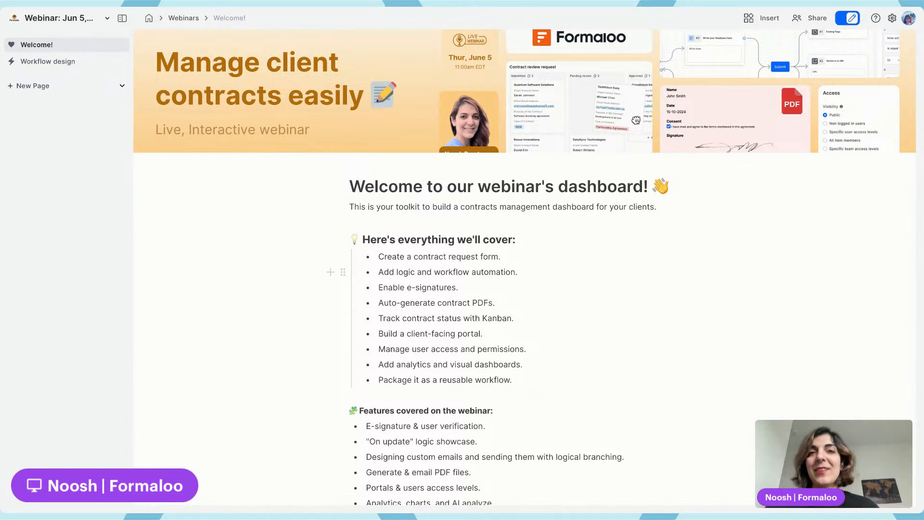
View the Workflow design page and return to the Welcome page
left_click(62, 61)
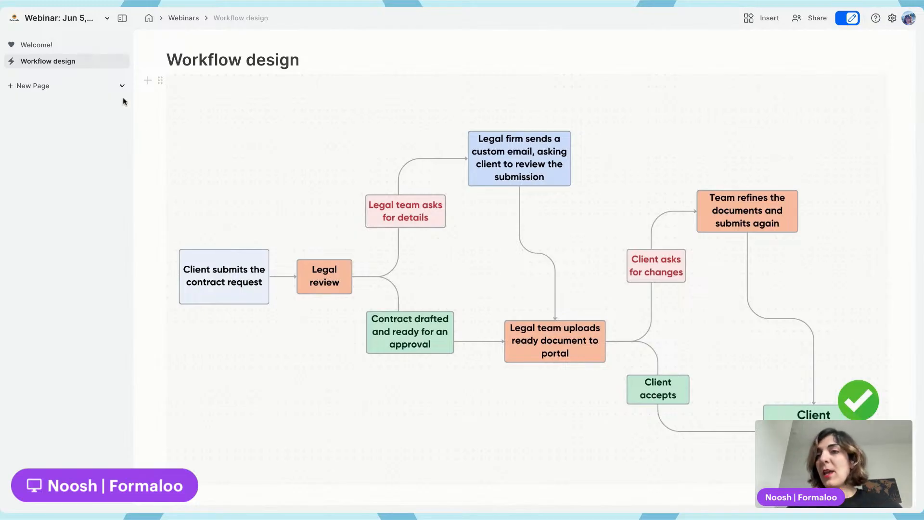
left_click(51, 43)
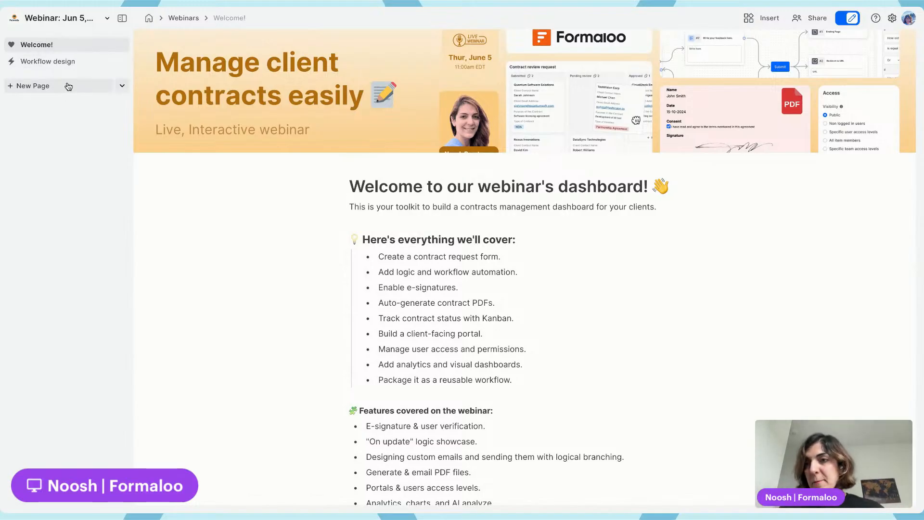
Add a new sidebar group and name it Clients contracts
left_click(123, 86)
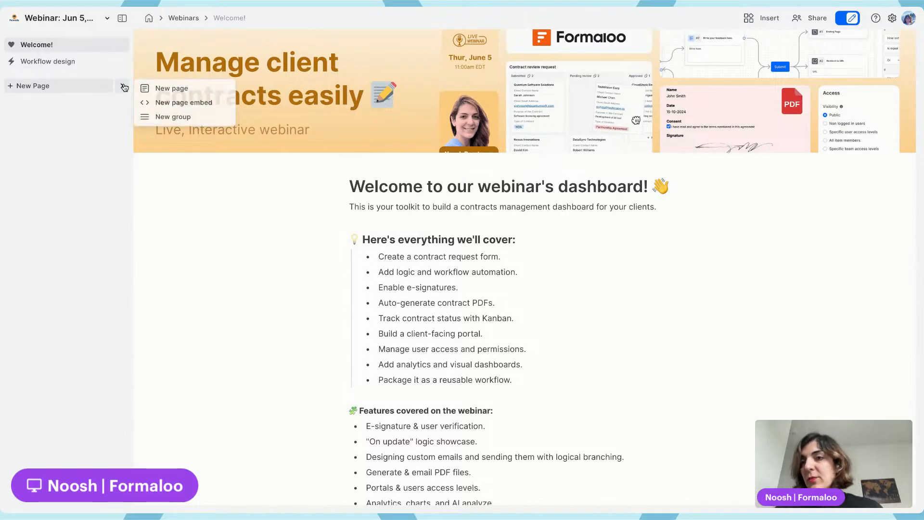
left_click(172, 117)
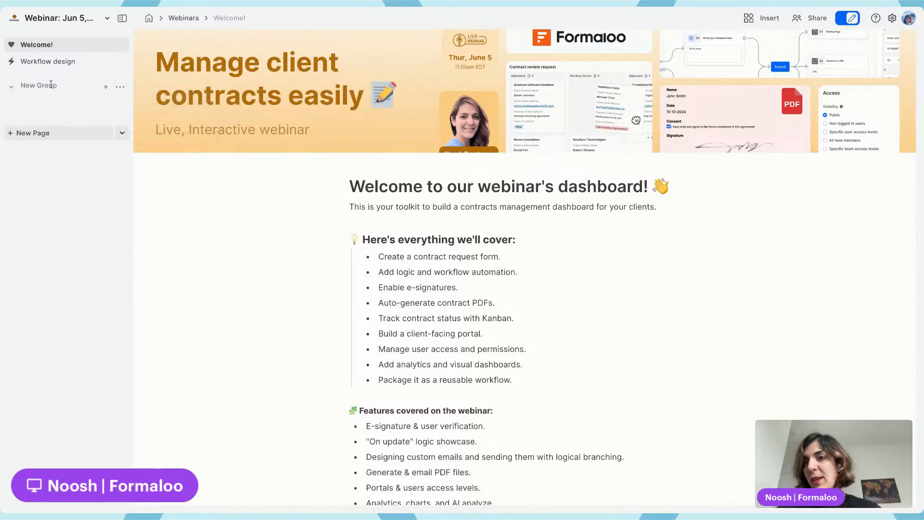
double_click(51, 85)
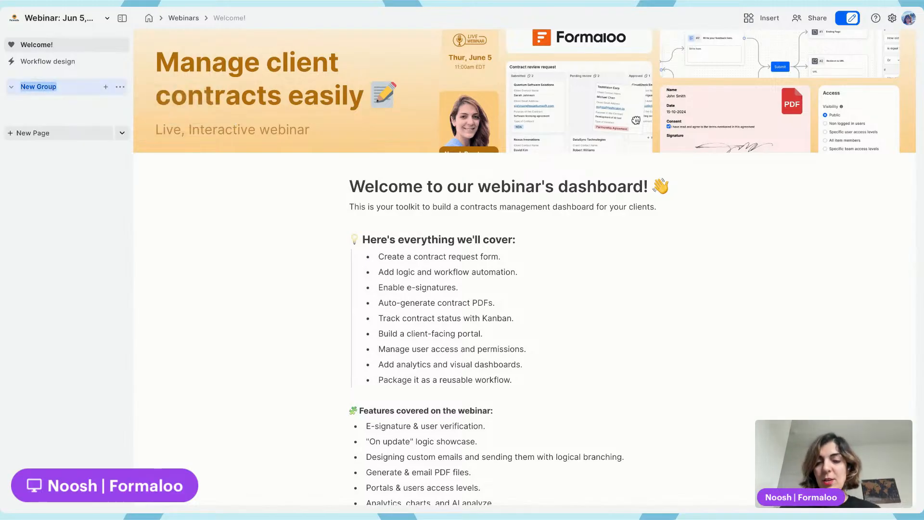
type("Clients")
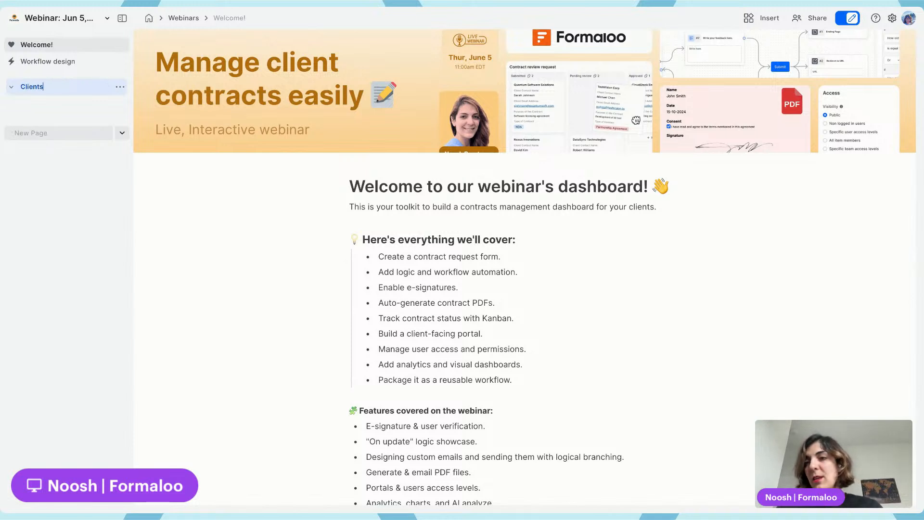
key("Return")
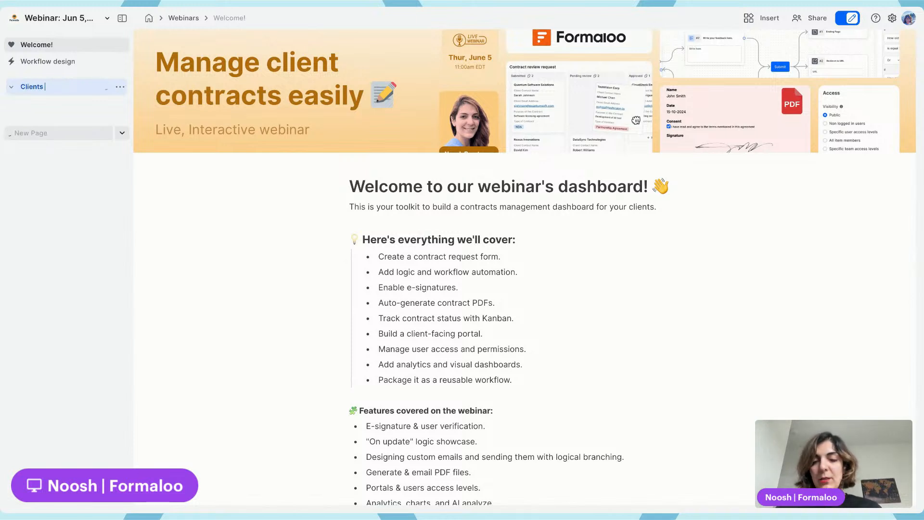
type("contracts")
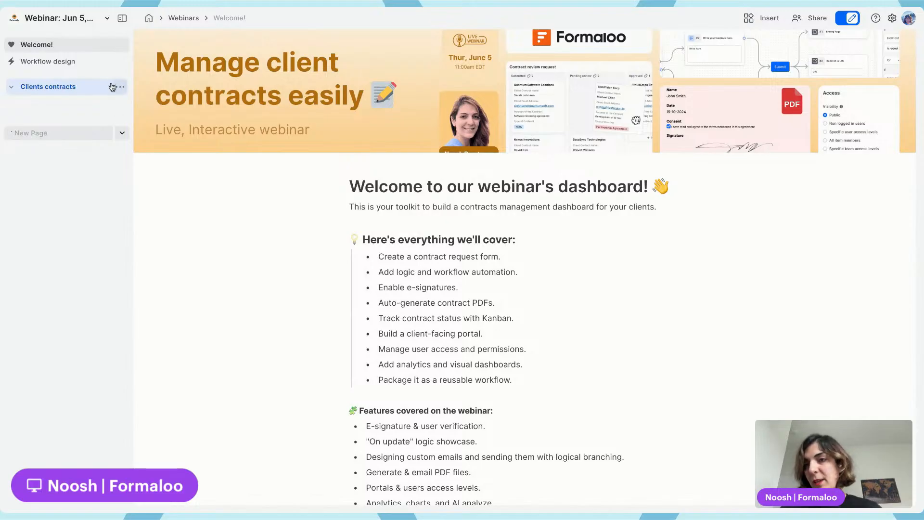
Add a new page inside the Clients contracts group and insert a new form block on it
left_click(106, 88)
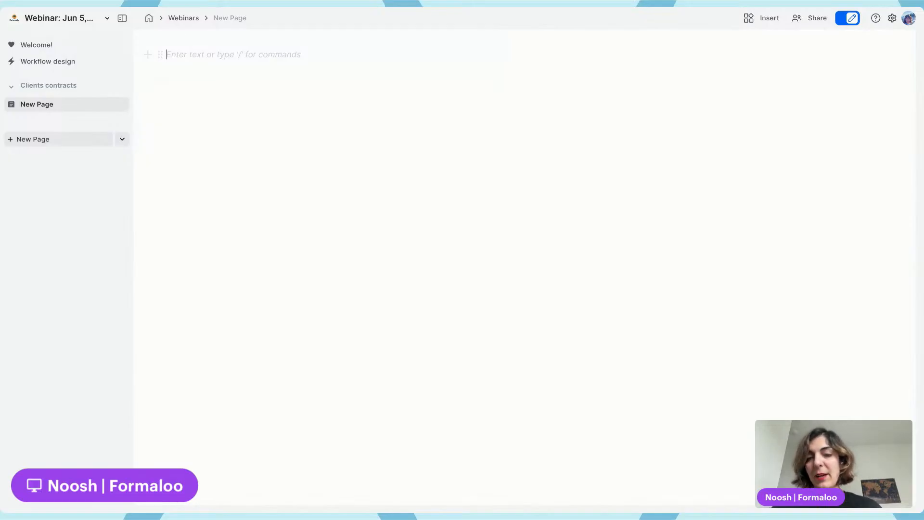
type("/f")
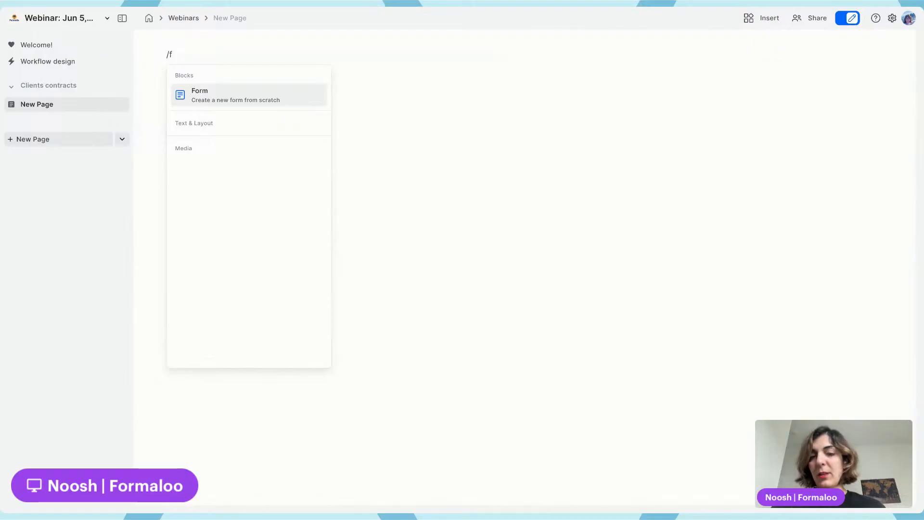
key("Return")
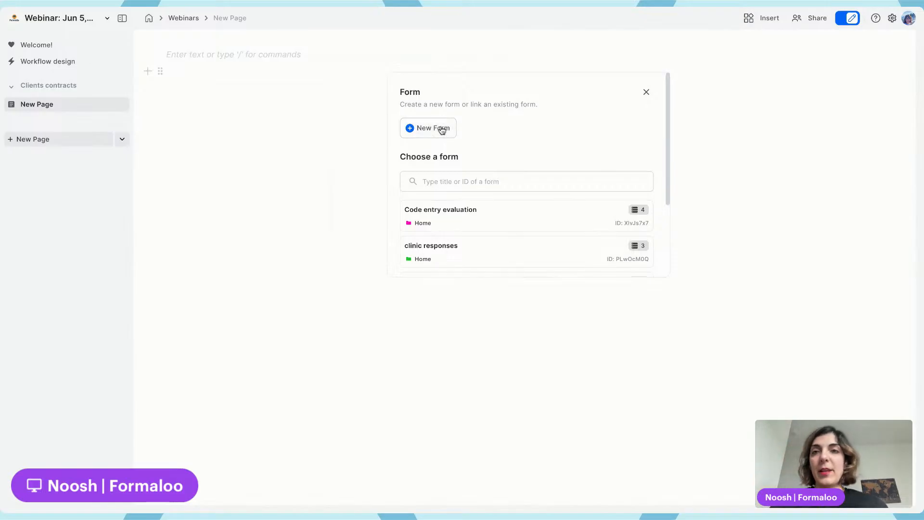
left_click(442, 130)
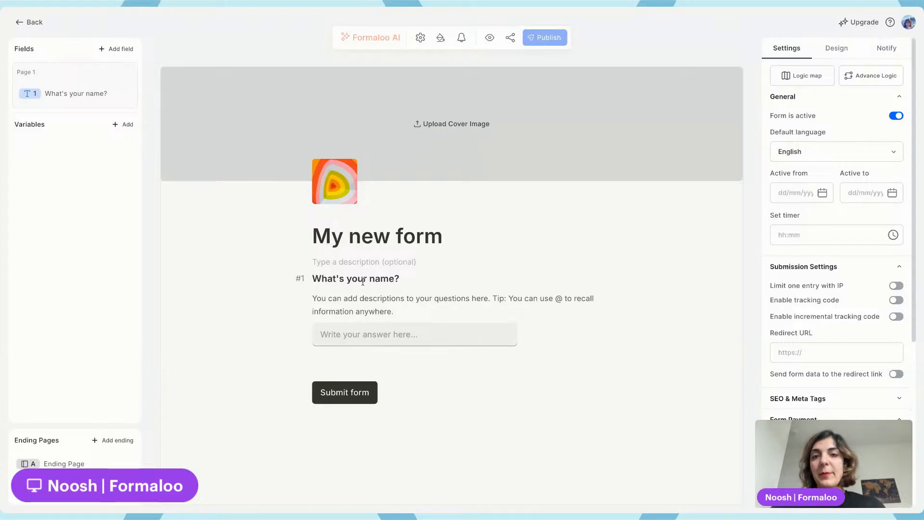
Clear the first question's description and rename the question to Client name
triple_click(376, 300)
key("BackSpace")
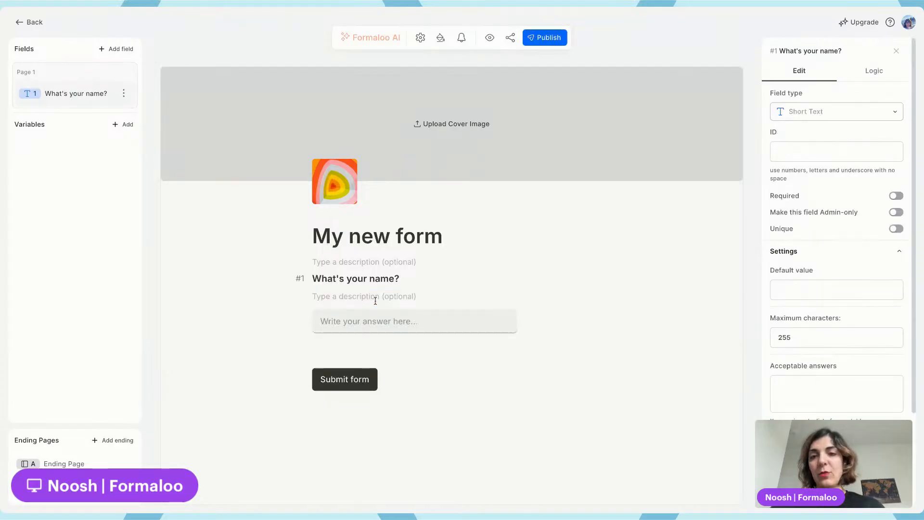
triple_click(356, 280)
type("C")
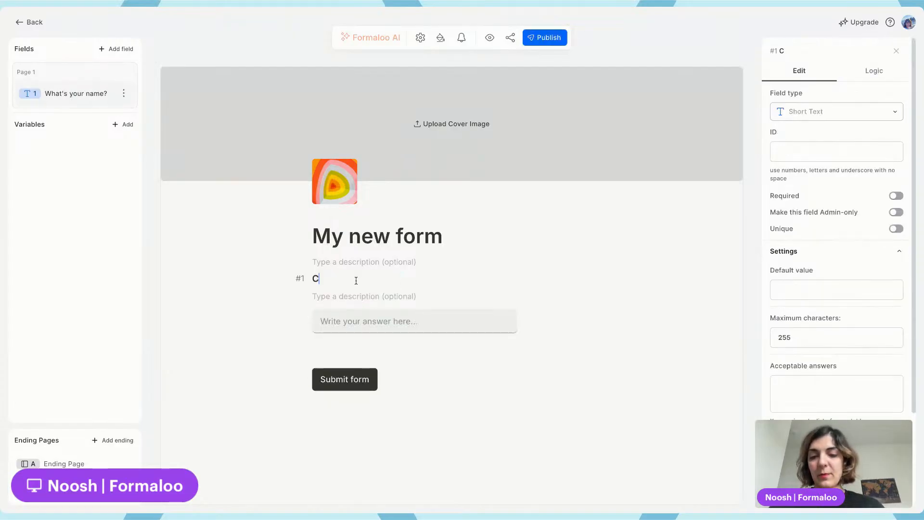
type("lient name")
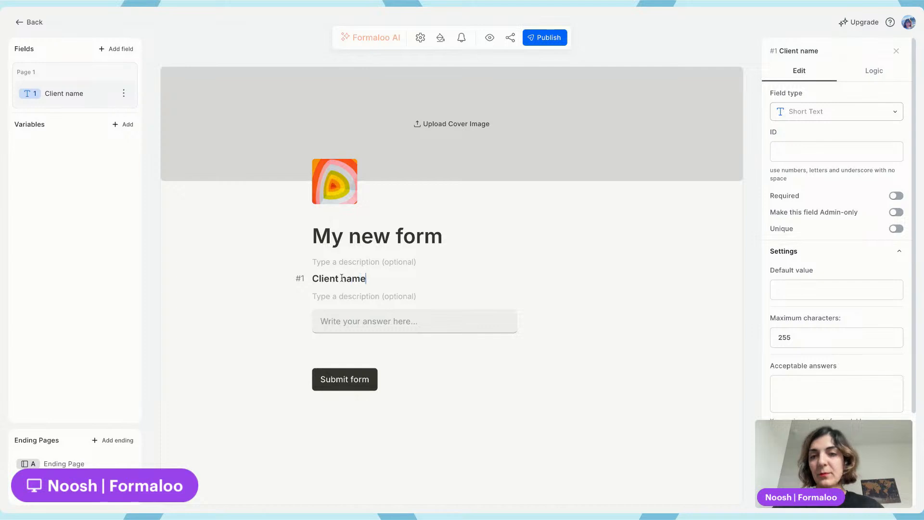
Add an Email field and a Dropdown field to the form
left_click(120, 49)
left_click(129, 175)
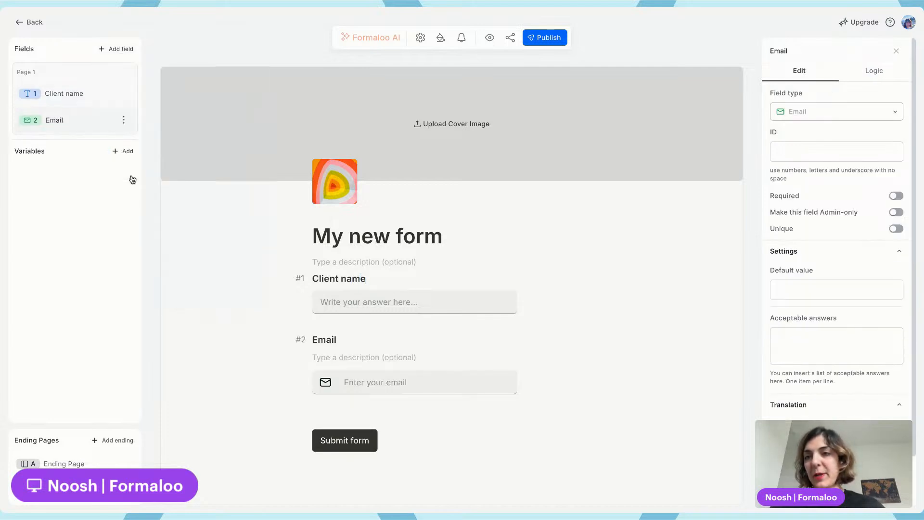
left_click(119, 50)
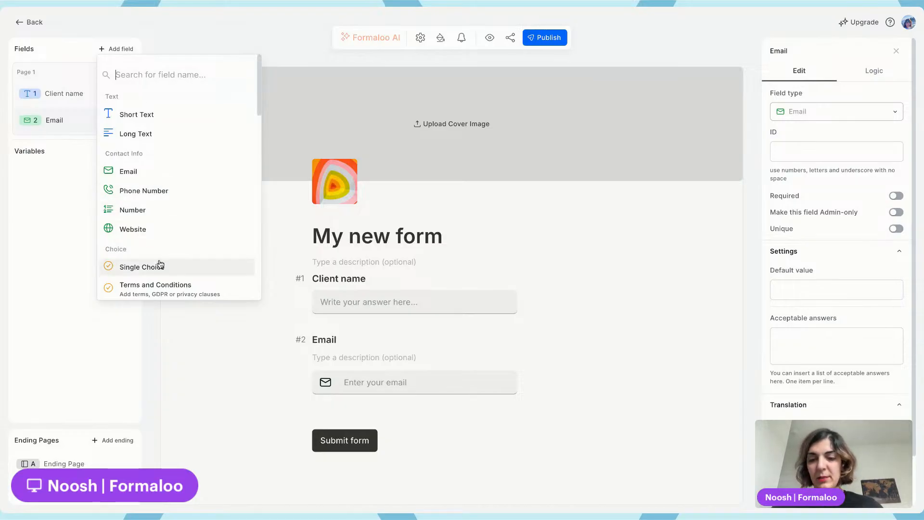
type("drop")
left_click(162, 121)
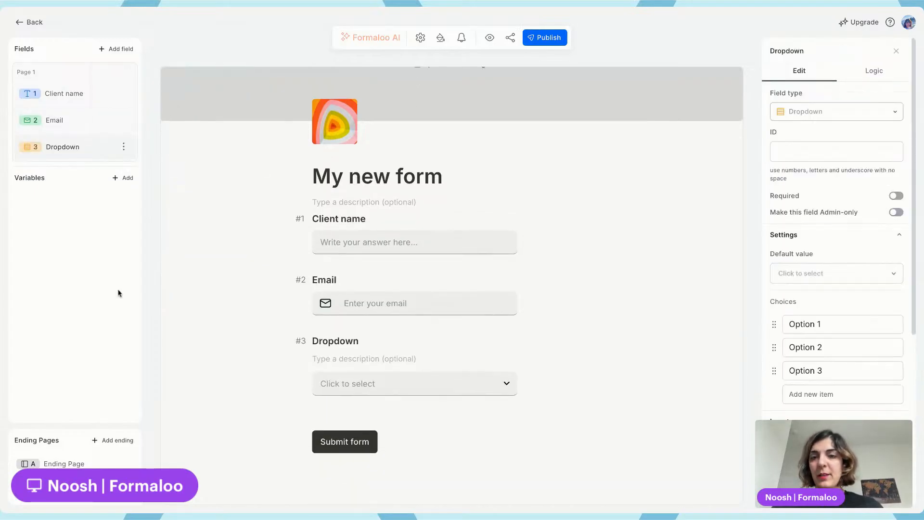
Rename the dropdown question to Contract type
left_click(59, 149)
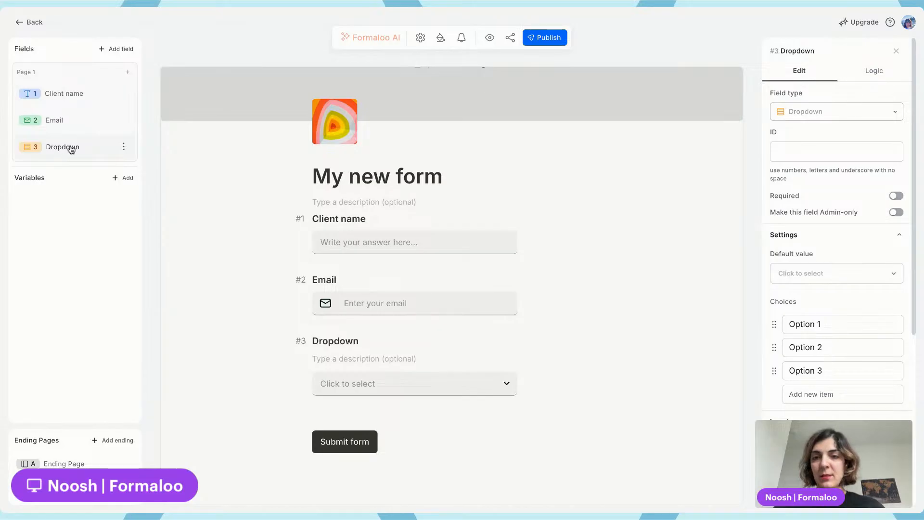
double_click(347, 340)
type("Con")
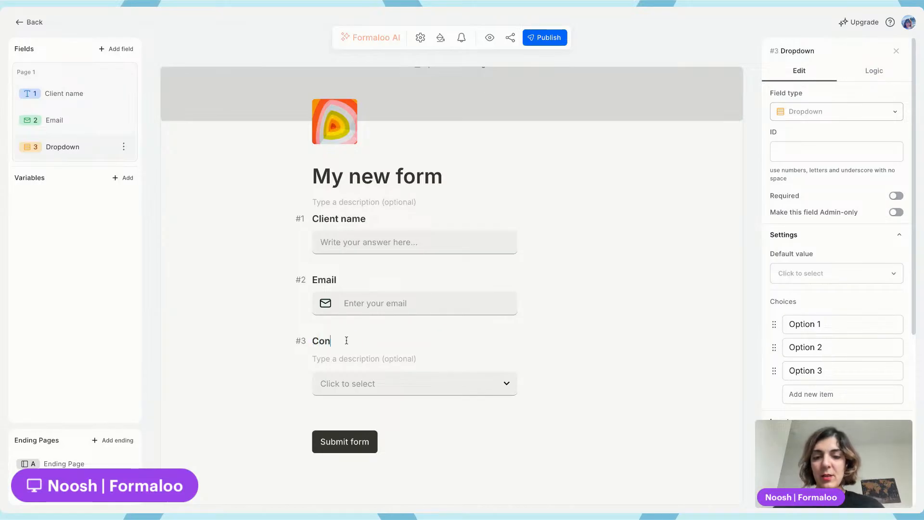
type("tract type")
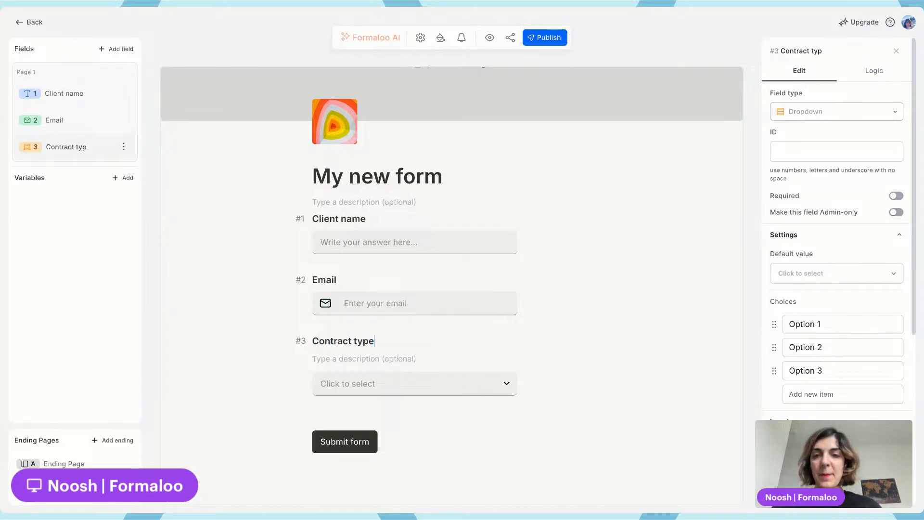
Set the dropdown's first choice to Individual
triple_click(845, 323)
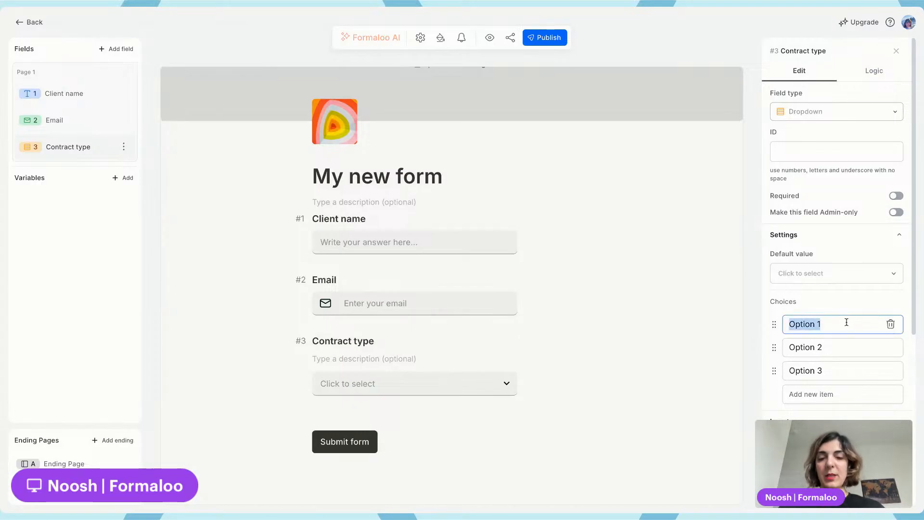
type("Indivis")
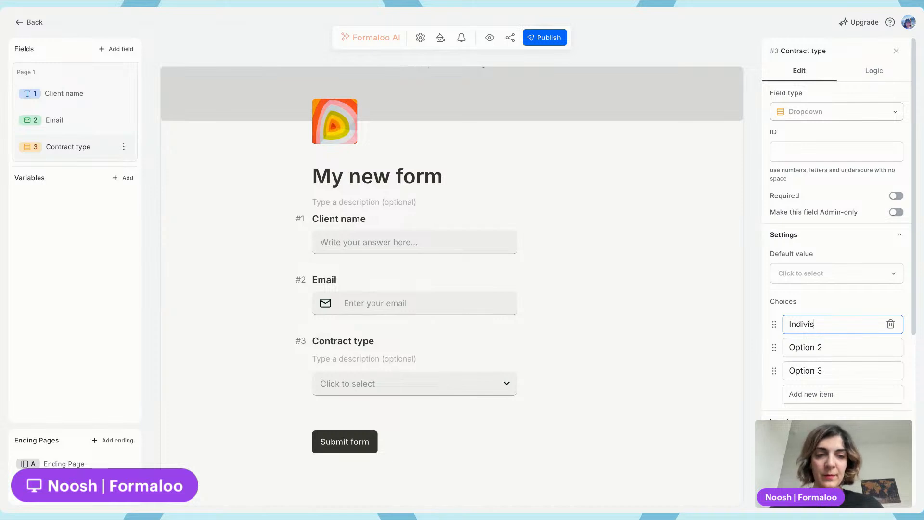
key("BackSpace")
type("dual")
Set the second choice to Company / Legal entity and delete the third choice
left_click(850, 347)
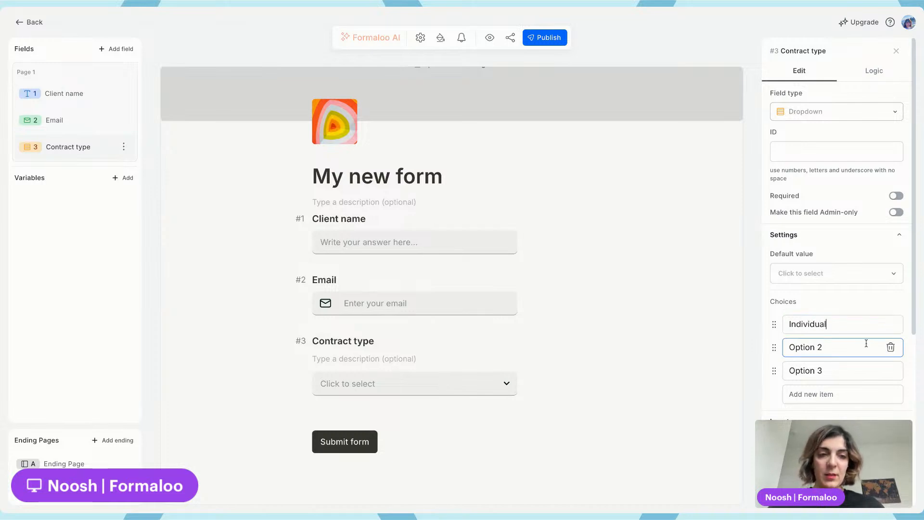
key("ctrl+a")
type("Com")
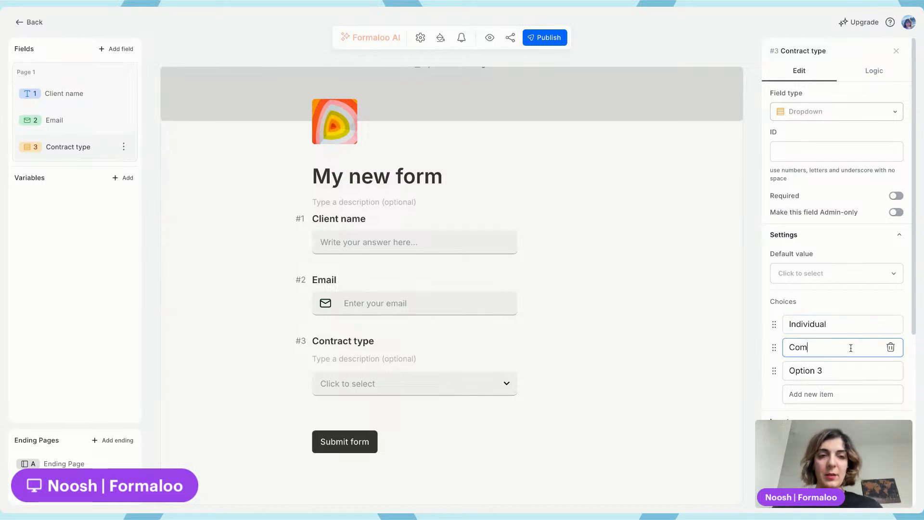
type("pany / ")
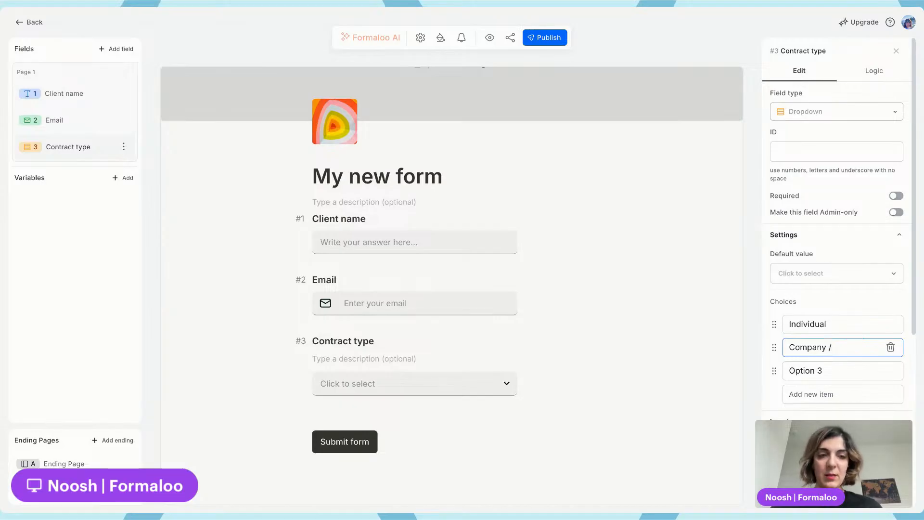
type("Legal e")
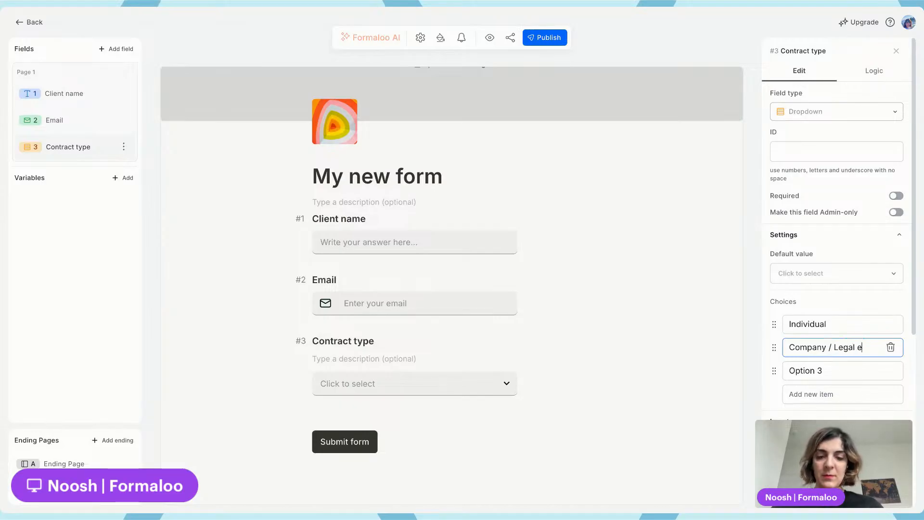
type("ntity")
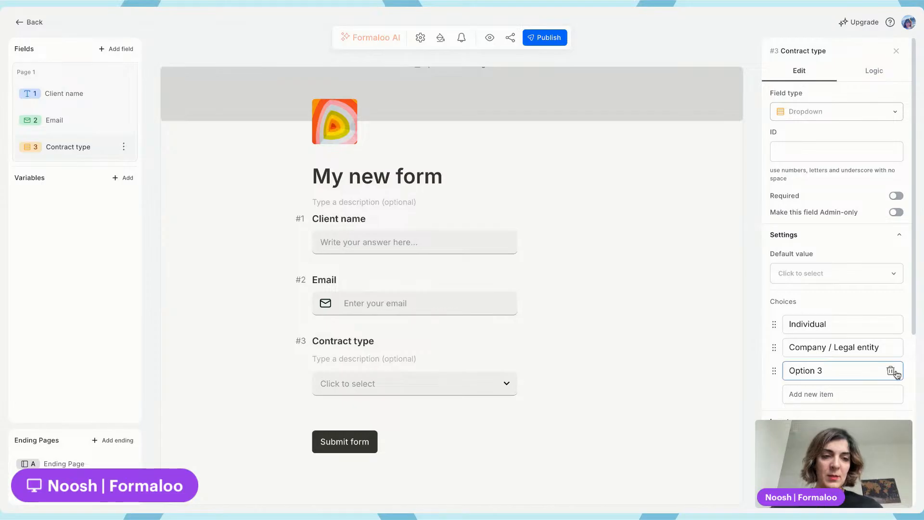
left_click(891, 371)
left_click(560, 311)
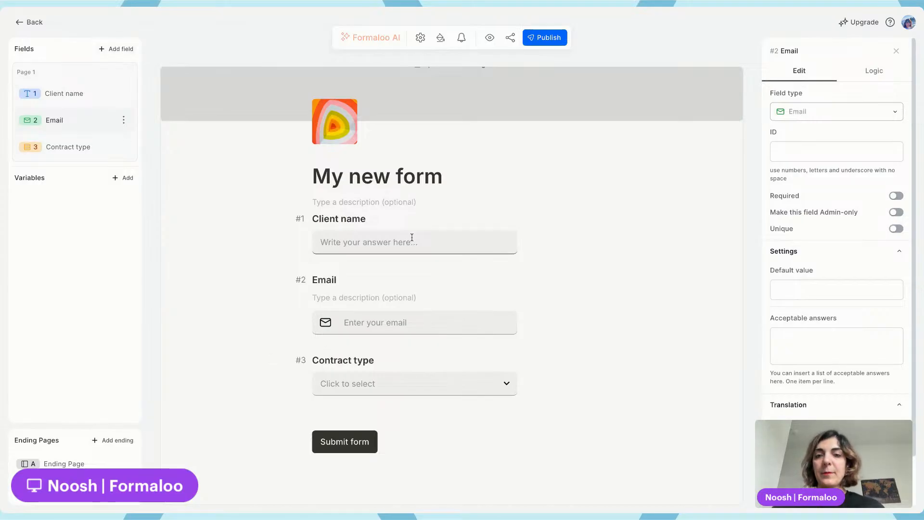
Rename the third question to Request type
left_click(357, 361)
triple_click(350, 342)
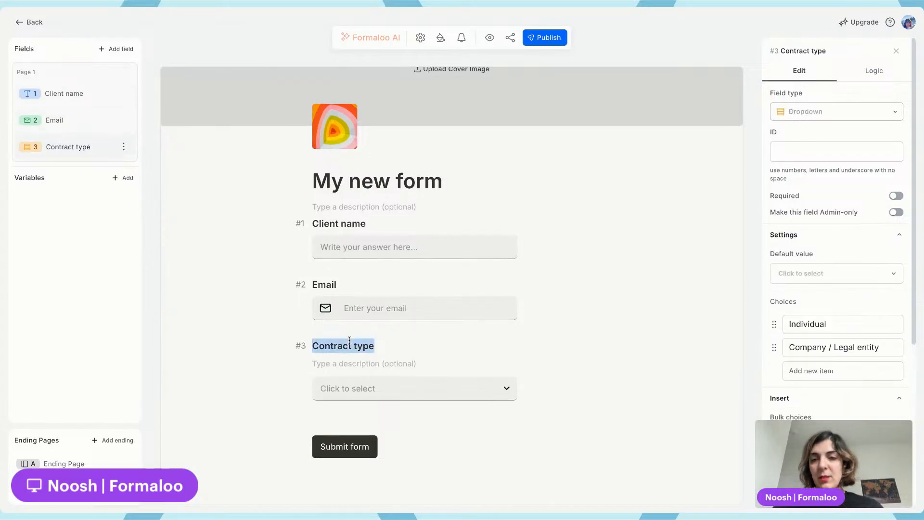
type("Request type")
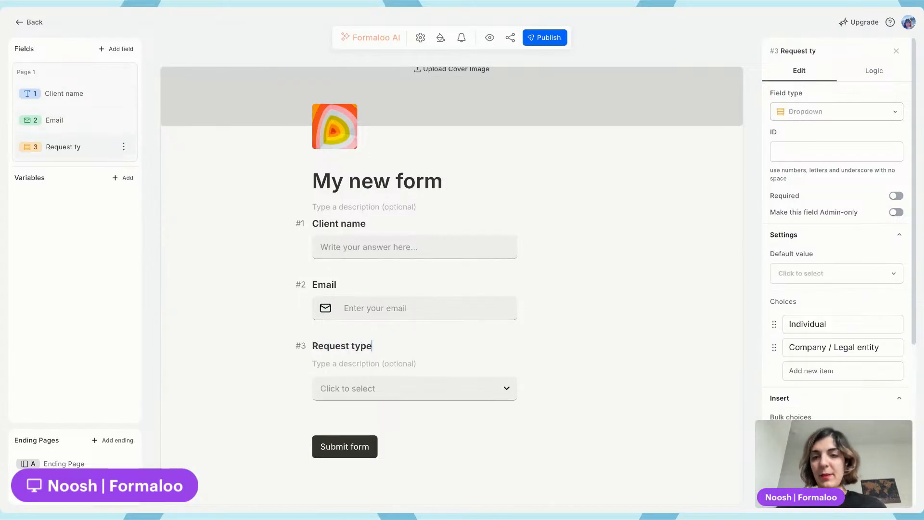
Add another Dropdown field and name it Contract type
left_click(121, 49)
type("dr")
left_click(158, 121)
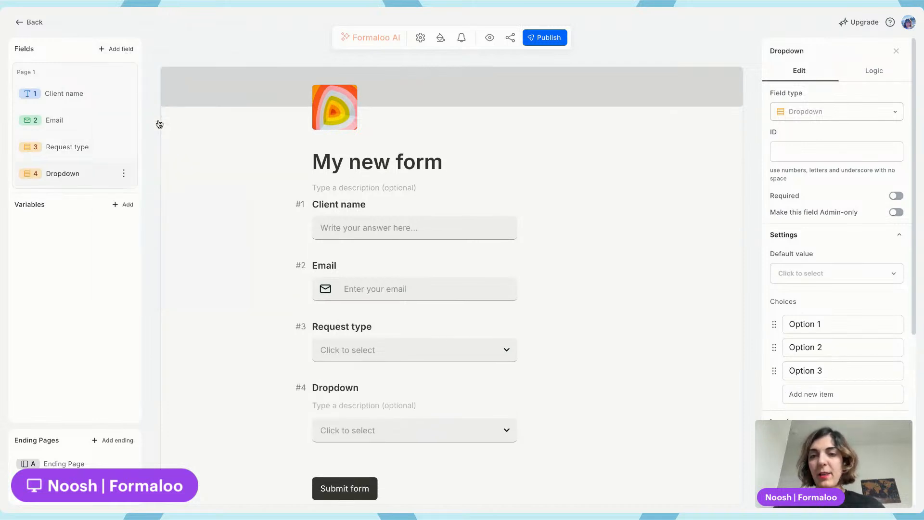
double_click(336, 340)
type("Con")
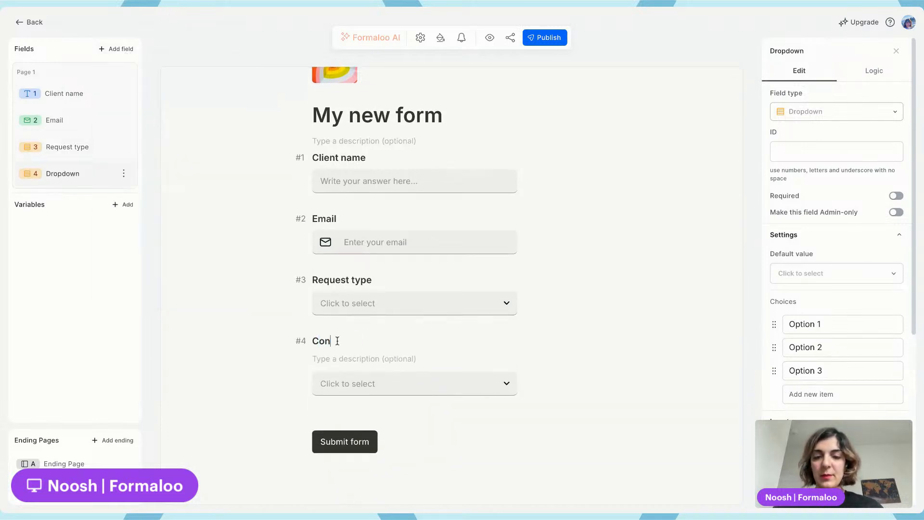
type("tract type")
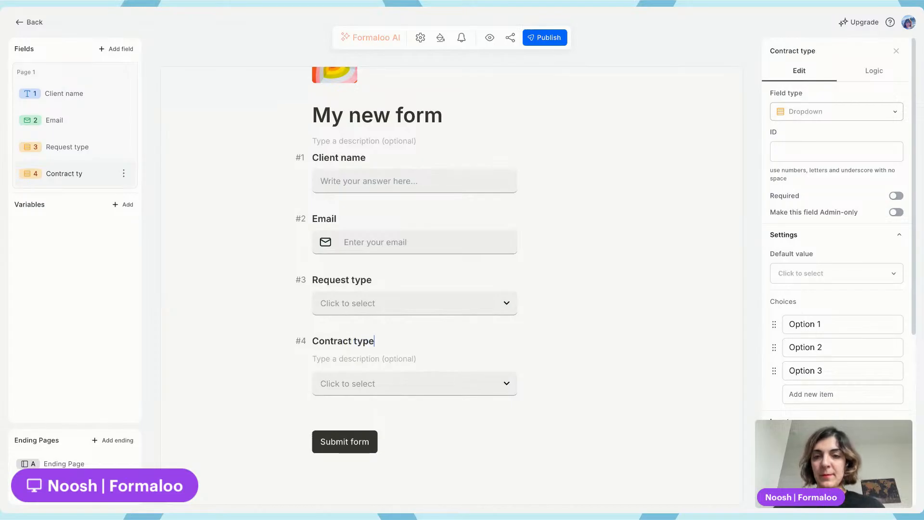
Set the Contract type dropdown's first choice to NDA
left_click(839, 318)
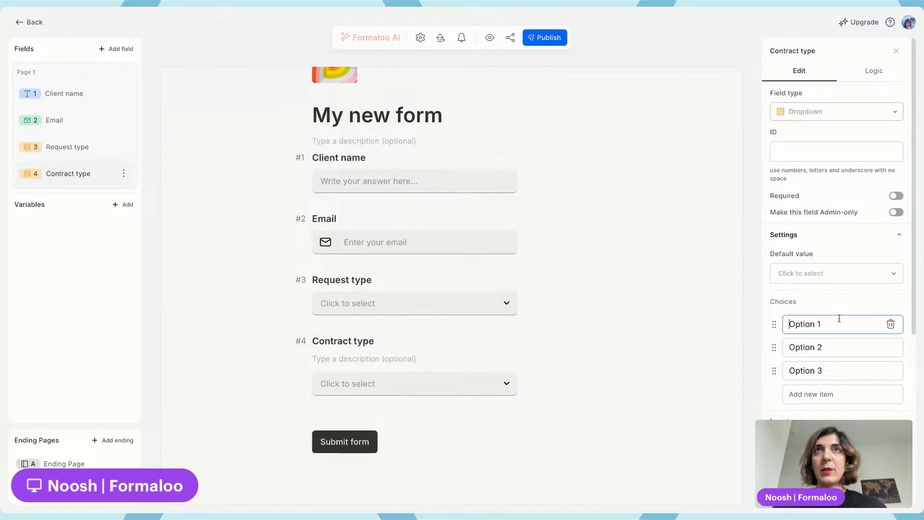
left_click(848, 371)
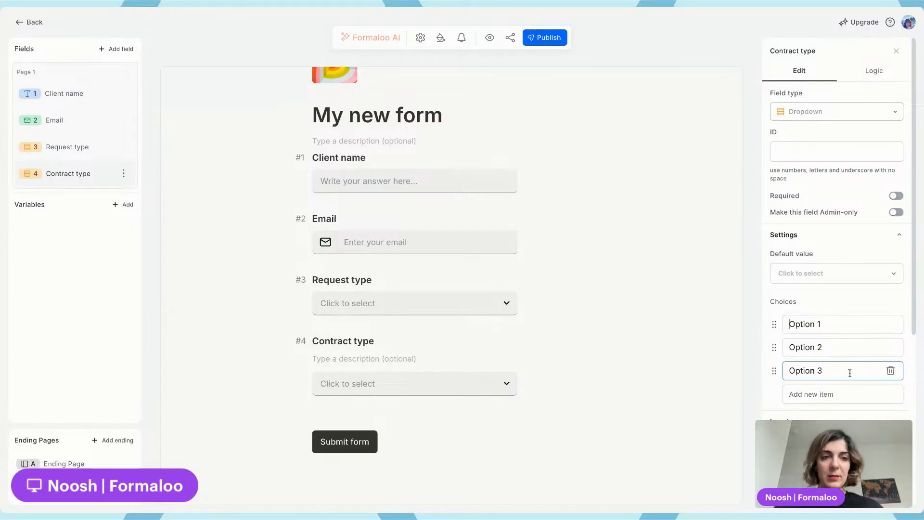
triple_click(826, 326)
type("NDA")
Set the second choice to Partnership agreement
left_click(822, 339)
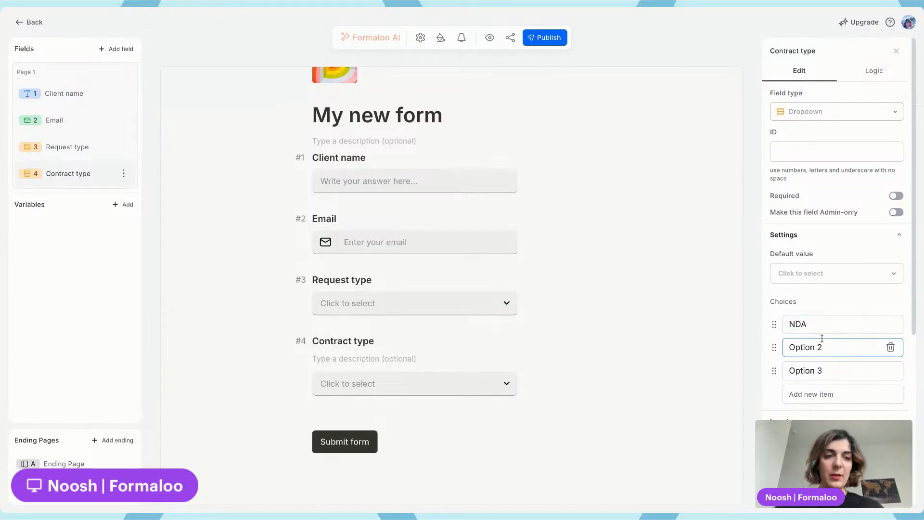
triple_click(822, 345)
key("BackSpace")
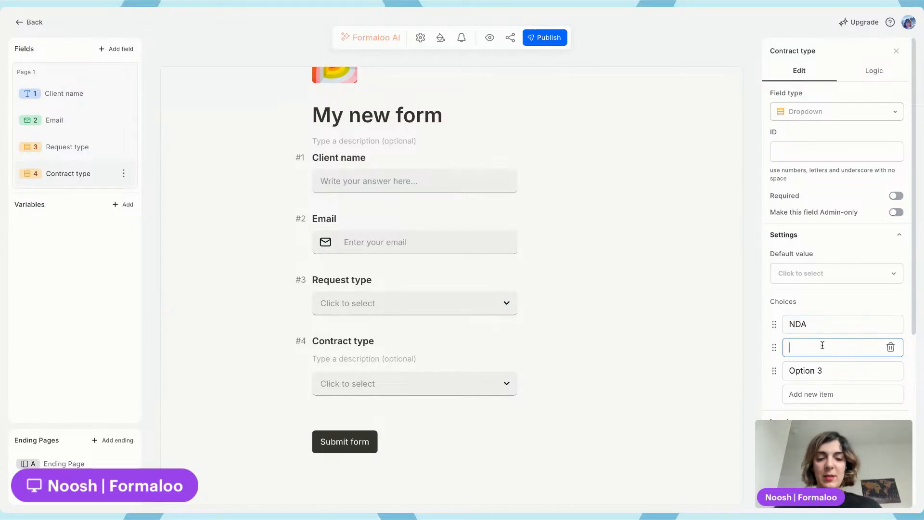
type("Partners")
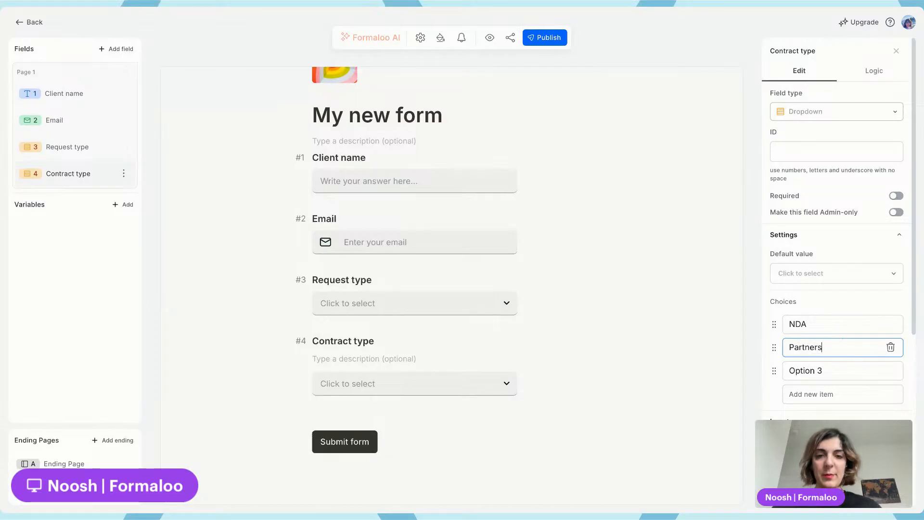
type("hip agreement")
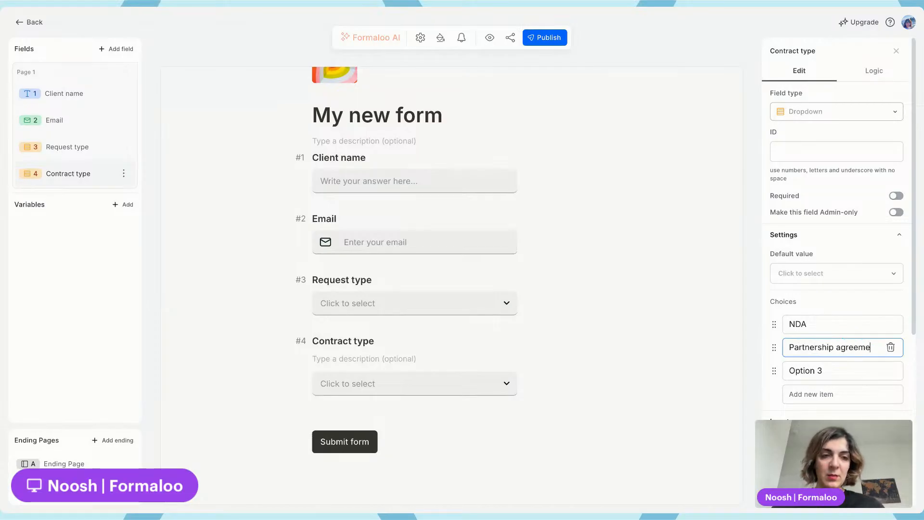
Set the third choice to Freelance agreement
left_click(861, 374)
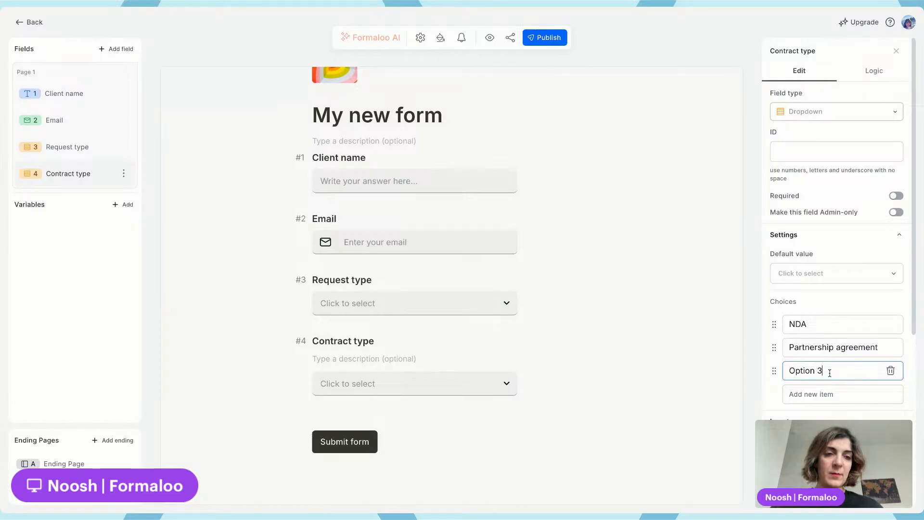
triple_click(829, 372)
type("Freelan")
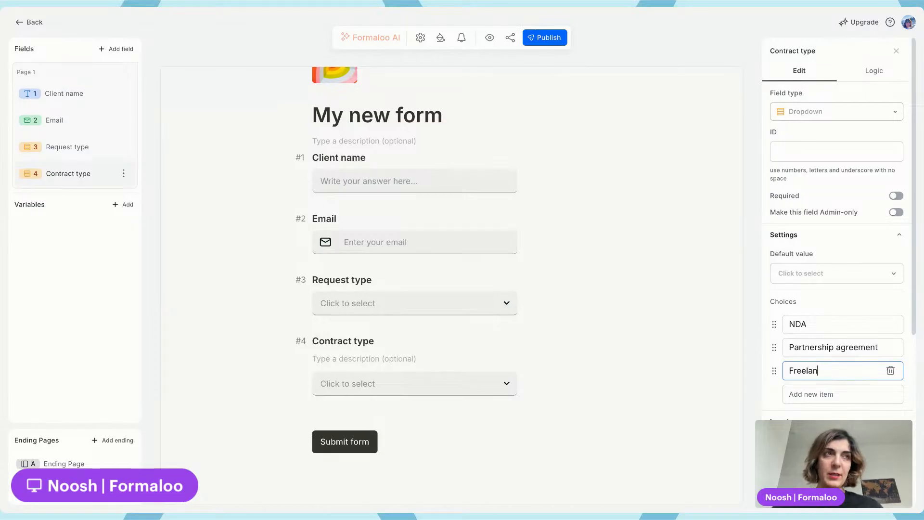
type("ce agreement")
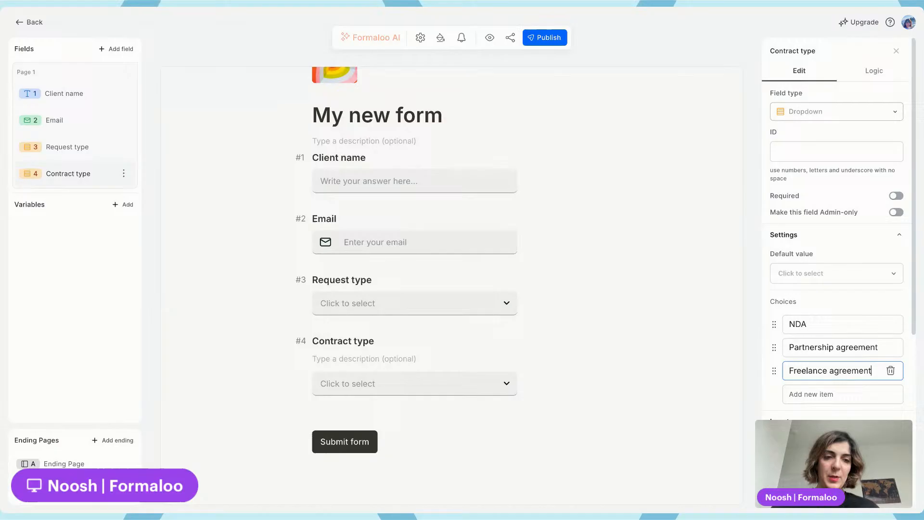
left_click(690, 317)
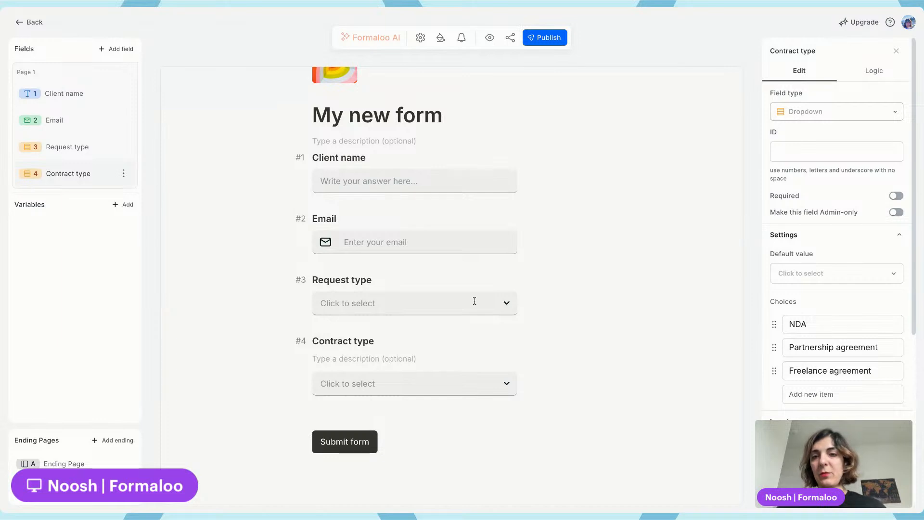
Add a Long Text field and name it Purpose of the contract
left_click(127, 56)
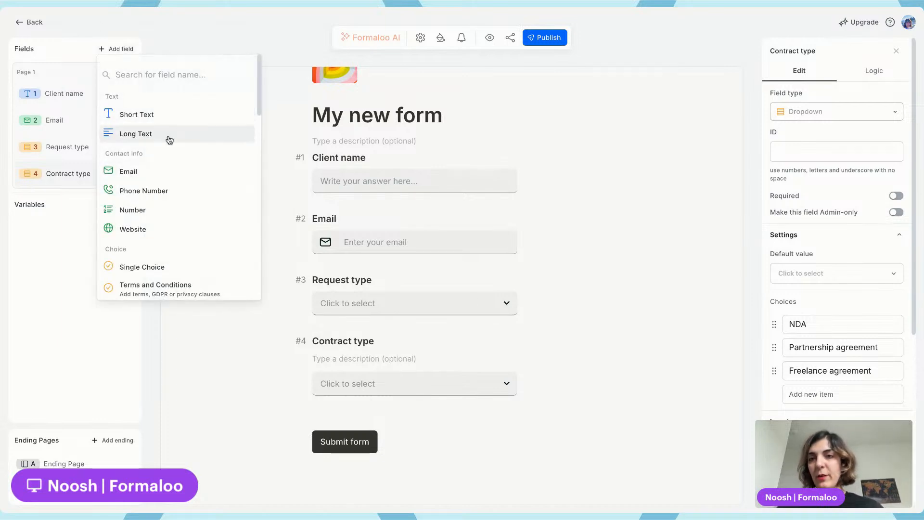
left_click(167, 138)
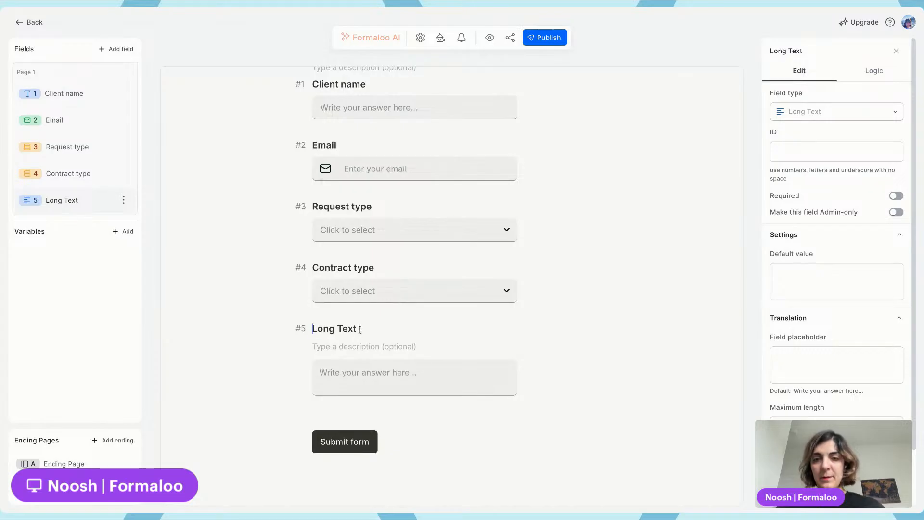
triple_click(359, 330)
type("Purpose")
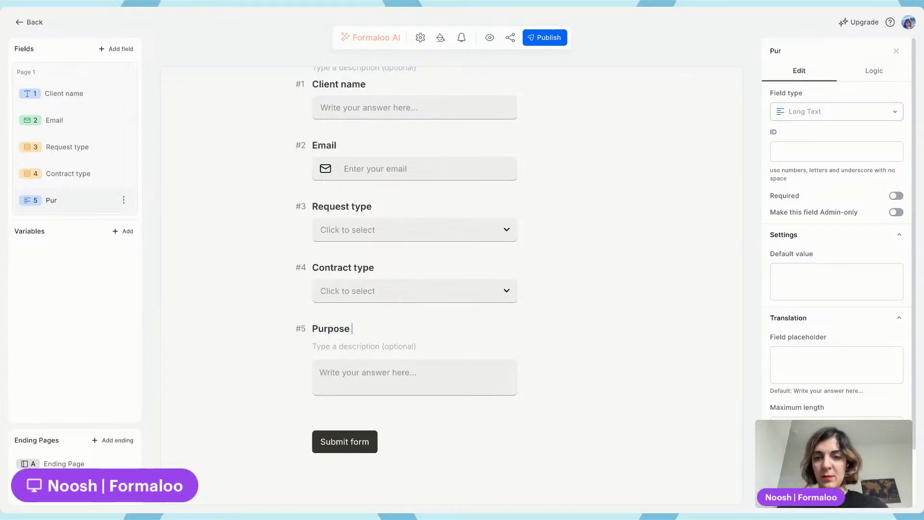
type(" of the")
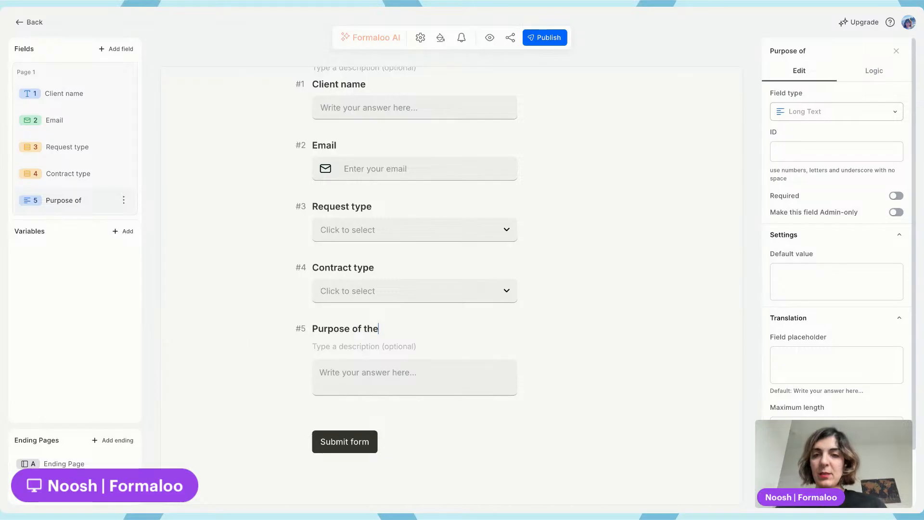
type(" contract")
Add a File Upload field and name it Upload the contract
left_click(123, 49)
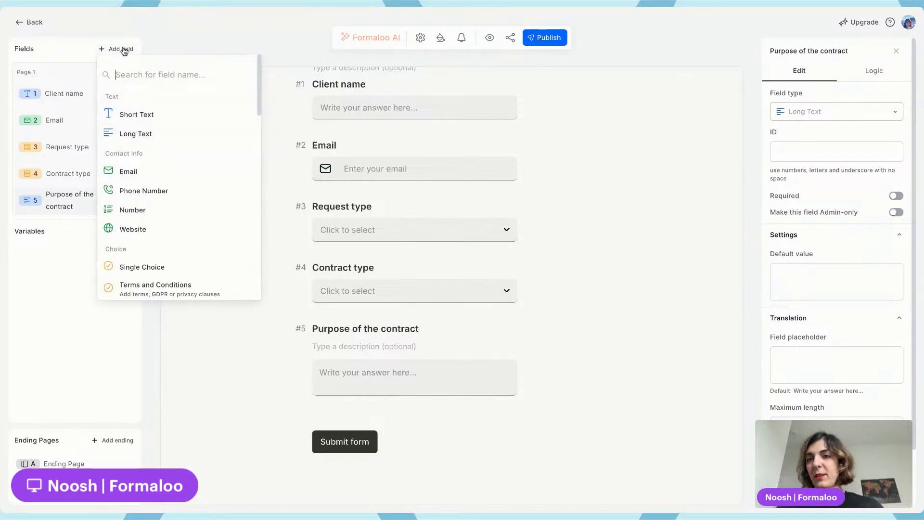
type("file")
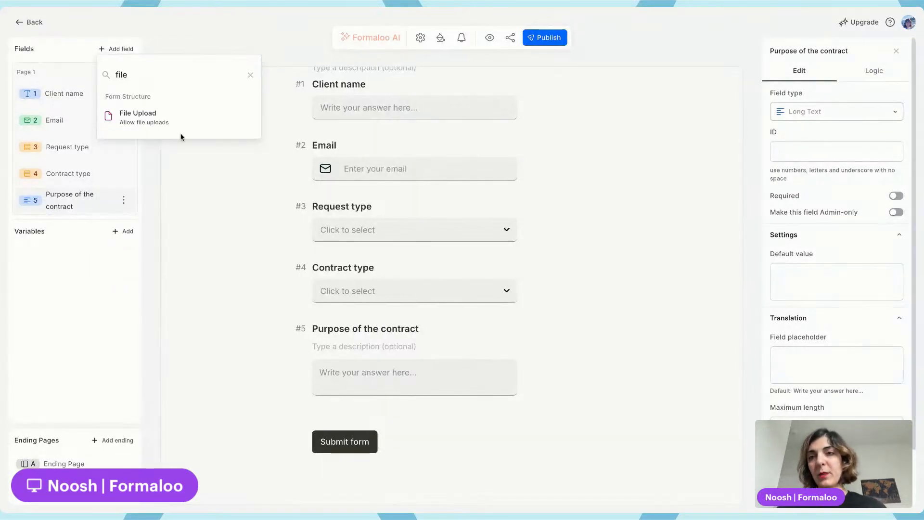
left_click(174, 117)
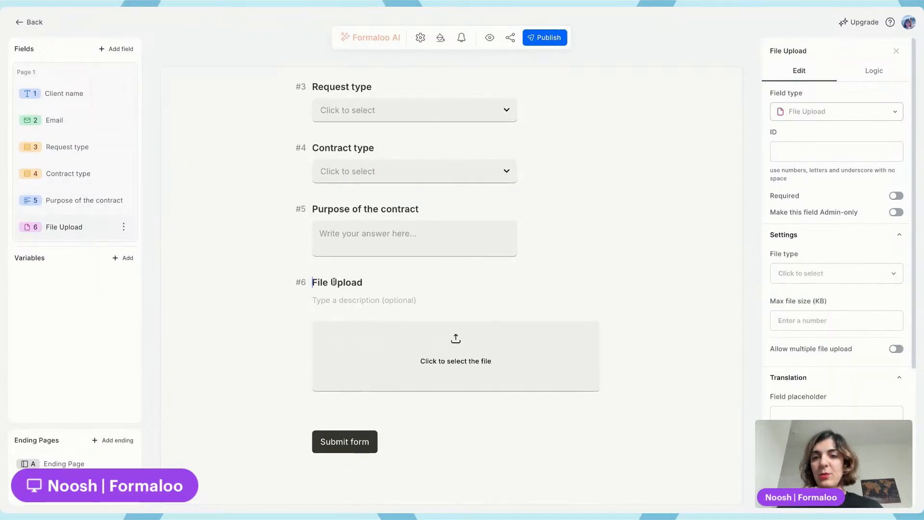
triple_click(334, 282)
type("Up")
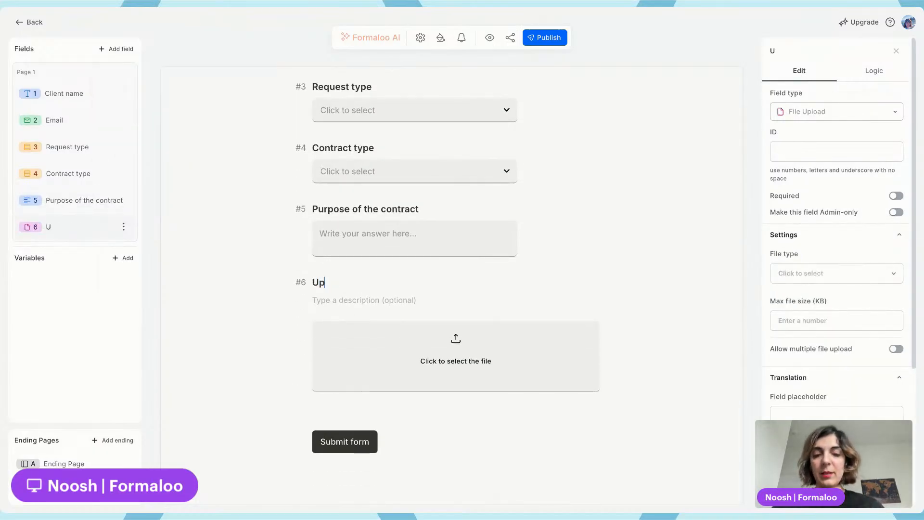
type("load the contract")
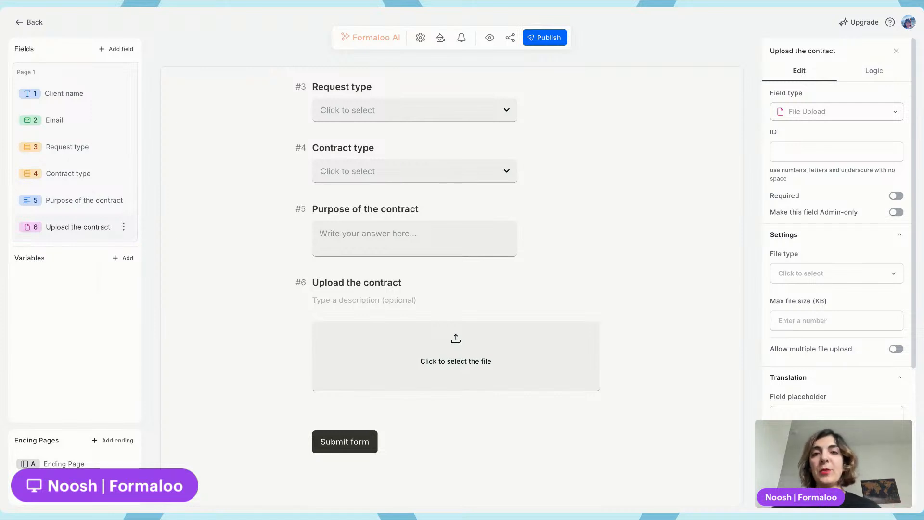
Publish the changes and retitle the form Contract review
left_click(550, 42)
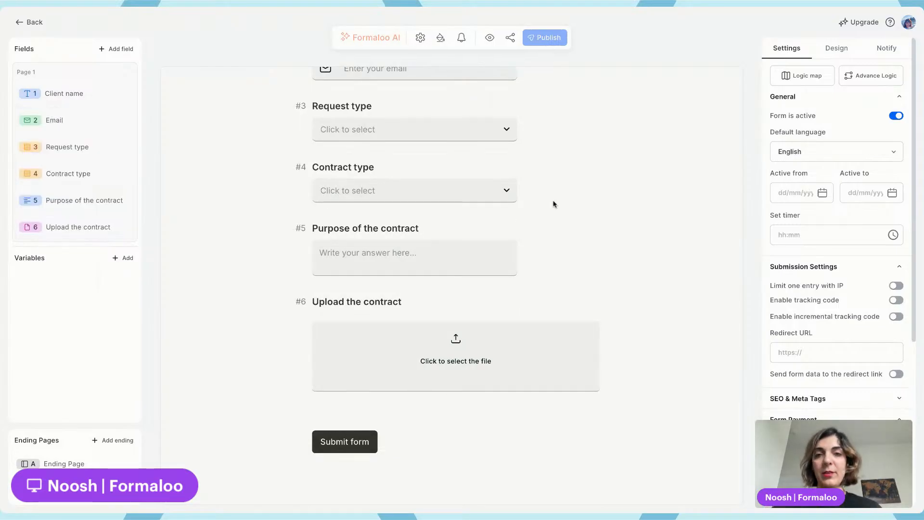
scroll(553, 204, "up", 6)
left_click(404, 240)
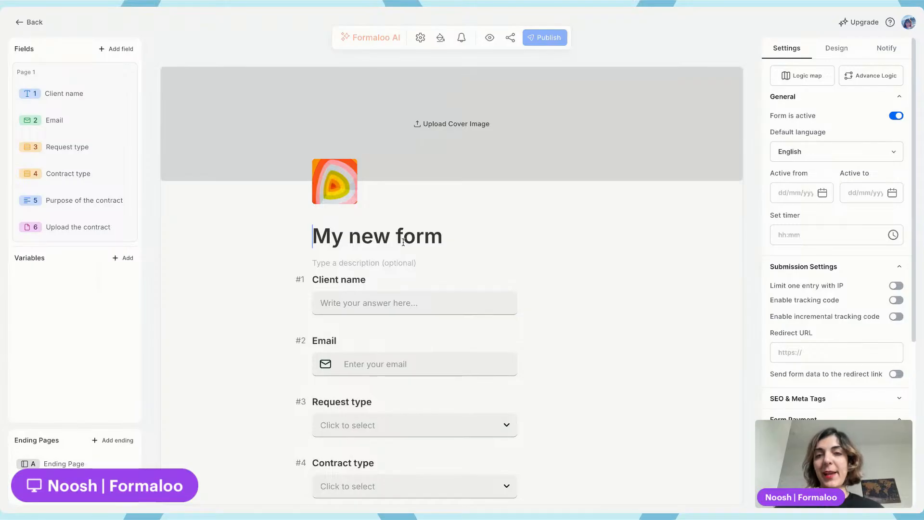
triple_click(403, 240)
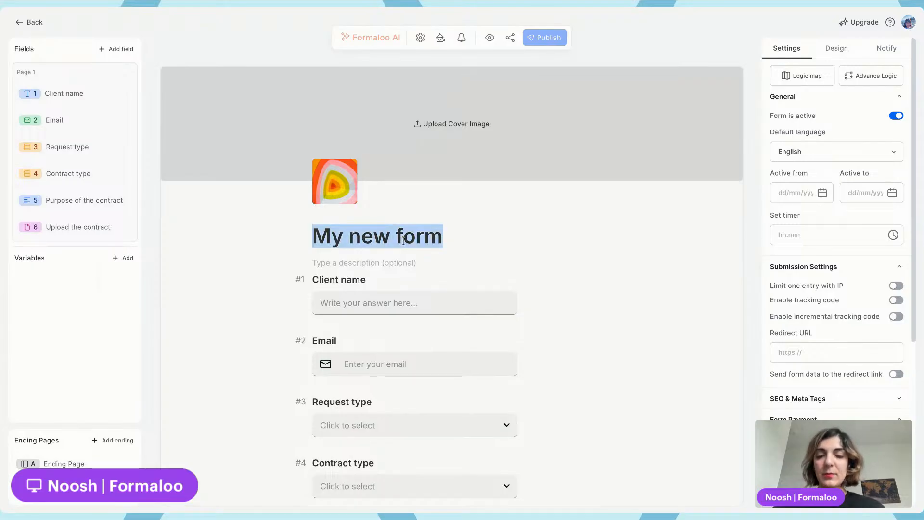
type("Contra")
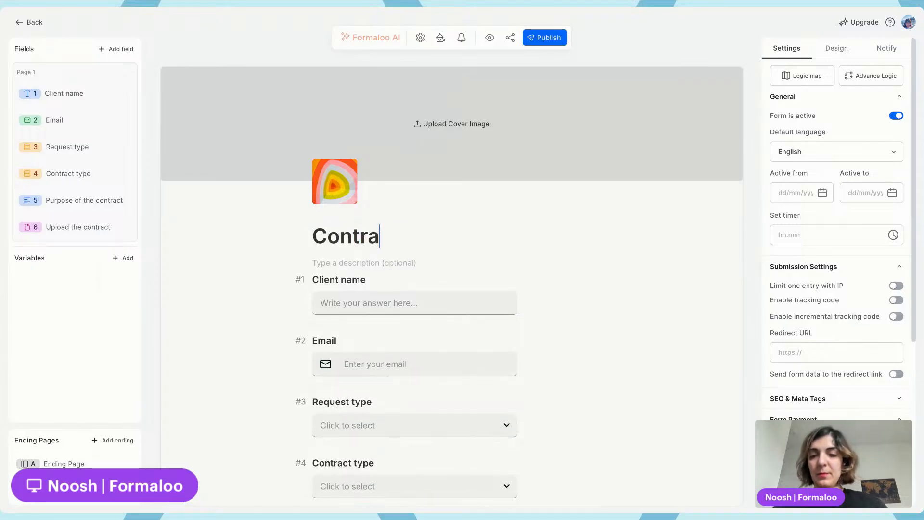
type("ct")
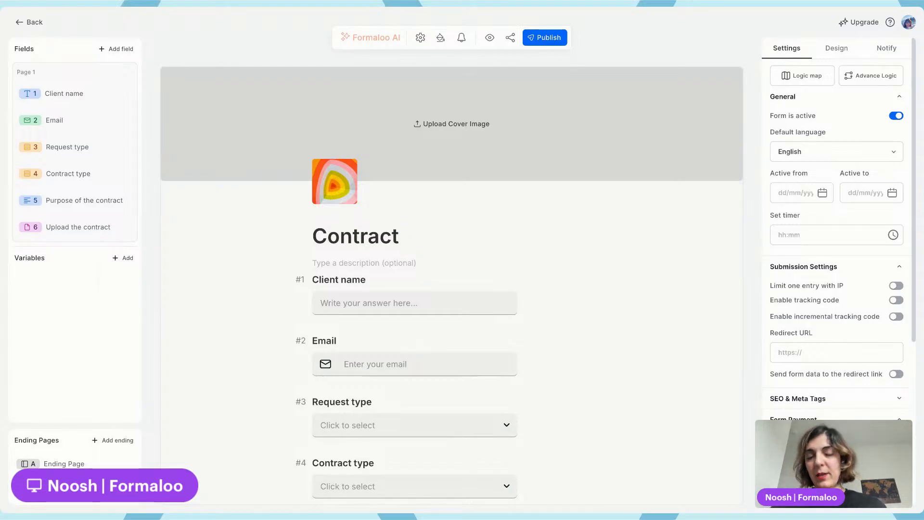
type(" review")
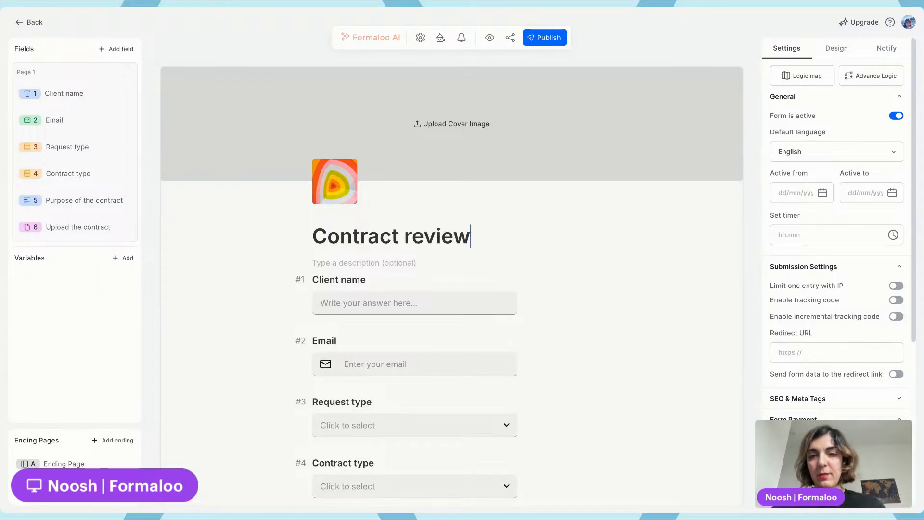
type(" reque")
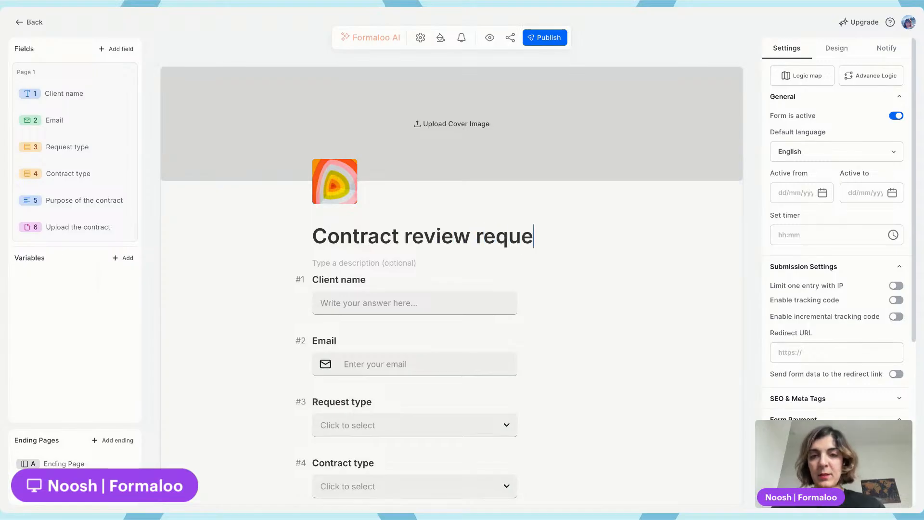
key("ctrl+shift+Left")
key("ctrl+shift+Left")
key("ctrl+shift+Right")
key("BackSpace")
key("Home")
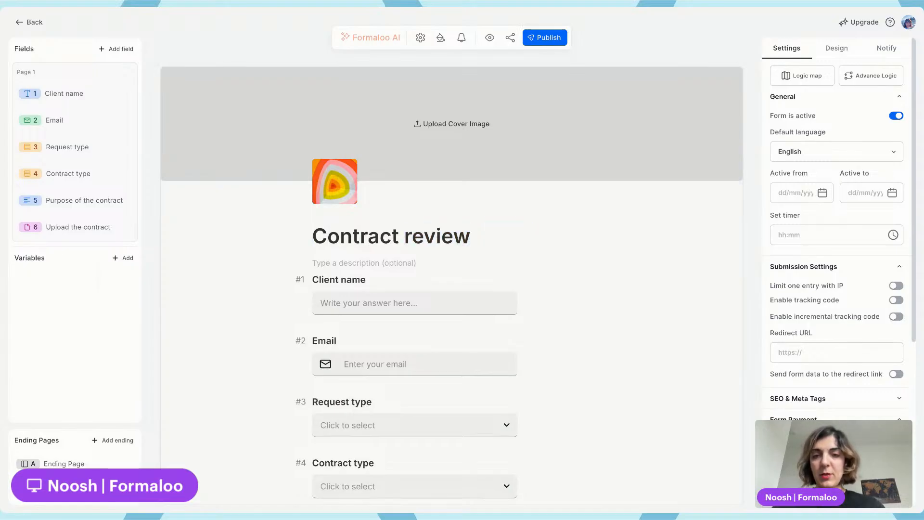
Change the form title to Request a Contract review and publish the changes
type("Requs")
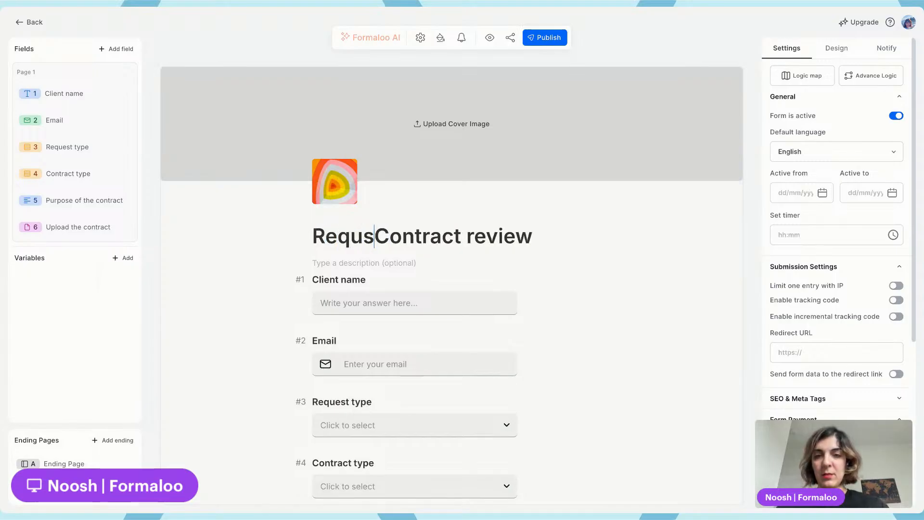
key("BackSpace")
type("est a ne")
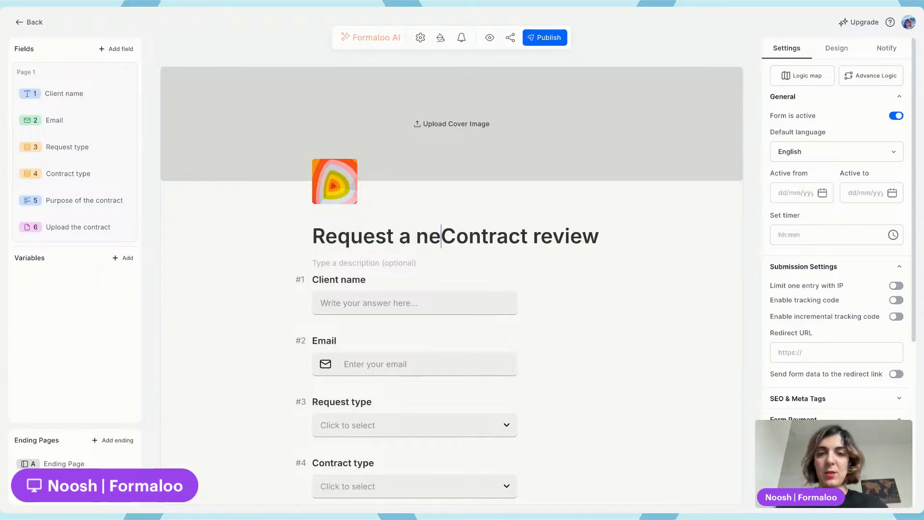
type("w")
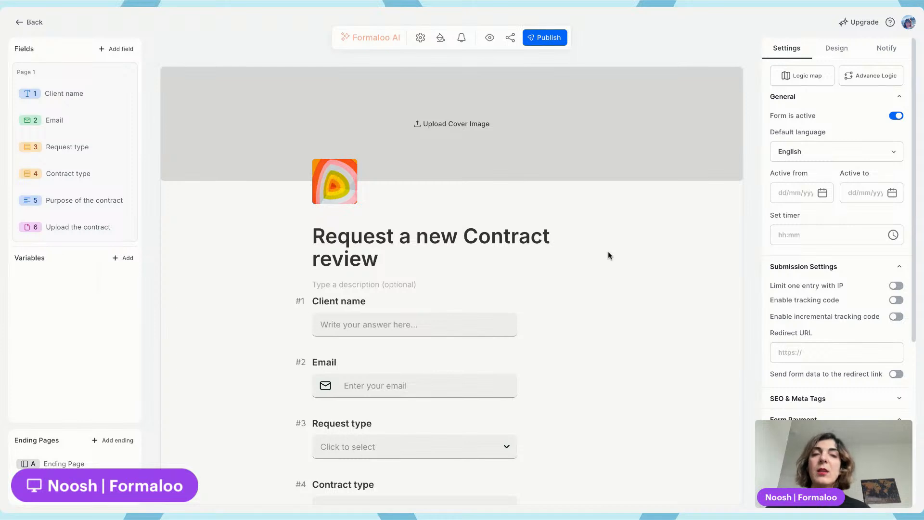
double_click(438, 236)
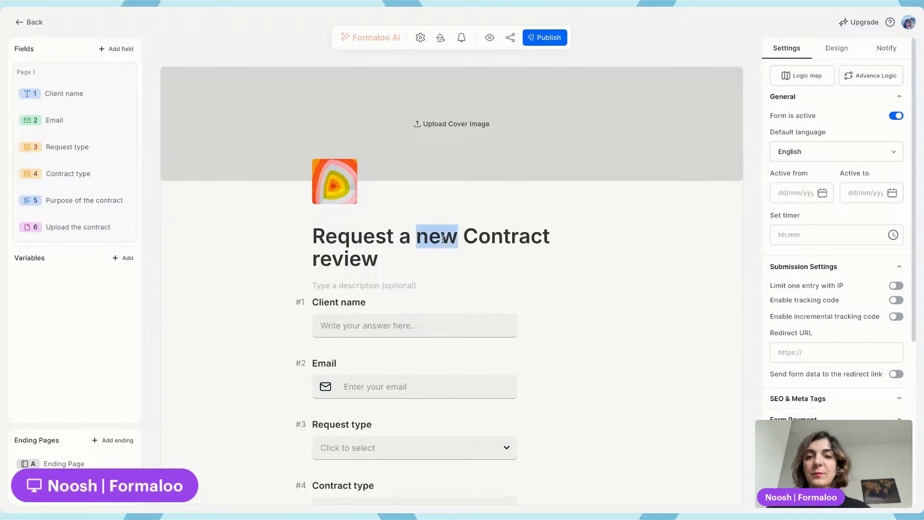
key("BackSpace")
key("BackSpace")
left_click(535, 41)
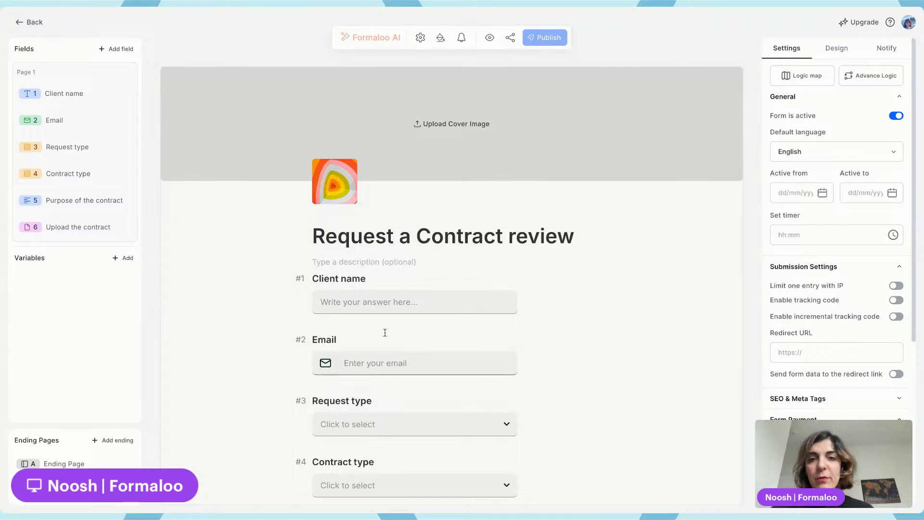
Delete the form's logo
left_click(341, 181)
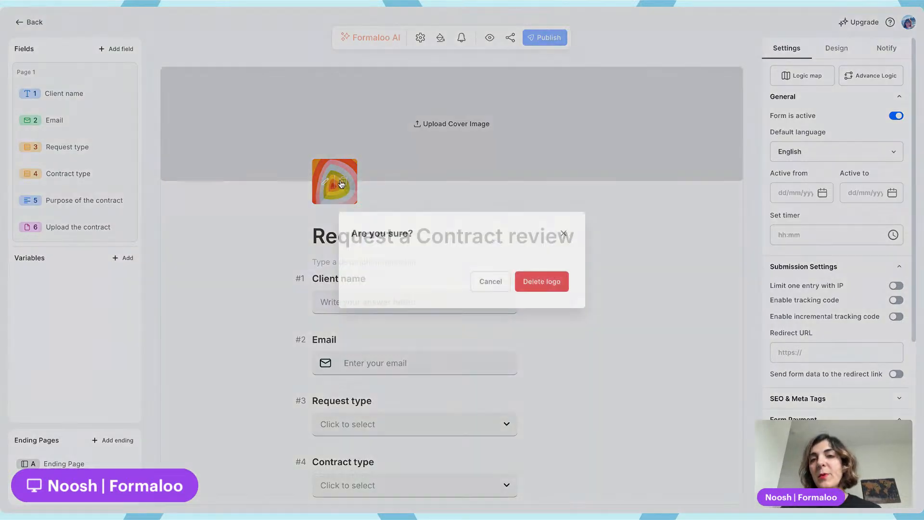
left_click(542, 280)
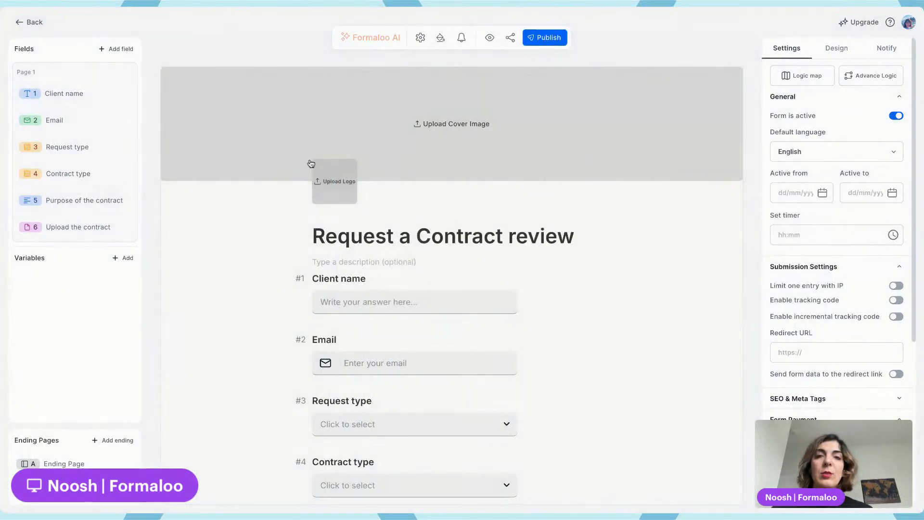
left_click(835, 53)
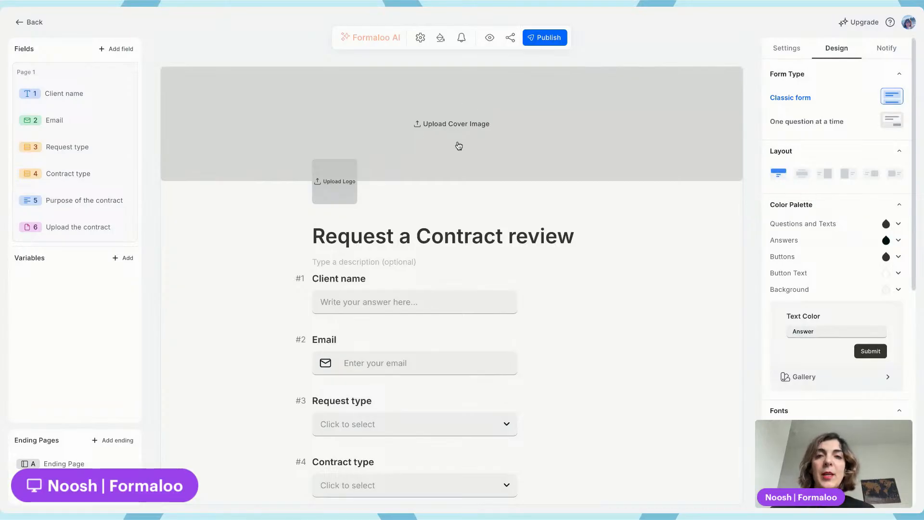
Try the alternative form layouts and switch back to the first, classic layout
left_click(803, 175)
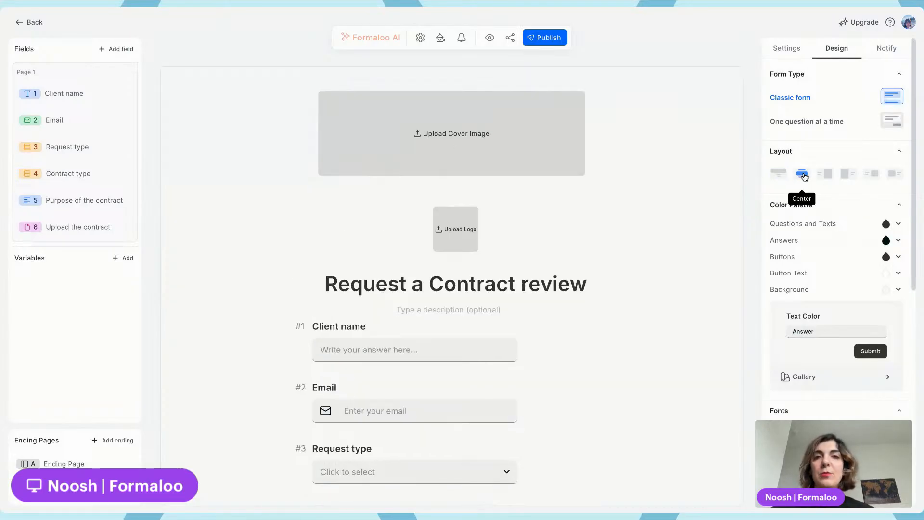
left_click(826, 175)
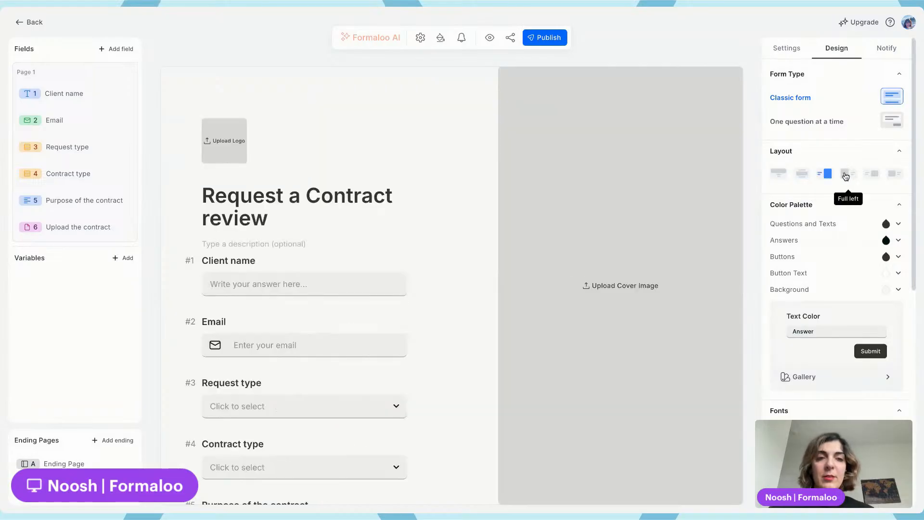
left_click(845, 175)
left_click(871, 175)
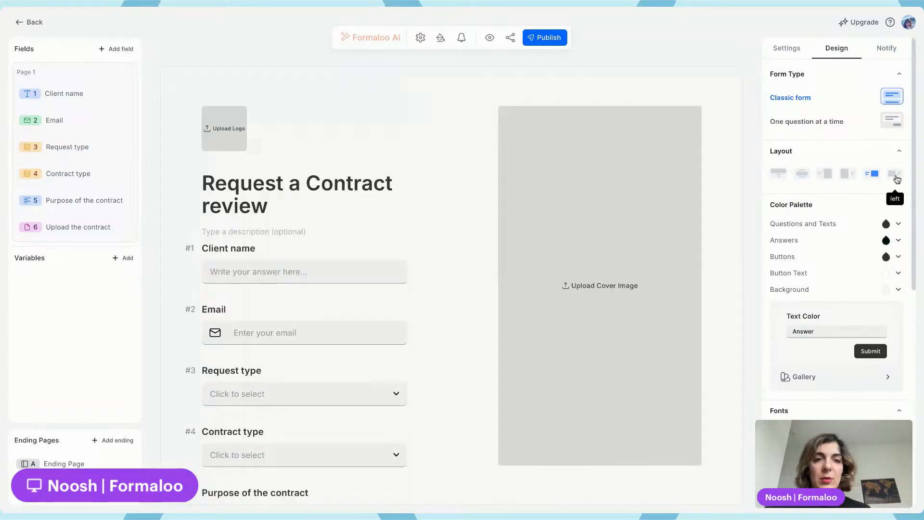
left_click(894, 175)
left_click(777, 173)
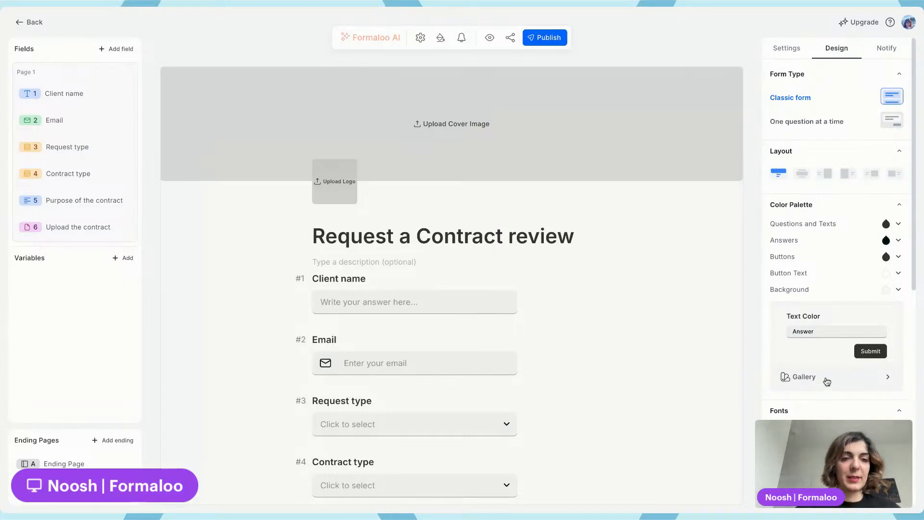
Apply a green theme to the form from the color palette gallery
left_click(826, 379)
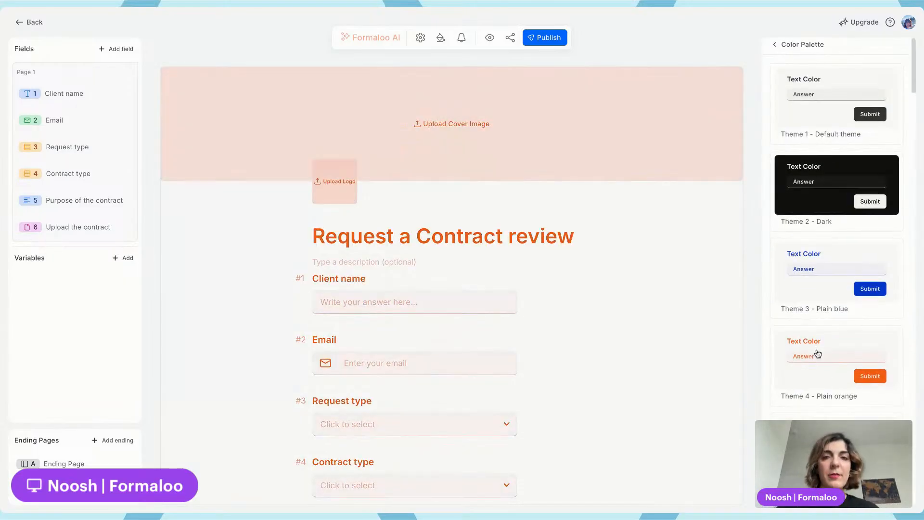
scroll(818, 365, "down", 3)
scroll(820, 352, "down", 1)
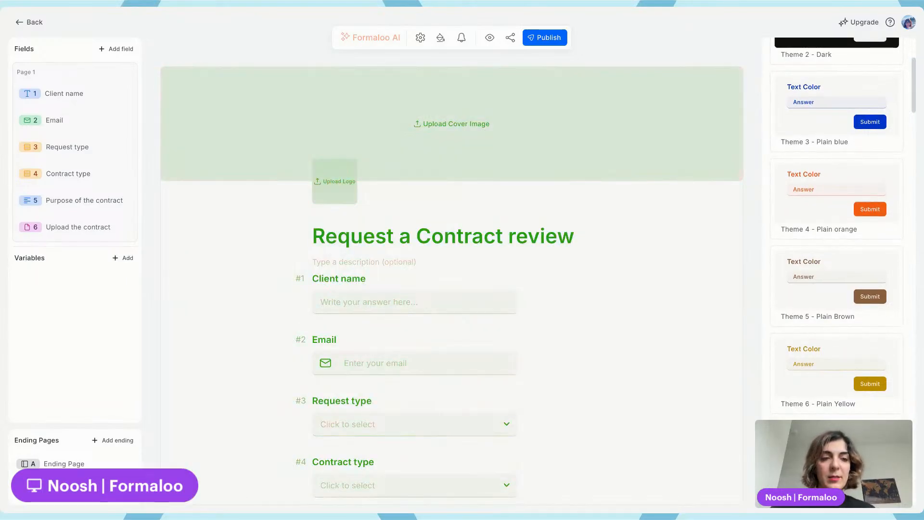
scroll(818, 340, "up", 5)
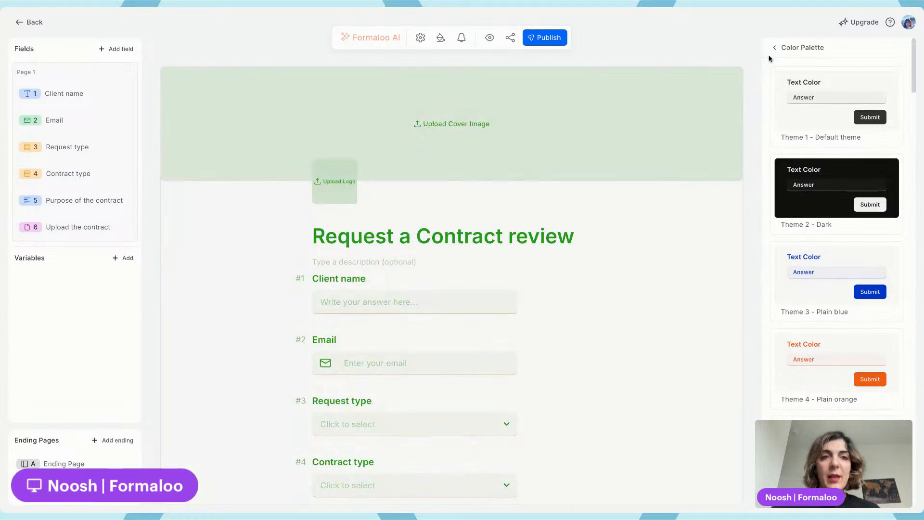
left_click(785, 48)
Look over the remaining design options and publish the form
scroll(810, 274, "down", 7)
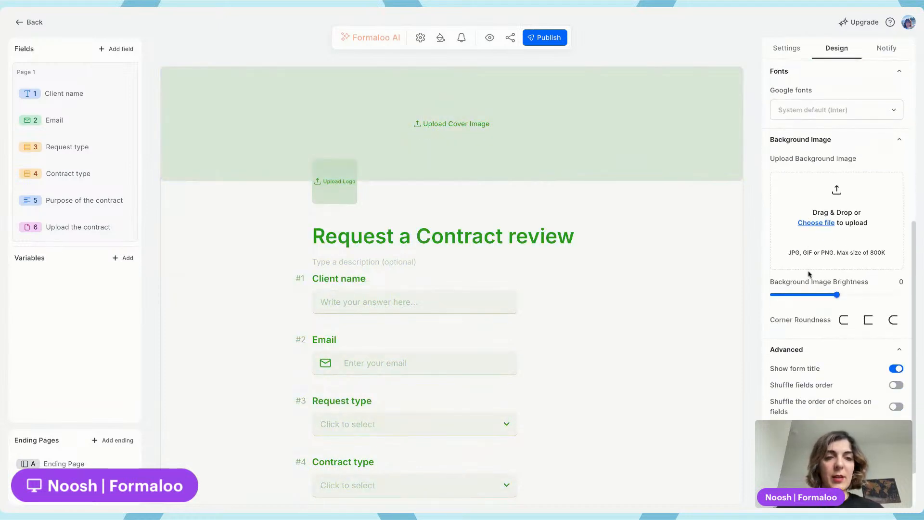
scroll(810, 377, "down", 1)
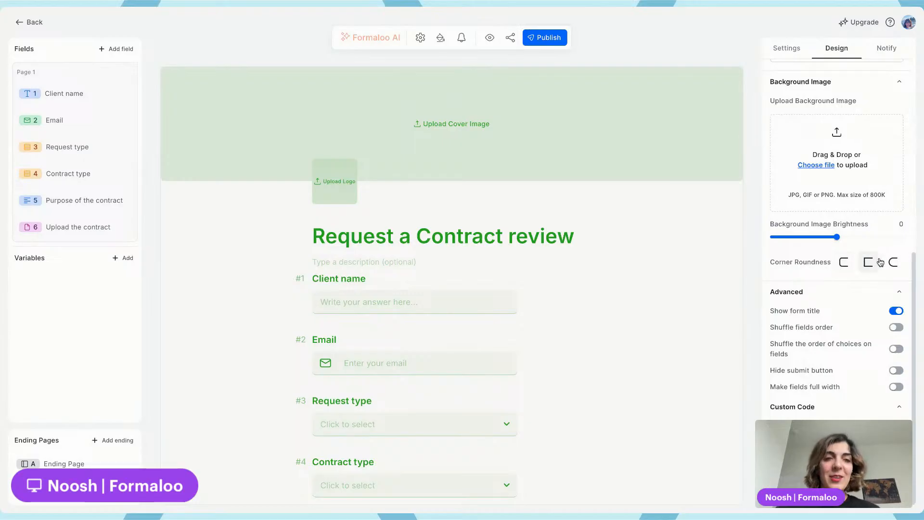
scroll(868, 262, "up", 2)
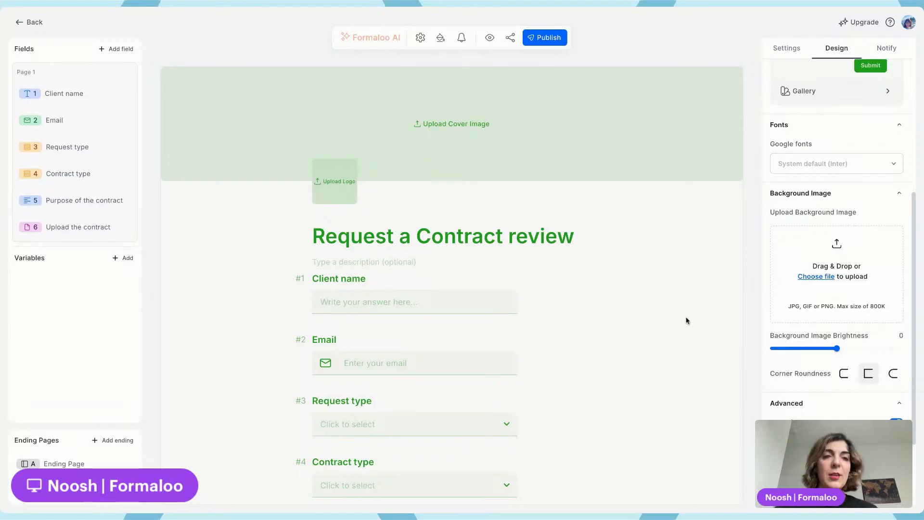
scroll(847, 153, "up", 5)
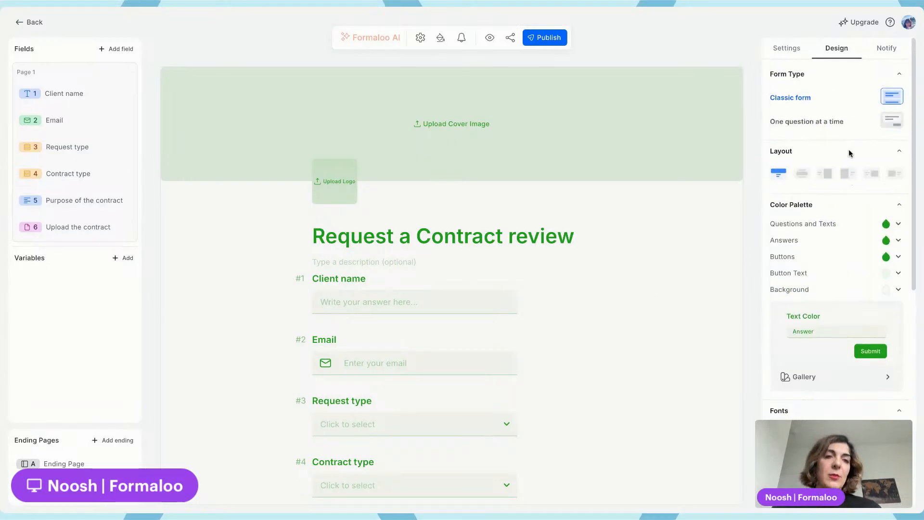
left_click(555, 38)
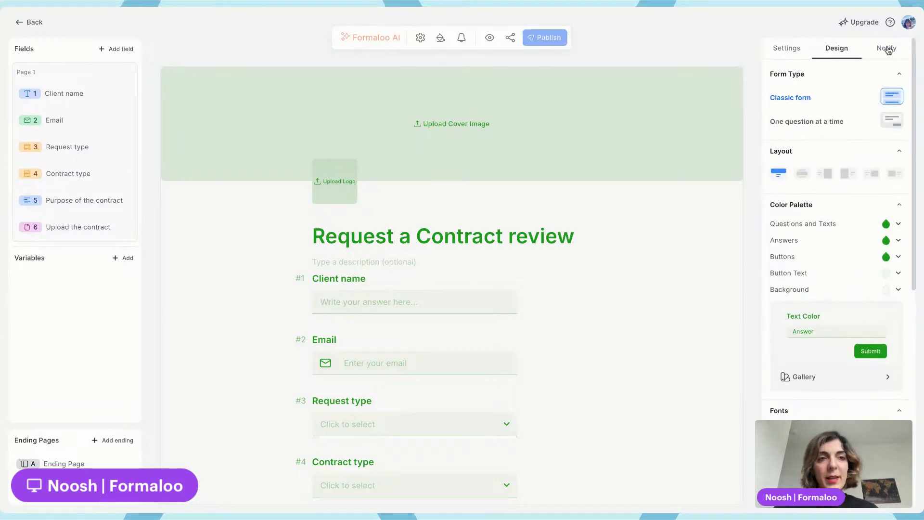
Turn on notification emails, enter the recipient's e-mail address, and publish the form
left_click(770, 47)
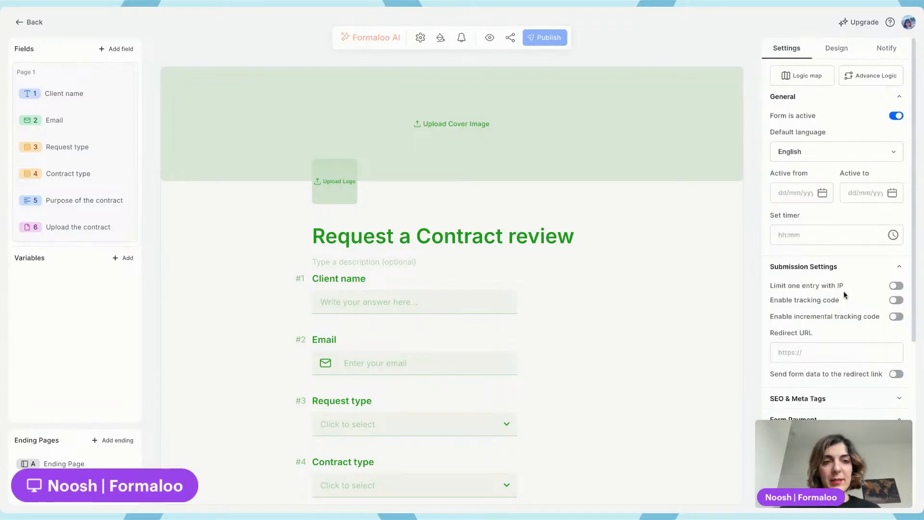
scroll(835, 284, "down", 4)
scroll(835, 283, "up", 4)
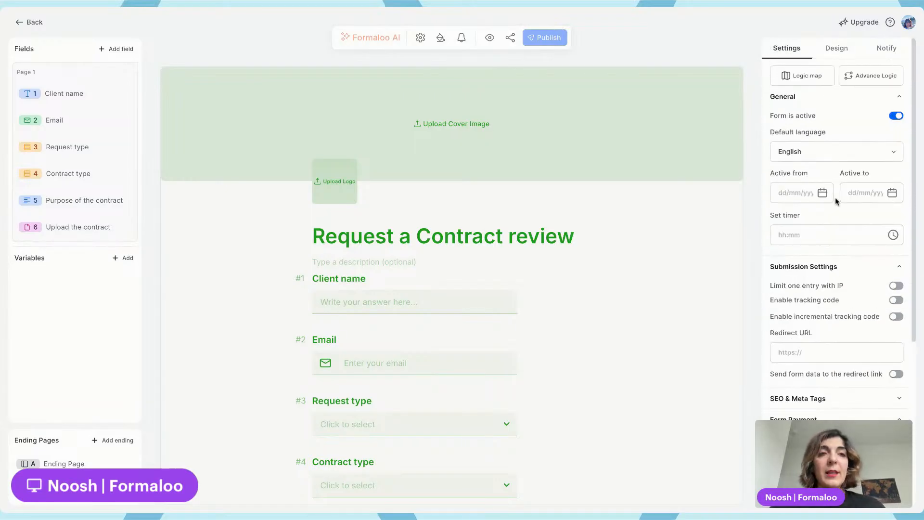
left_click(885, 50)
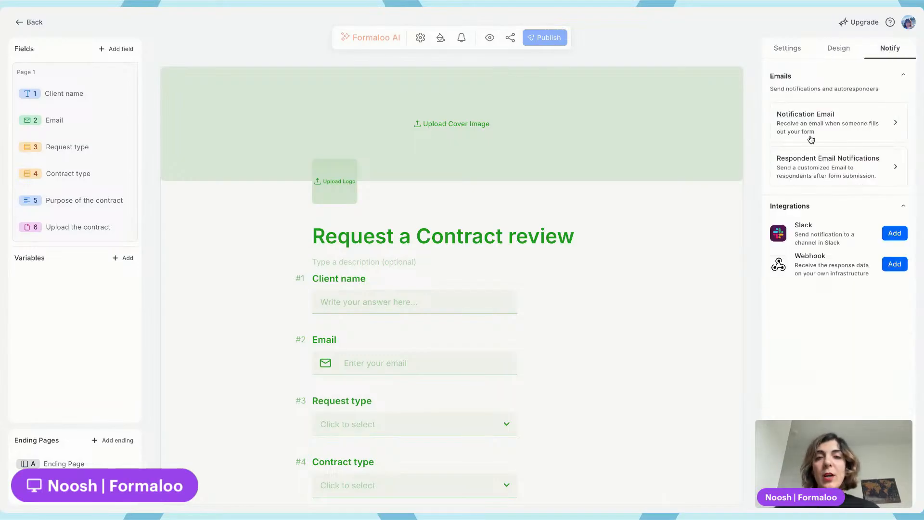
left_click(844, 123)
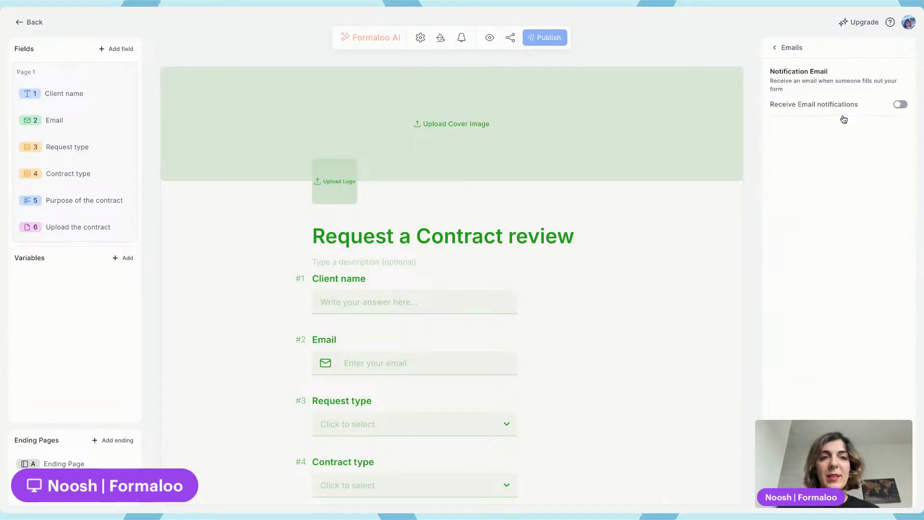
left_click(899, 104)
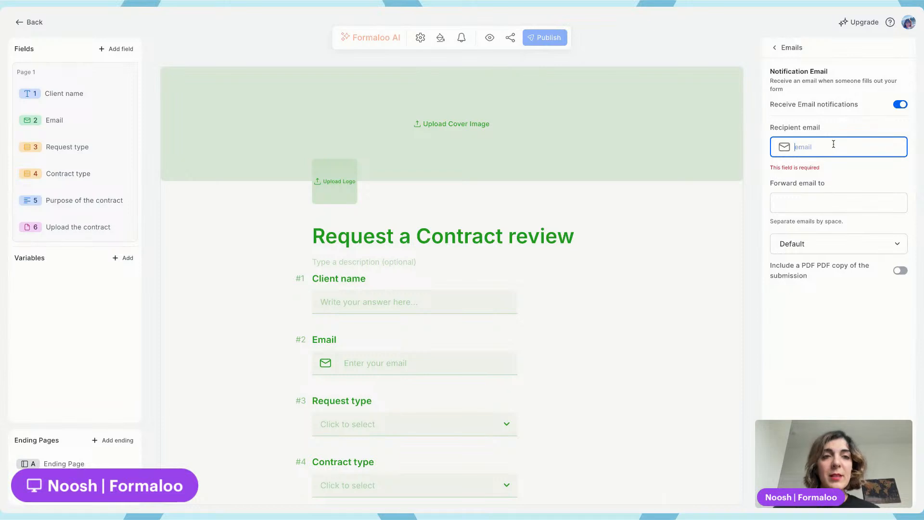
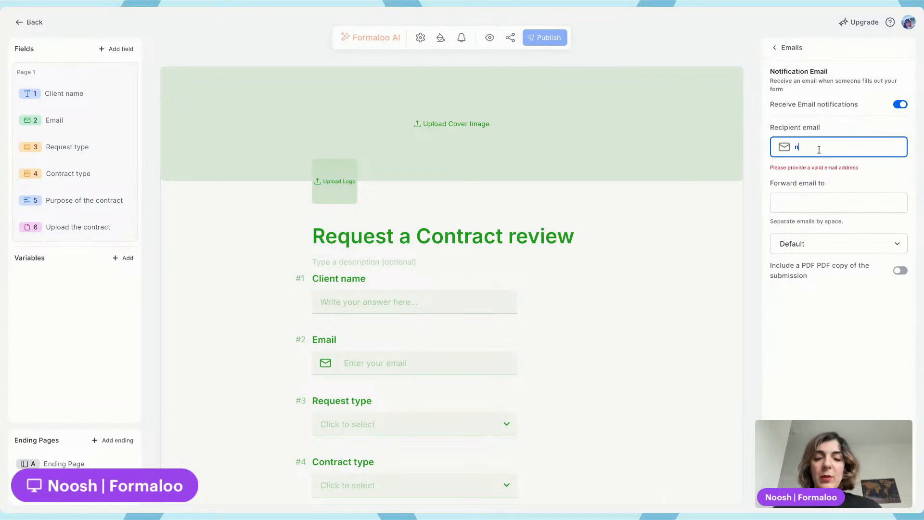
left_click(845, 185)
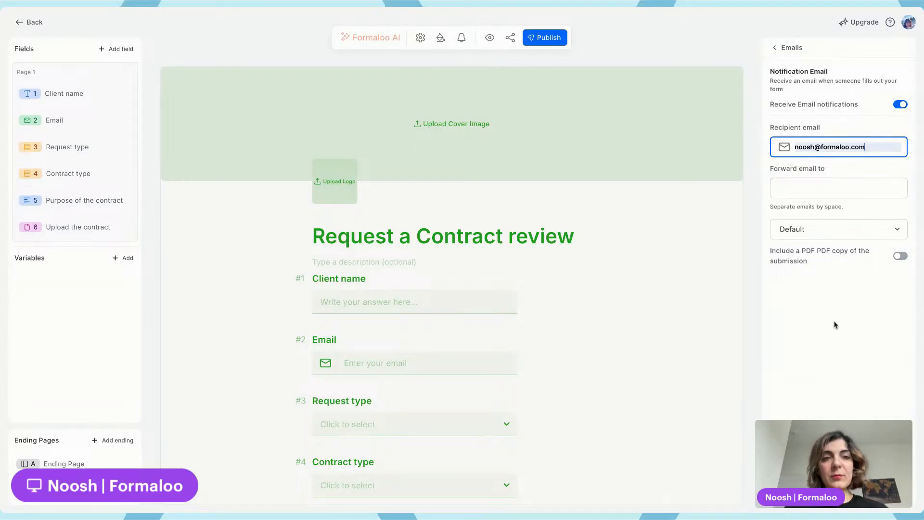
left_click(540, 40)
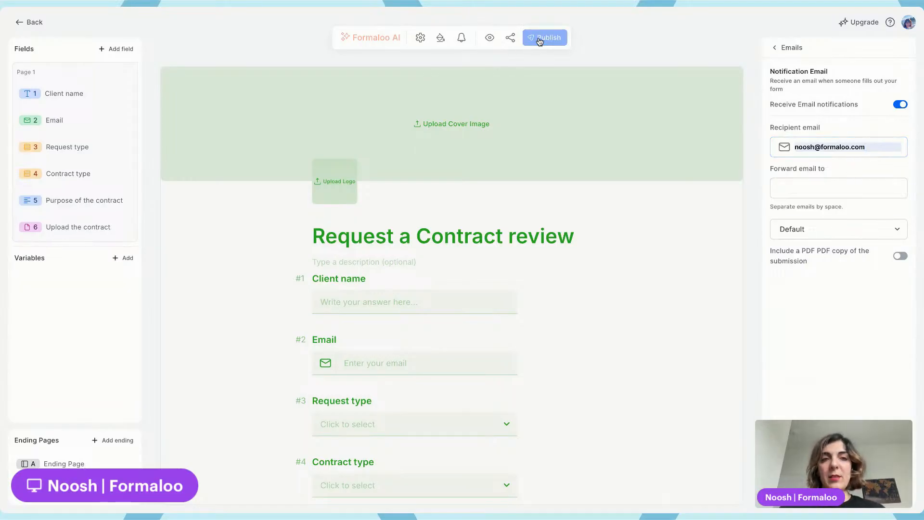
Add a colleague's e-mail address to the forward-email list
left_click(784, 191)
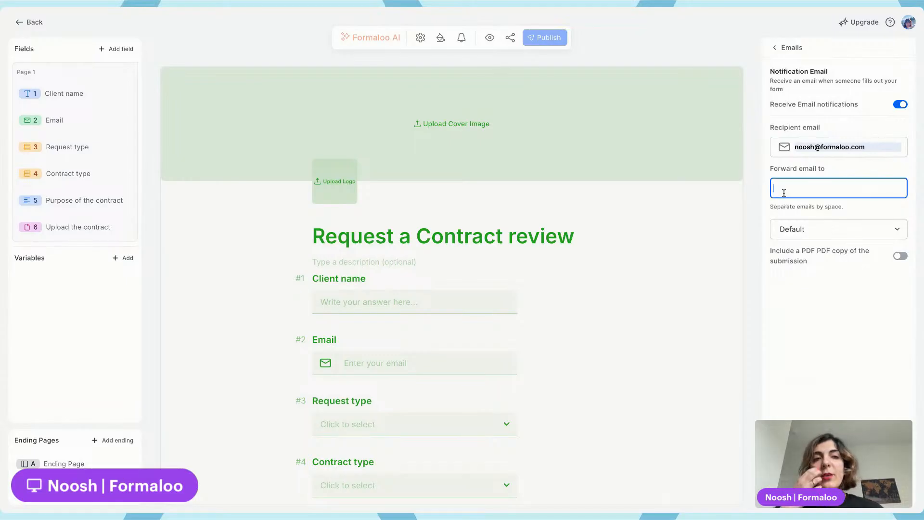
left_click(799, 167)
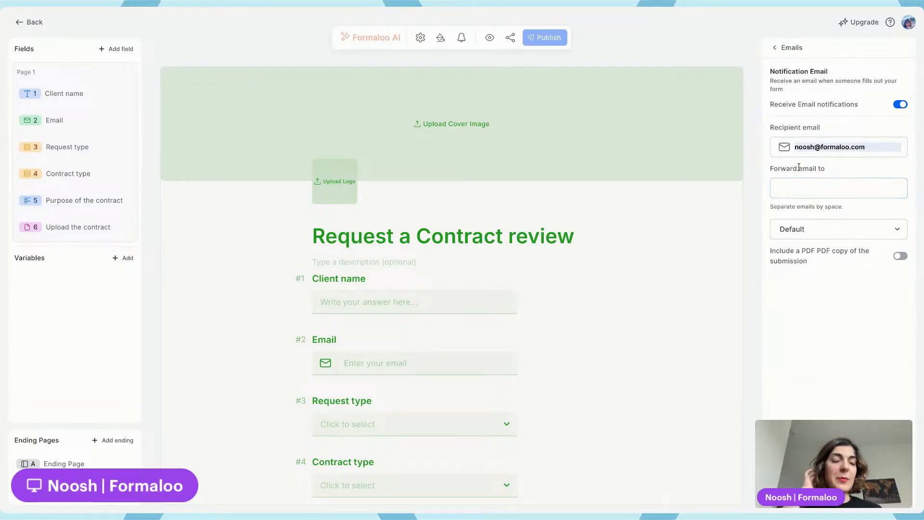
left_click(788, 191)
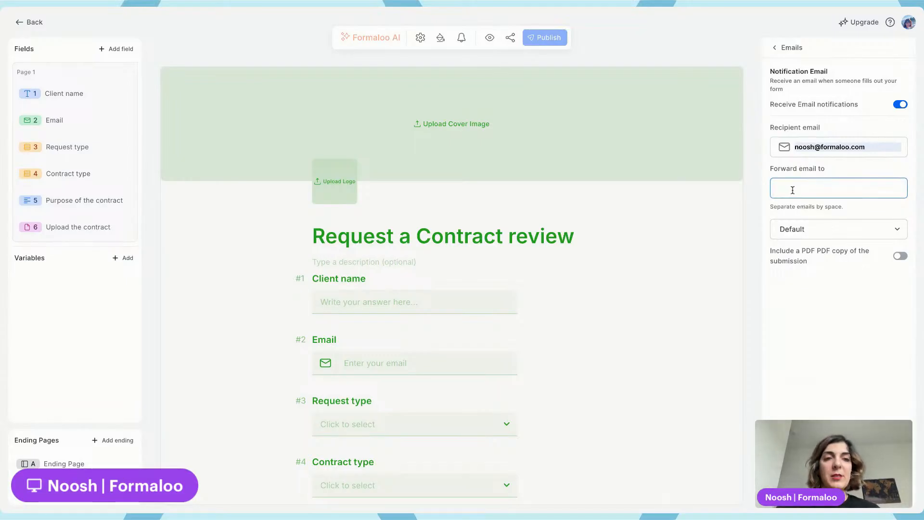
left_click(793, 190)
left_click(822, 217)
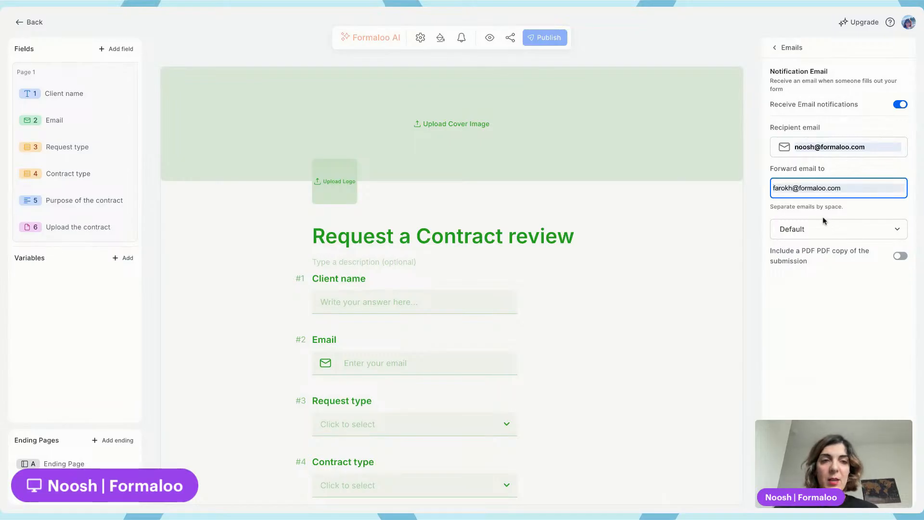
key("space")
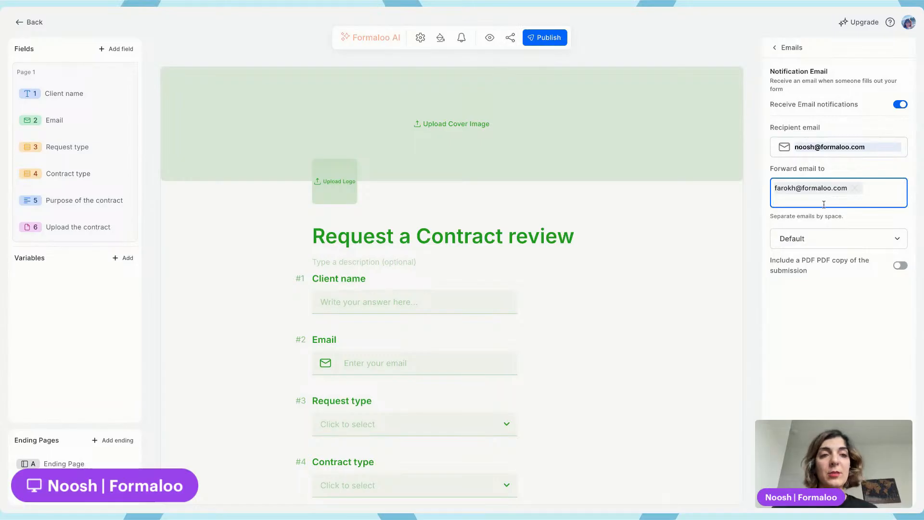
Open a new email template from the template list and return without saving it
left_click(807, 238)
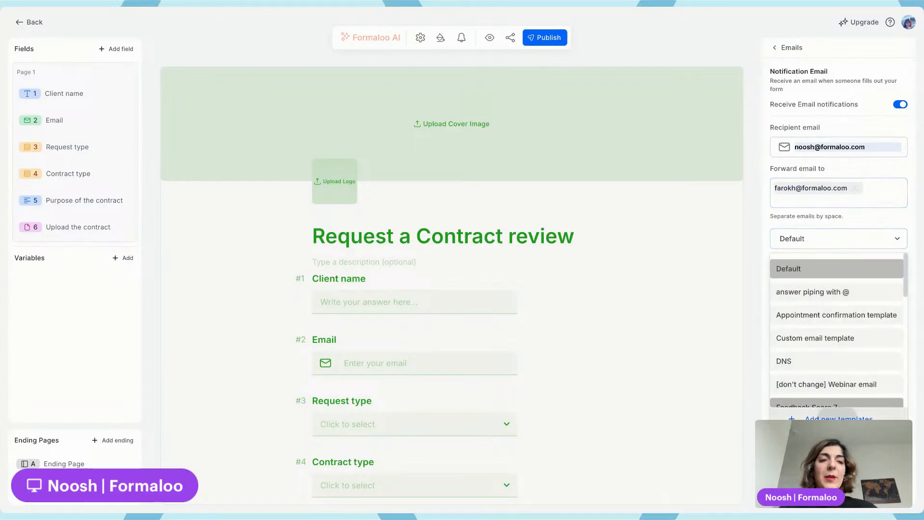
left_click(837, 419)
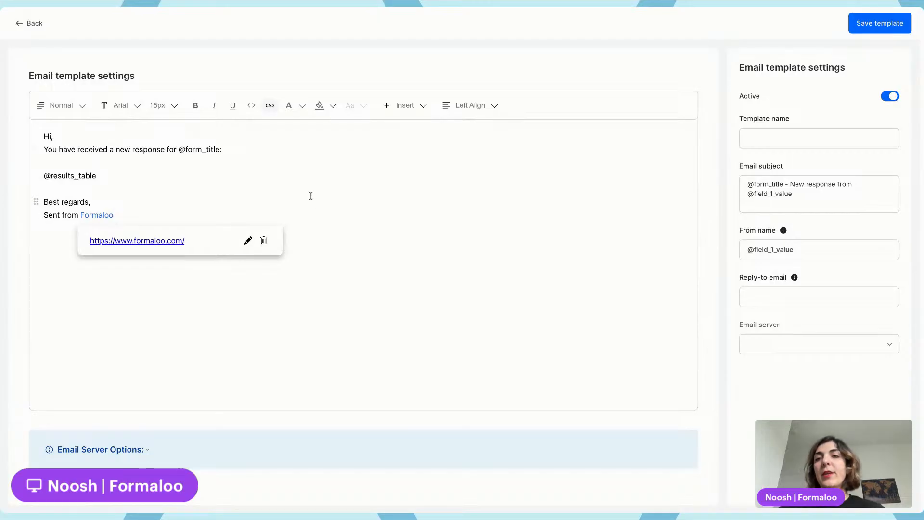
left_click(244, 151)
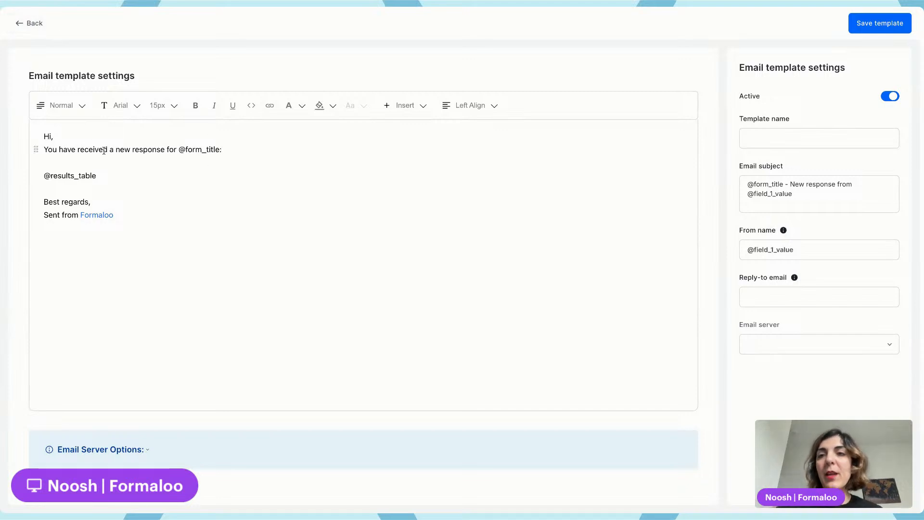
left_click(21, 25)
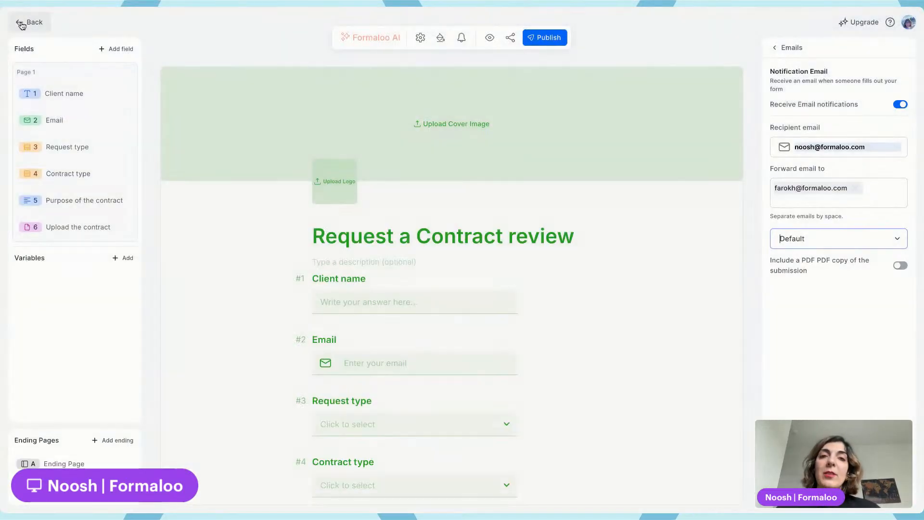
Publish the notification settings and return to the form settings
left_click(533, 44)
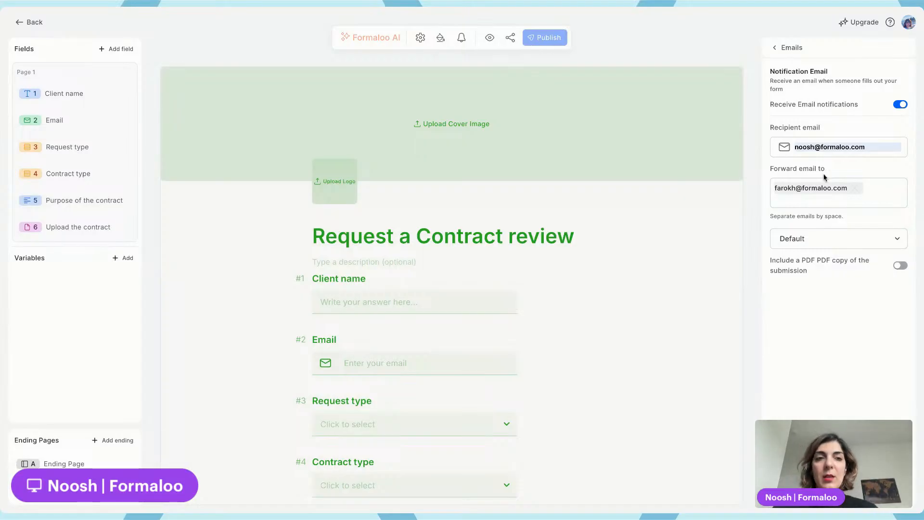
left_click(781, 49)
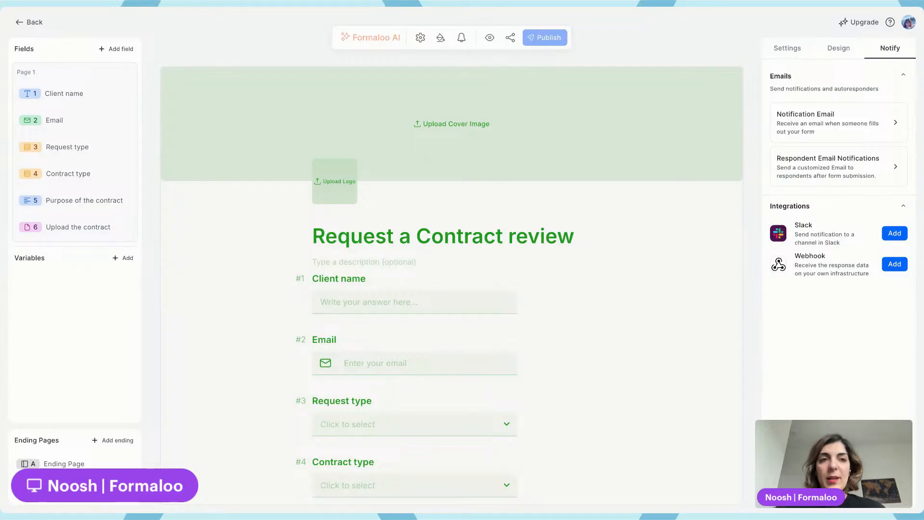
left_click(793, 52)
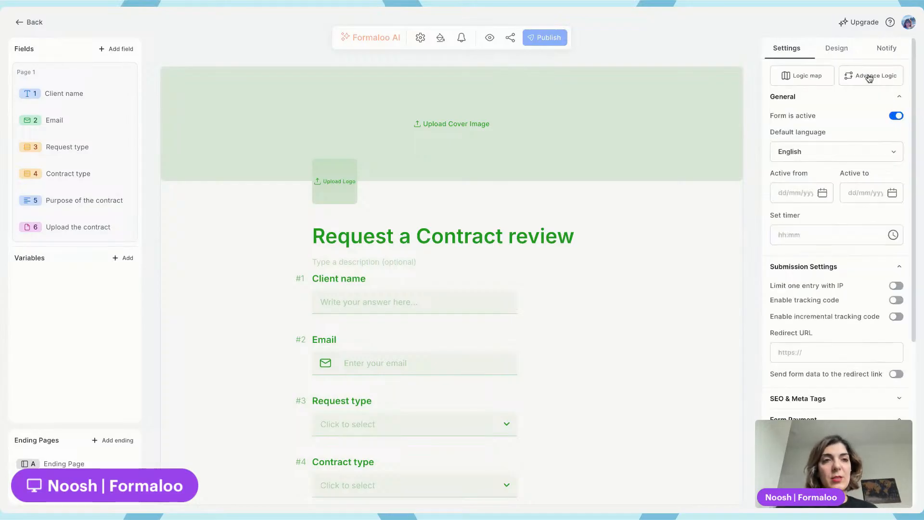
Add a Number field titled "Contract value" after the Contract type field and publish the form
scroll(488, 357, "down", 3)
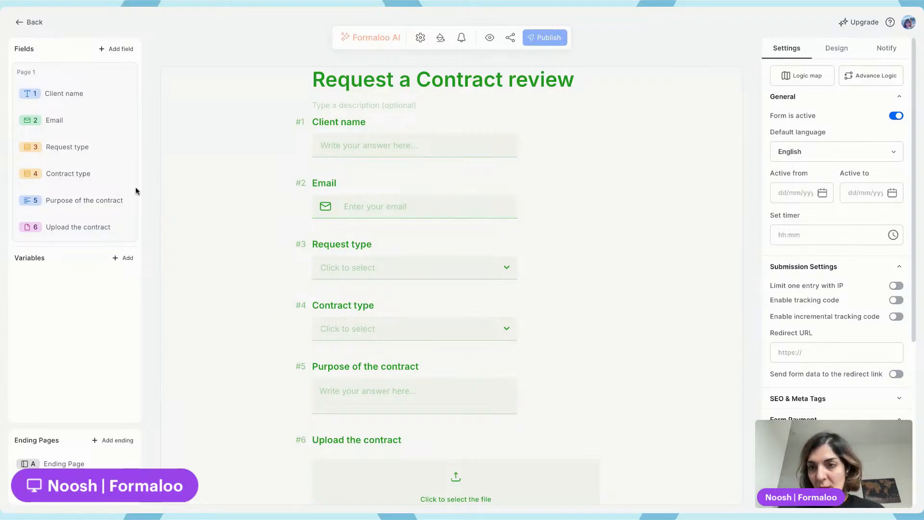
left_click(123, 174)
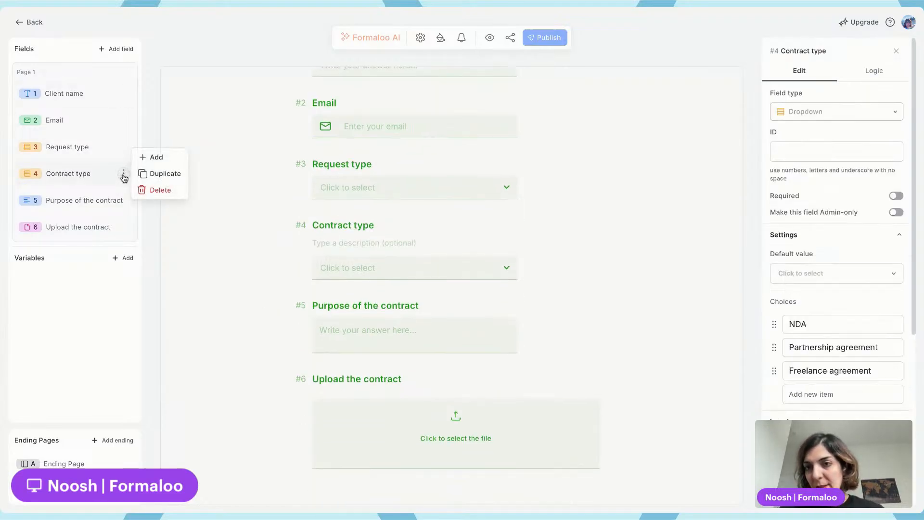
left_click(162, 162)
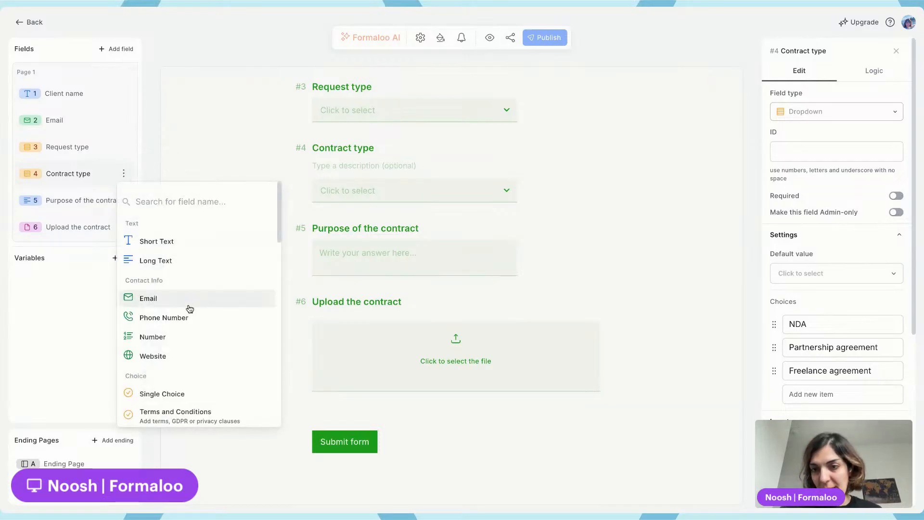
left_click(178, 337)
type("Contract value")
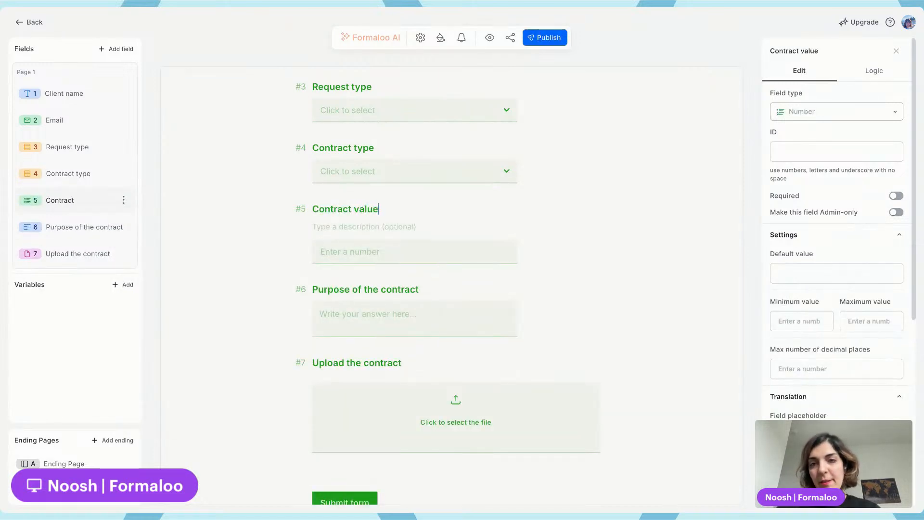
left_click(540, 39)
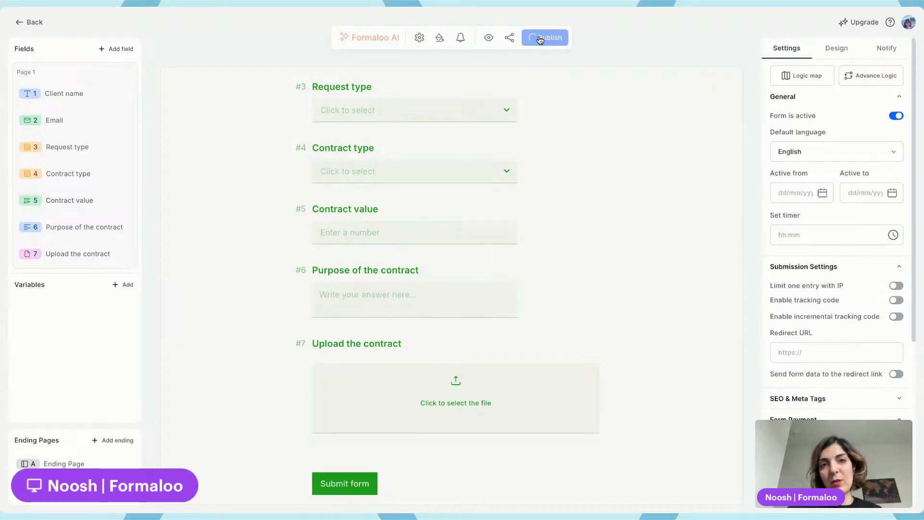
Open Advanced Logic and add an On Submit rule with the condition Contract value is greater than 5000
left_click(874, 77)
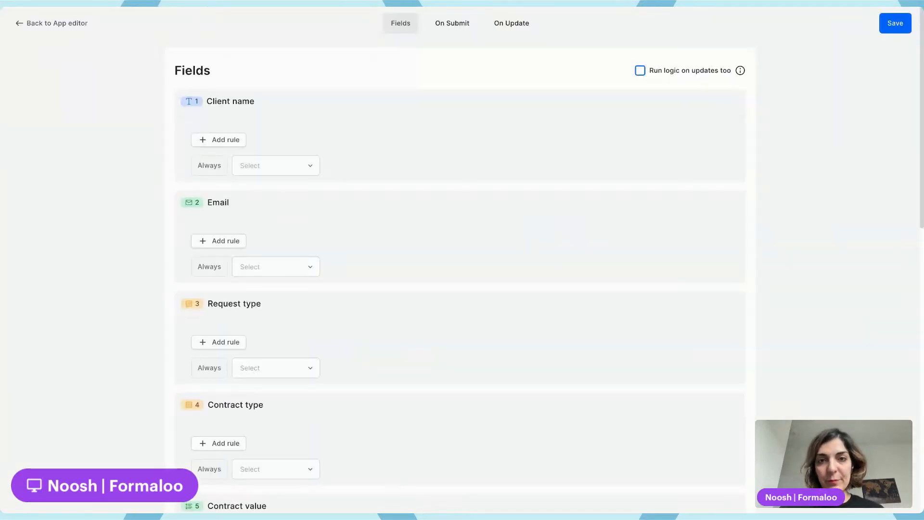
scroll(380, 279, "down", 10)
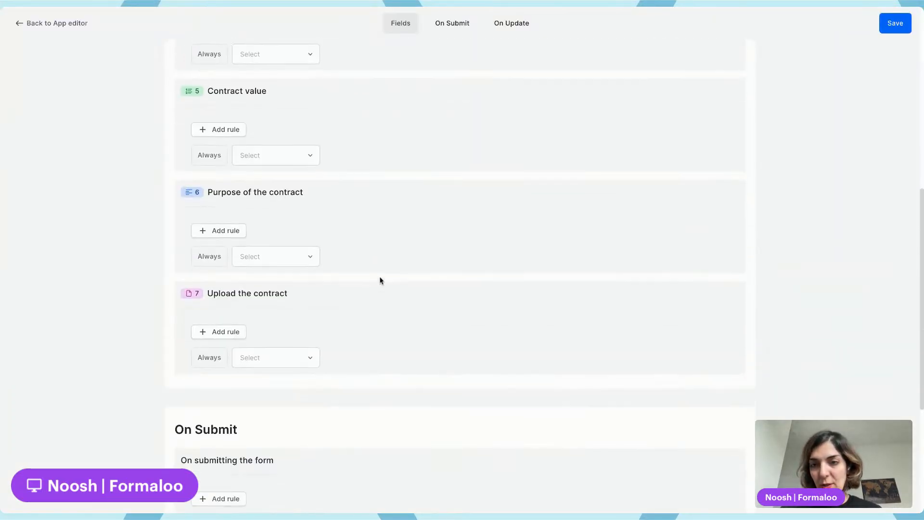
scroll(373, 281, "down", 3)
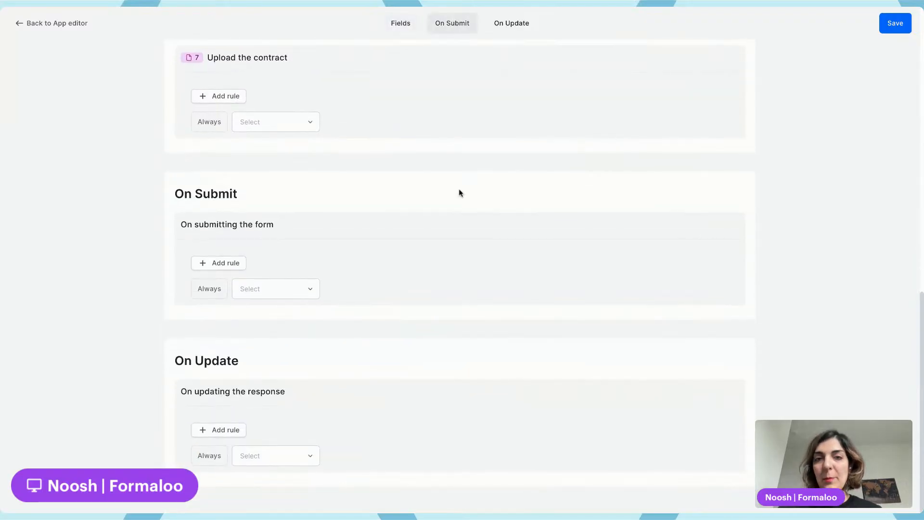
scroll(315, 284, "up", 13)
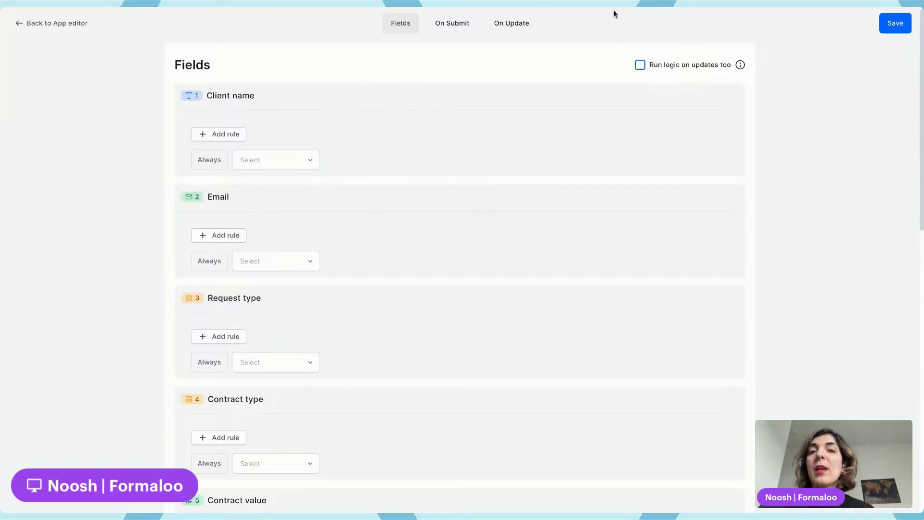
left_click(451, 25)
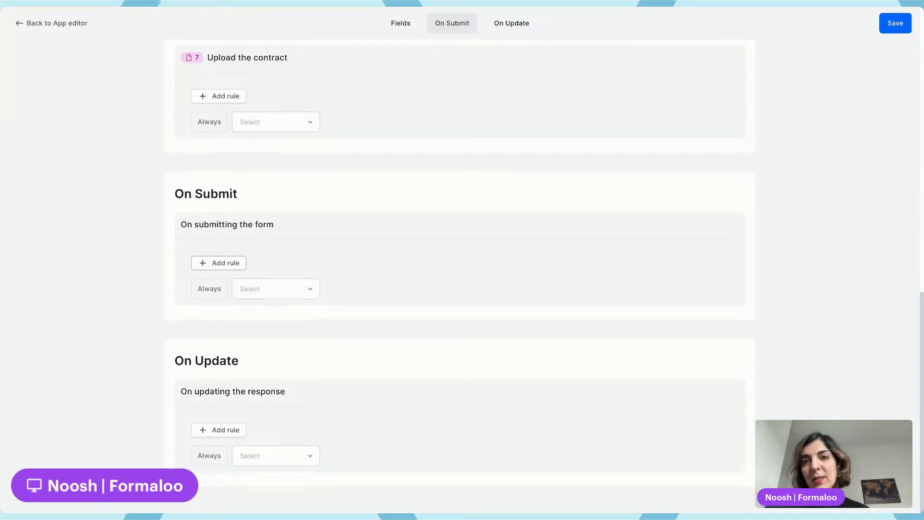
left_click(219, 262)
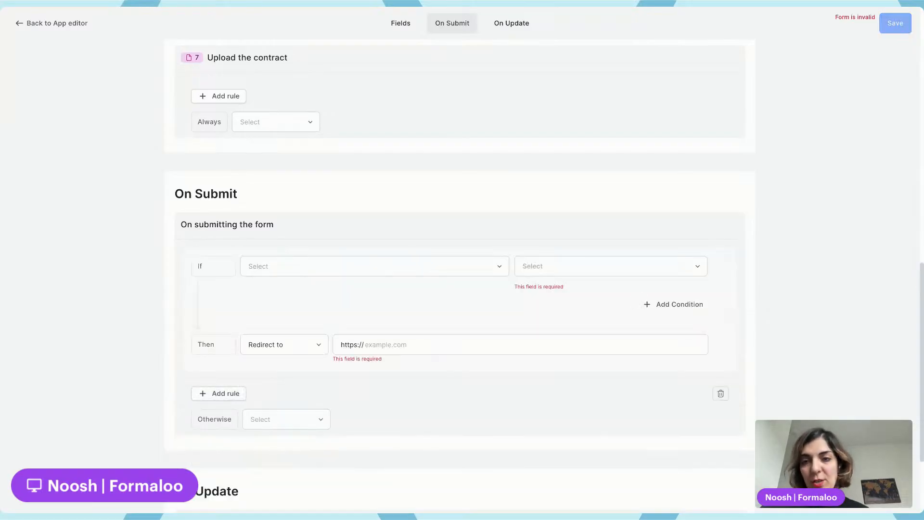
left_click(275, 260)
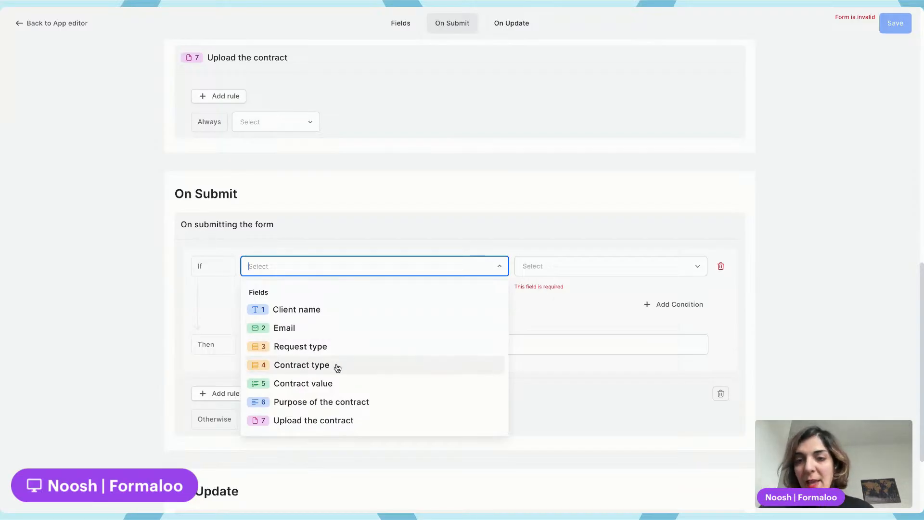
left_click(339, 383)
left_click(529, 267)
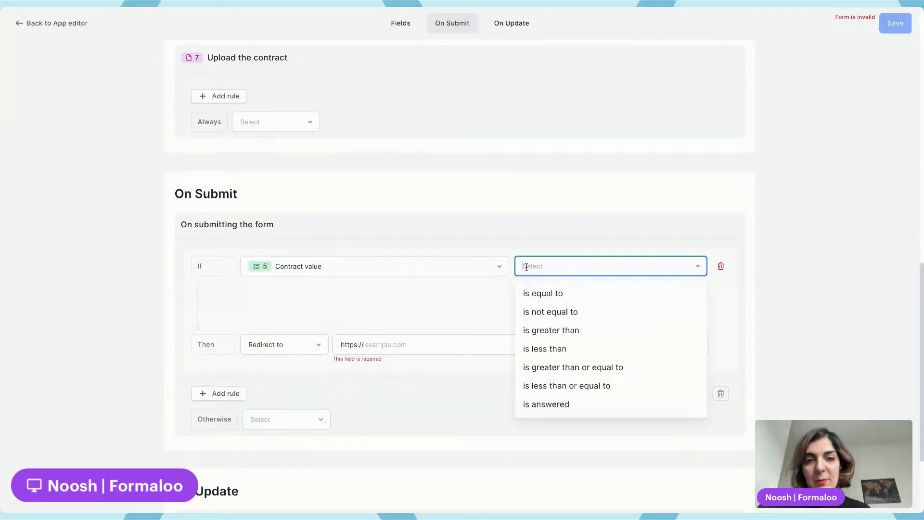
left_click(588, 330)
left_click(562, 261)
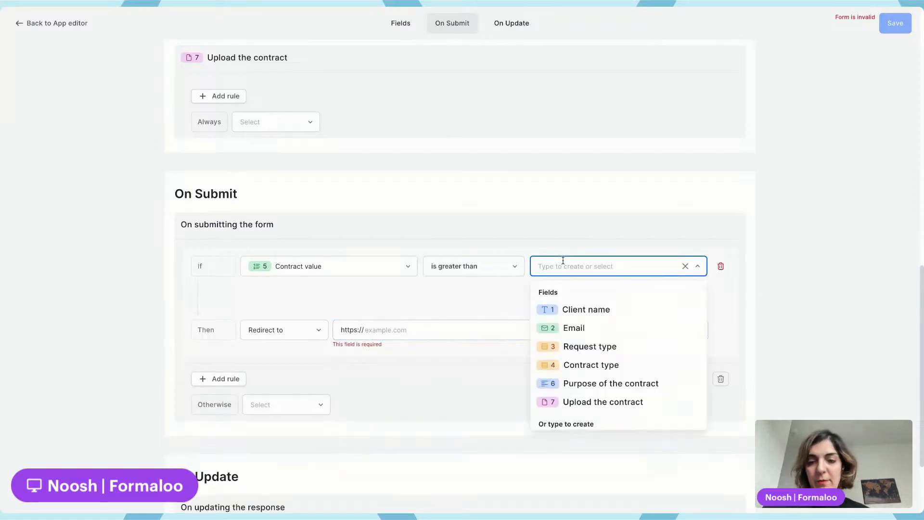
type("5000")
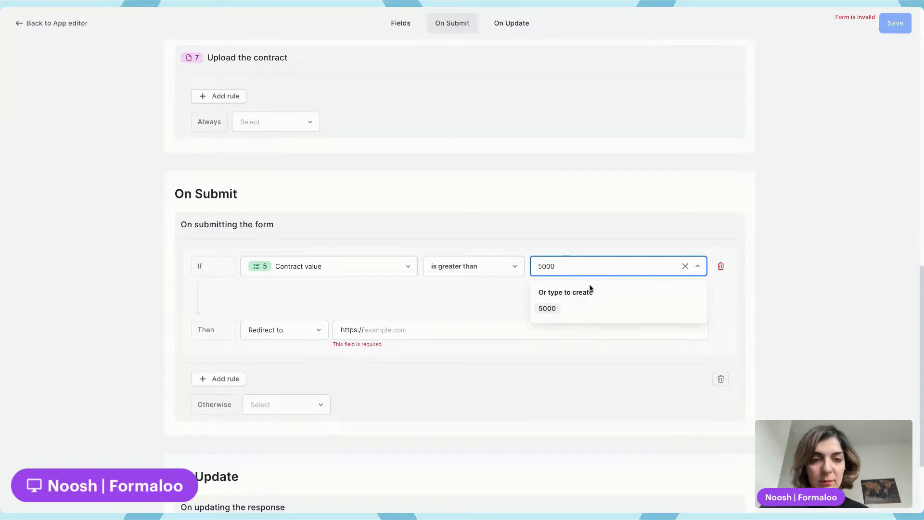
left_click(560, 308)
Set the rule's Then action to send an email using the Custom email template to the legal team's e-mail address
left_click(298, 331)
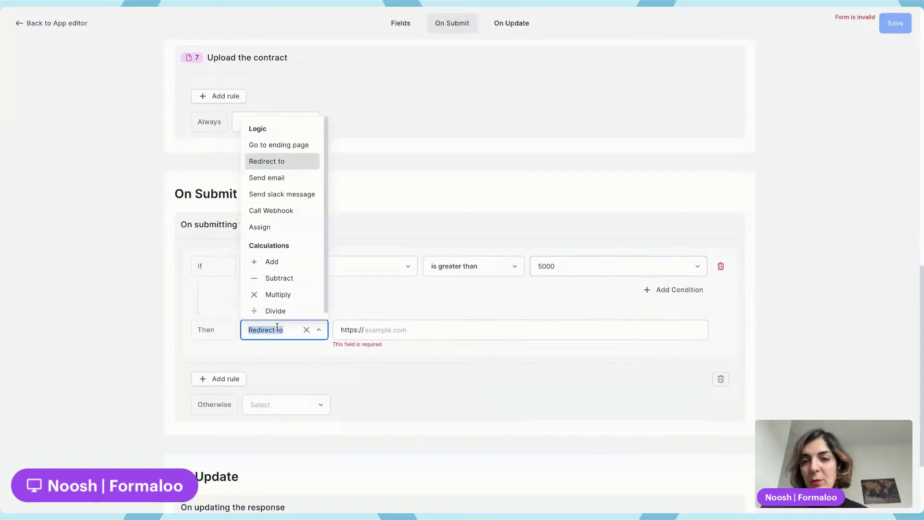
left_click(283, 179)
left_click(448, 329)
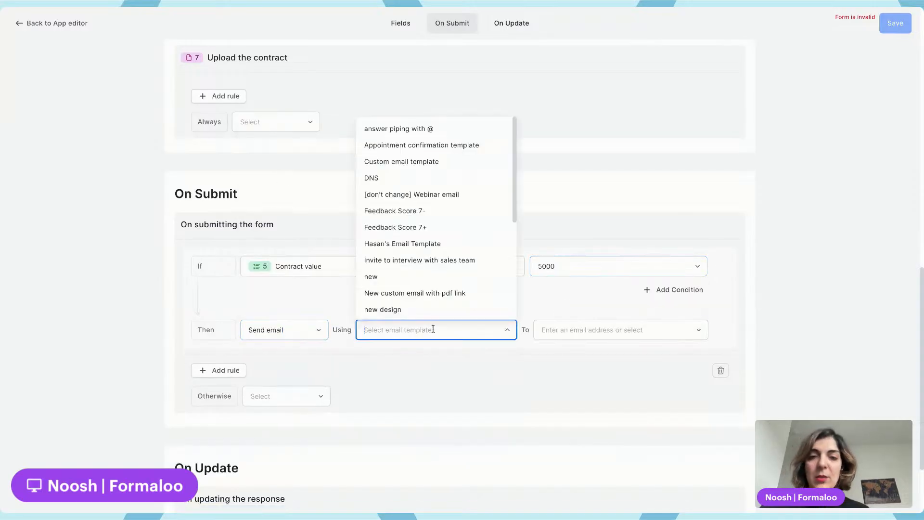
left_click(458, 161)
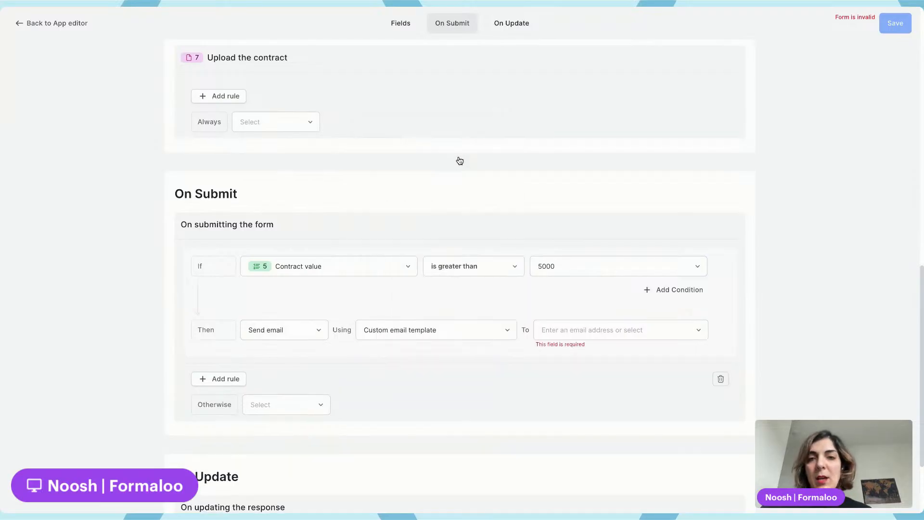
left_click(380, 330)
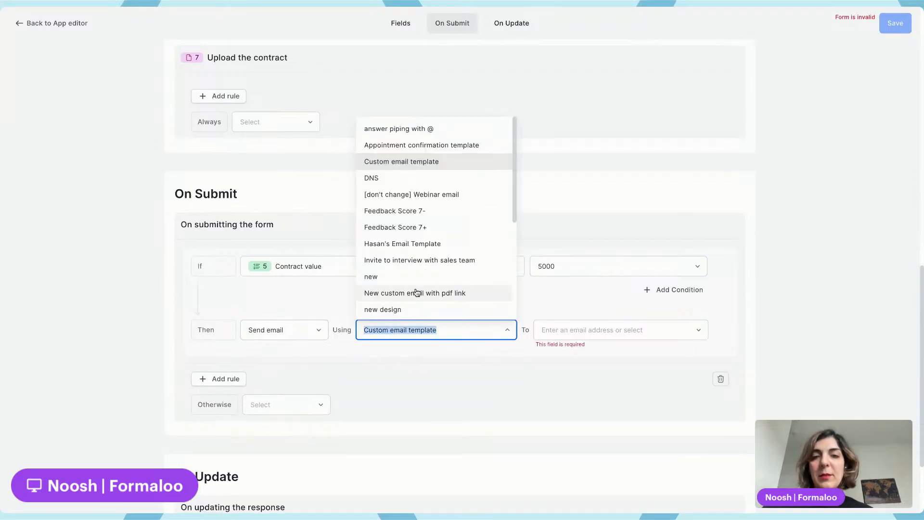
scroll(413, 298, "down", 3)
scroll(456, 200, "up", 5)
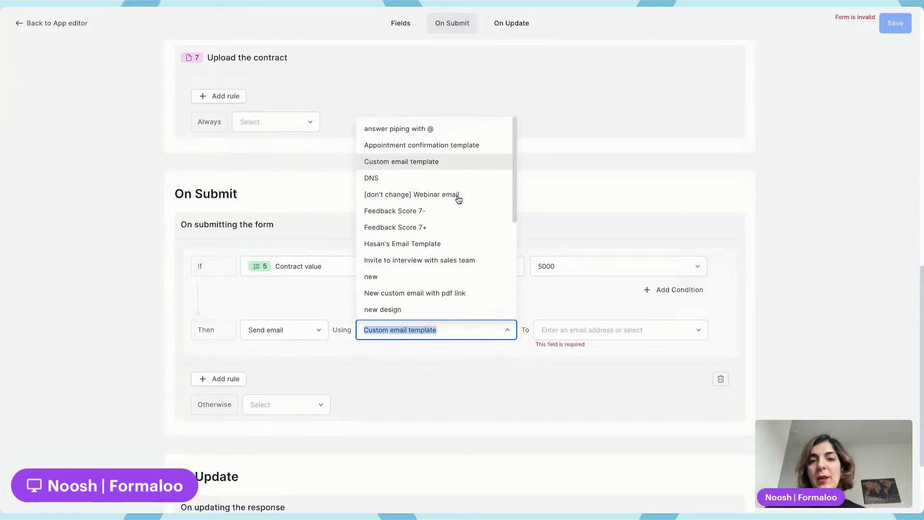
left_click(429, 163)
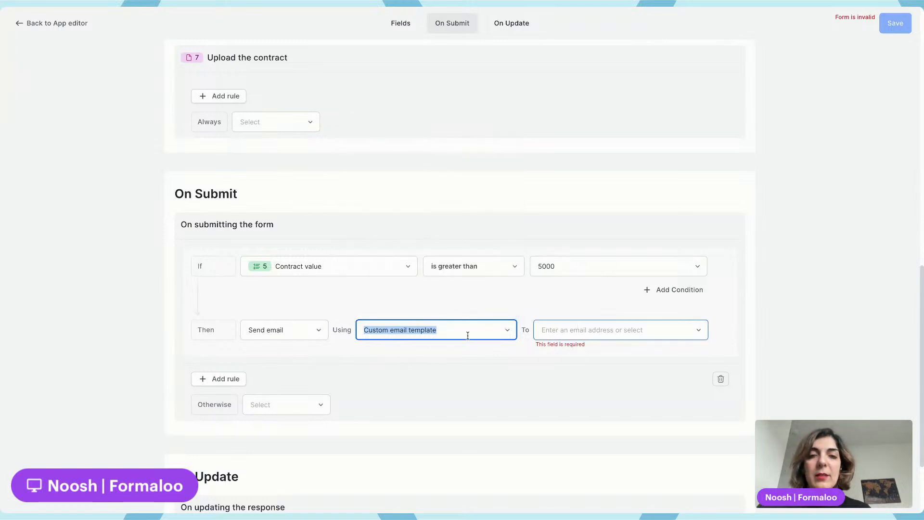
left_click(601, 330)
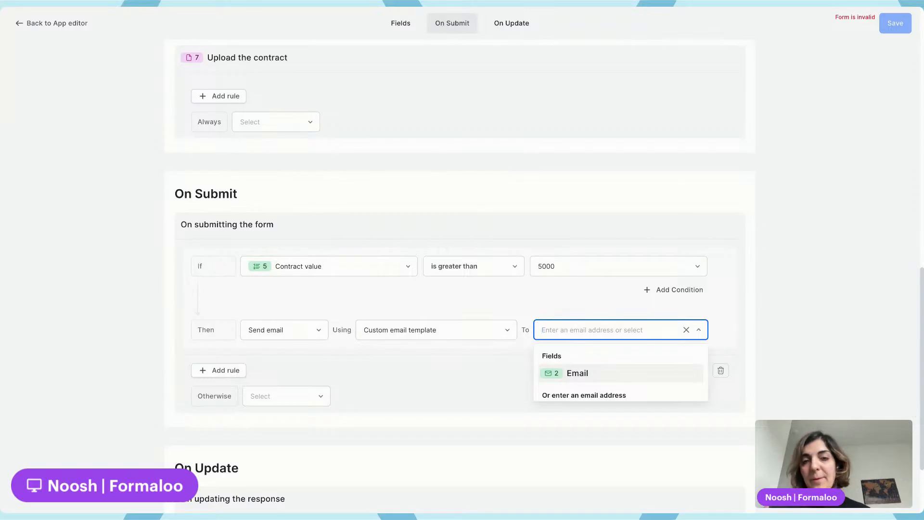
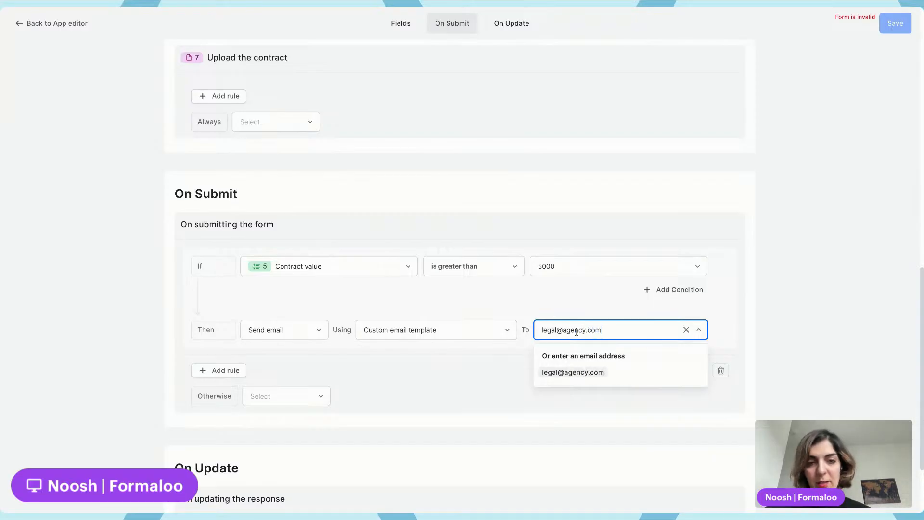
left_click(577, 370)
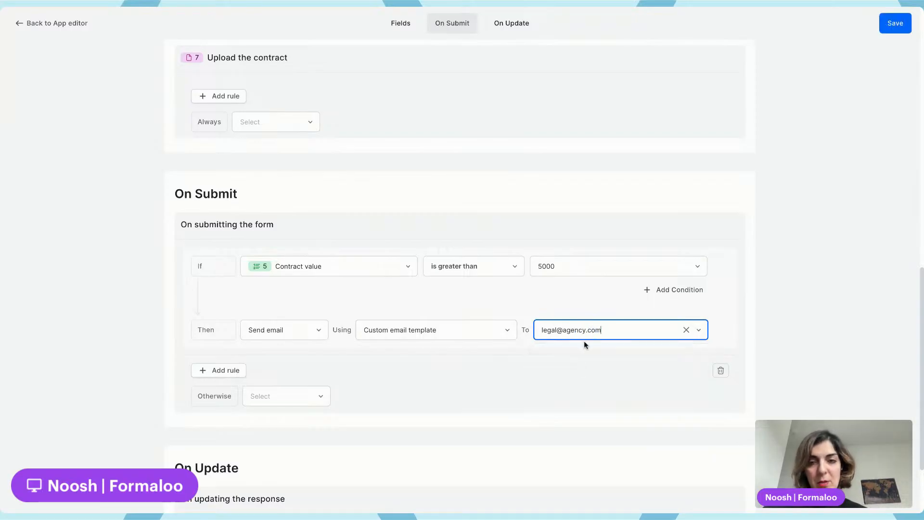
Set the Otherwise action to send the Custom email template to the admin e-mail address, and save the logic
left_click(263, 399)
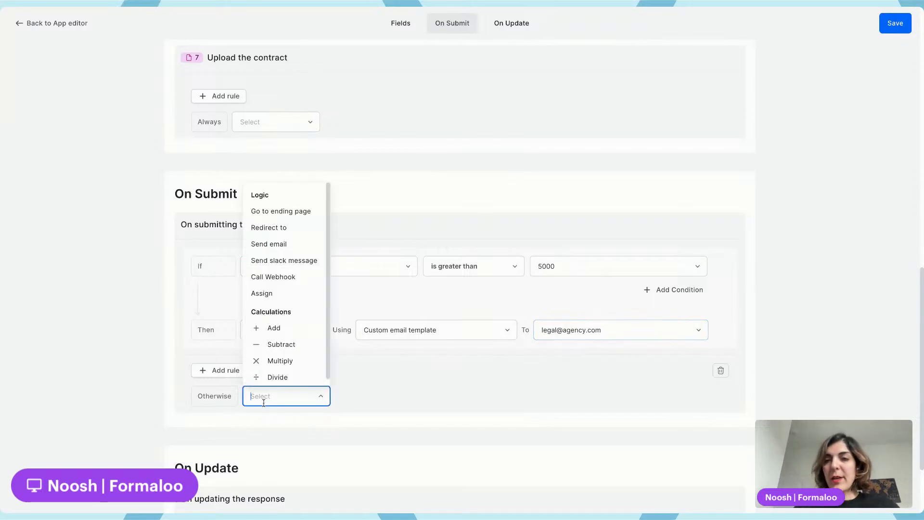
left_click(284, 231)
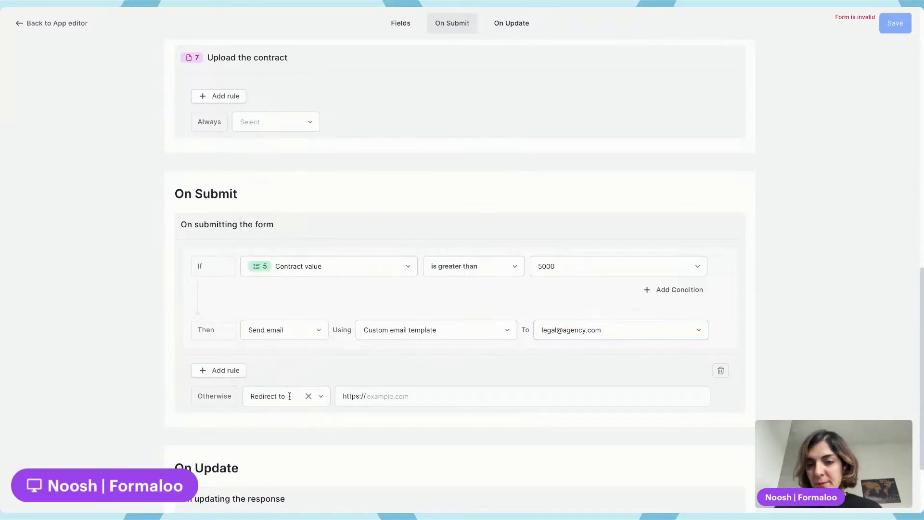
left_click(289, 396)
left_click(277, 245)
left_click(420, 393)
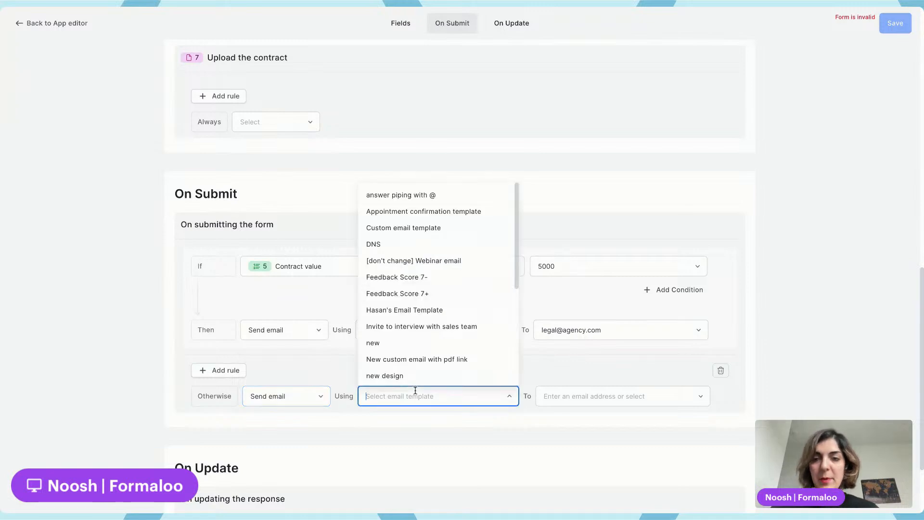
left_click(426, 227)
left_click(579, 396)
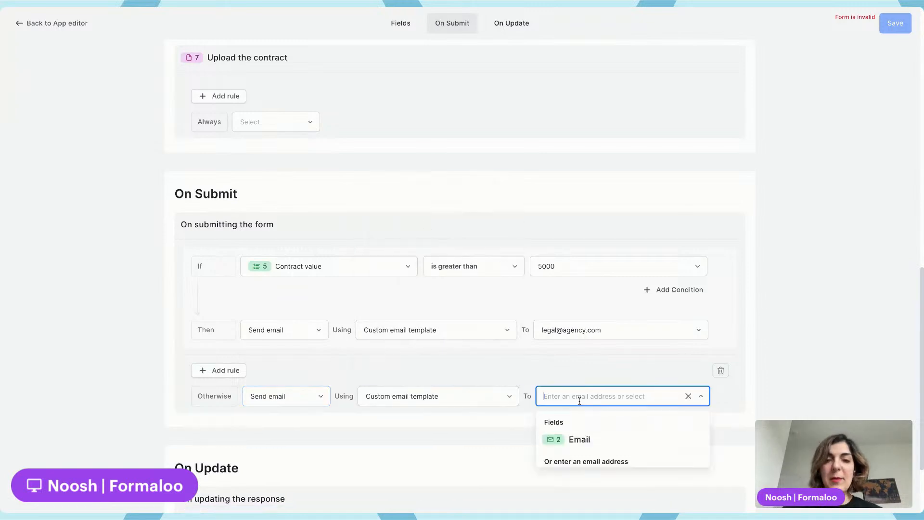
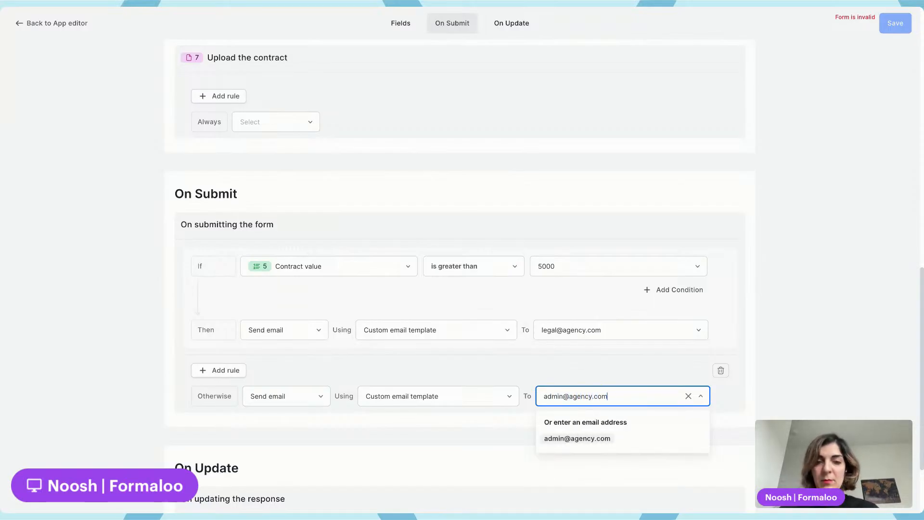
left_click(588, 442)
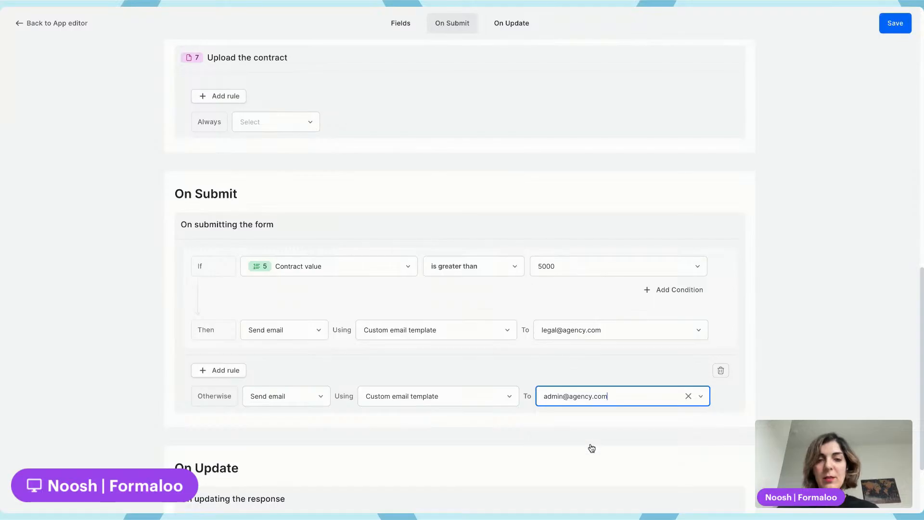
left_click(897, 23)
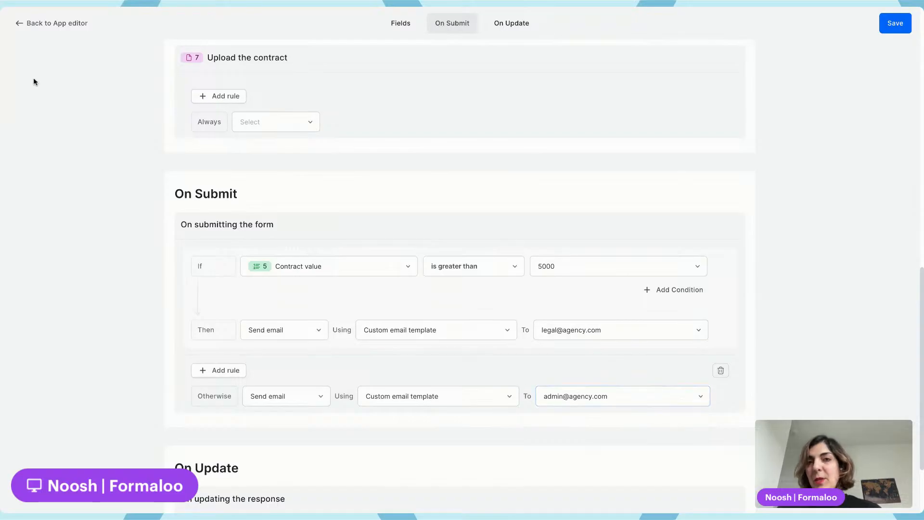
left_click(895, 23)
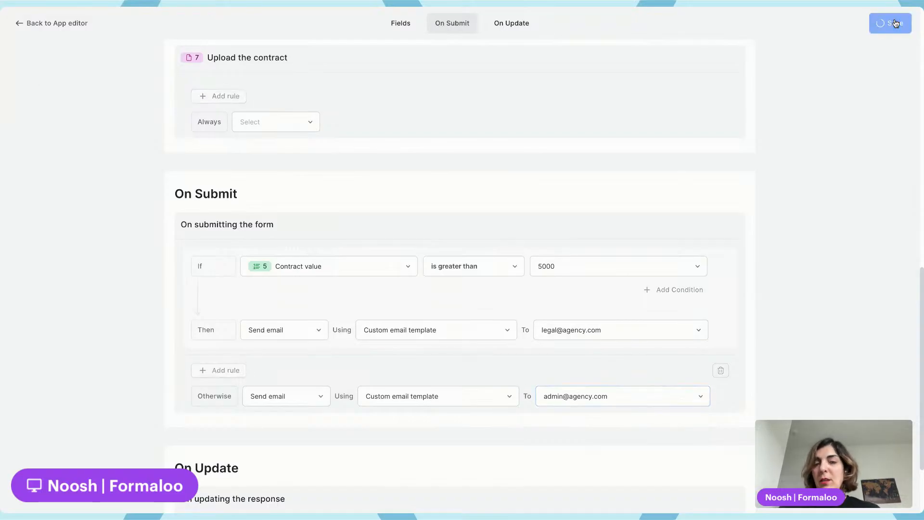
Return to the form editor, add a Signature field at the end of the form, and publish it
left_click(35, 23)
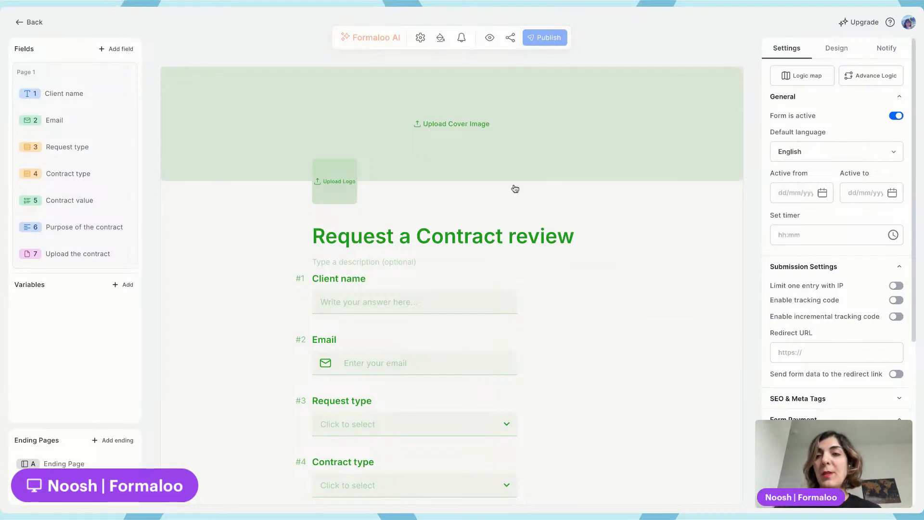
left_click(119, 50)
left_click(155, 69)
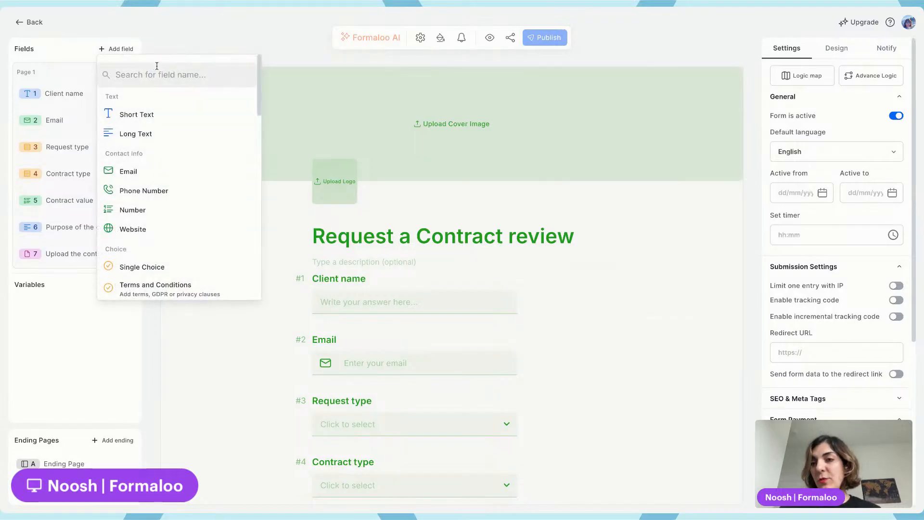
type("sign")
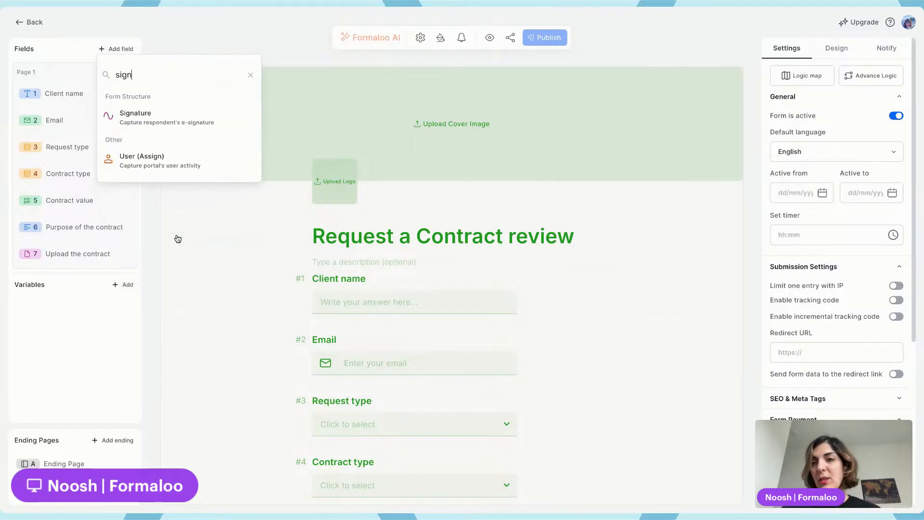
left_click(186, 118)
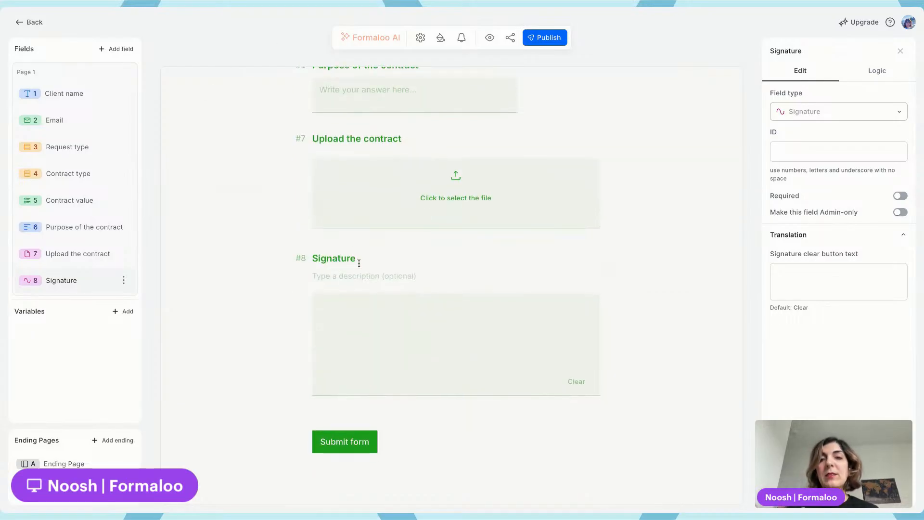
left_click(545, 42)
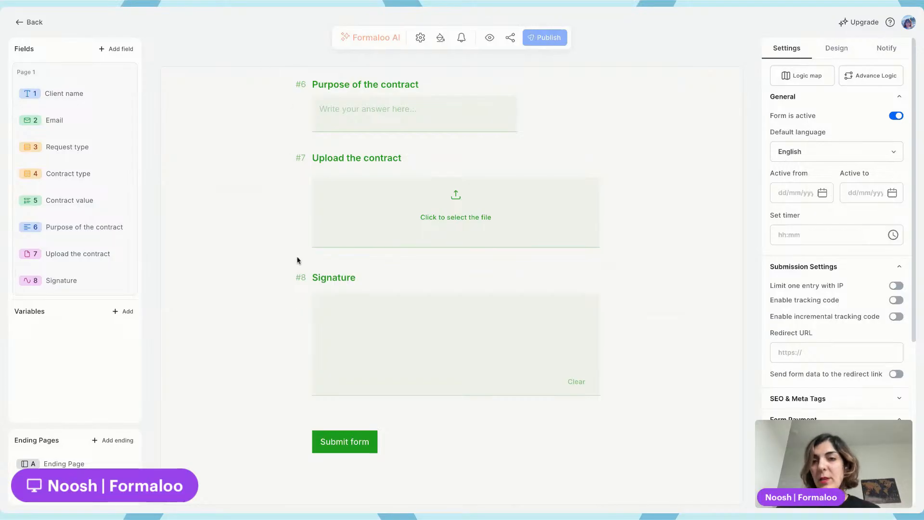
Preview the form and draw a test signature in the Signature field
left_click(489, 39)
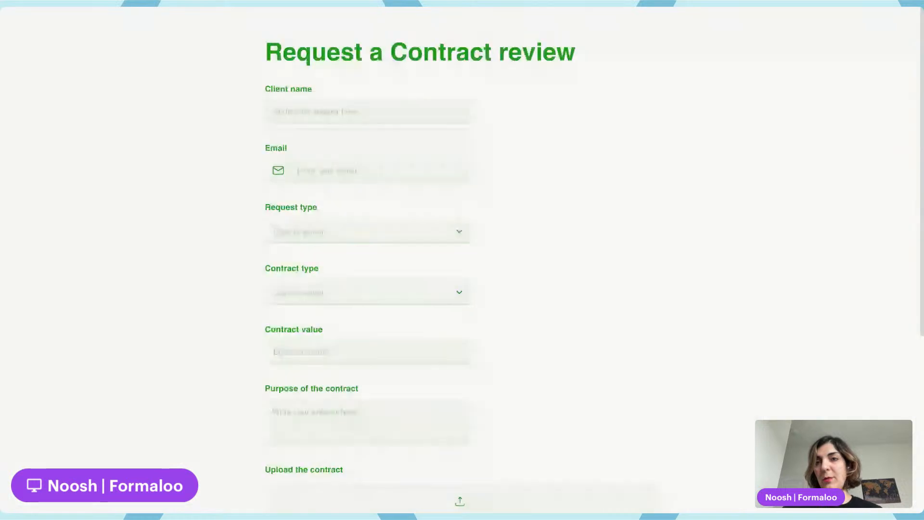
scroll(419, 112, "down", 5)
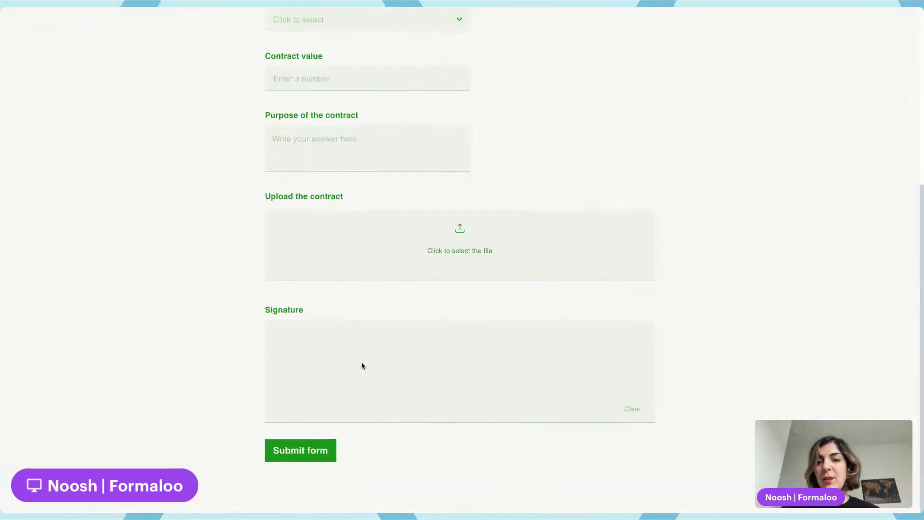
mouse_move(343, 400)
left_mouse_down()
mouse_move(408, 355)
mouse_move(558, 336)
left_mouse_up()
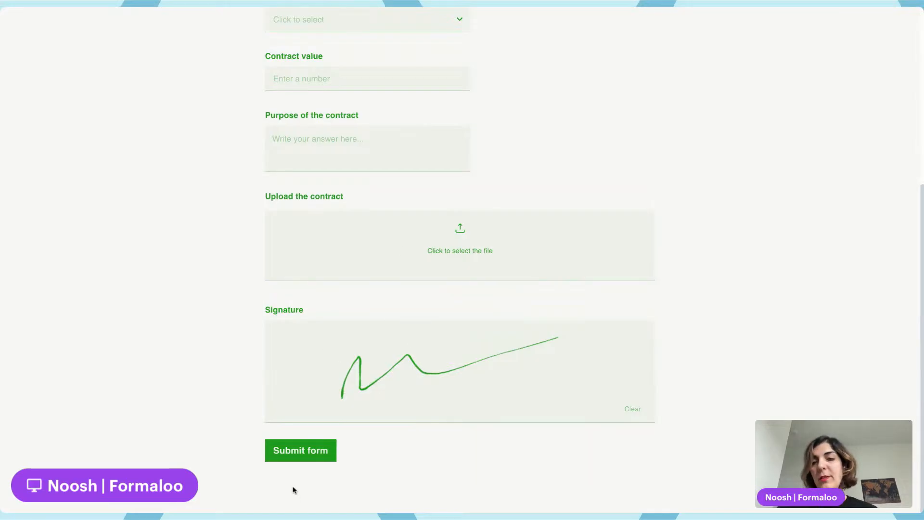
left_click(197, 5)
Make the Signature field required and publish the form
left_click(363, 277)
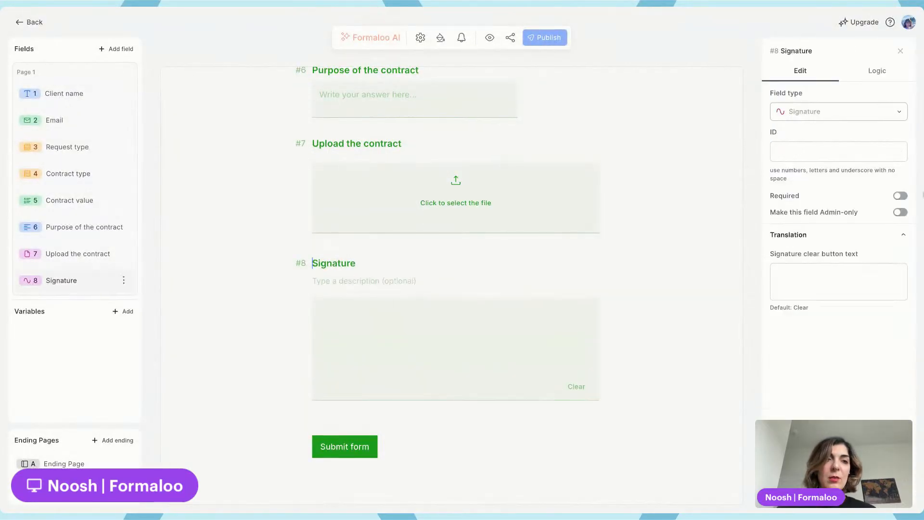
left_click(900, 196)
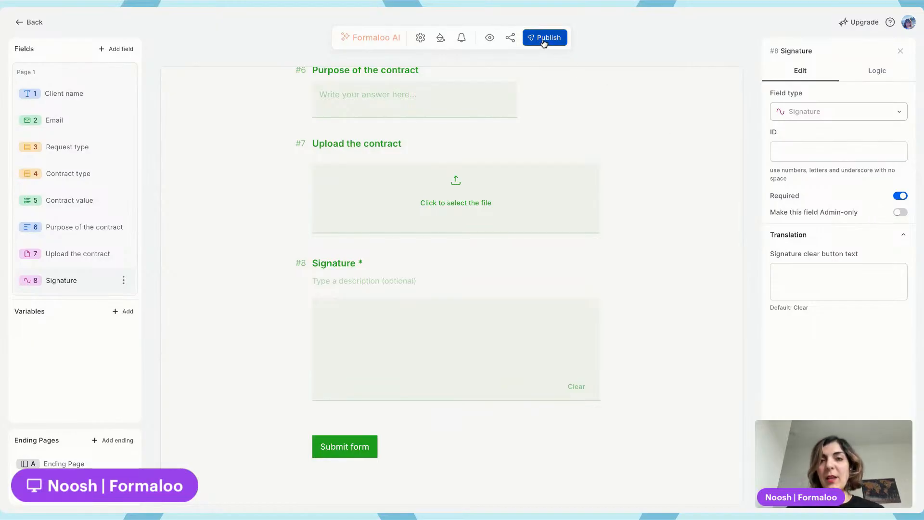
left_click(543, 42)
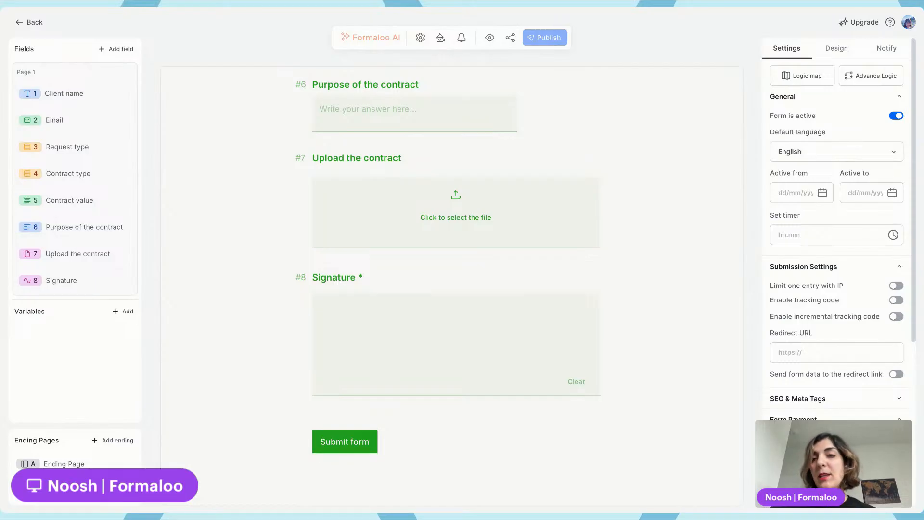
Add an Email verification field, make it required, and publish the form
left_click(127, 49)
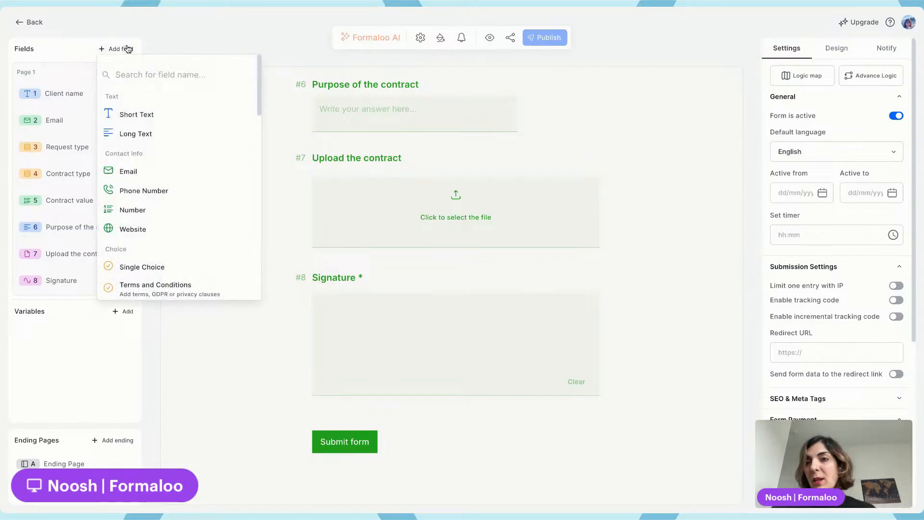
type("email")
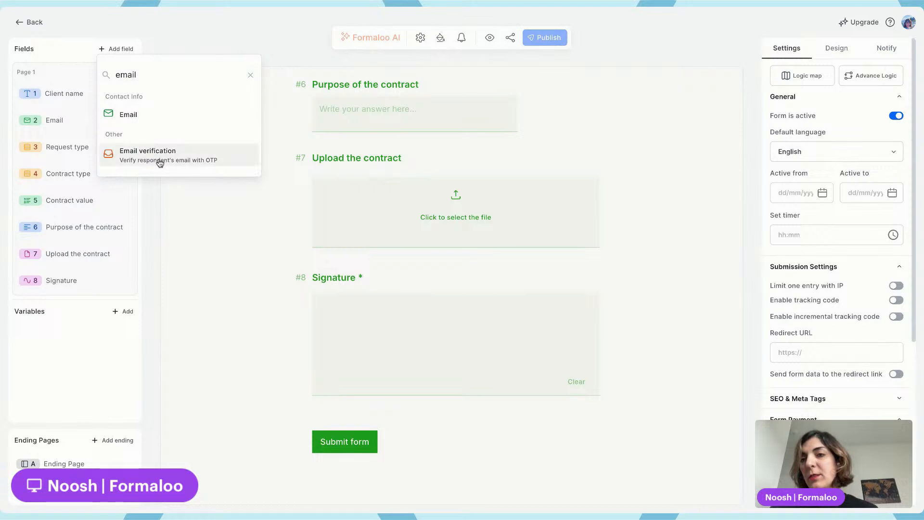
left_click(193, 157)
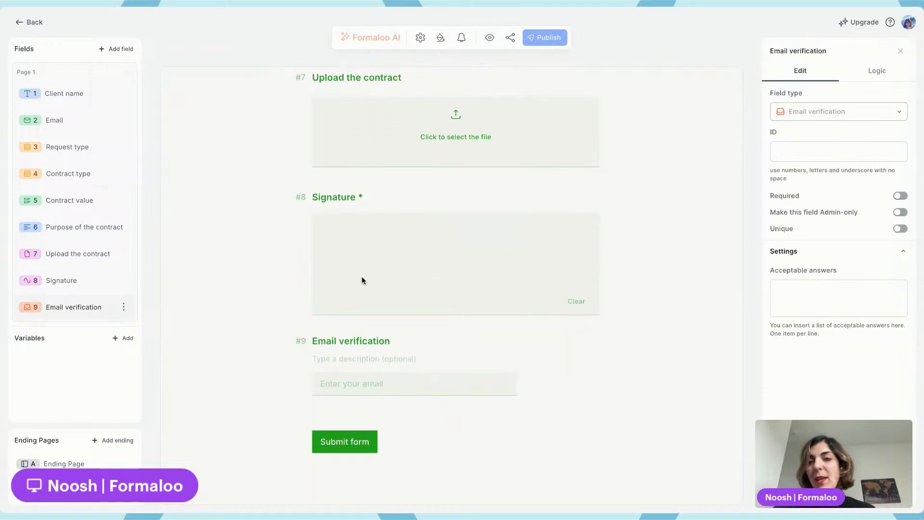
left_click(899, 196)
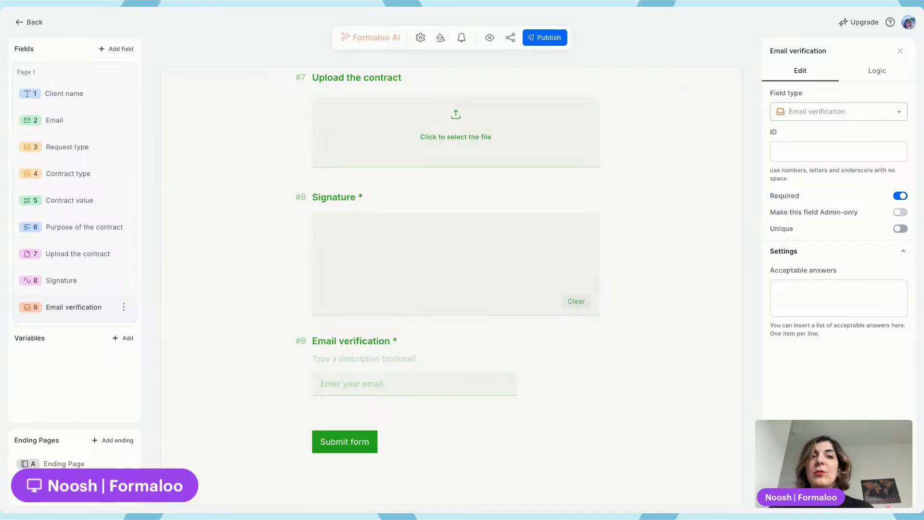
left_click(548, 38)
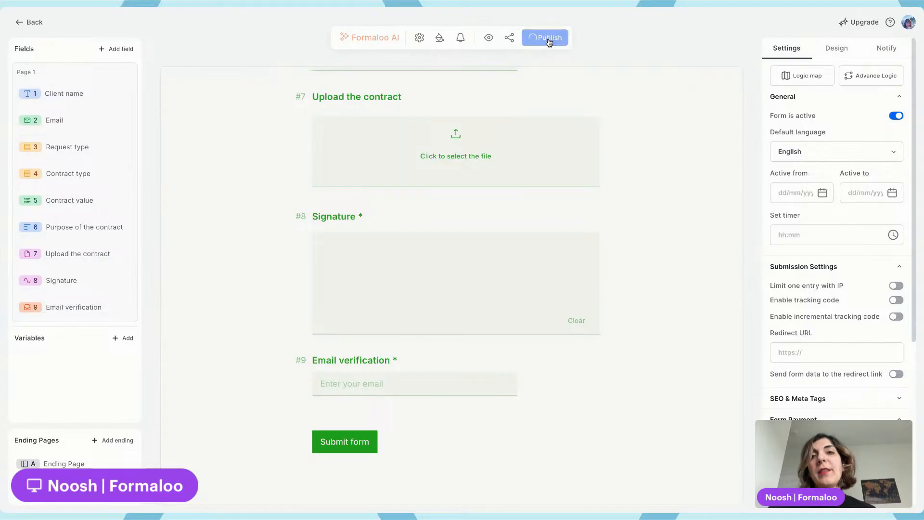
Preview the form, enter a test e-mail address in the Email verification field, and request verification
left_click(489, 39)
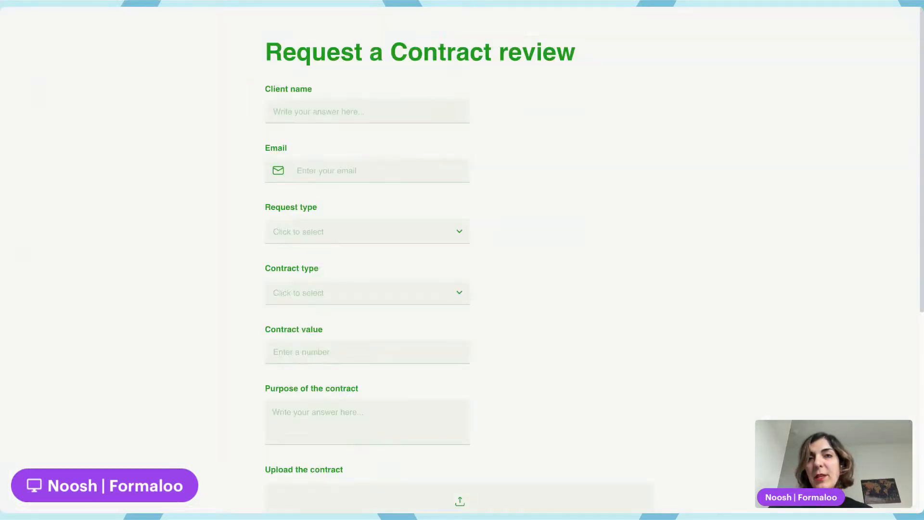
scroll(392, 116, "down", 7)
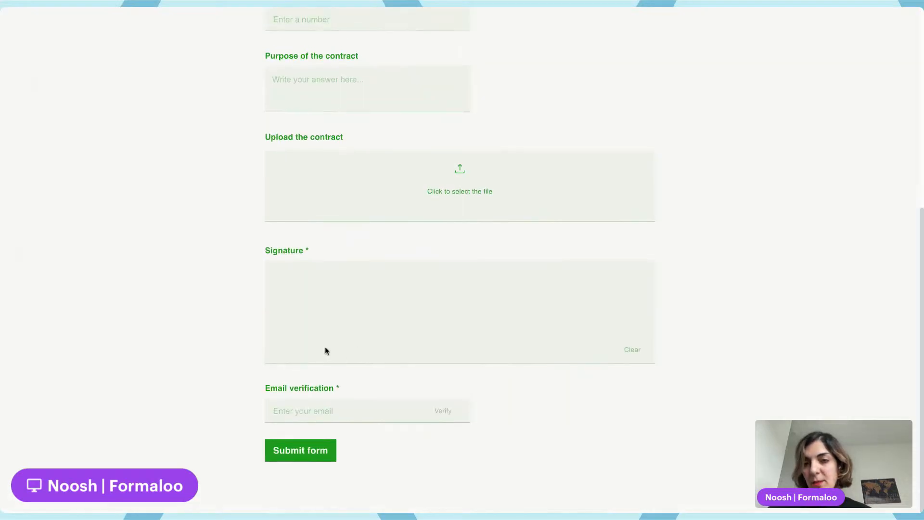
left_click_drag(267, 389, 371, 388)
left_click(370, 388)
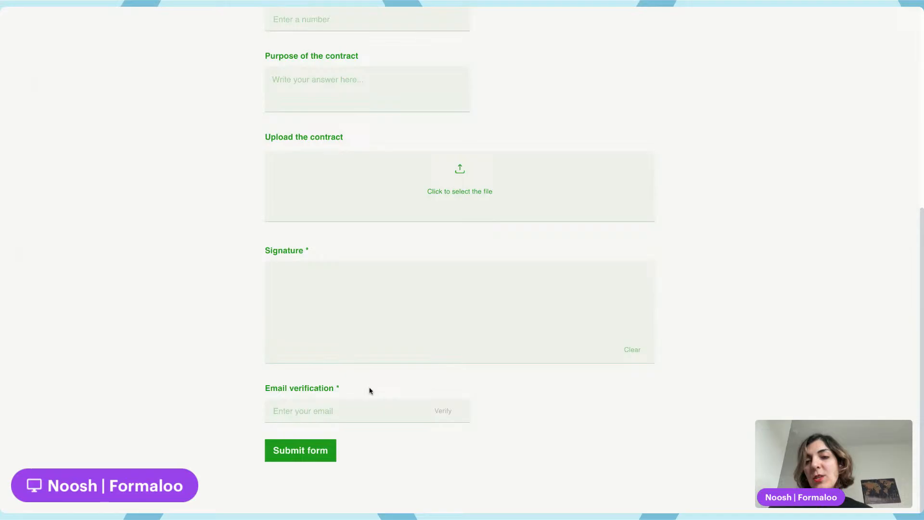
left_click(359, 412)
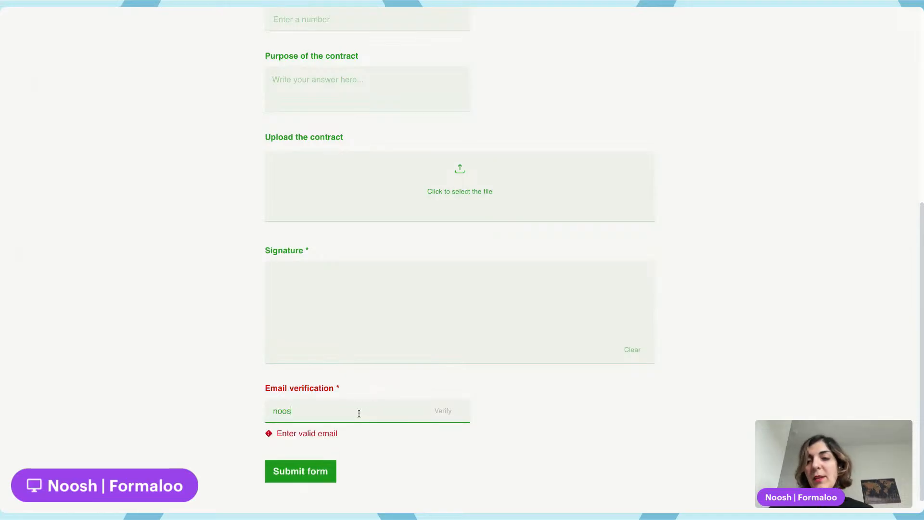
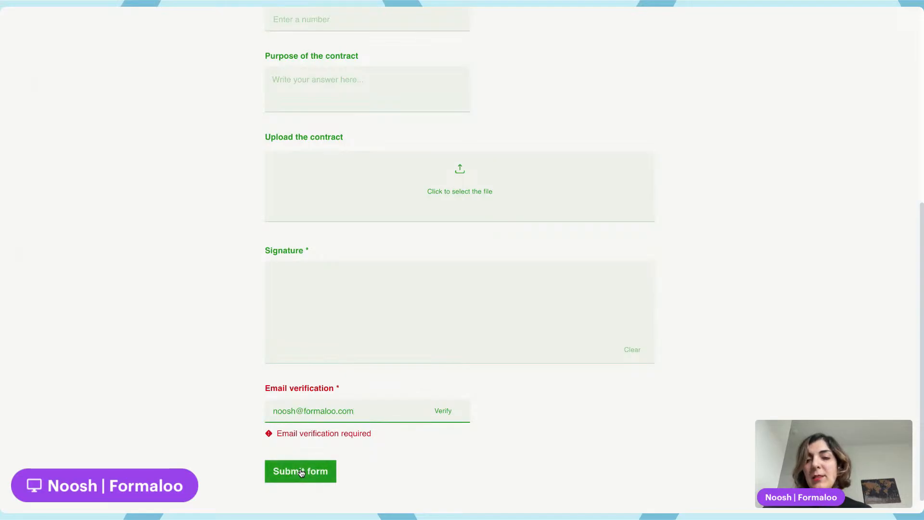
left_click(443, 412)
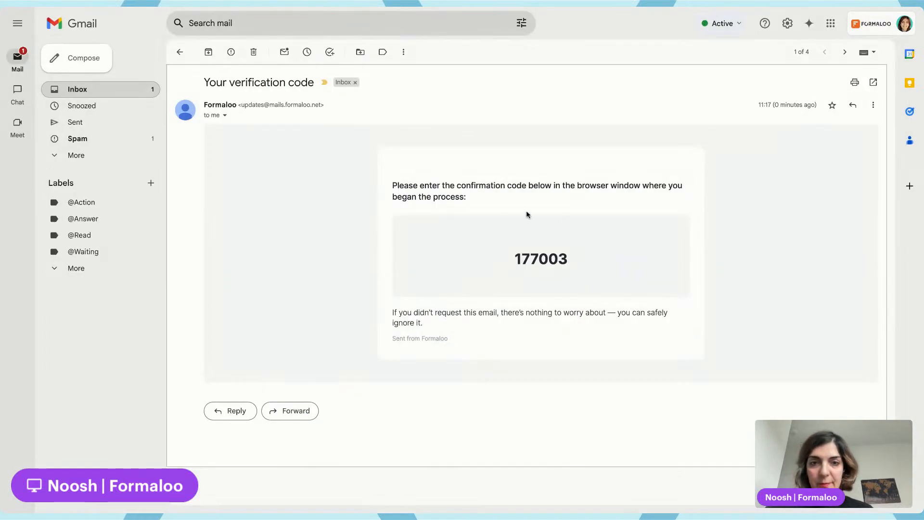
Copy the verification code from the e-mail in Gmail, paste it into the form, then sign and submit the test response
double_click(547, 260)
key("ctrl+c")
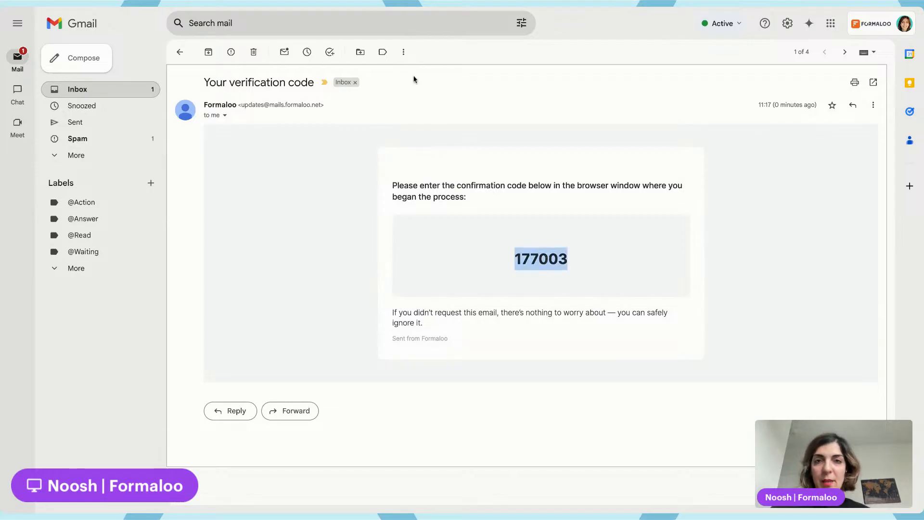
left_click(383, 6)
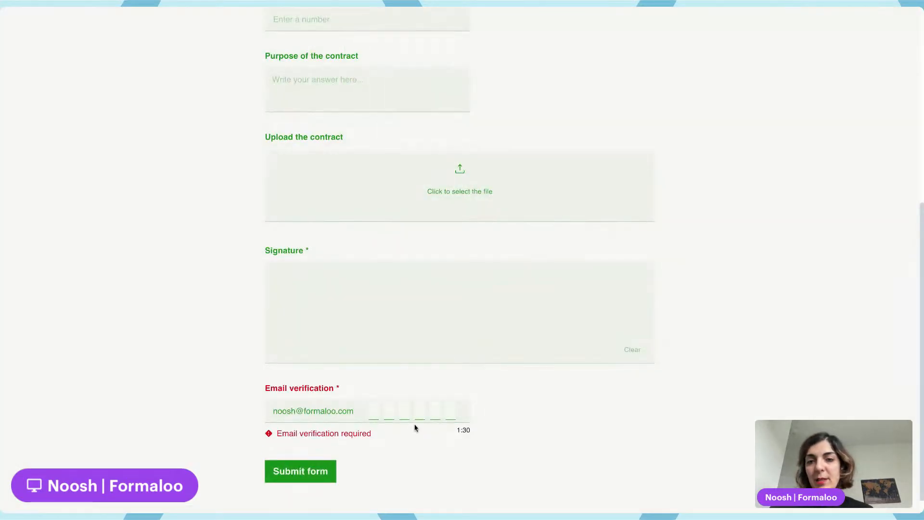
key("ctrl+v")
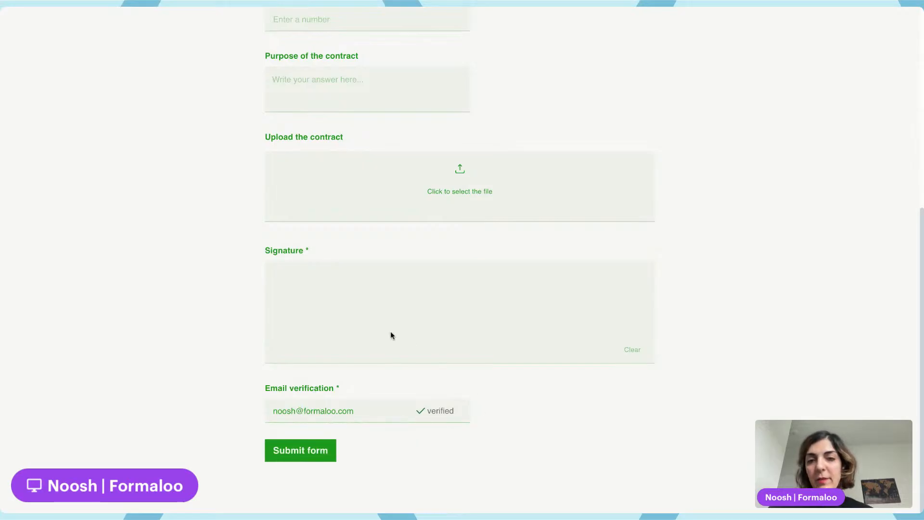
mouse_move(391, 332)
left_mouse_down()
mouse_move(420, 311)
mouse_move(549, 273)
left_mouse_up()
left_click(299, 456)
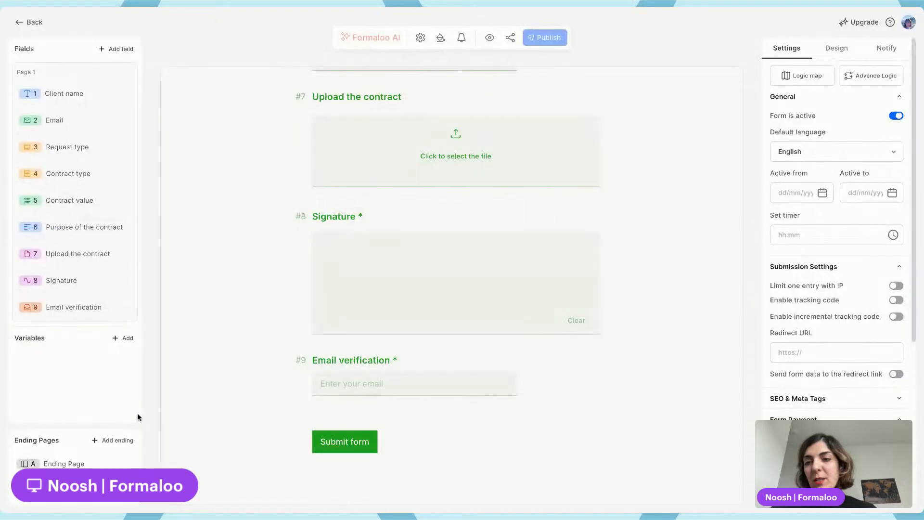
Edit the ending page message to read "The contract request form was submitted successfully."
left_click(91, 464)
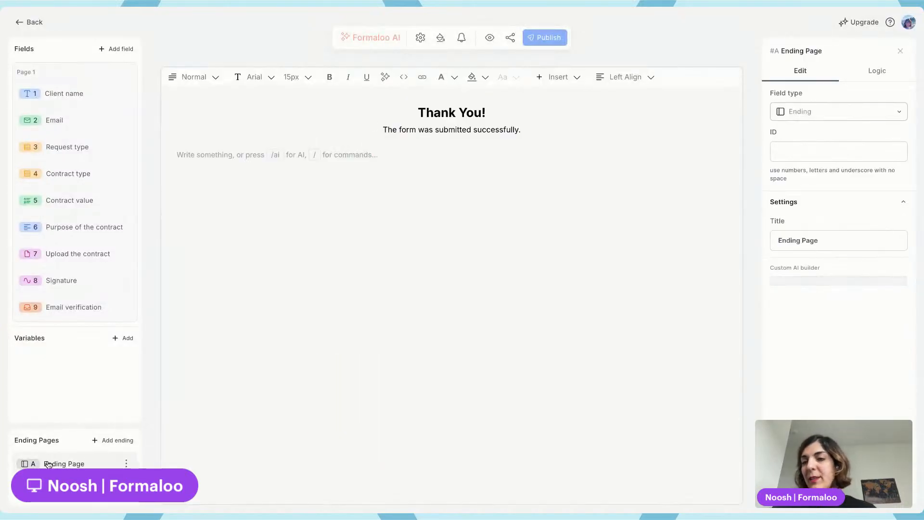
left_click(483, 111)
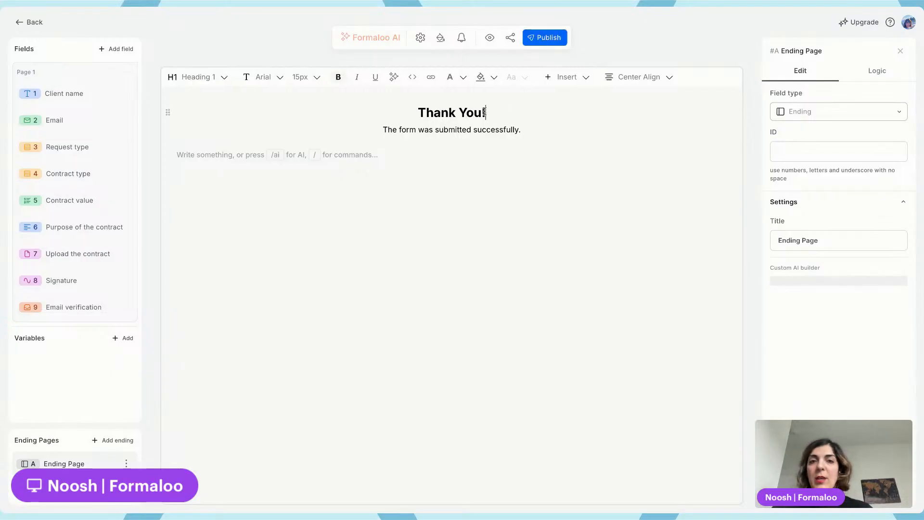
double_click(408, 130)
type("legal")
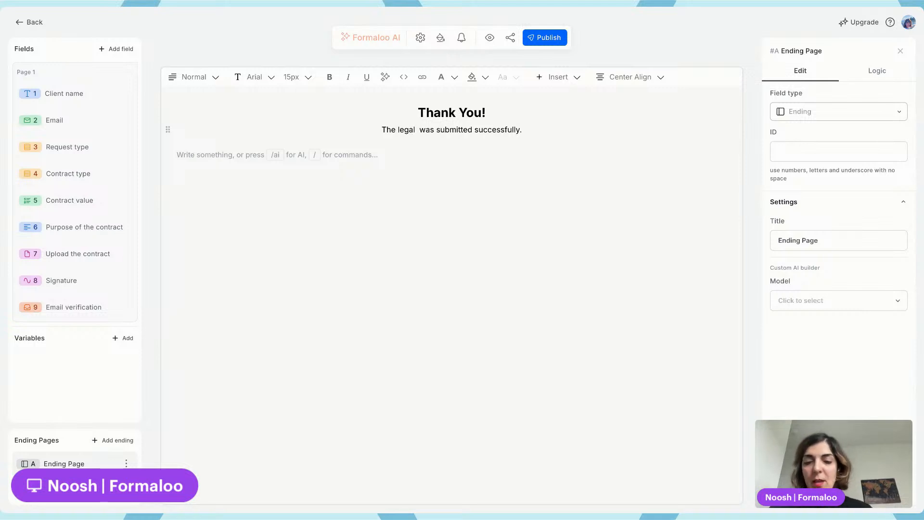
type("re")
key("ctrl+shift+Left")
key("ctrl+shift+Left")
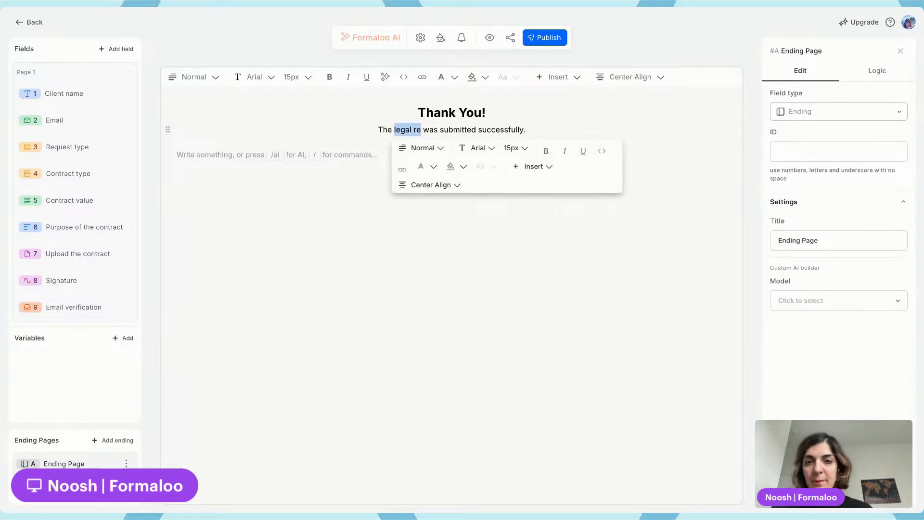
type("contract")
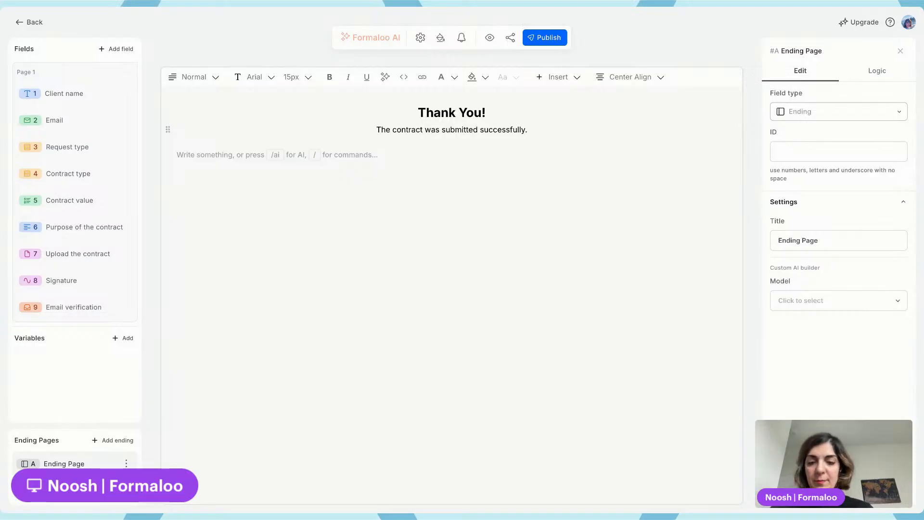
type(" request")
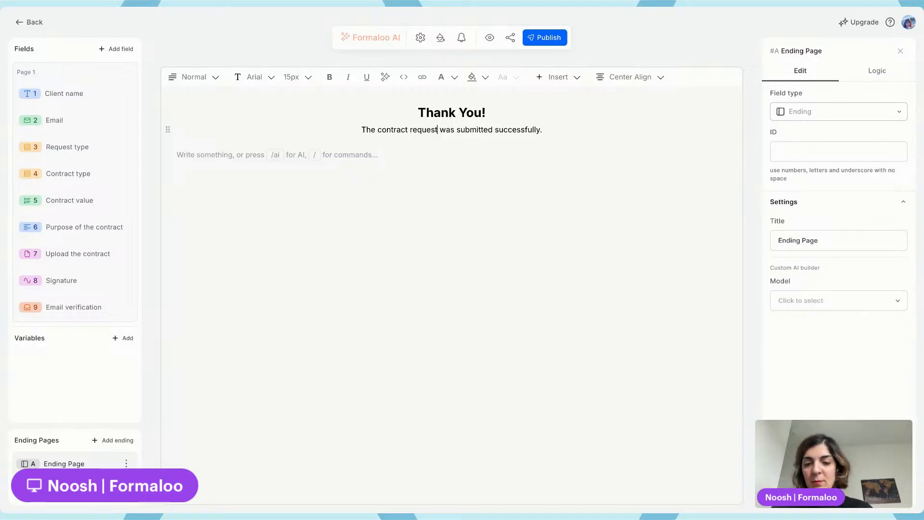
type(" form")
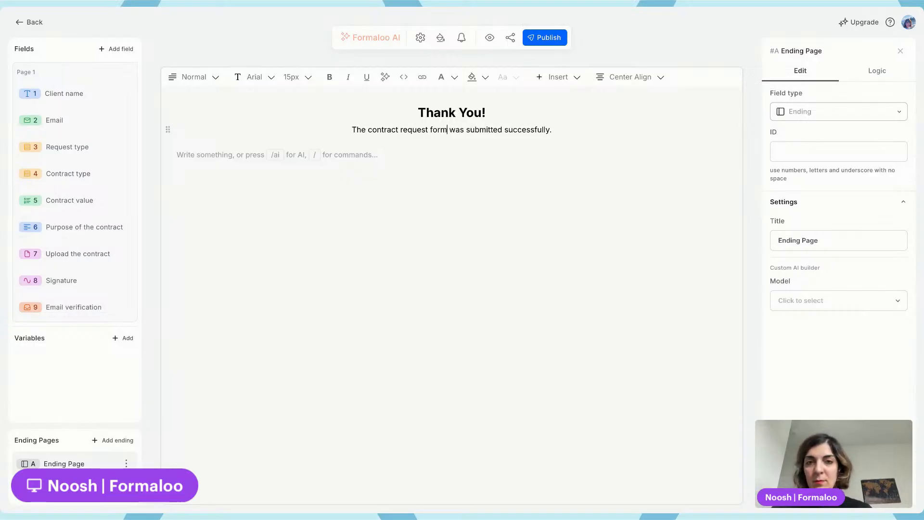
Publish the form with the updated ending page and briefly open the advanced logic editor
left_click(556, 45)
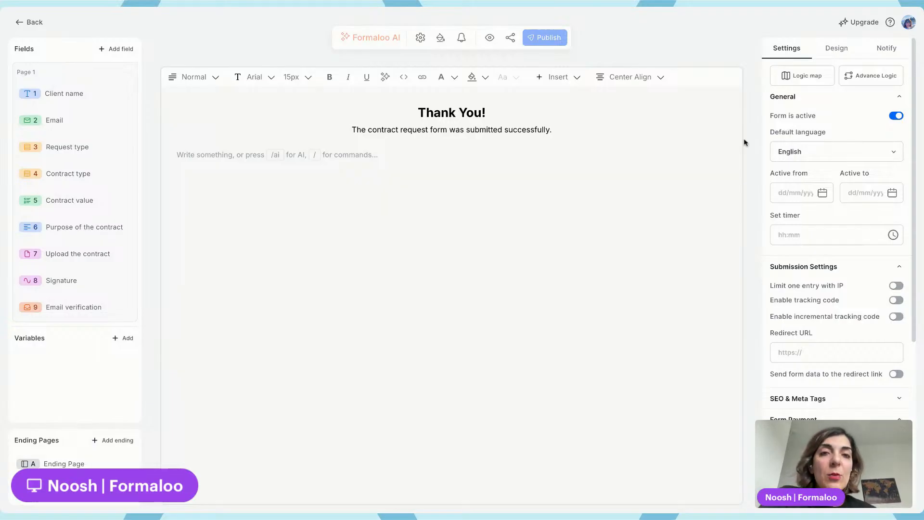
left_click(94, 99)
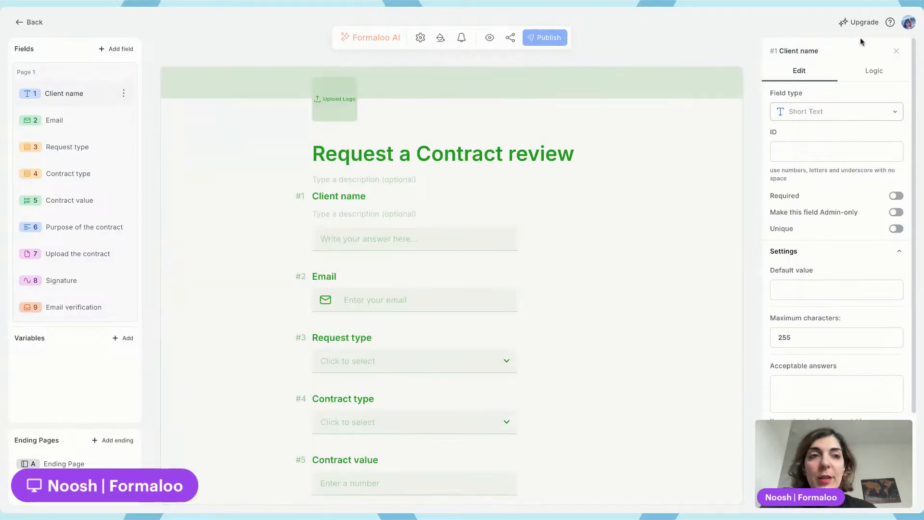
left_click(893, 52)
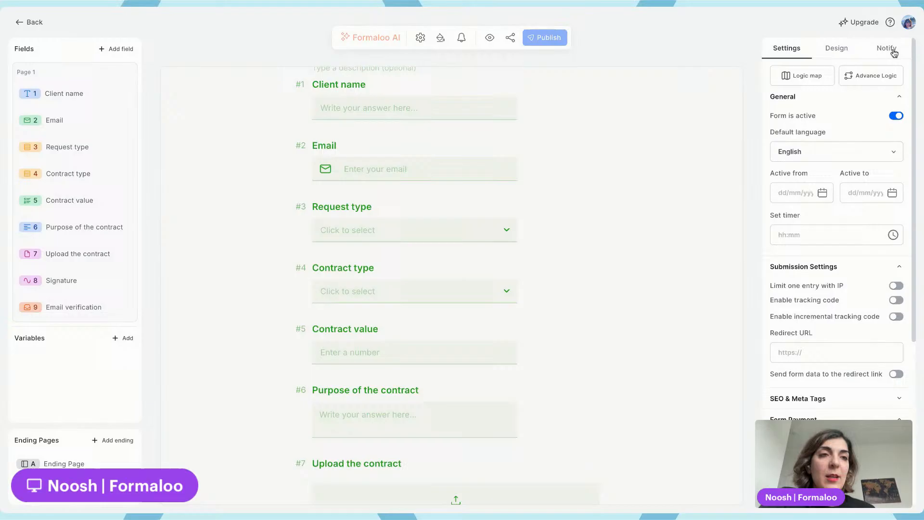
left_click(874, 75)
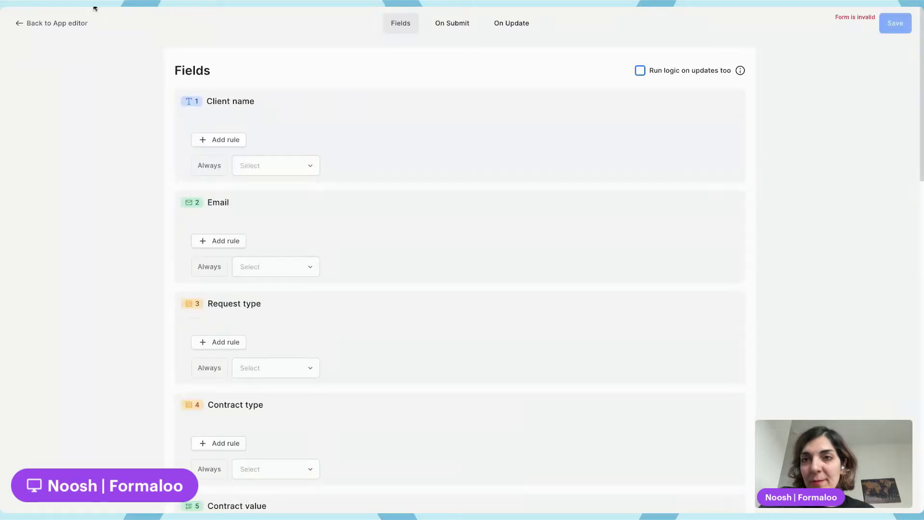
key("alt+Left")
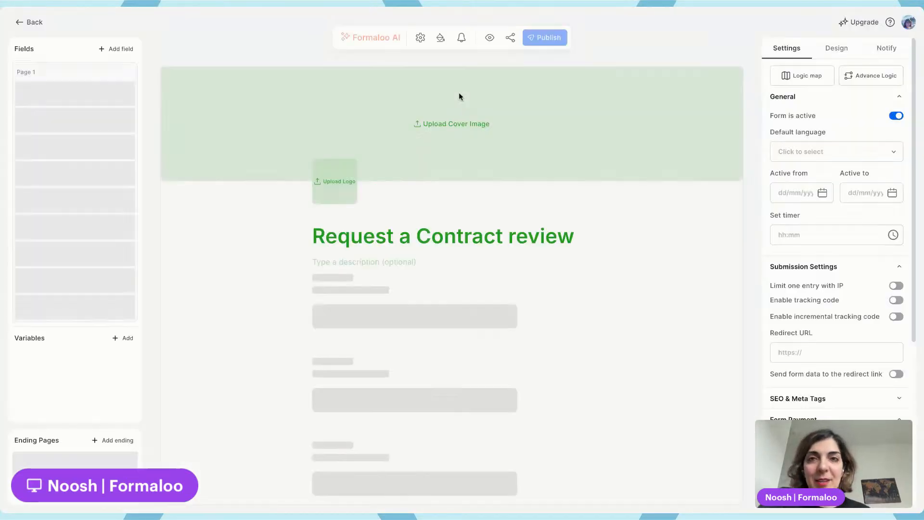
Review the notification e-mail settings, then turn on sending e-mails to respondents after submission
left_click(888, 49)
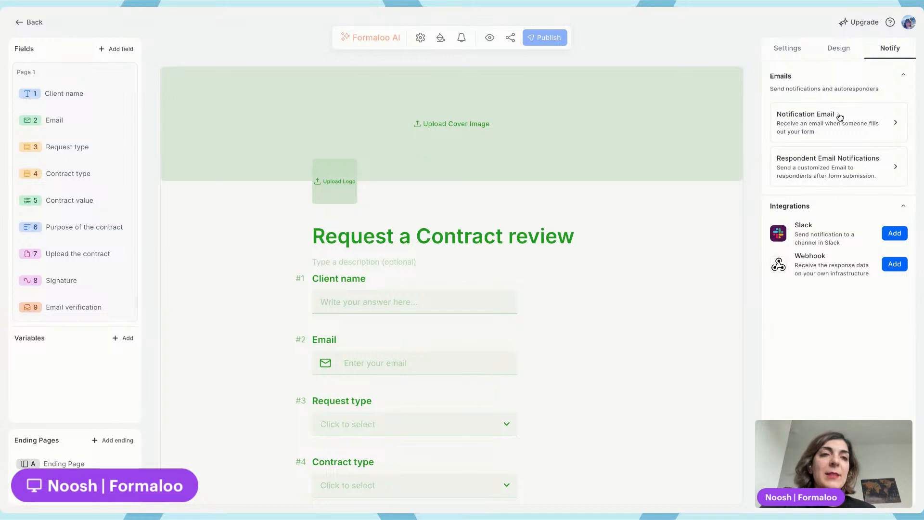
left_click(848, 126)
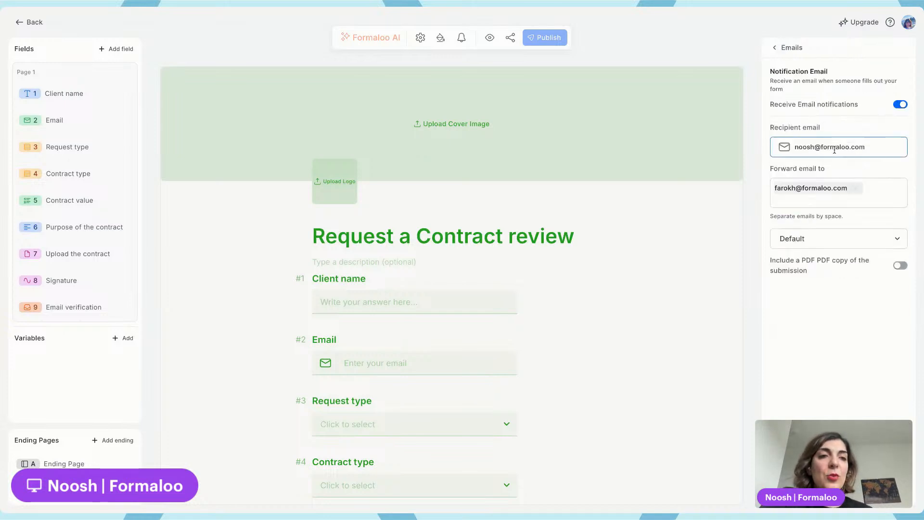
left_click(784, 47)
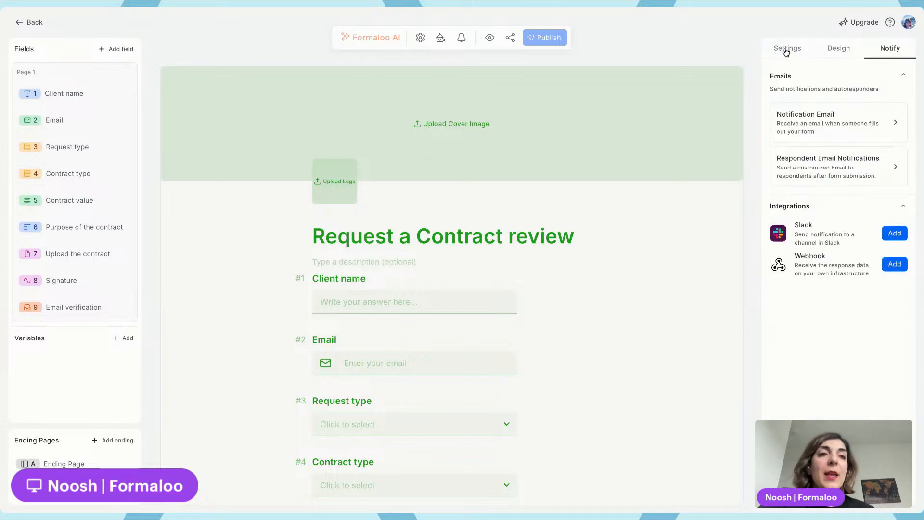
left_click(850, 164)
left_click(899, 104)
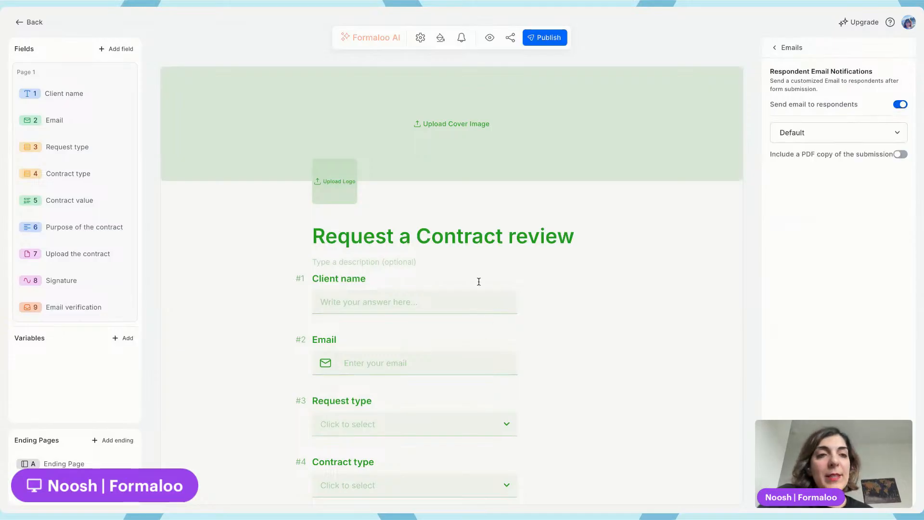
left_click(833, 131)
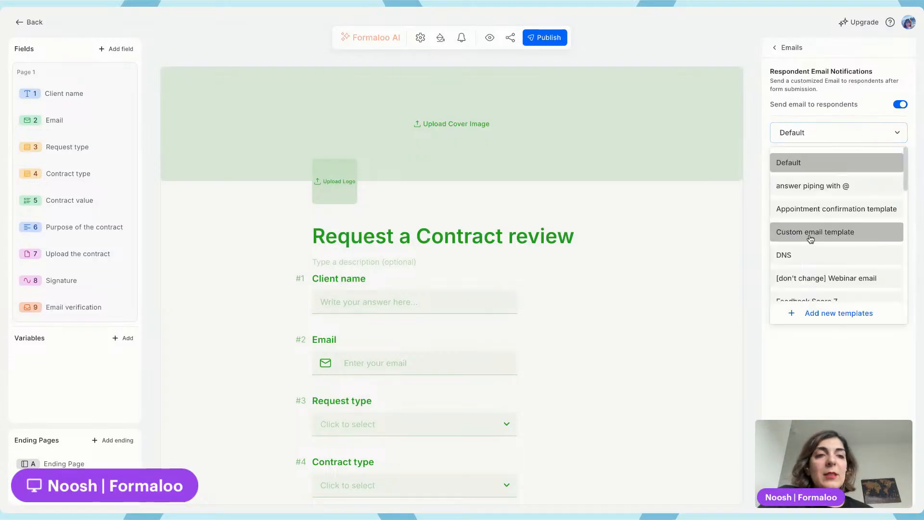
left_click(836, 354)
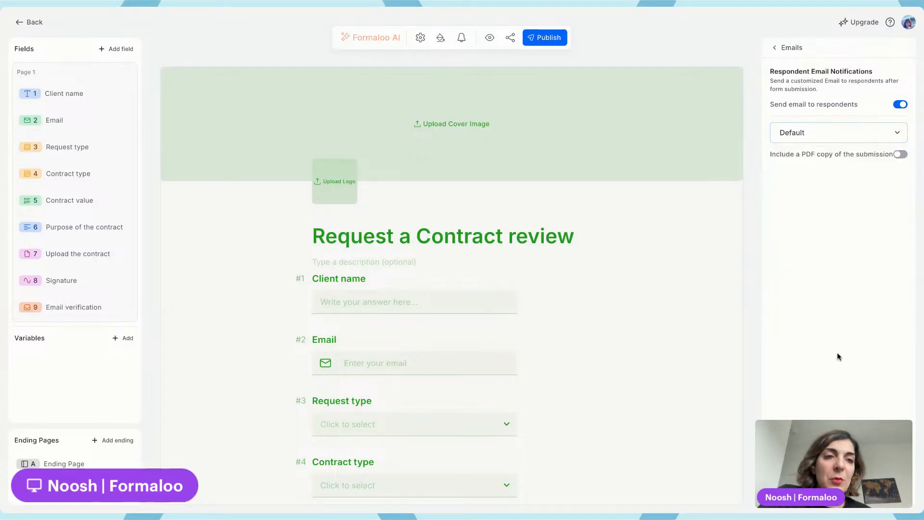
left_click(832, 137)
left_click(840, 314)
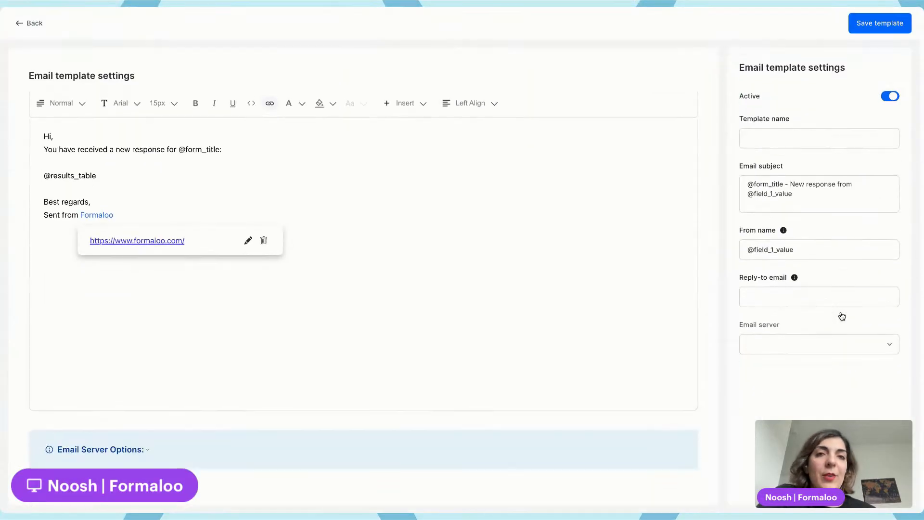
left_click(27, 24)
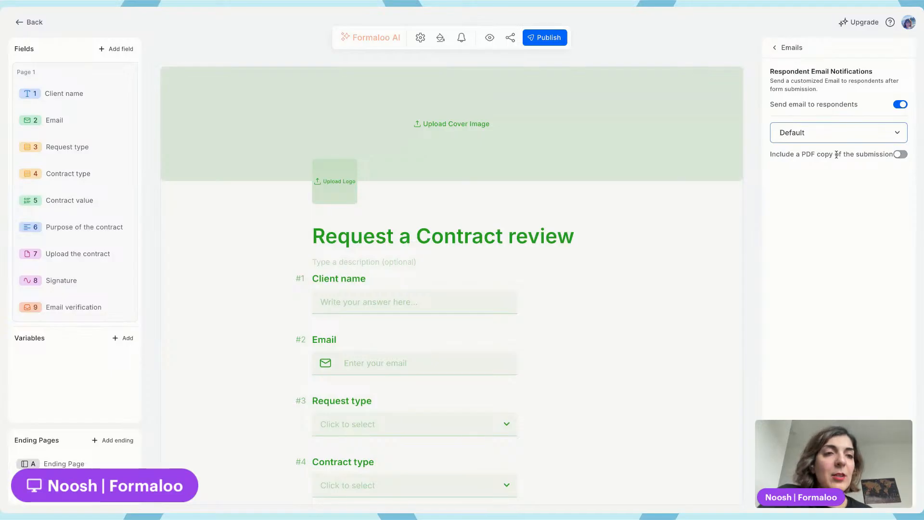
Include a PDF copy of the submission in the respondent e-mail
left_click(900, 155)
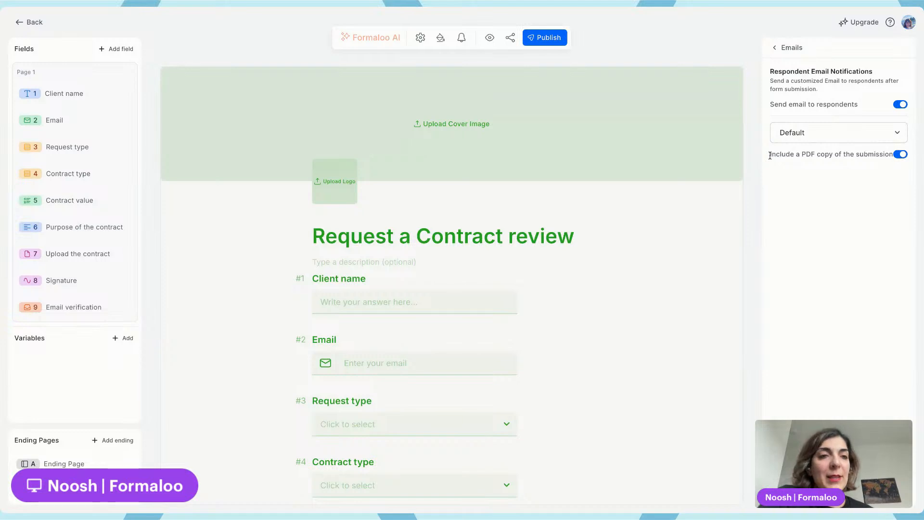
left_click_drag(769, 154, 888, 154)
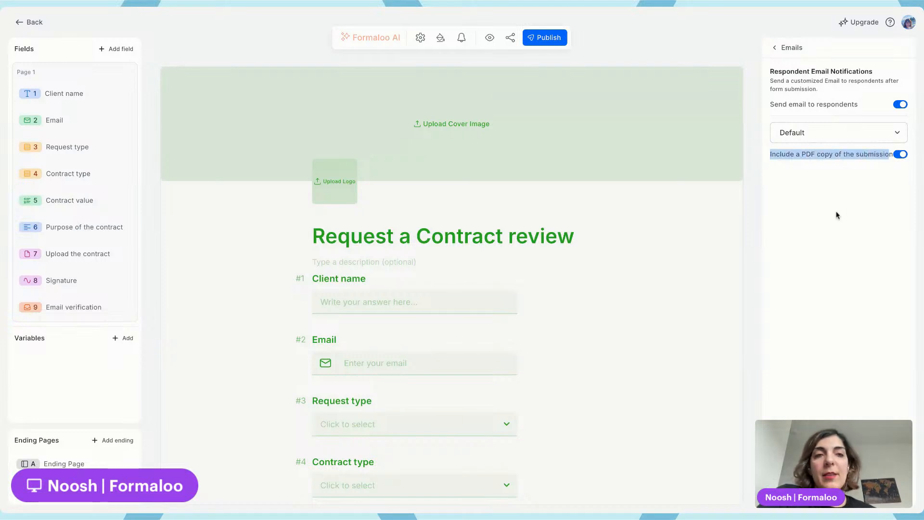
left_click(850, 213)
left_click(789, 48)
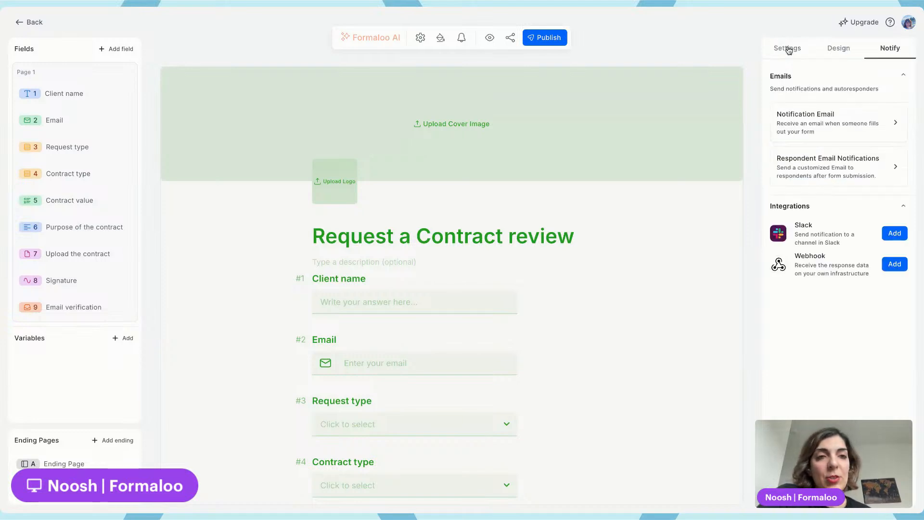
Include a PDF copy of the submission in the notification e-mail and start a new e-mail template for it
left_click(857, 125)
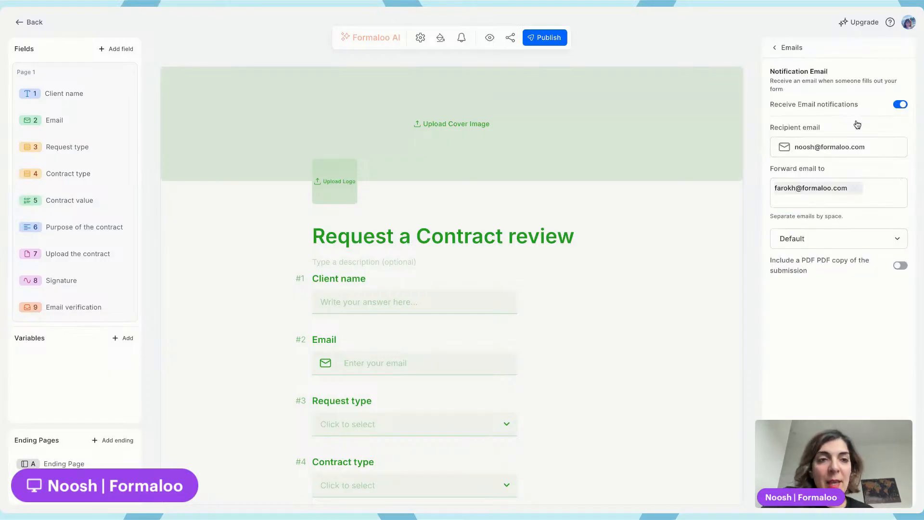
left_click(901, 267)
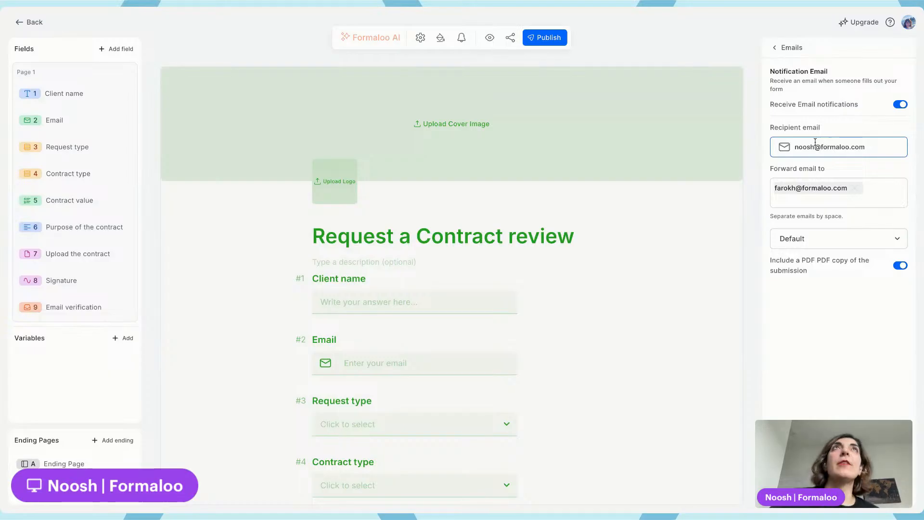
left_click(812, 243)
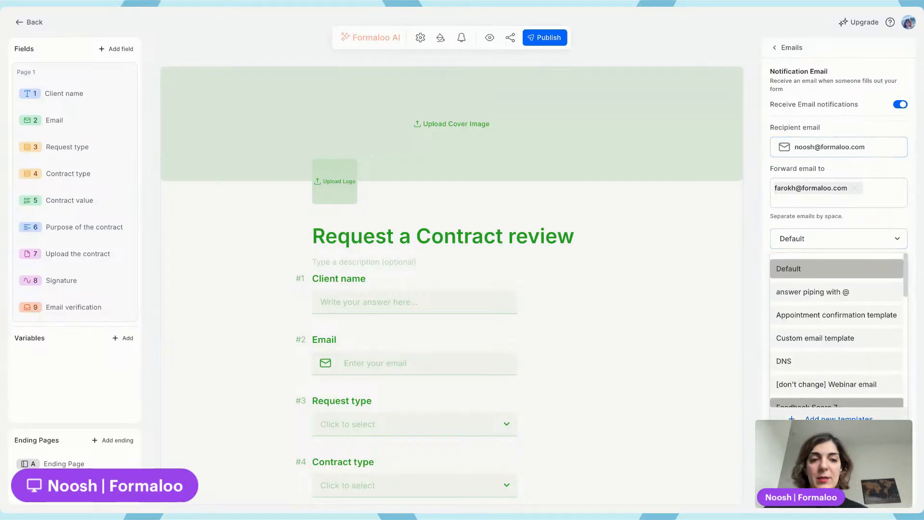
left_click(839, 418)
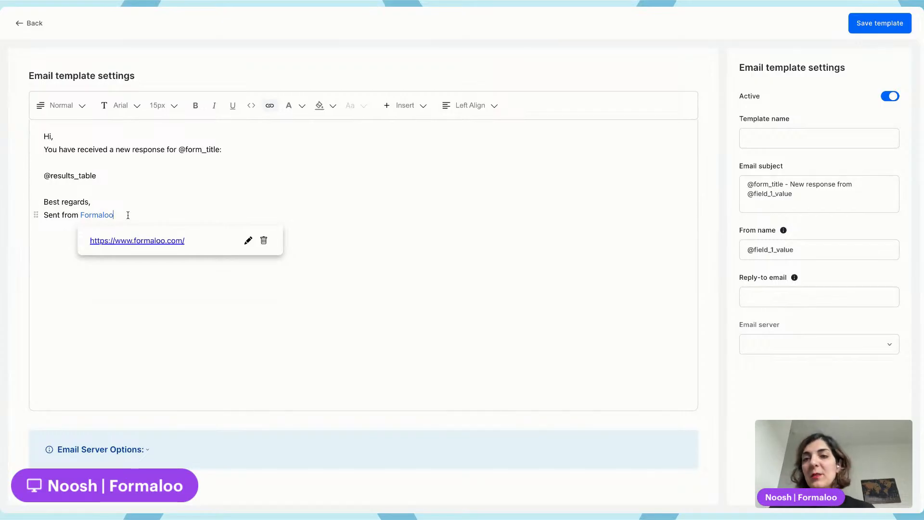
Add the line "Here's the PDF version of the submission." below the greeting in the template body
key("ctrl+a")
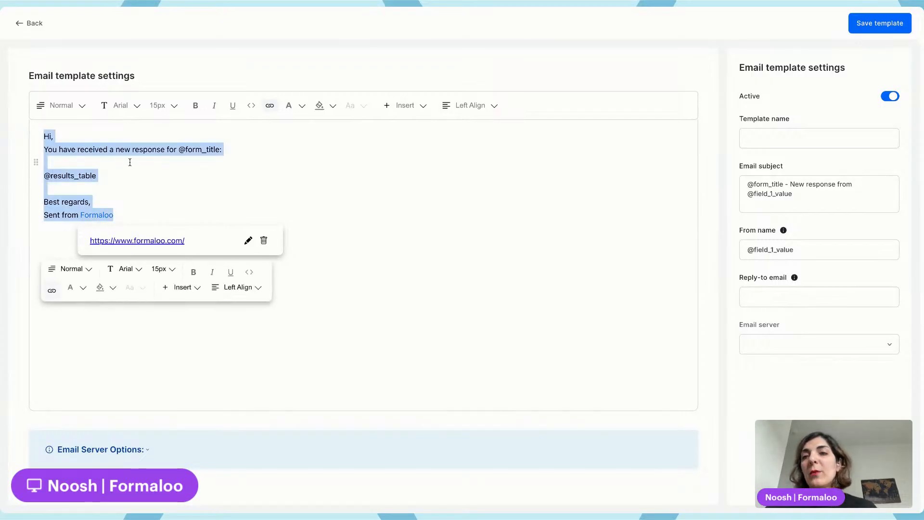
left_click(105, 176)
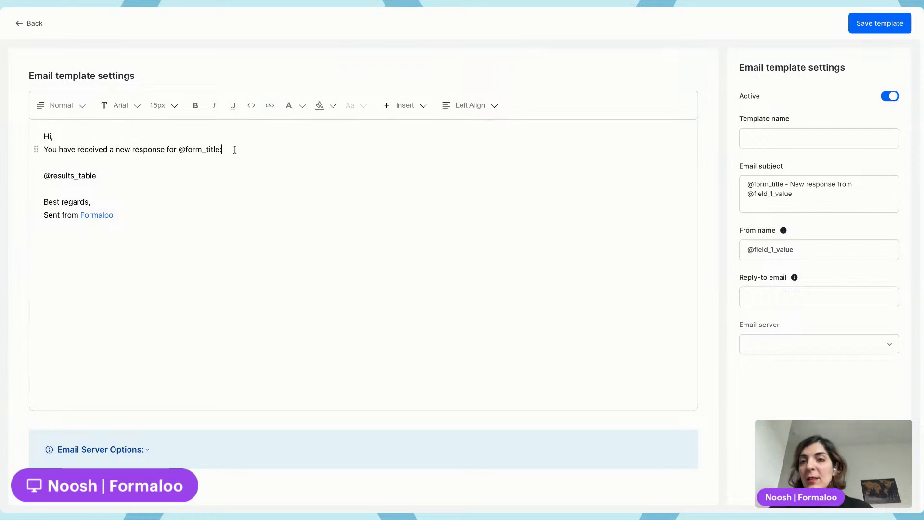
key("Return")
key("Return")
type("Here")
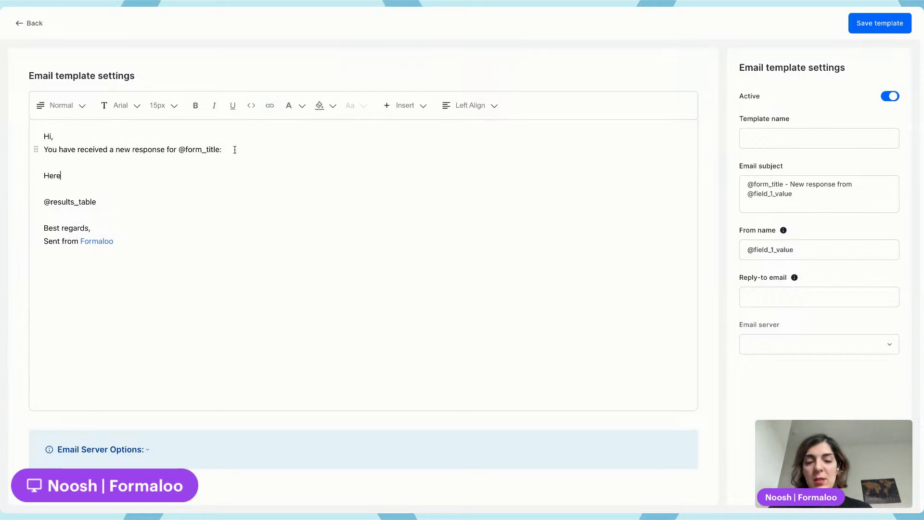
type("'s ")
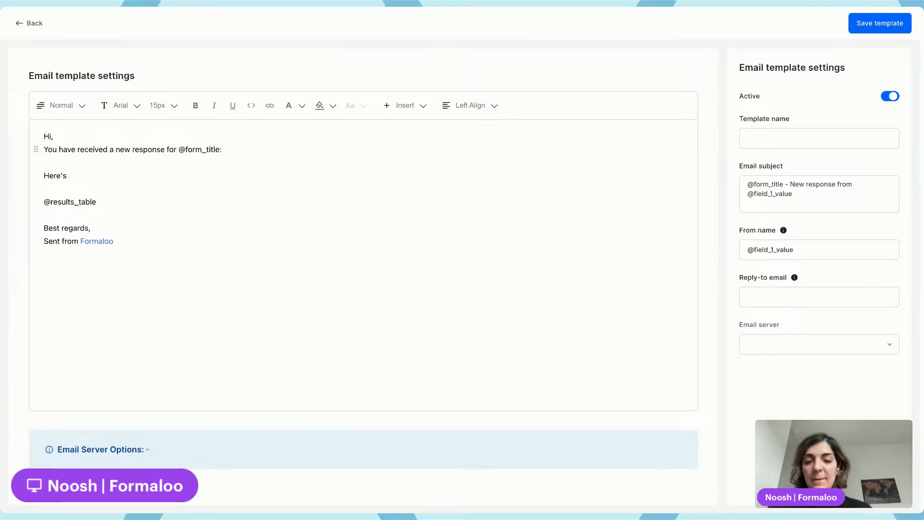
type("the PDF ver")
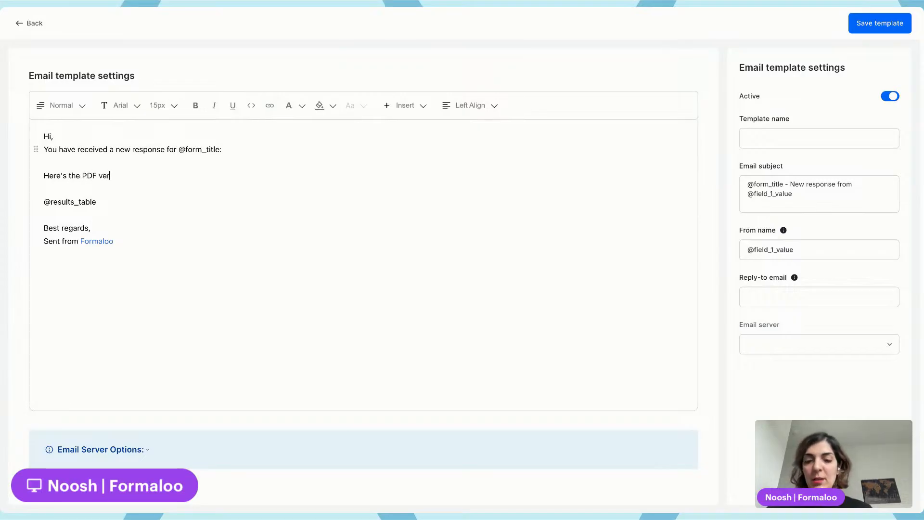
type("sion of yhe")
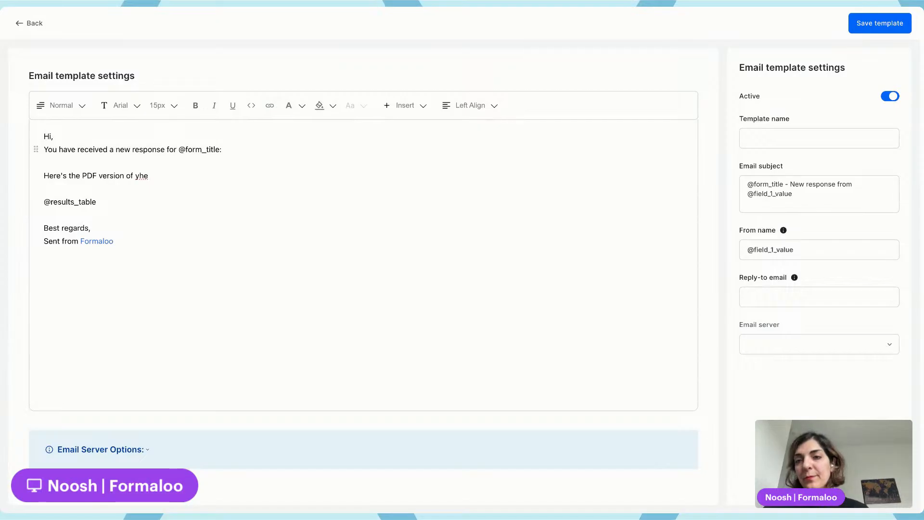
left_click_drag(135, 175, 139, 175)
type("t")
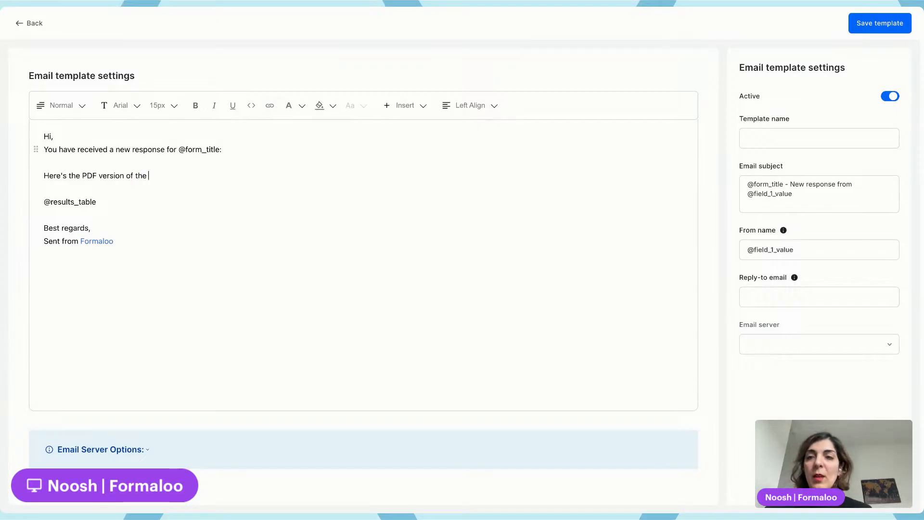
type(" cubmissio n.")
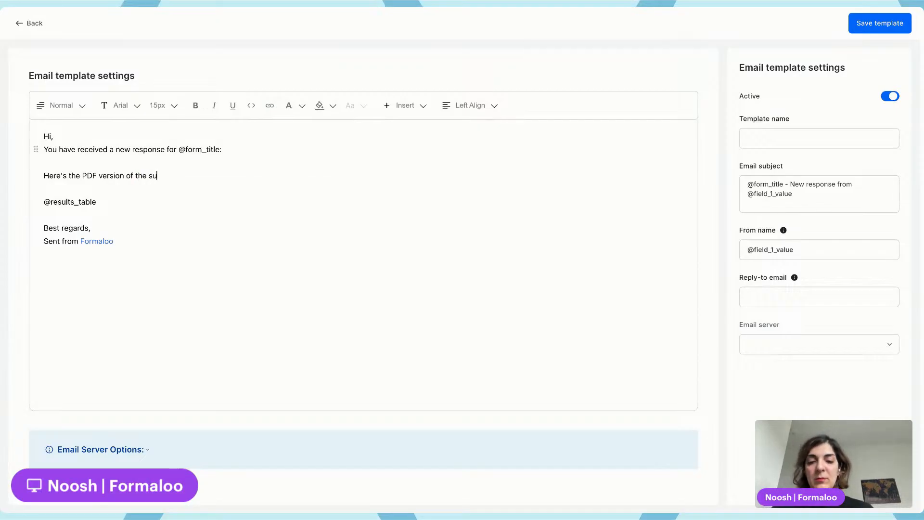
key("BackSpace")
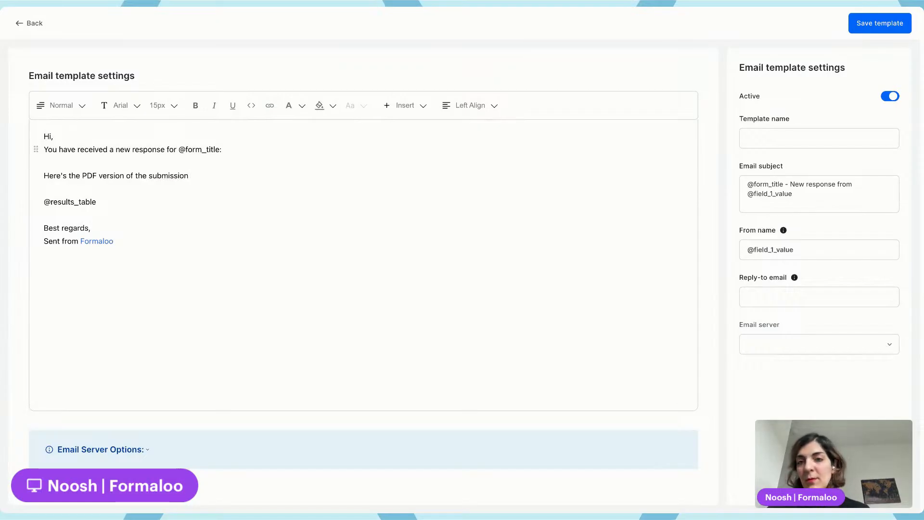
key("shift+End")
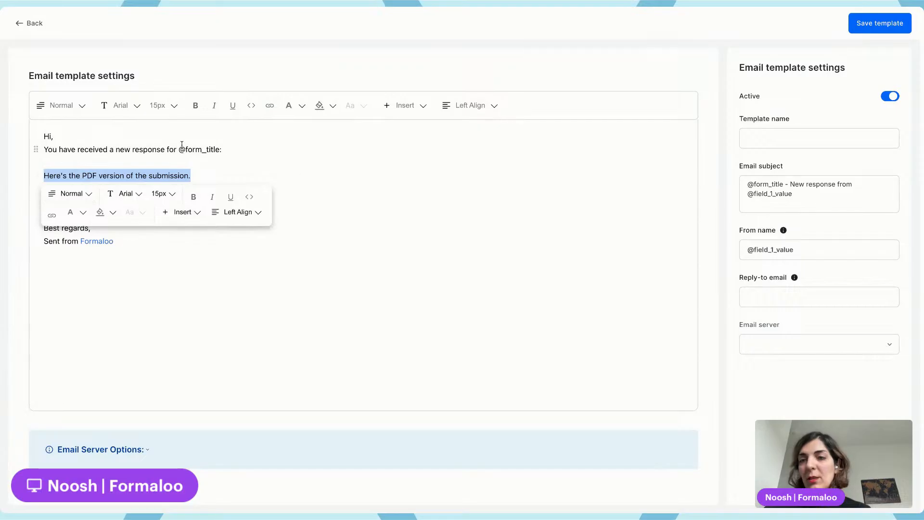
left_click(52, 216)
left_click(212, 202)
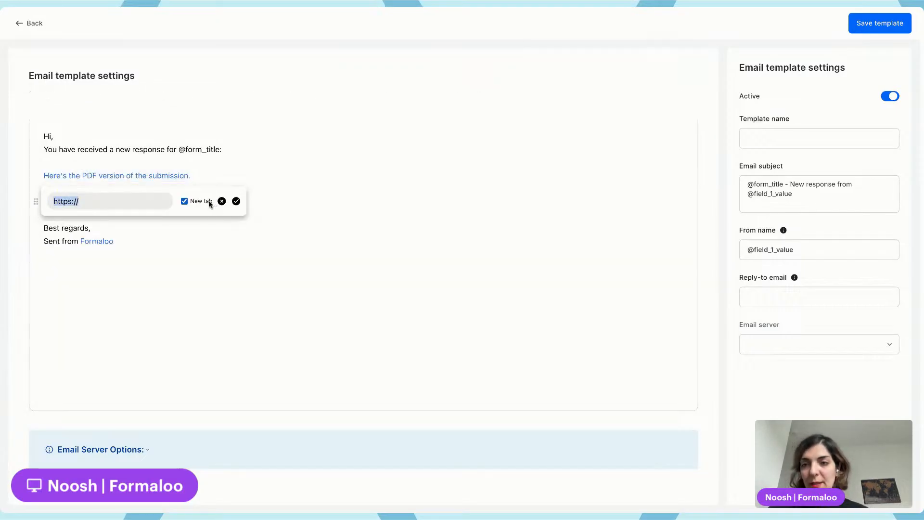
type("@")
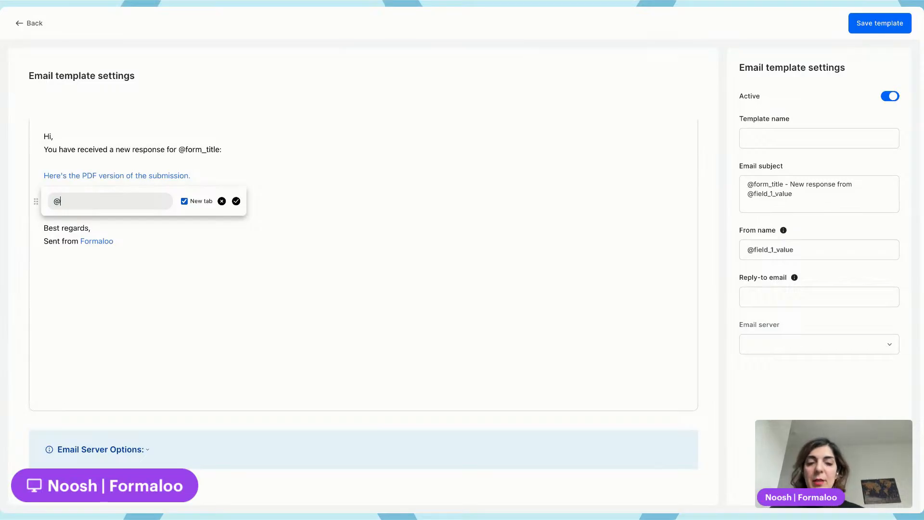
type("pdf")
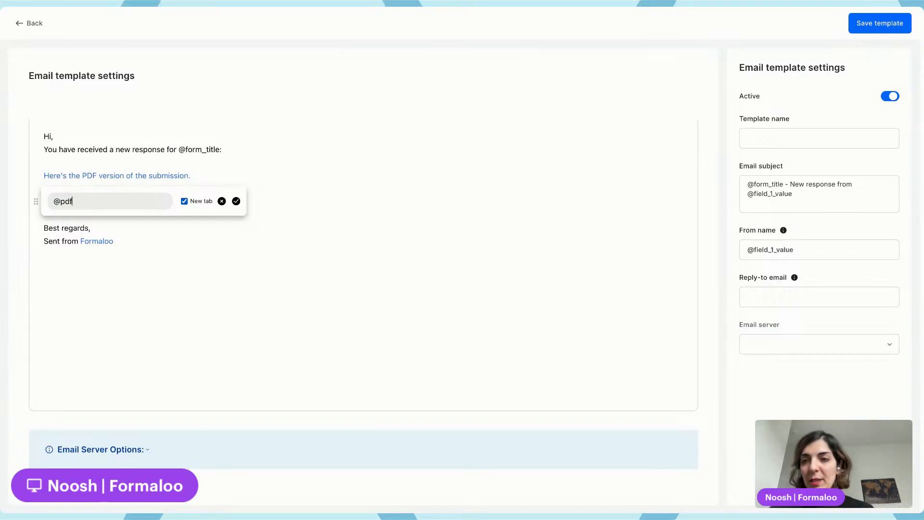
type("_link")
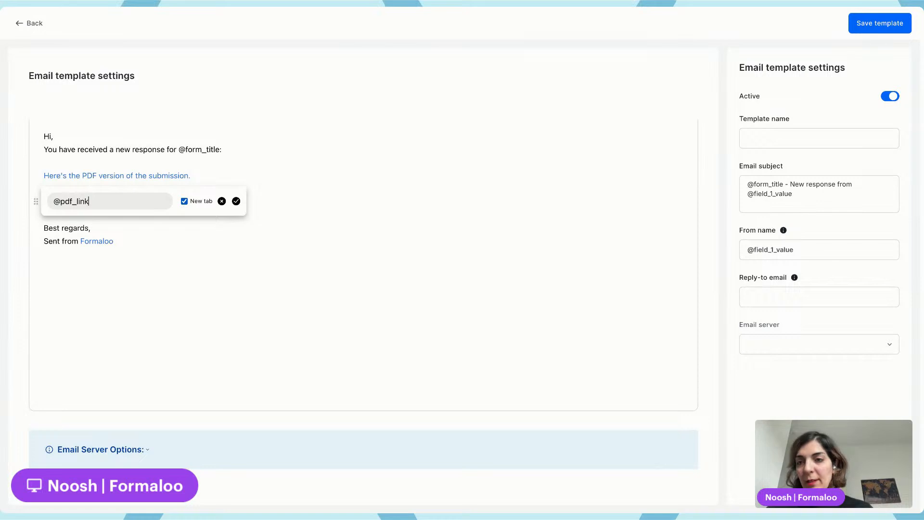
left_click(236, 203)
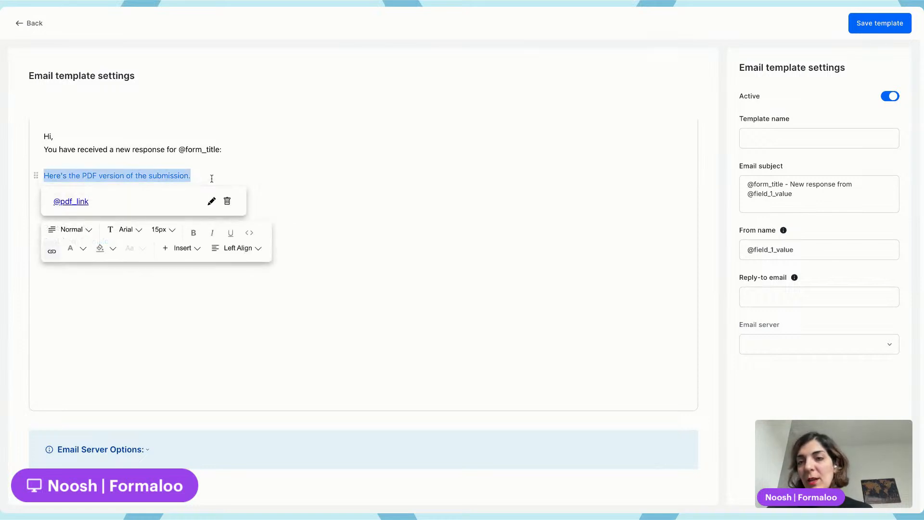
Name the e-mail template "new template", fill in the reply-to e-mail address, and save the template
left_click(224, 150)
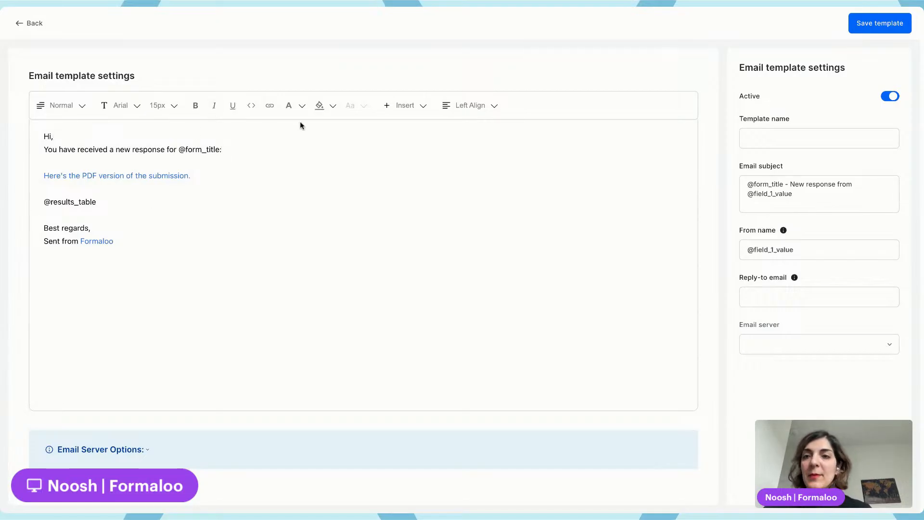
left_click(878, 22)
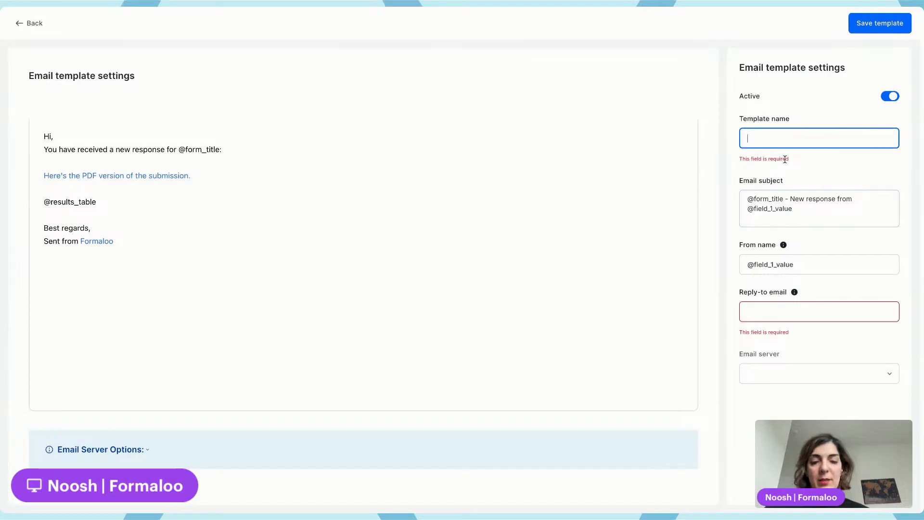
type("new template")
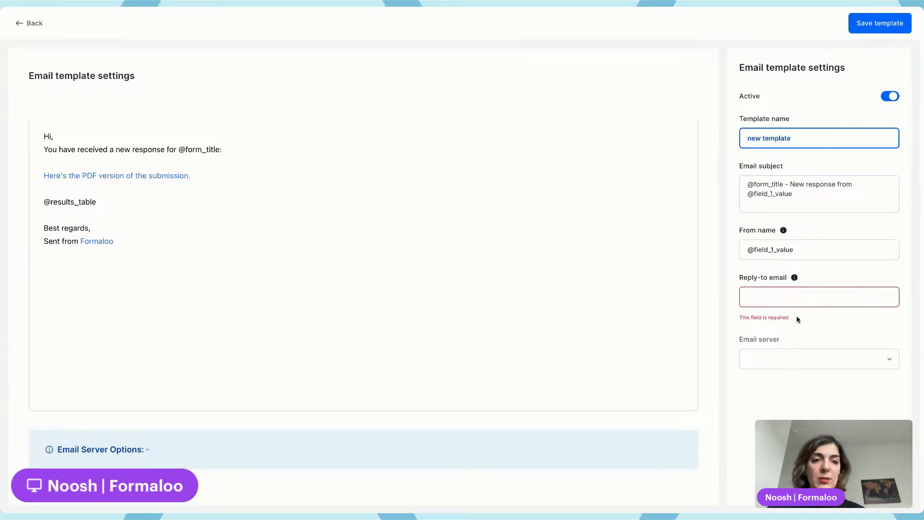
left_click(780, 296)
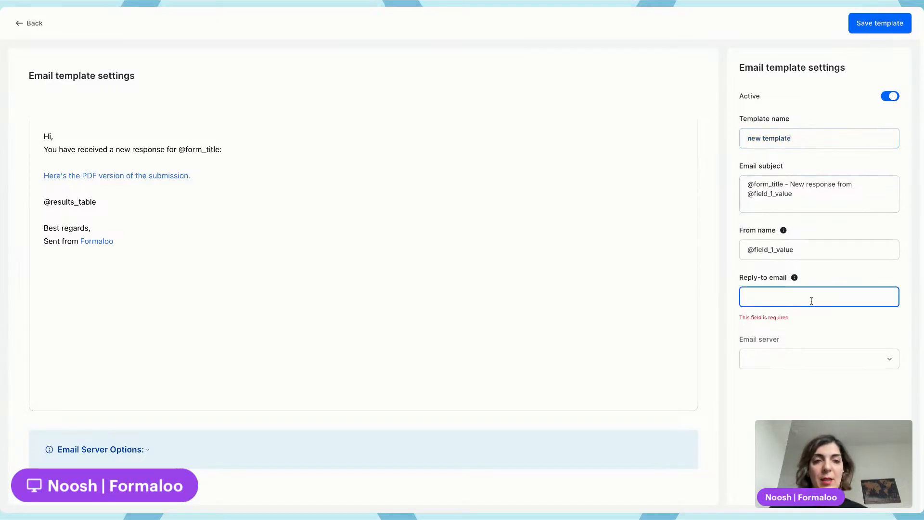
left_click(797, 318)
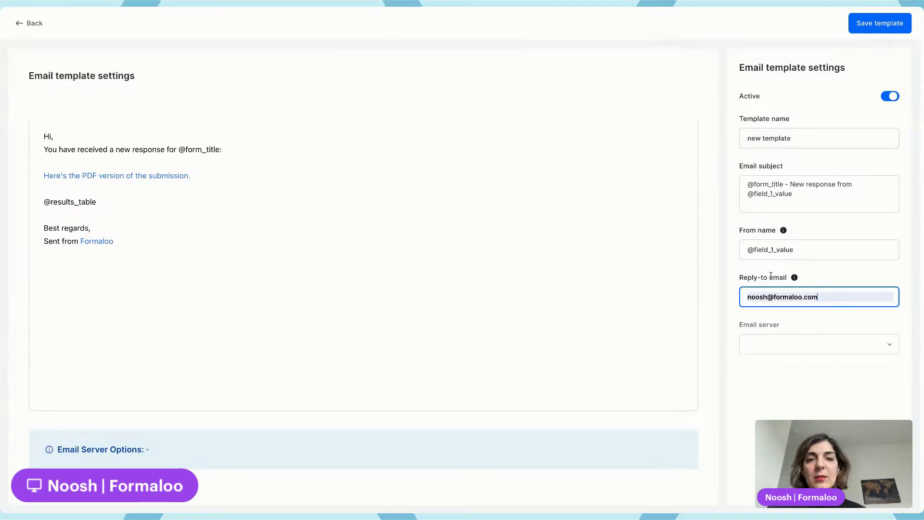
left_click(854, 24)
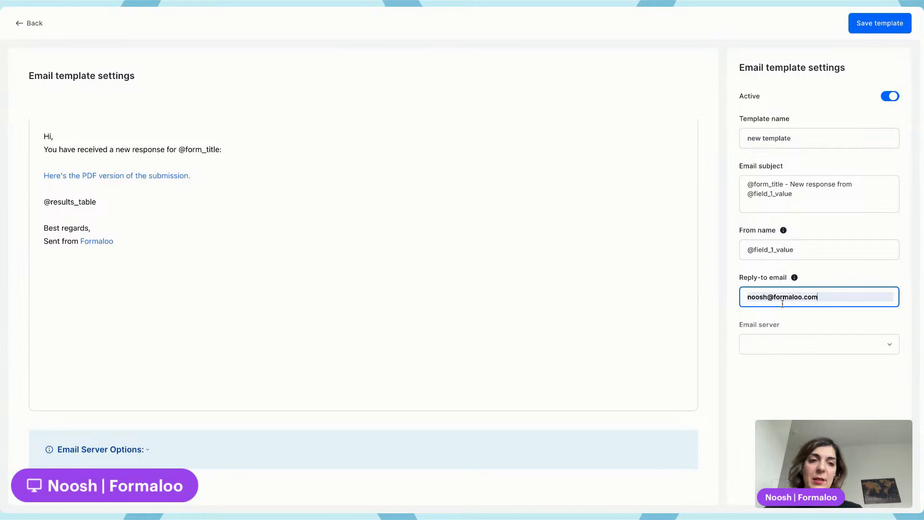
left_click(883, 24)
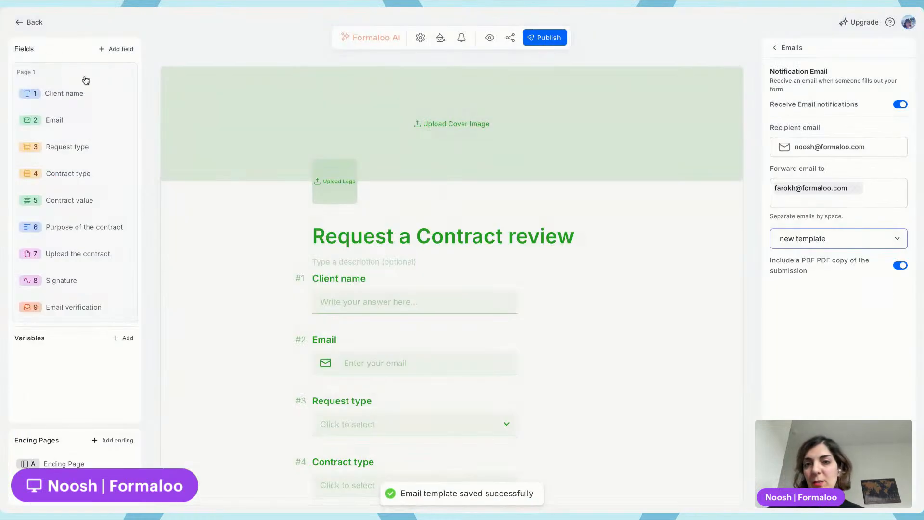
Publish the form, scroll through it, and return to the dashboard page
left_click(550, 37)
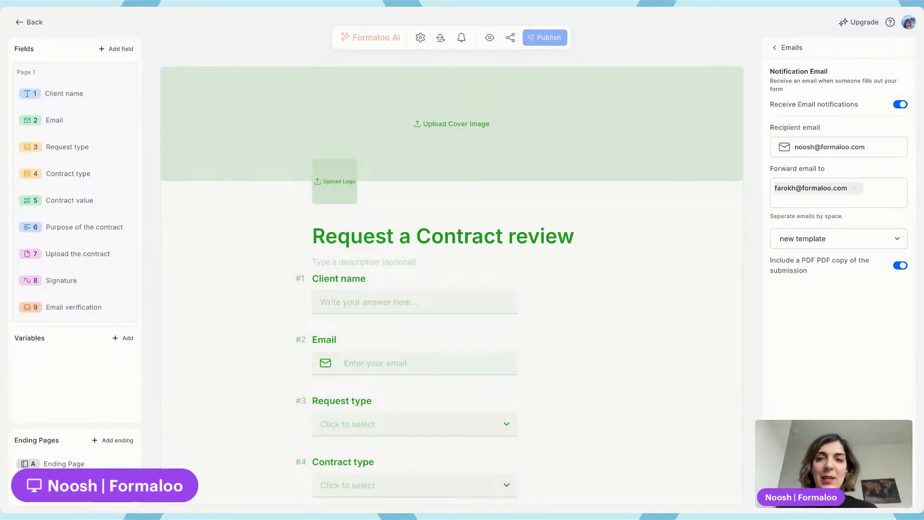
scroll(452, 343, "down", 4)
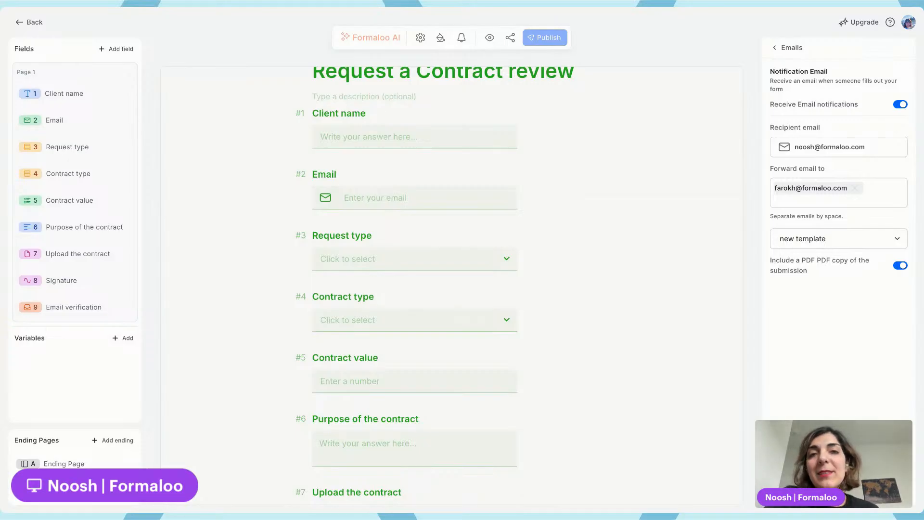
scroll(370, 189, "down", 1)
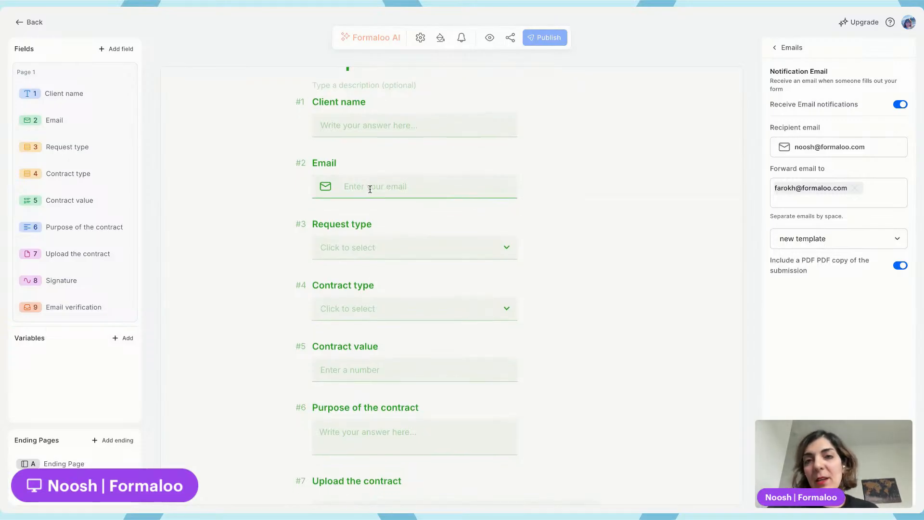
scroll(293, 188, "up", 2)
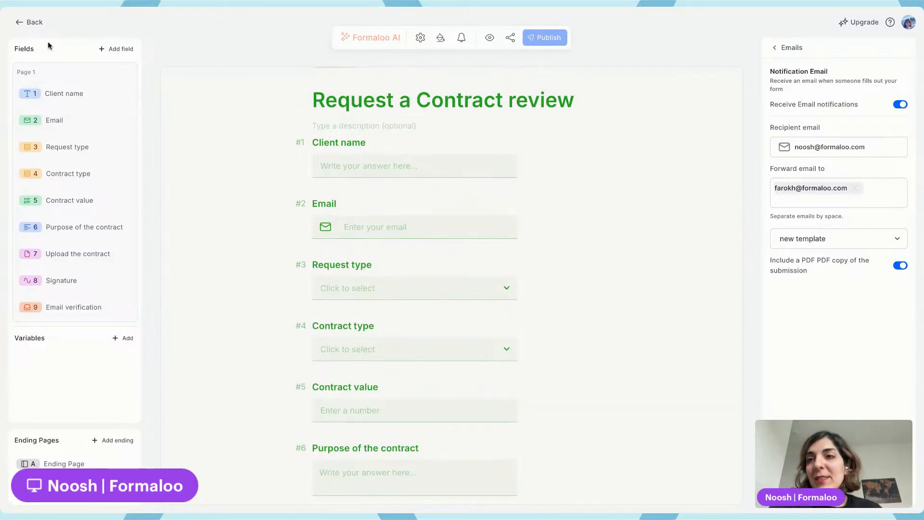
left_click(30, 22)
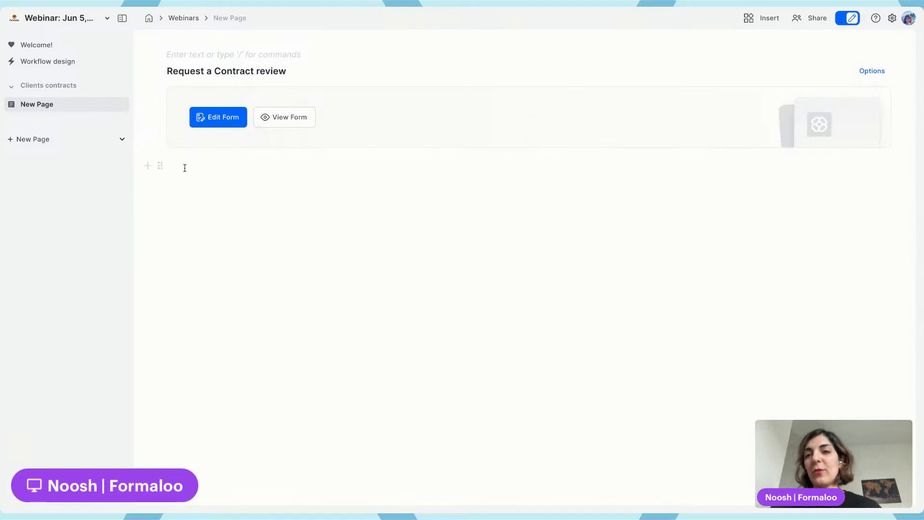
left_click(183, 165)
type("/")
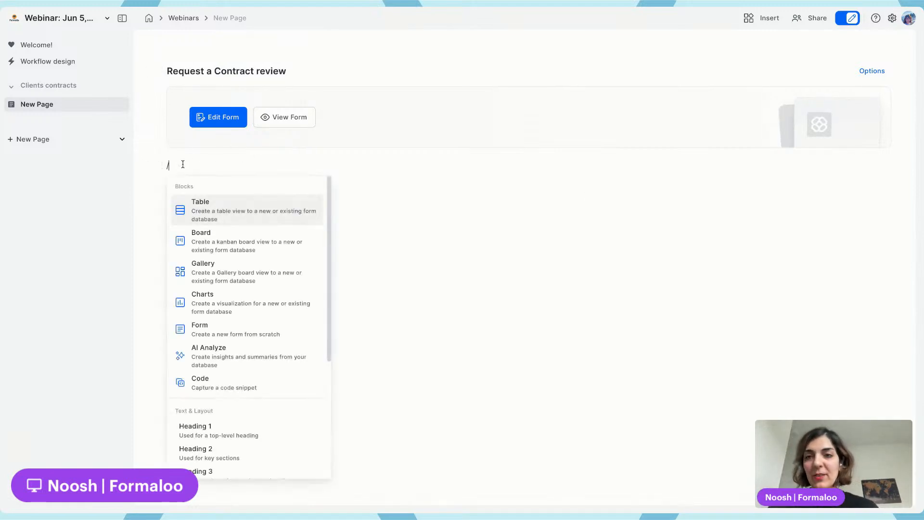
left_click(215, 152)
left_click(184, 165)
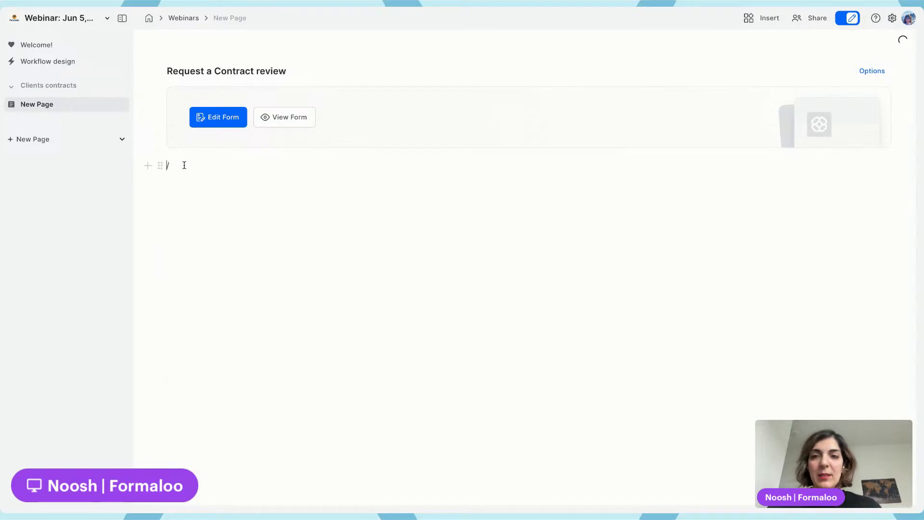
key("BackSpace")
key("ctrl+z")
key("Return")
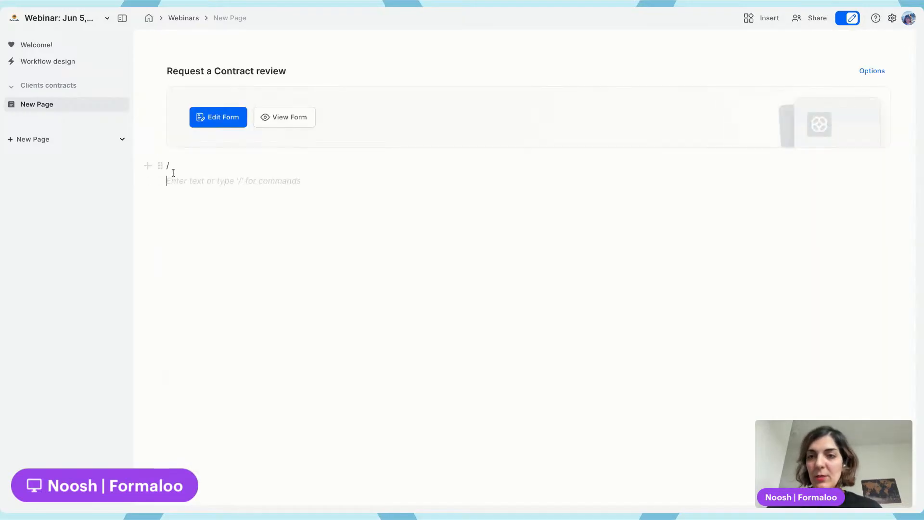
key("BackSpace")
key("BackSpace")
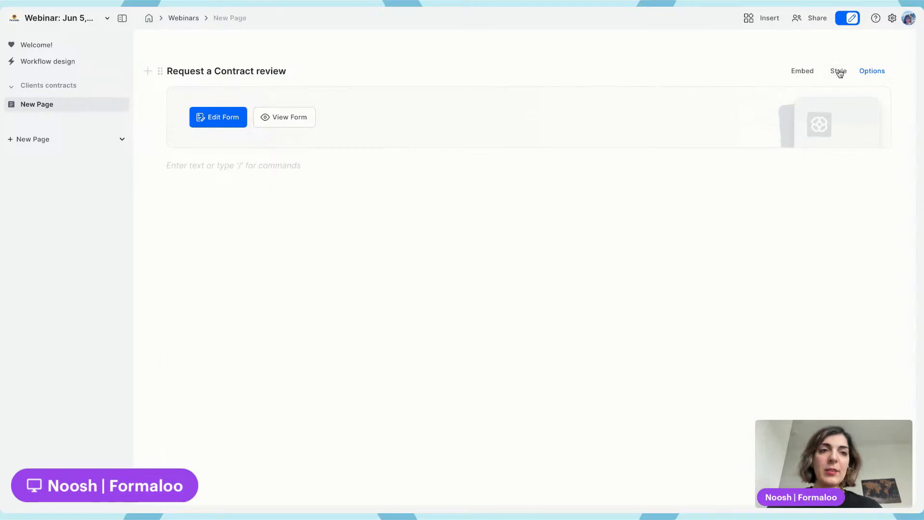
Switch the form block's display style from card to Embed
left_click(842, 75)
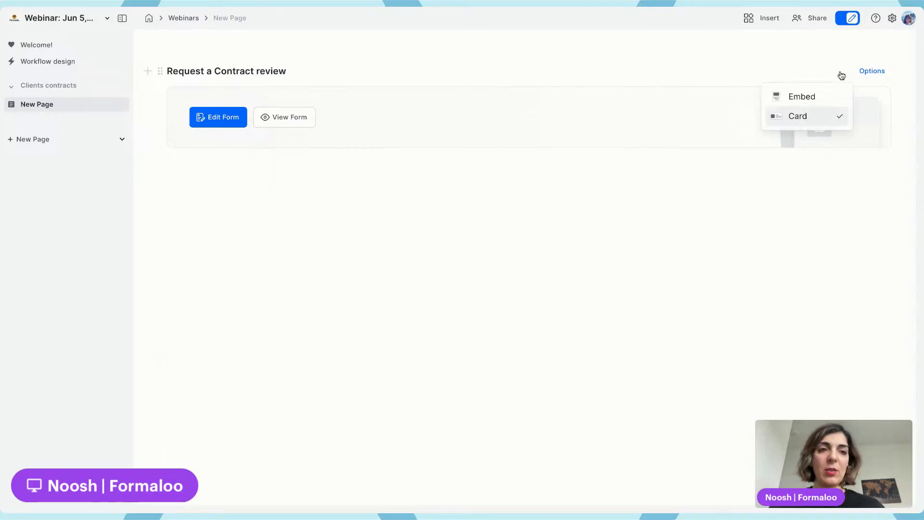
left_click(813, 96)
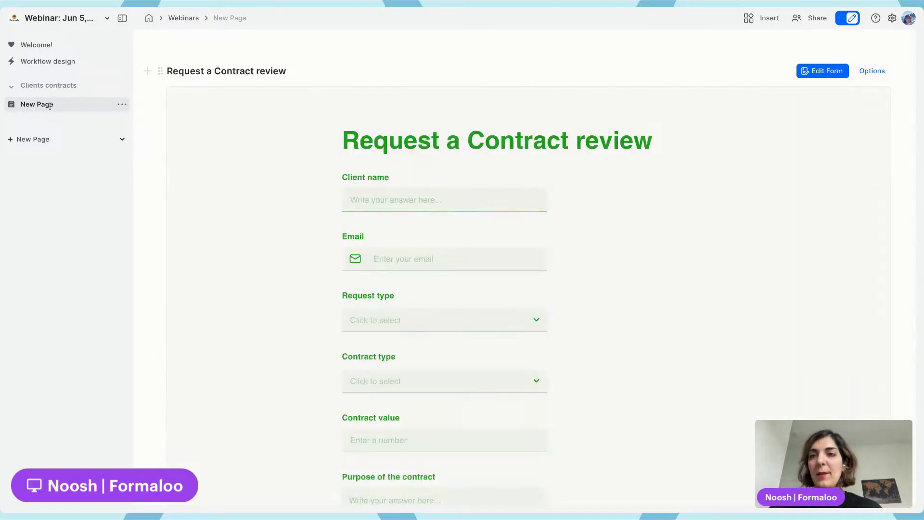
Rename the page to "Request a contract review" and give it a briefcase icon
double_click(48, 105)
type("New")
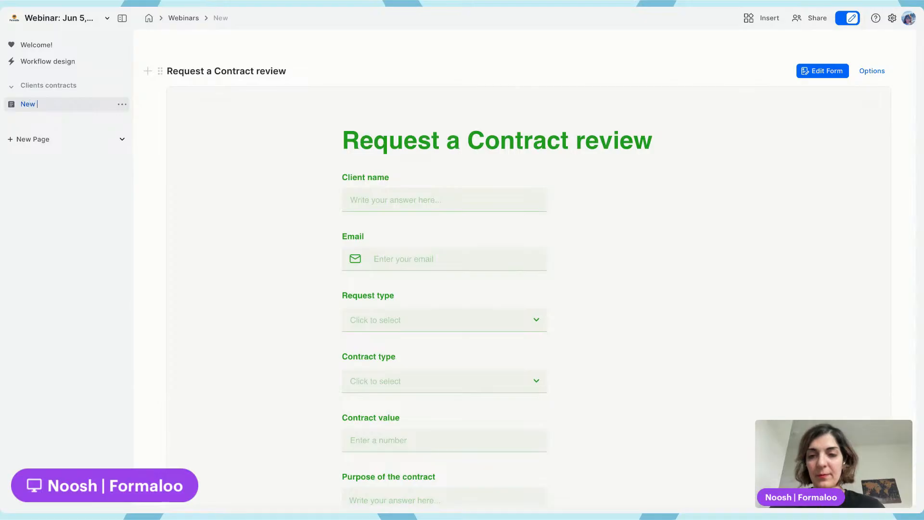
key("BackSpace")
key("BackSpace")
key("BackSpace")
key("BackSpace")
type("Reques")
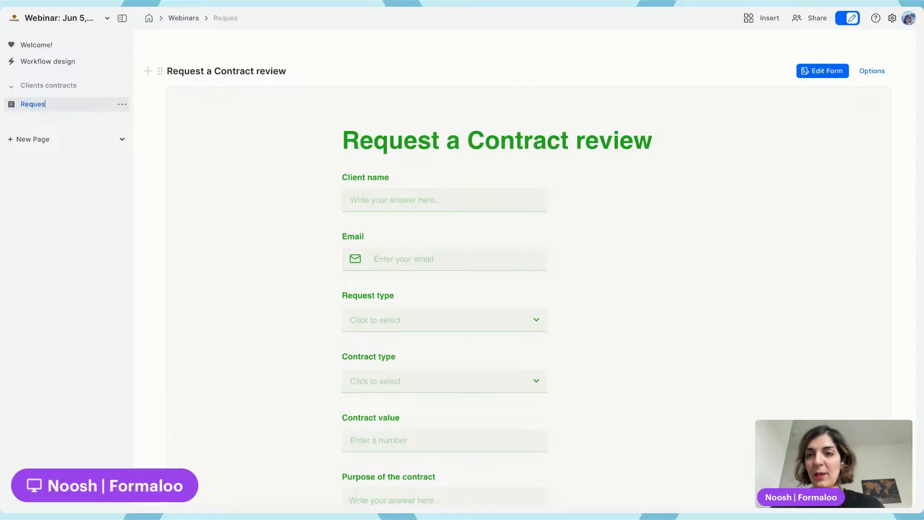
type("t a c")
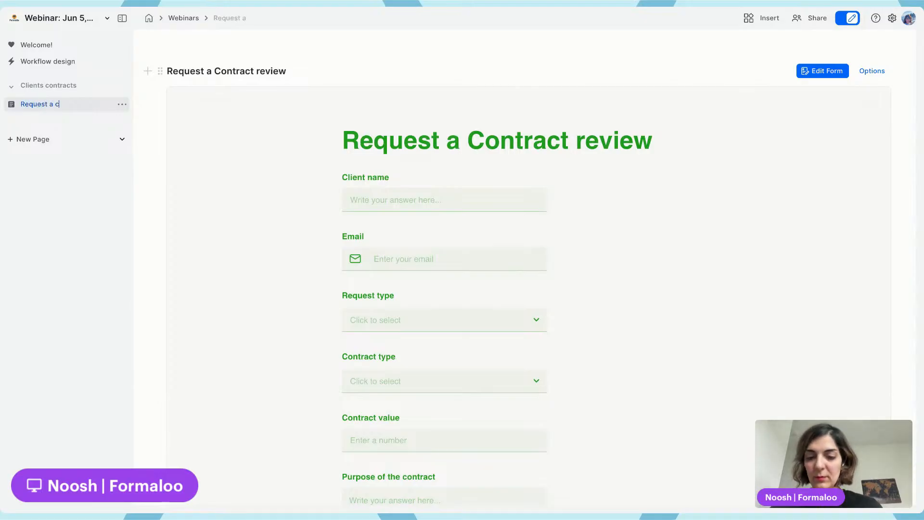
type("ontract review")
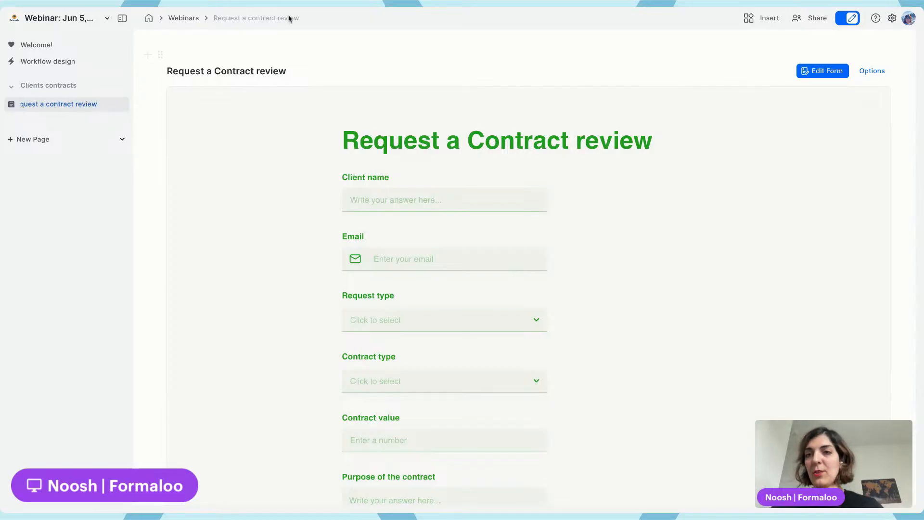
left_click(315, 47)
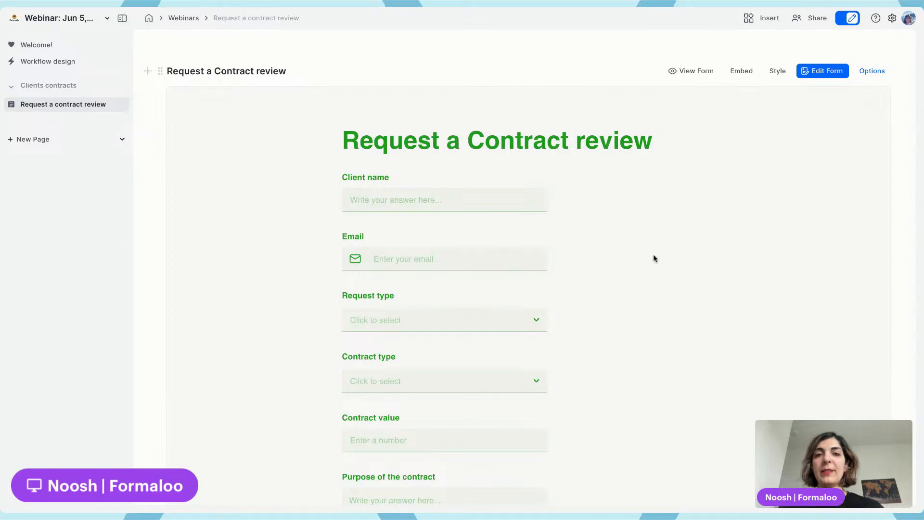
left_click(10, 105)
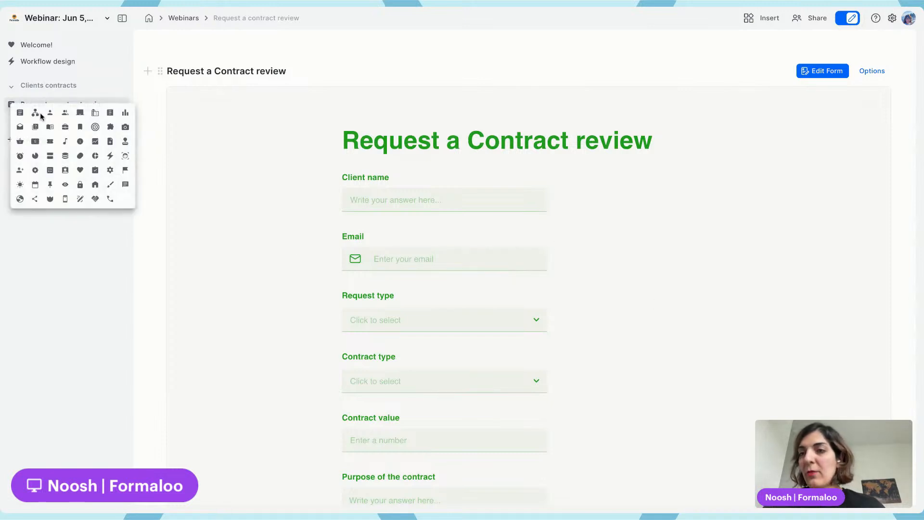
left_click(65, 127)
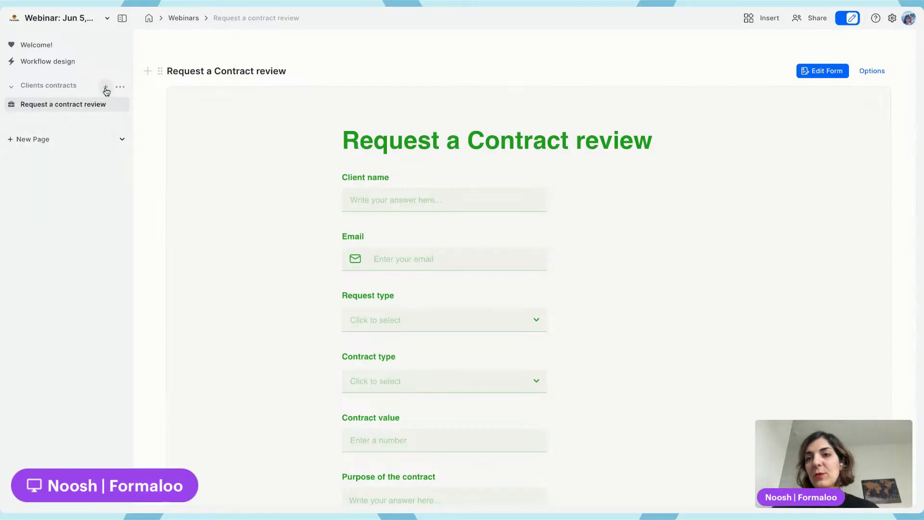
Add a new page under Clients contracts with a table linked to the Request a Contract review form
left_click(105, 88)
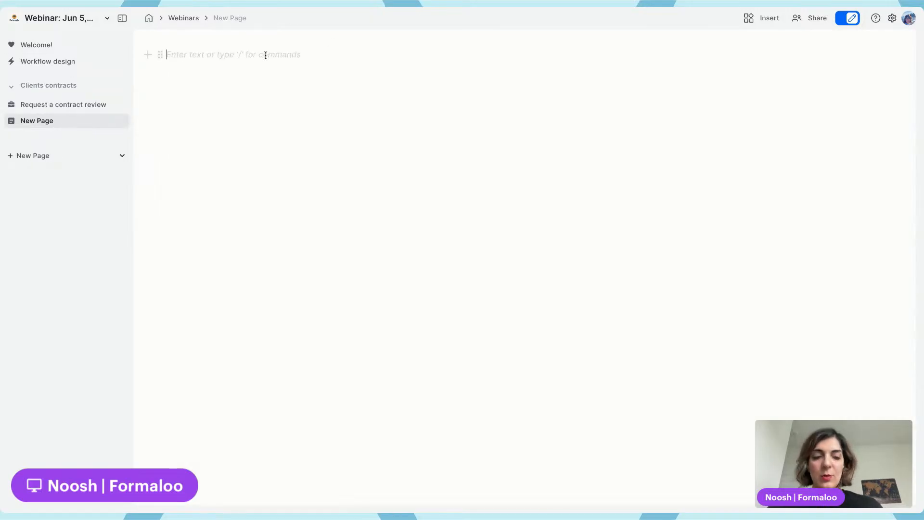
type("/tab")
key("Return")
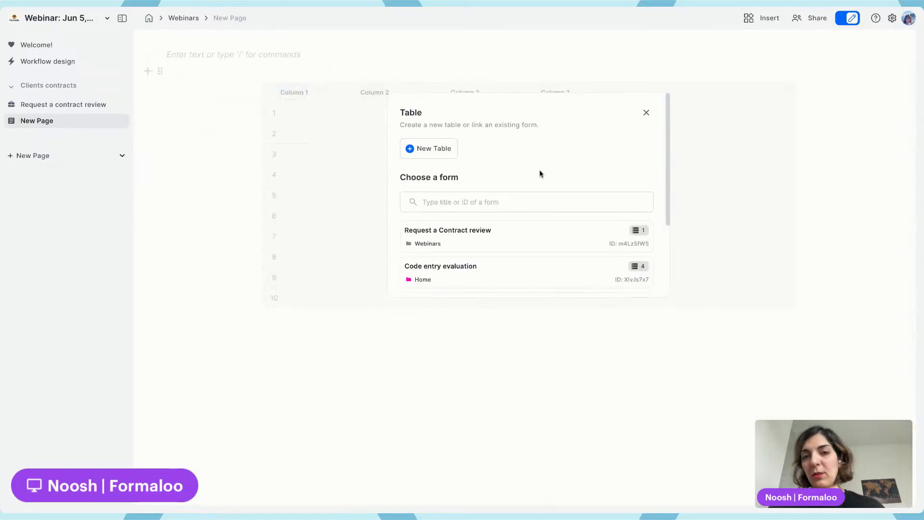
left_click(476, 236)
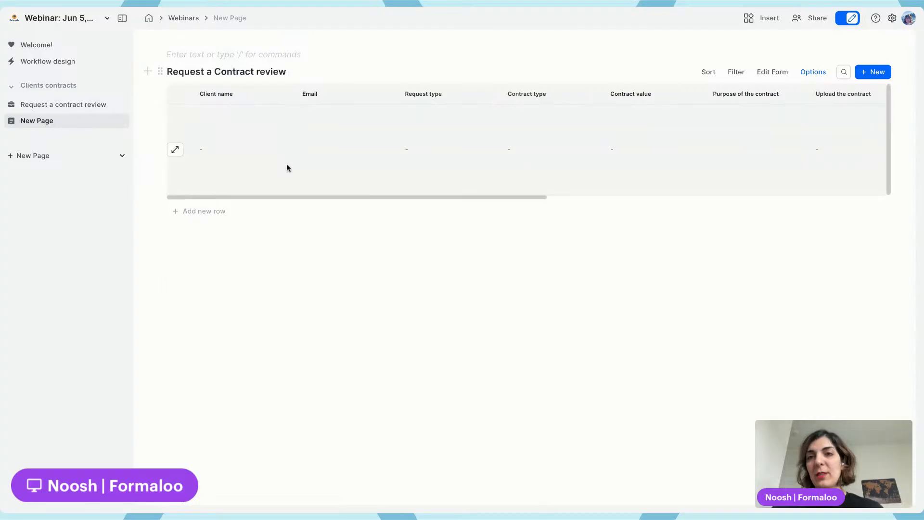
scroll(476, 157, "right", 10)
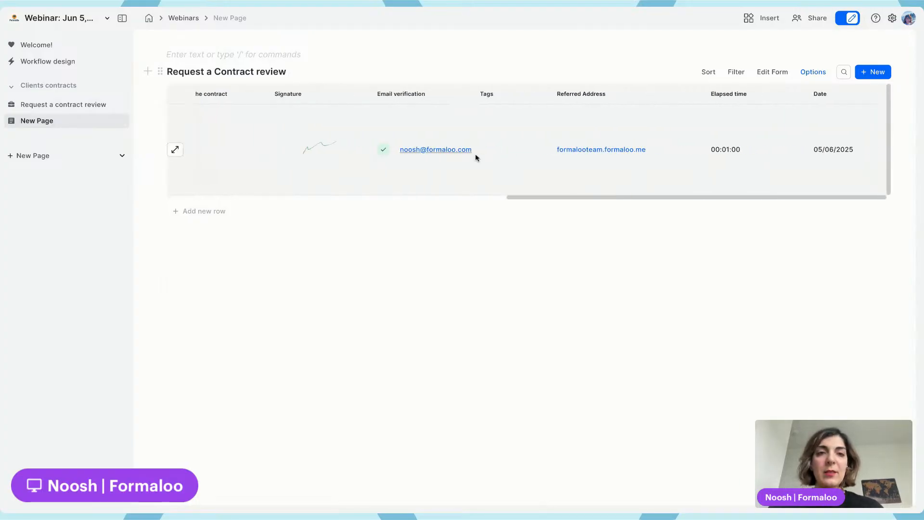
scroll(476, 157, "left", 10)
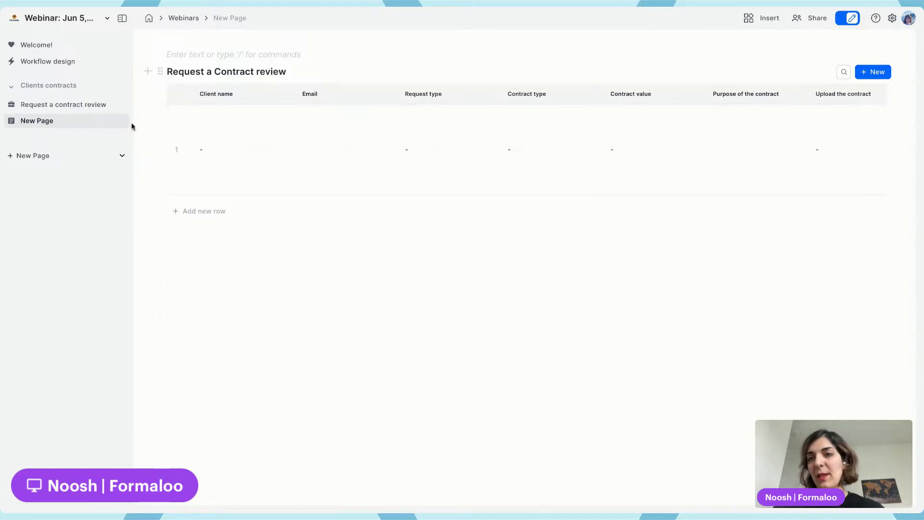
Rename the new table page to "Contract reviews"
double_click(33, 121)
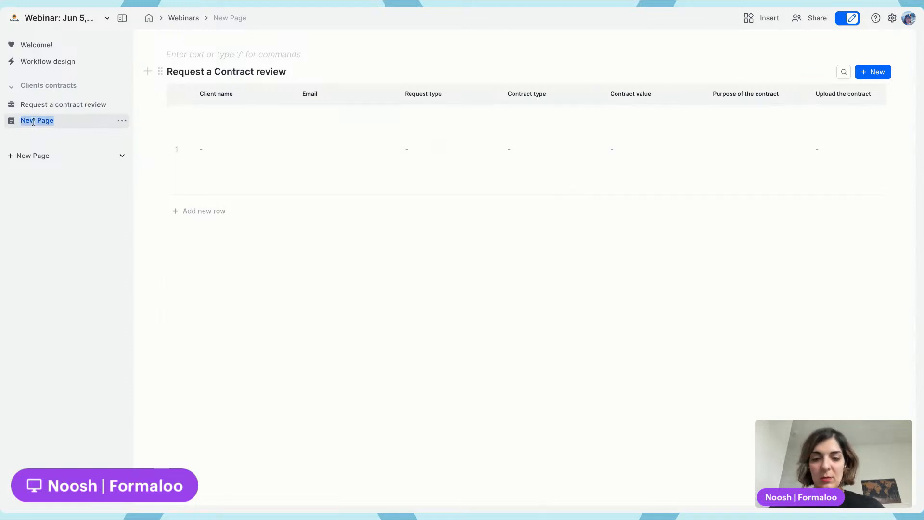
type("All")
key("ctrl+a")
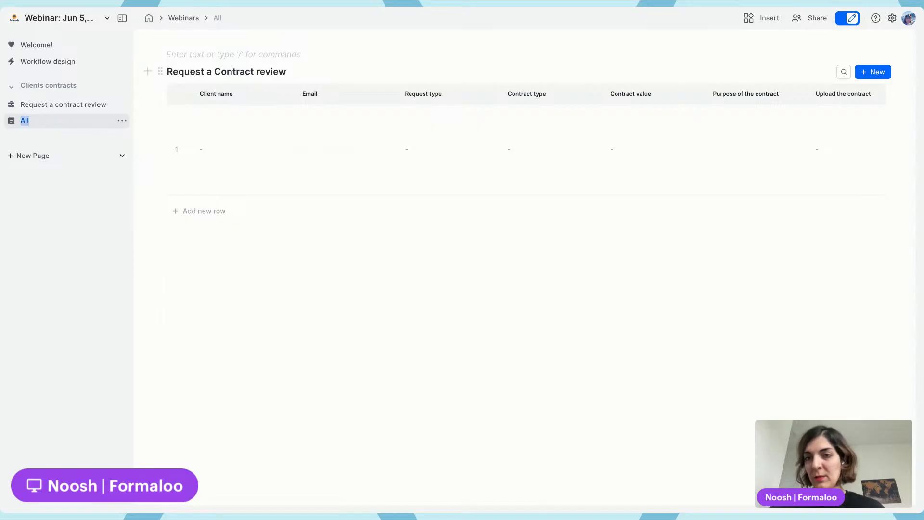
type("Contract")
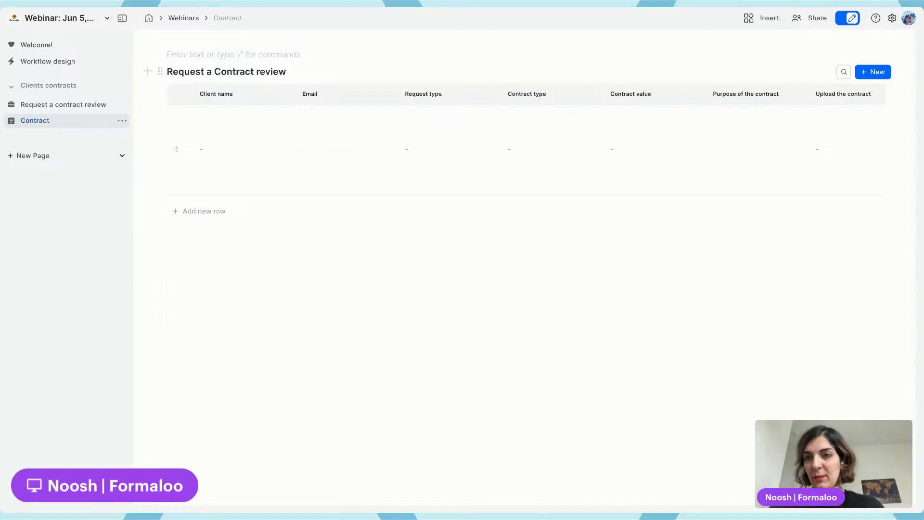
type(" rev")
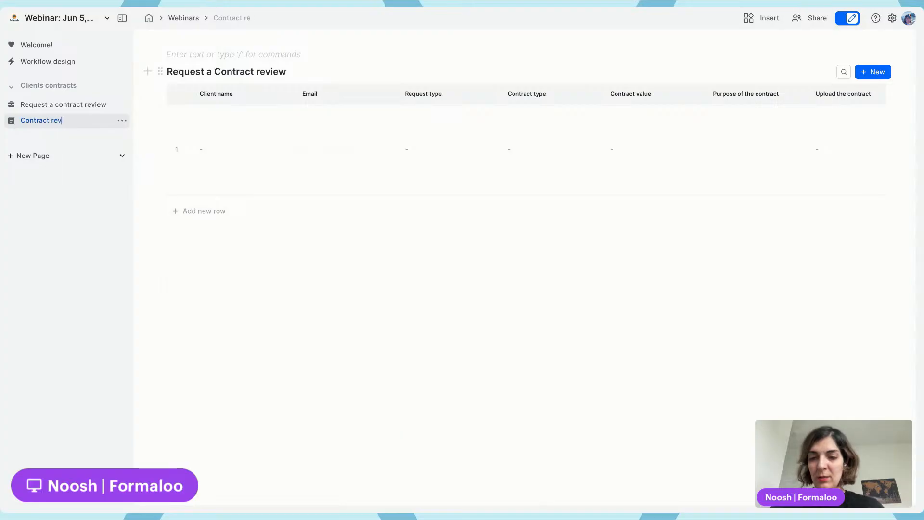
type("iews")
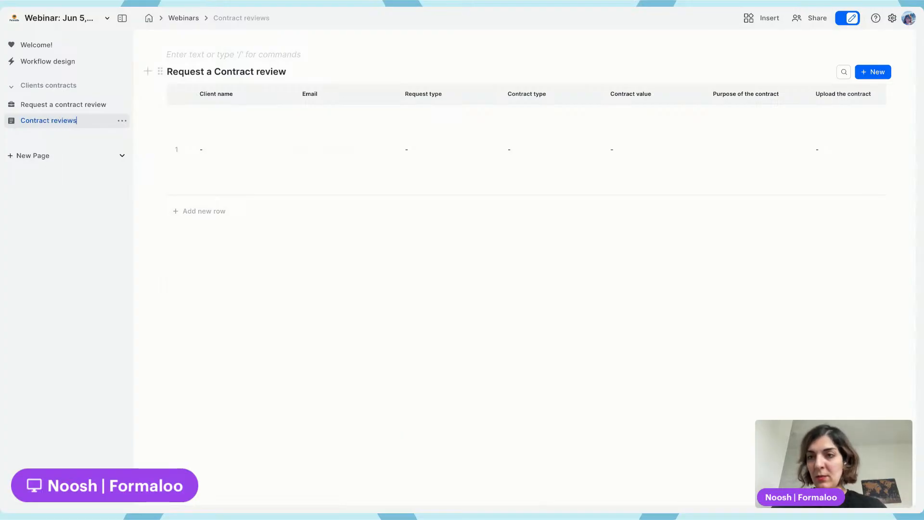
Rename the table page to "Submitted Contract reviews"
key("Home")
type("Req")
type("uested")
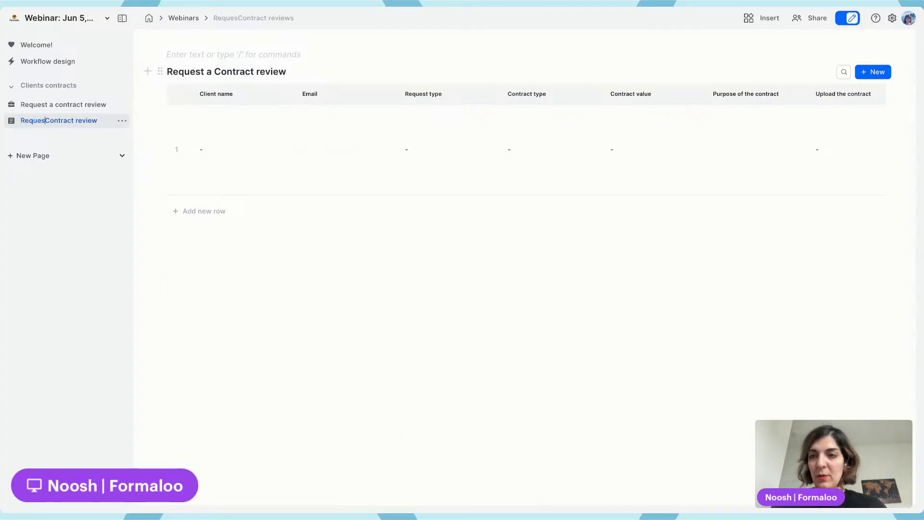
key("shift+Home")
type("Submitted")
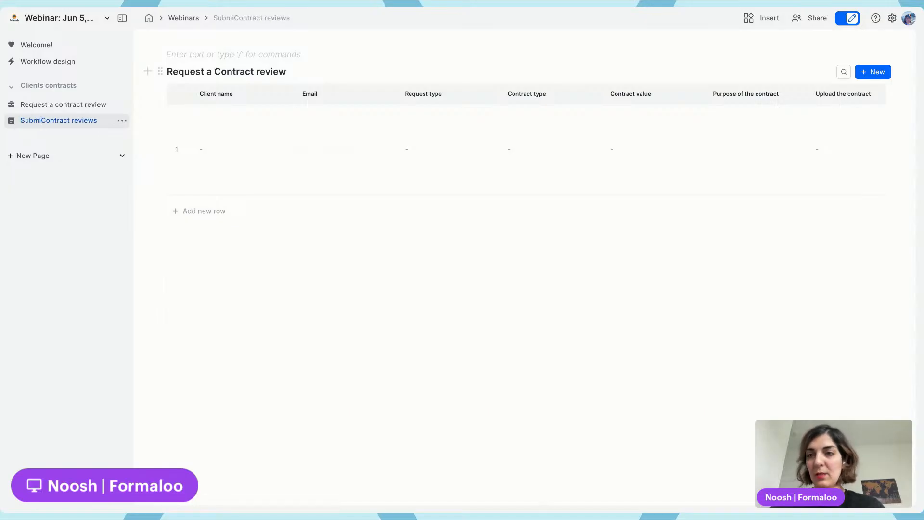
key("Return")
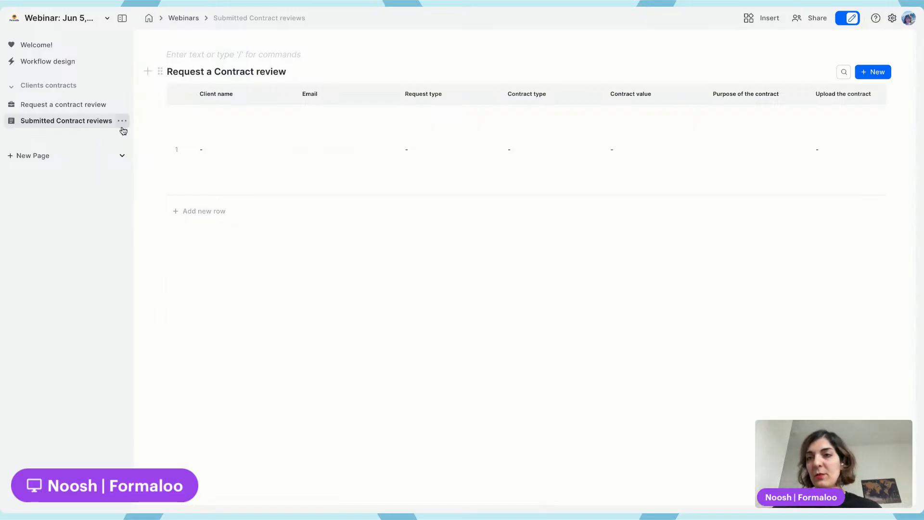
Add another page under Clients contracts and name it "Status"
left_click(104, 86)
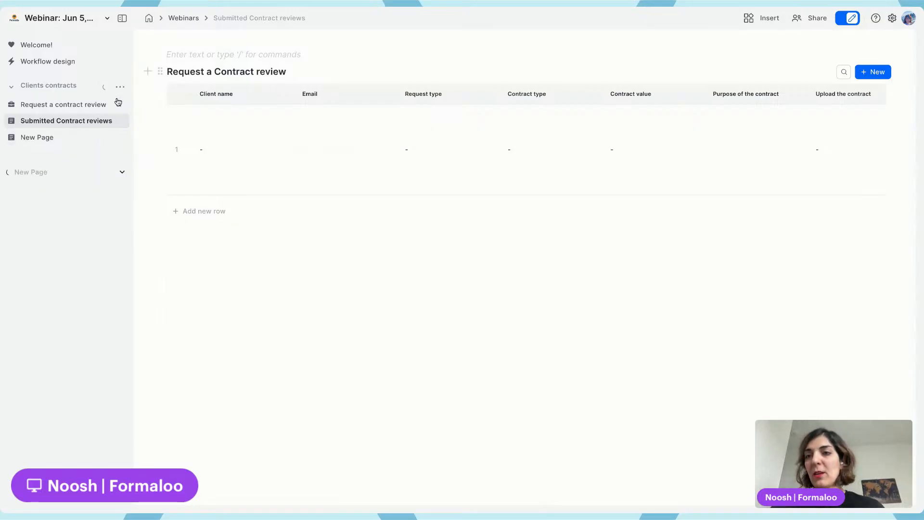
left_click(89, 137)
double_click(87, 137)
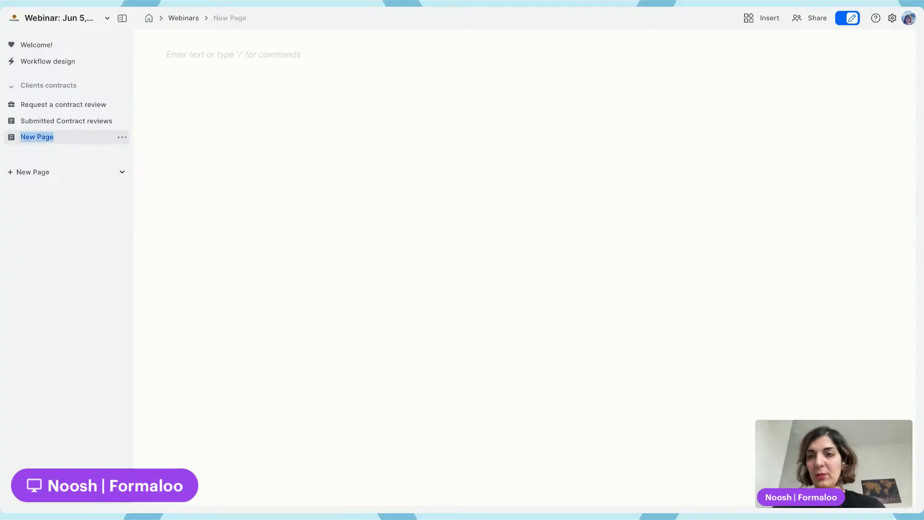
type("Status")
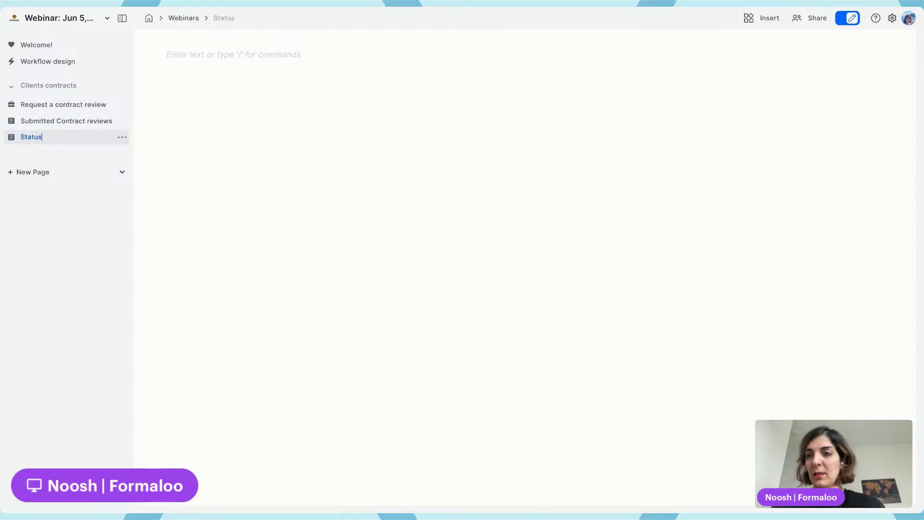
key("Return")
Insert a kanban board on the Status page connected to the Request a Contract review form and open its group-by choice
left_click(227, 56)
type("/ka")
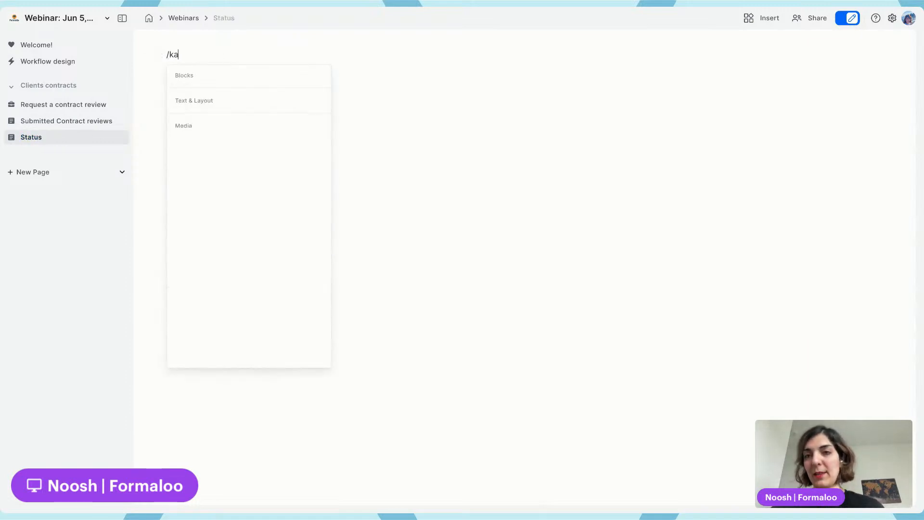
key("BackSpace")
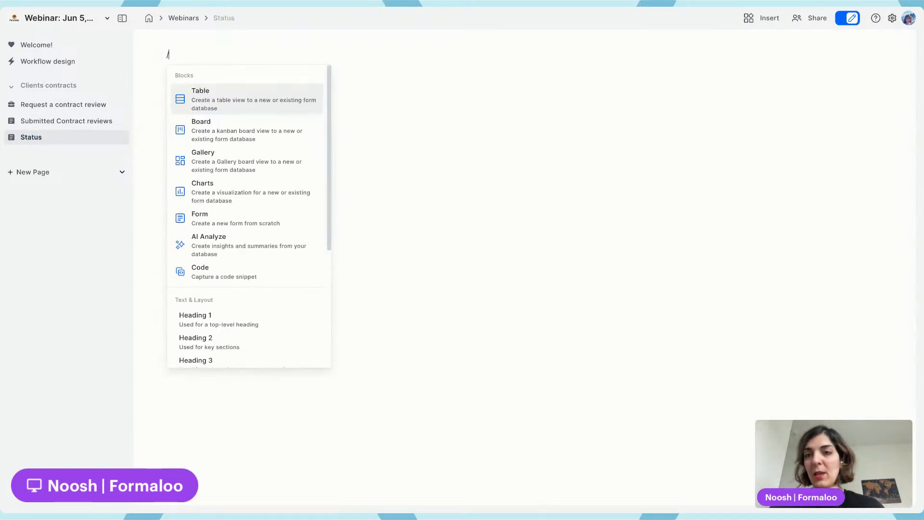
left_click(244, 127)
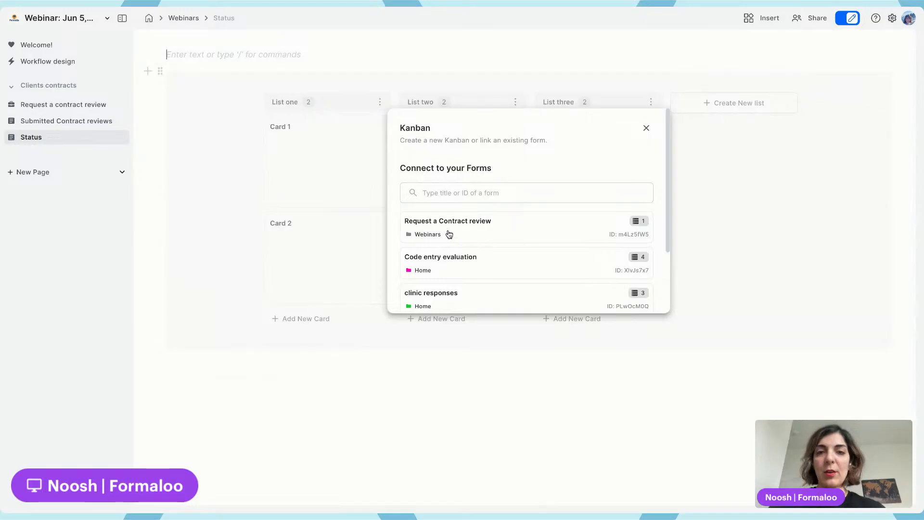
left_click(490, 234)
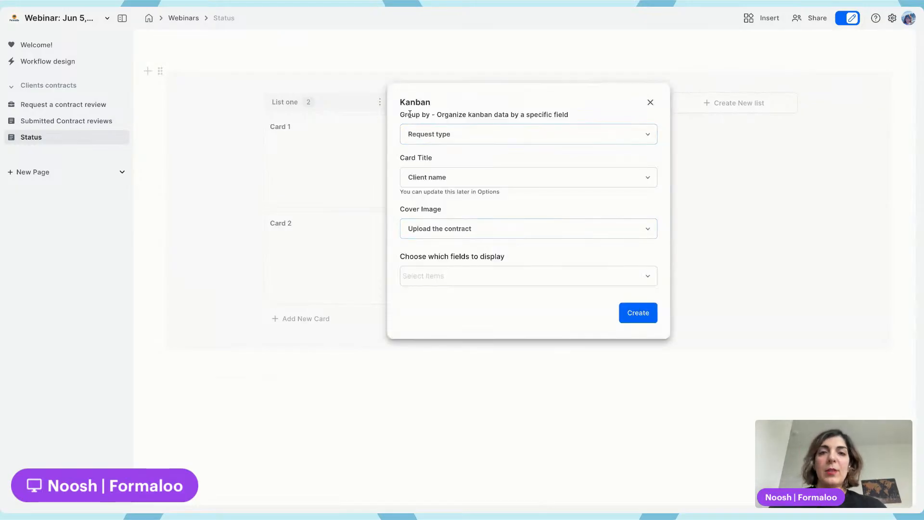
left_click(474, 134)
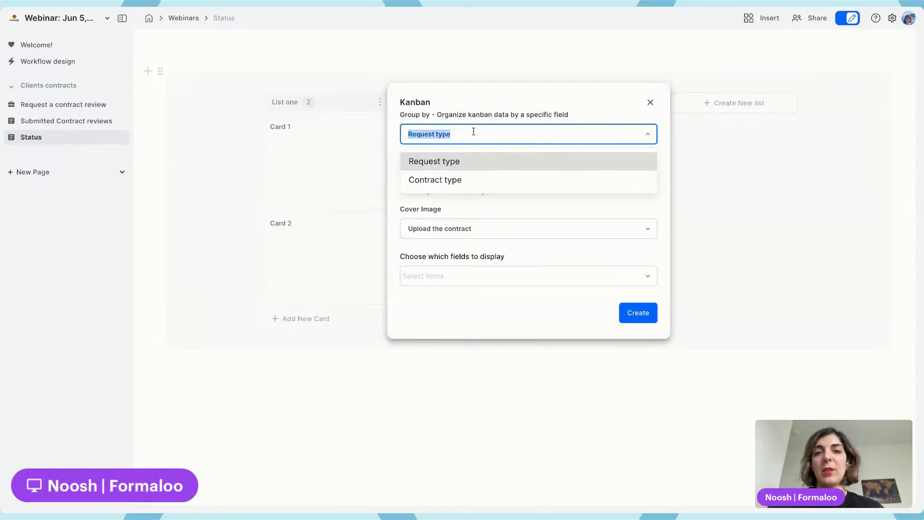
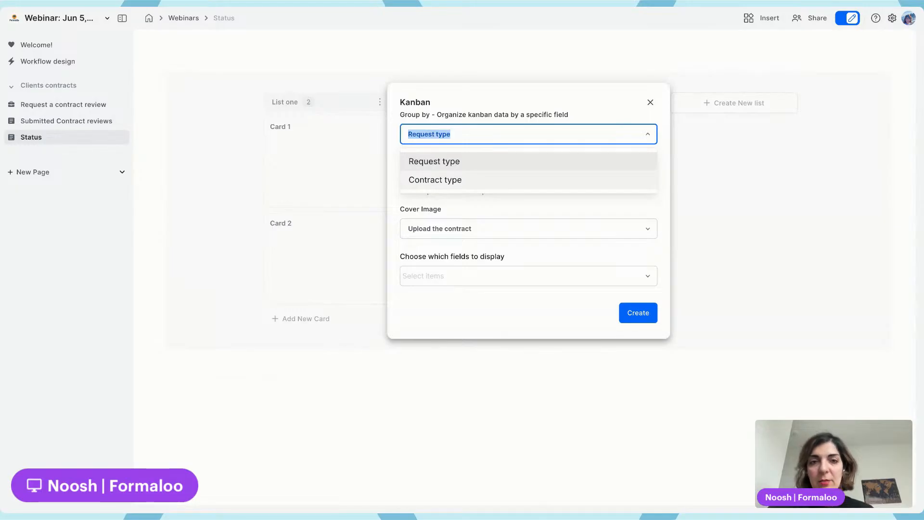
Create the kanban grouped by Contract type, showing the Email field on its cards
left_click(435, 180)
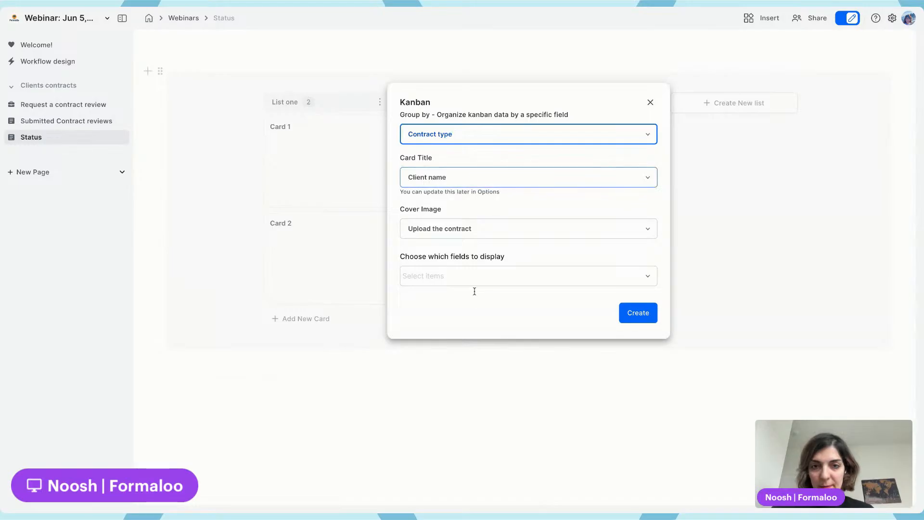
left_click(475, 279)
left_click(461, 308)
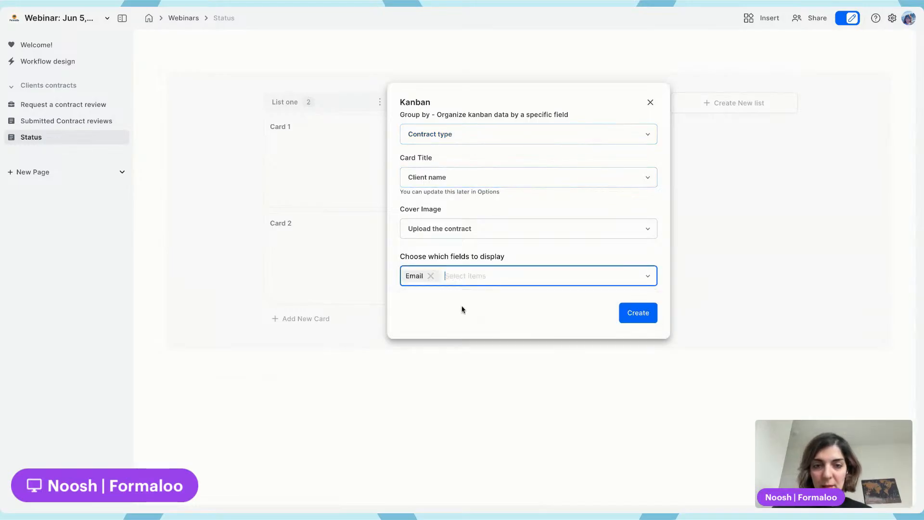
left_click(634, 312)
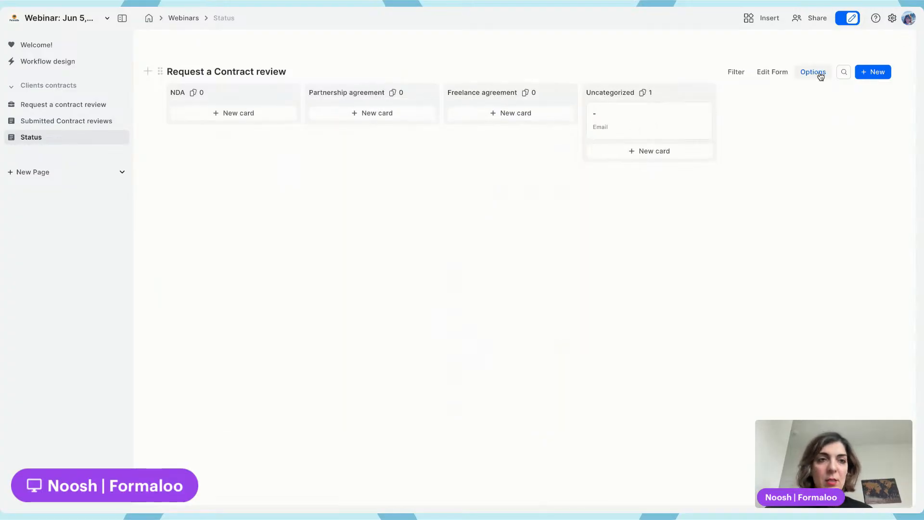
Add Contract value and Purpose of the contract to the kanban's card display fields
left_click(820, 76)
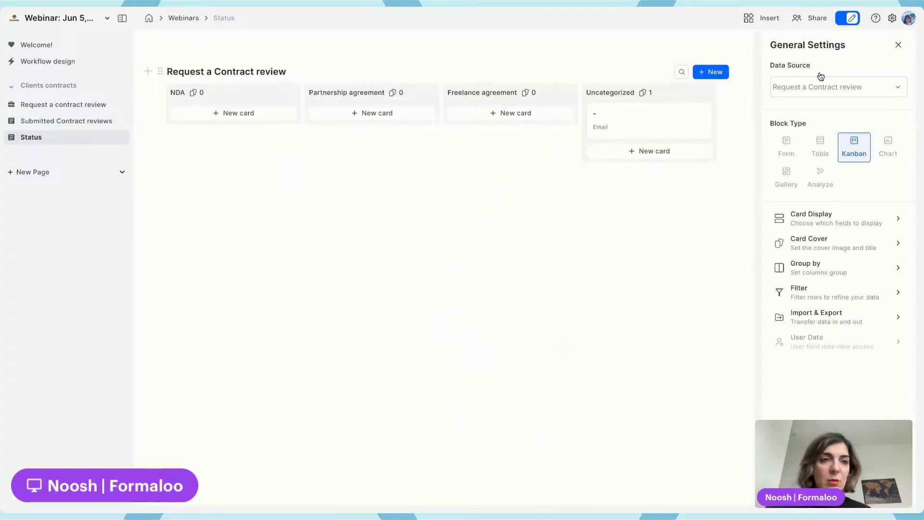
left_click(838, 223)
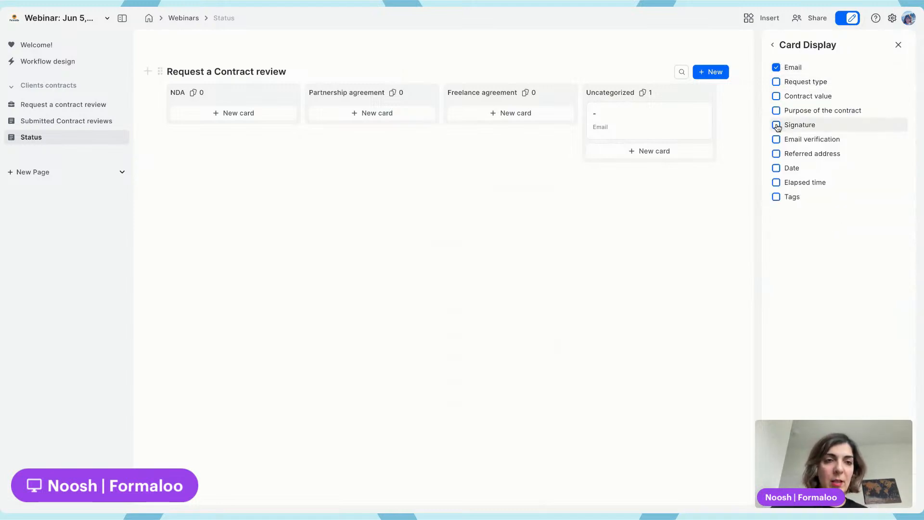
left_click(776, 96)
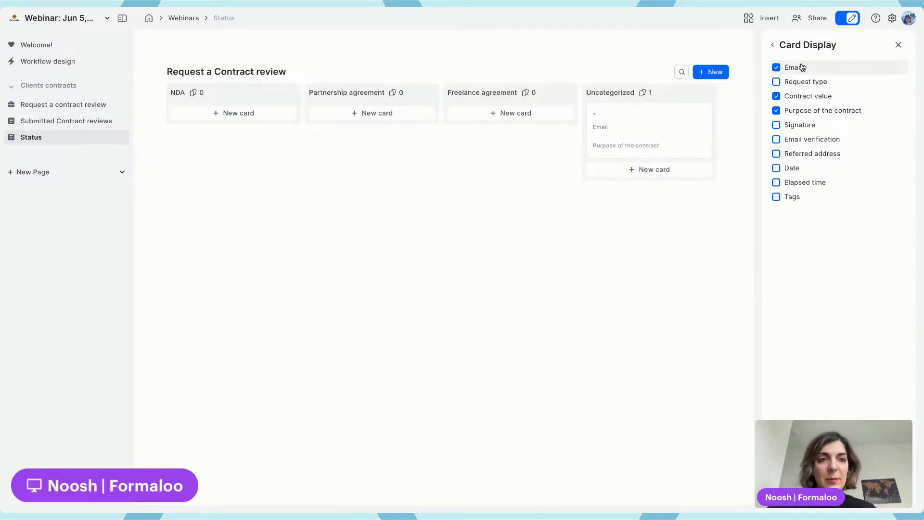
left_click(806, 45)
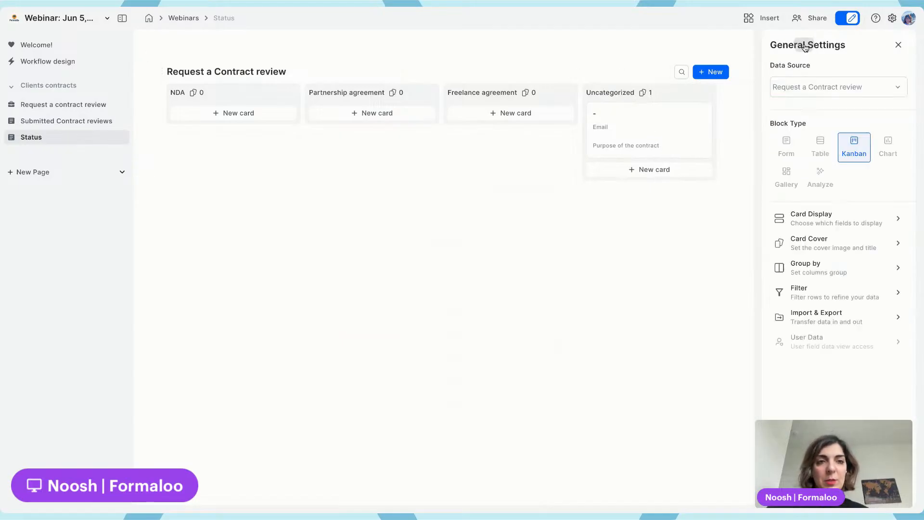
left_click(898, 46)
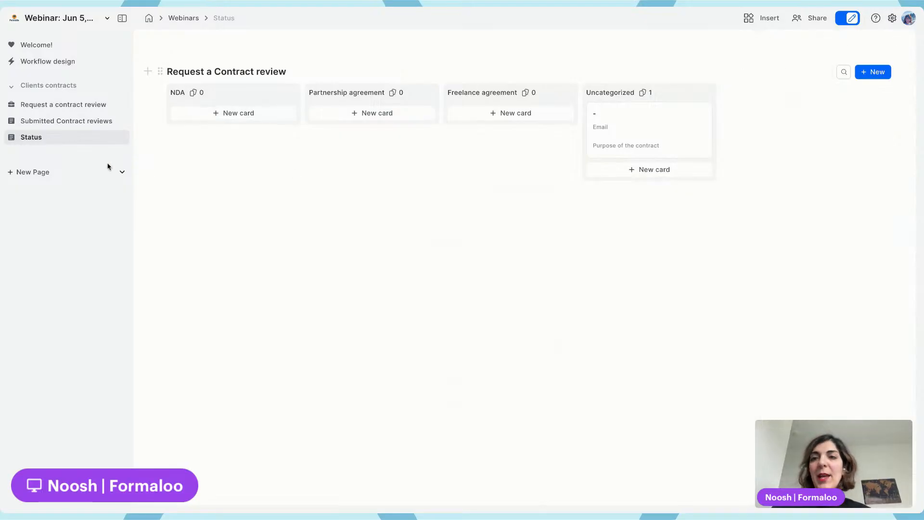
Rename the Status page to "Contract types"
double_click(34, 140)
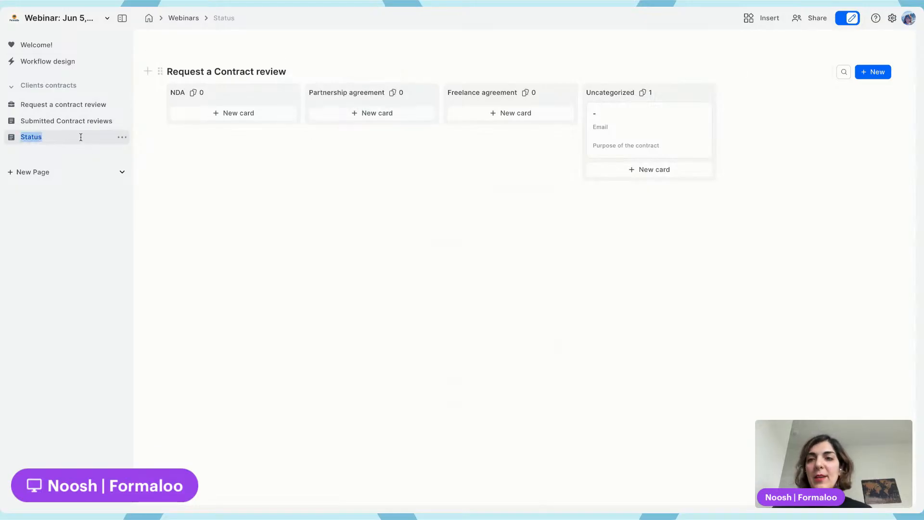
type("Cont")
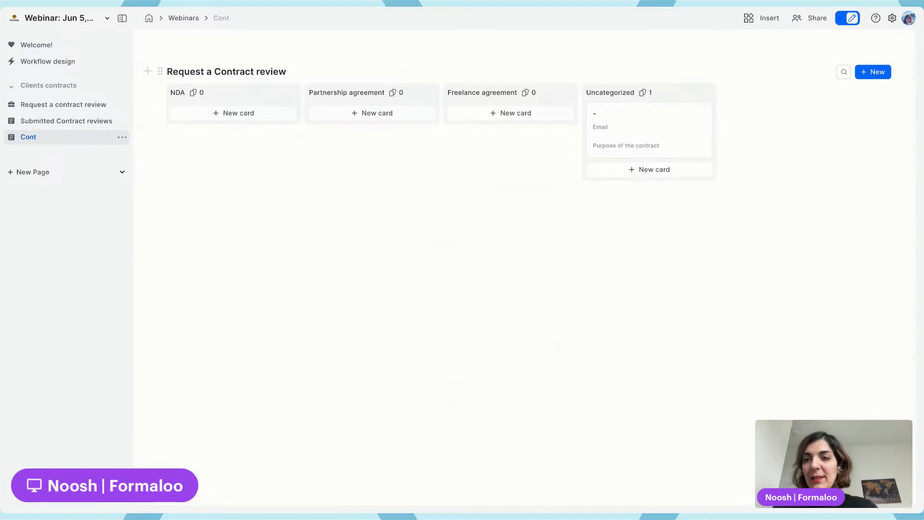
type("aact")
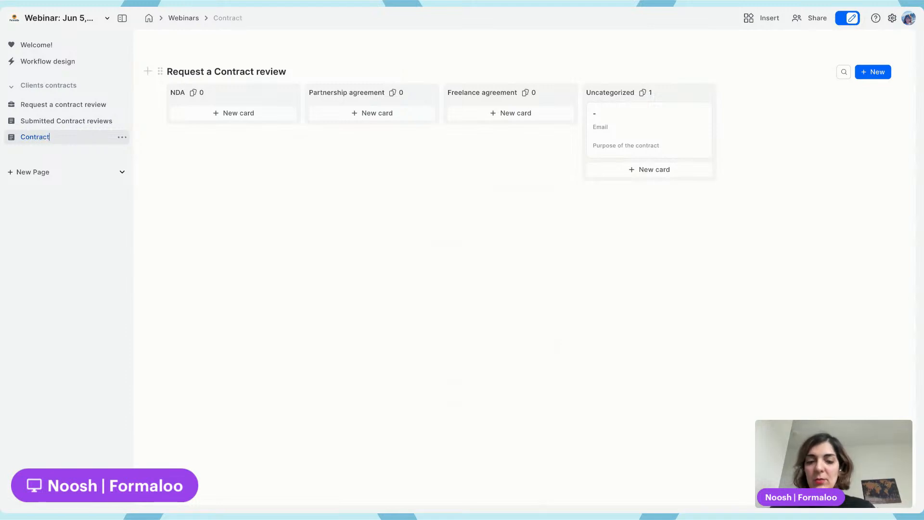
type(" types")
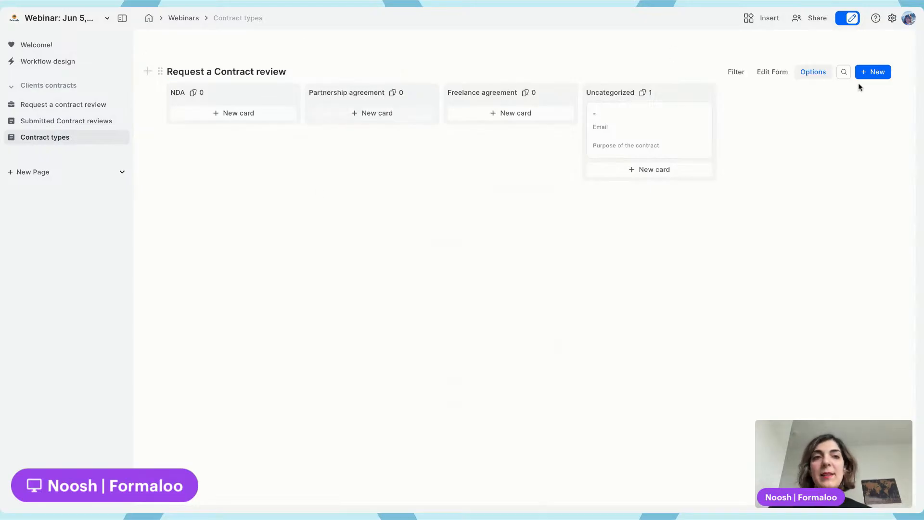
Open the linked form for editing and add a Dropdown field named "Status" at its end
left_click(775, 76)
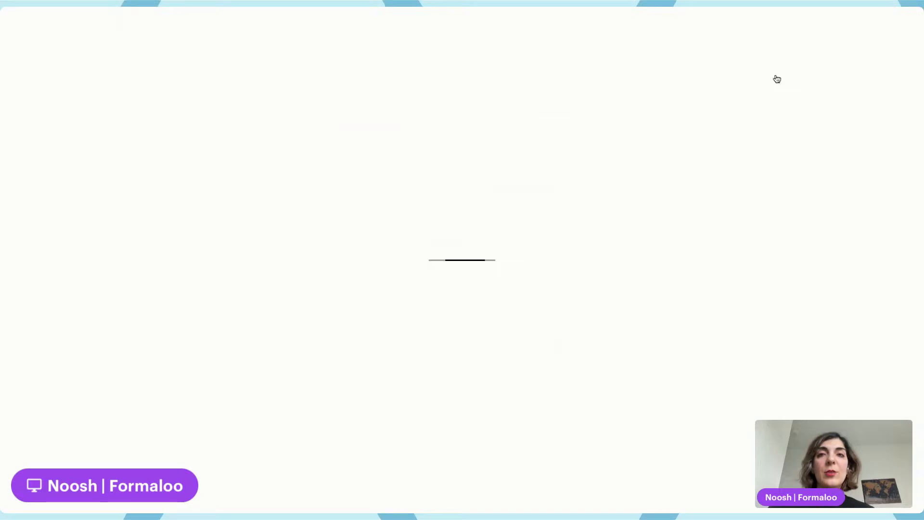
scroll(480, 309, "down", 10)
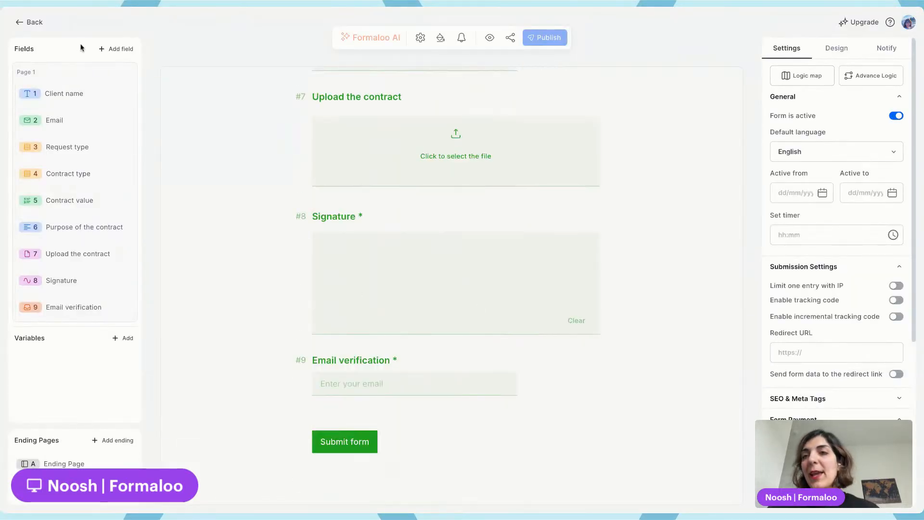
left_click(120, 49)
type("drop")
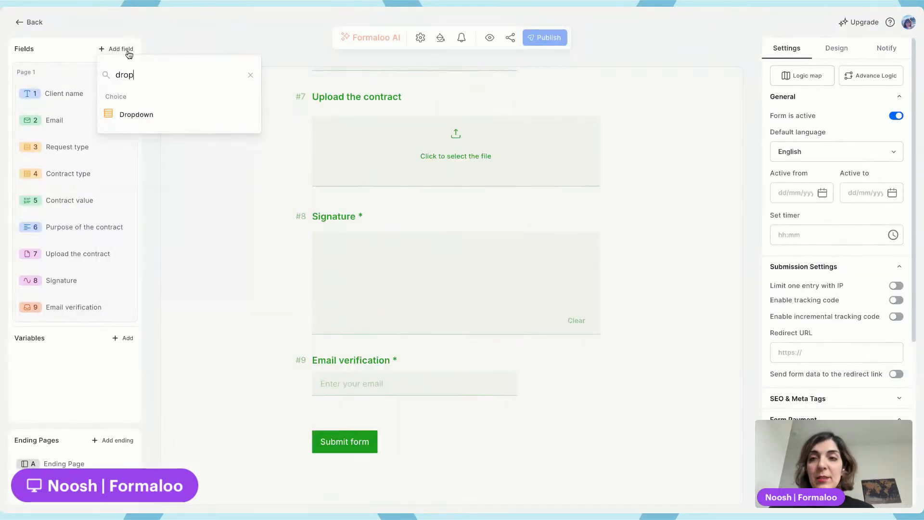
left_click(159, 118)
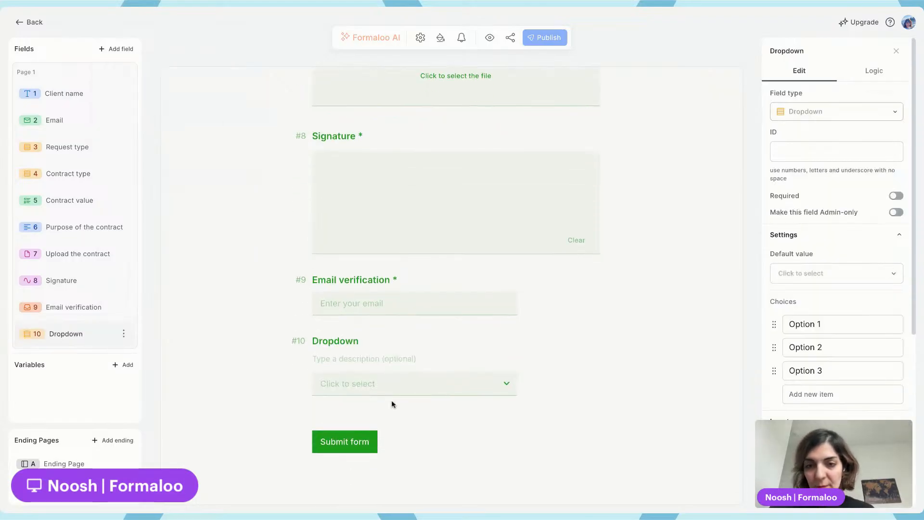
double_click(337, 343)
type("Status")
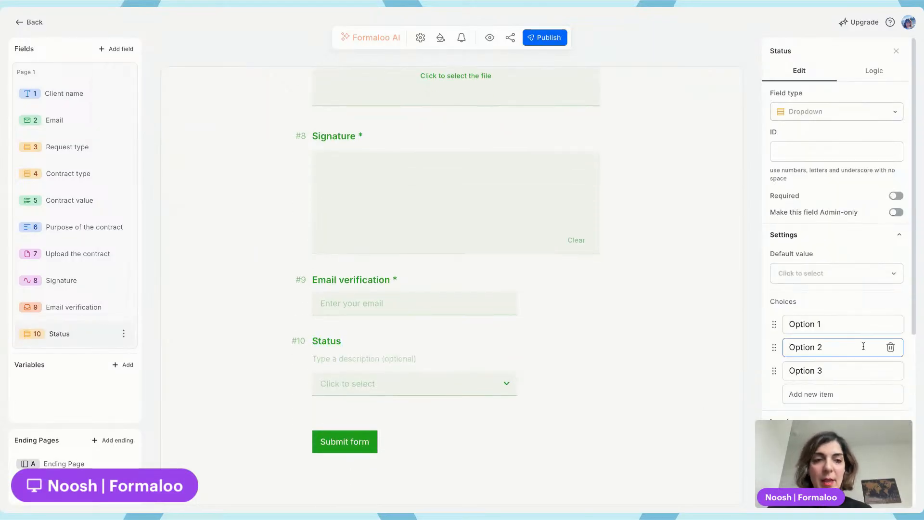
Rename the Status dropdown's three choices to Submitted, In review and Approved
left_click(847, 330)
key("ctrl+a")
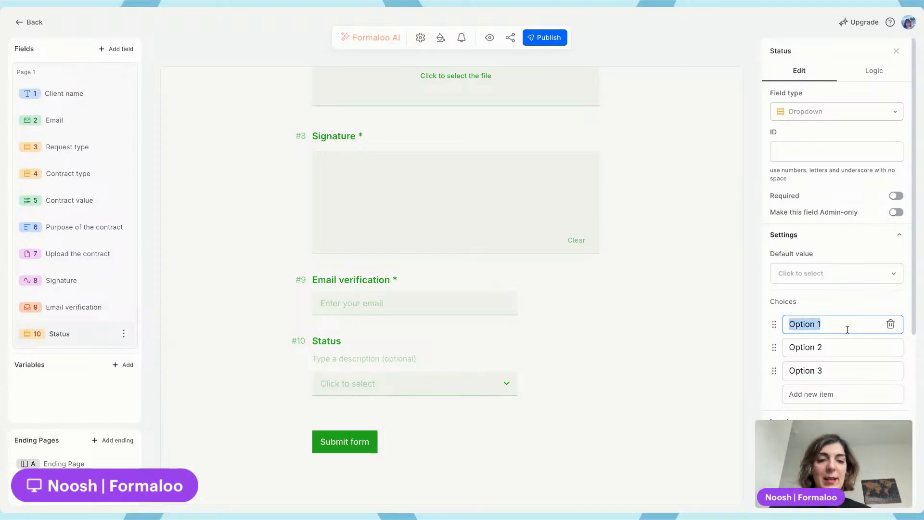
type("Submi")
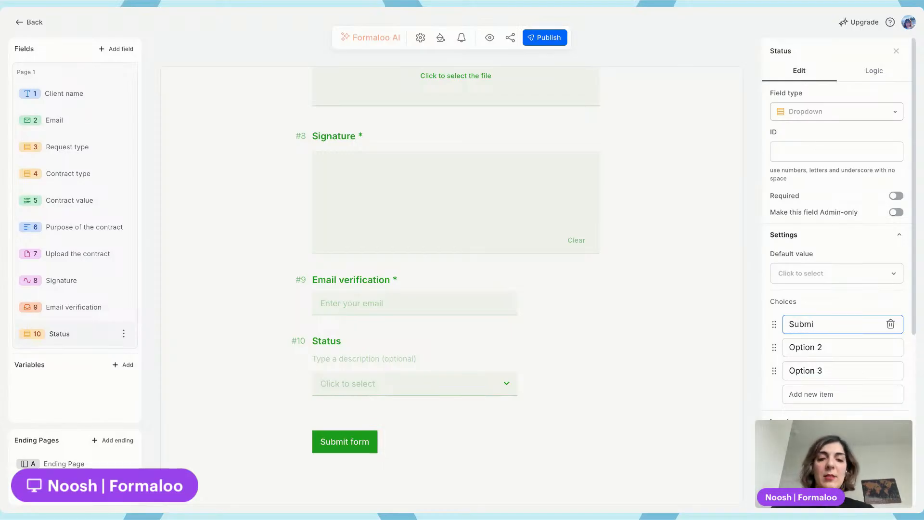
type("tted")
left_click(834, 347)
key("ctrl+a")
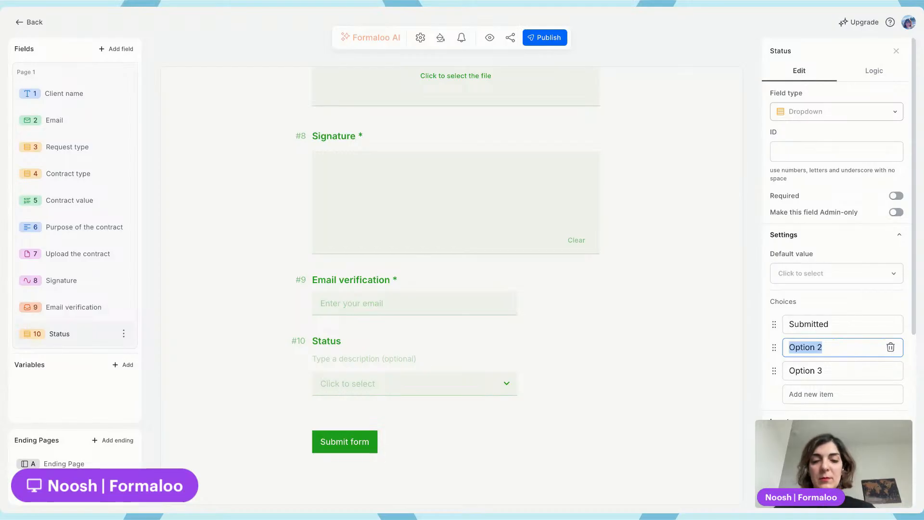
type("In review")
left_click(841, 369)
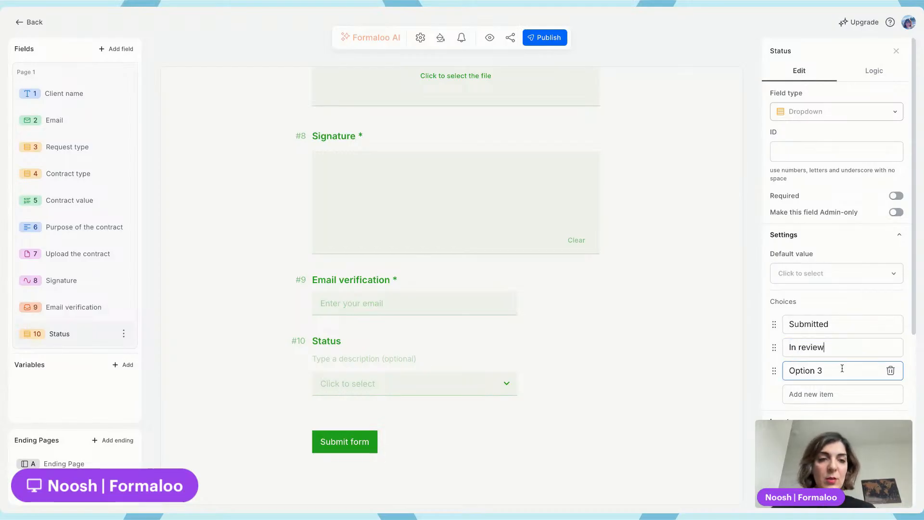
key("ctrl+a")
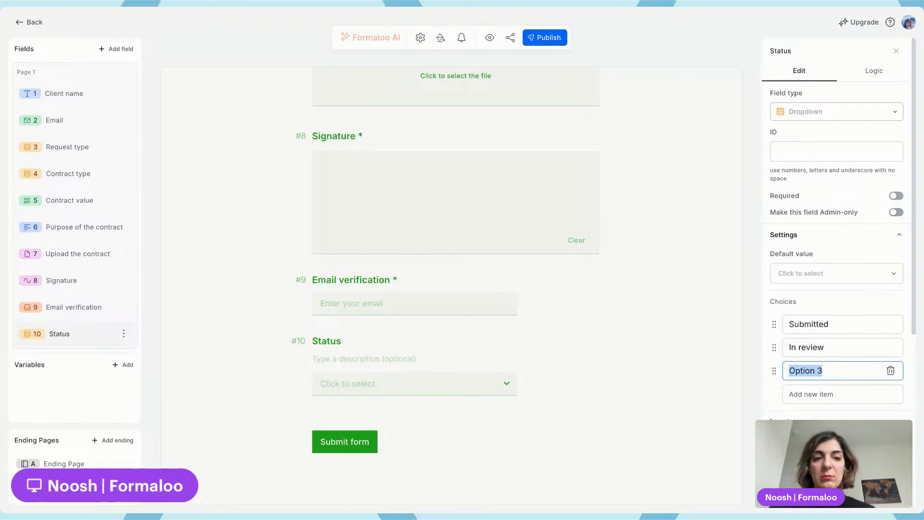
type("Approv")
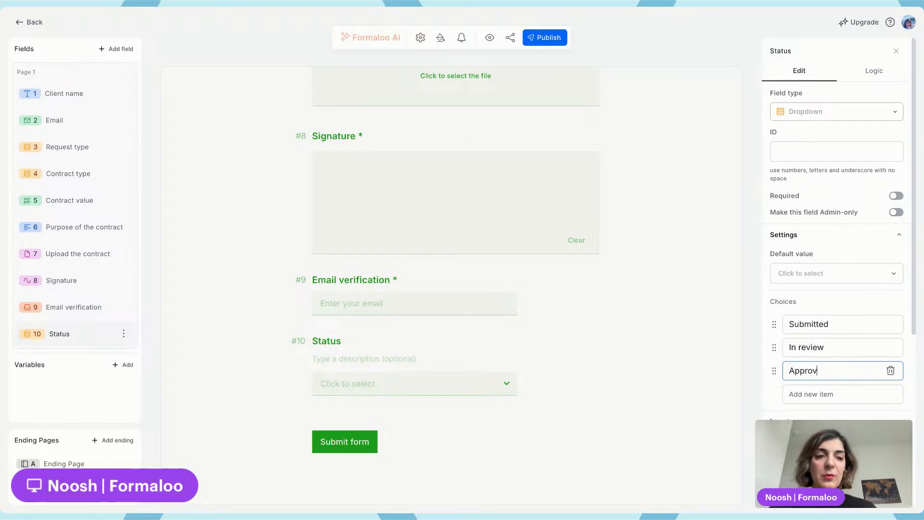
type("ed")
Add the choices Needs an update and Finalized to the Status dropdown and publish the form
left_click(846, 398)
type("R")
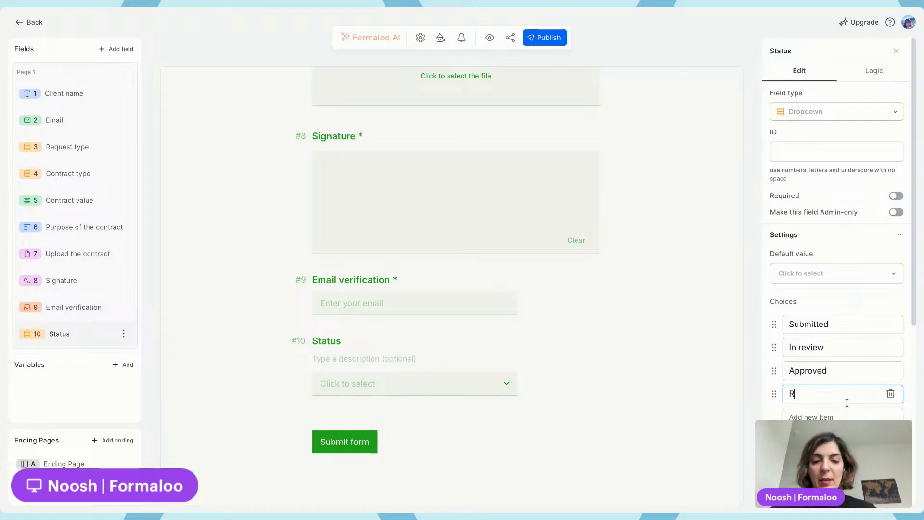
key("BackSpace")
type("Needs")
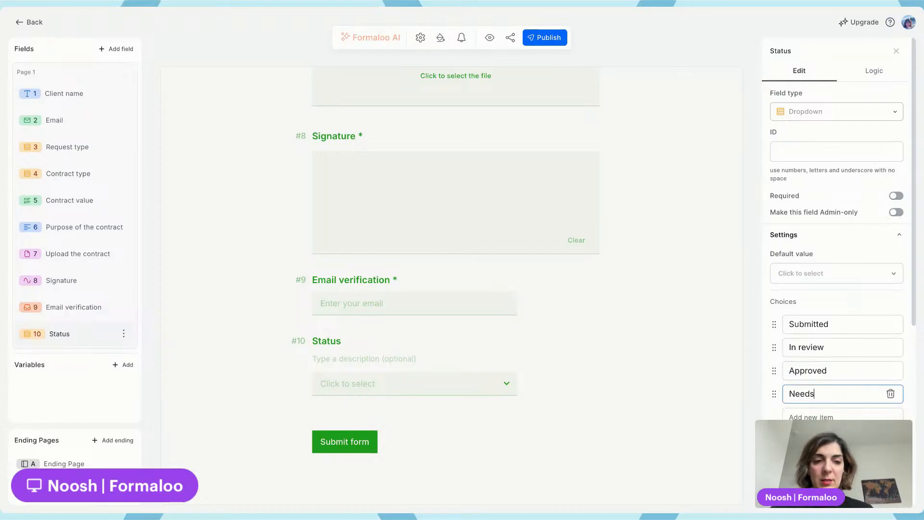
type(" an update")
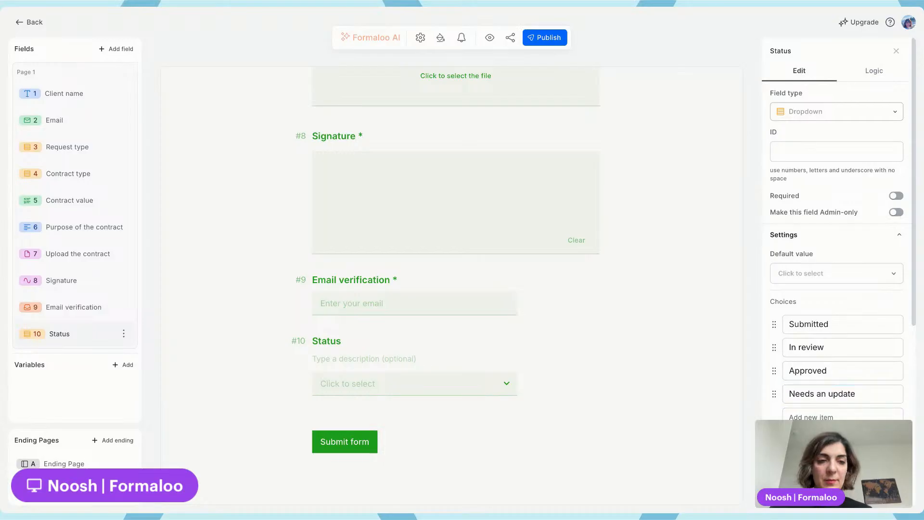
left_click(812, 417)
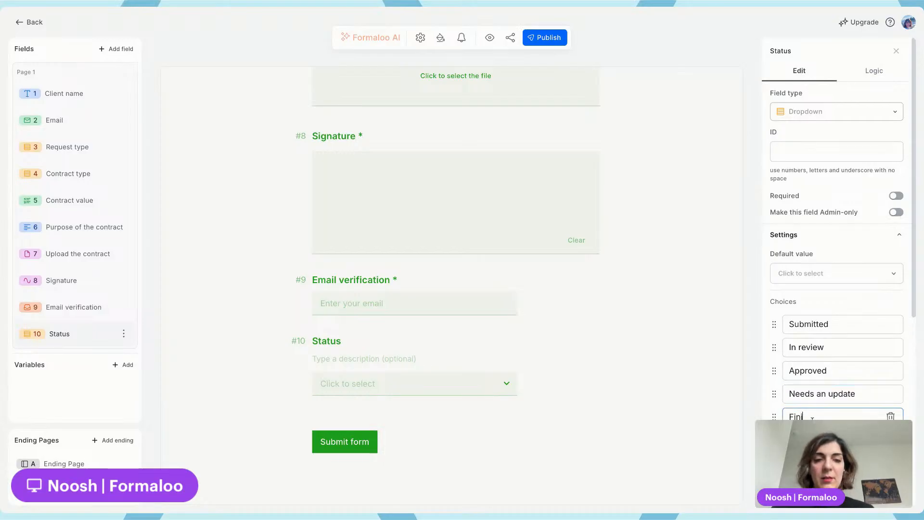
type("Finaliz")
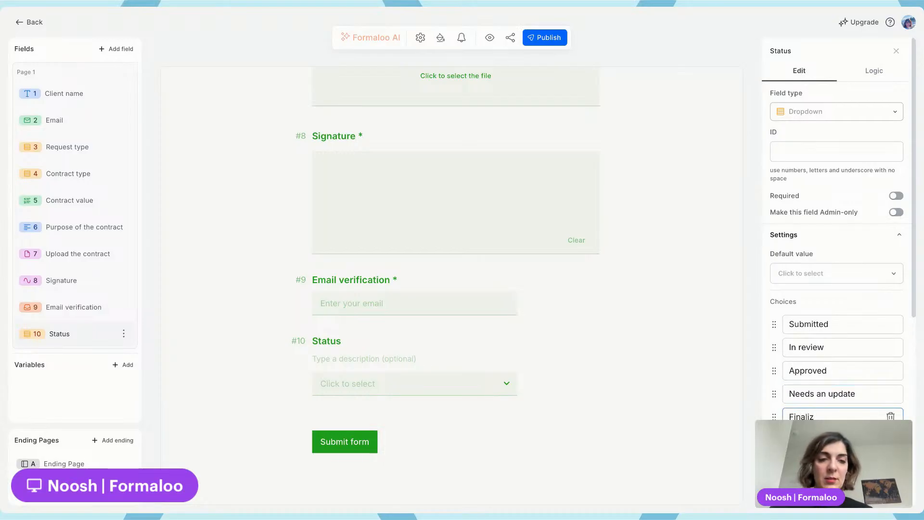
type("ed")
key("Return")
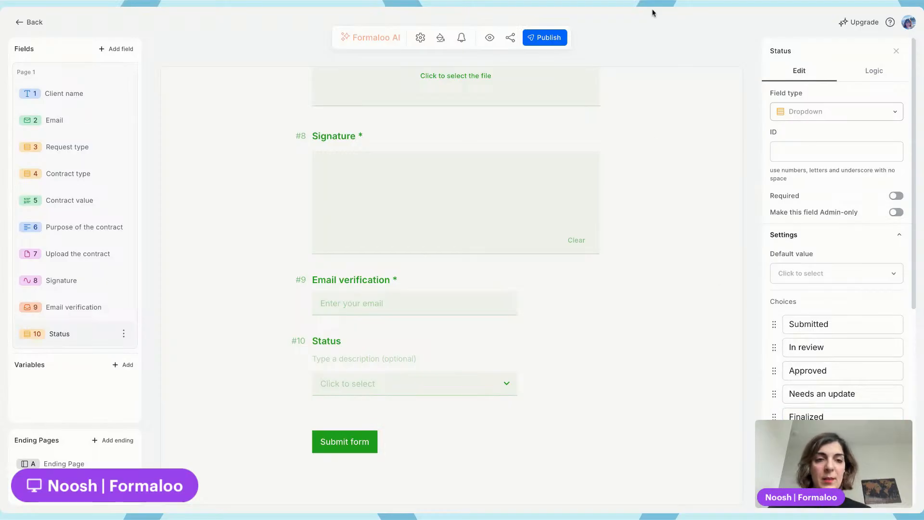
left_click(543, 39)
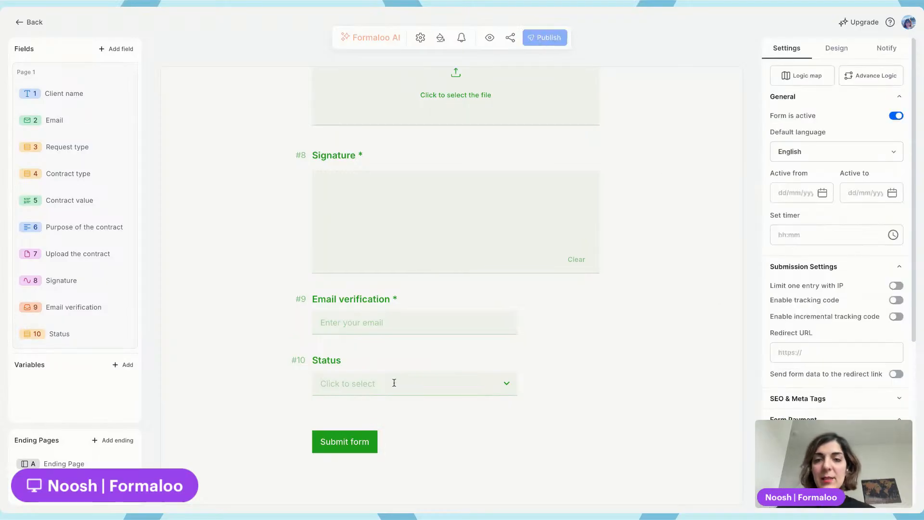
Make the Status field admin-only and publish the form again
left_click(355, 359)
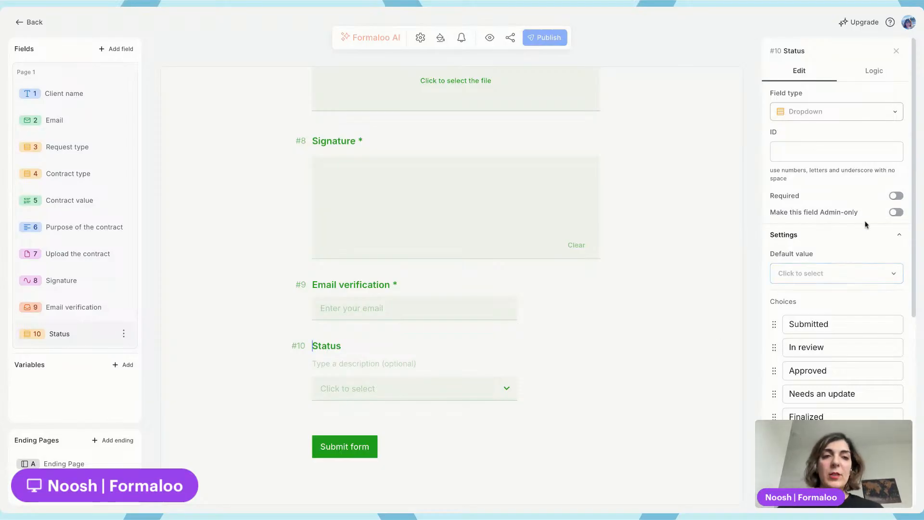
left_click(896, 212)
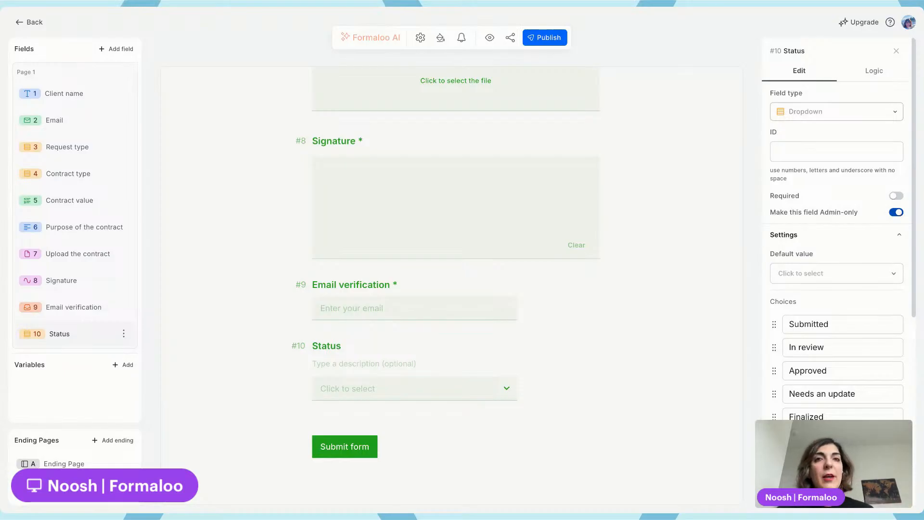
left_click(549, 38)
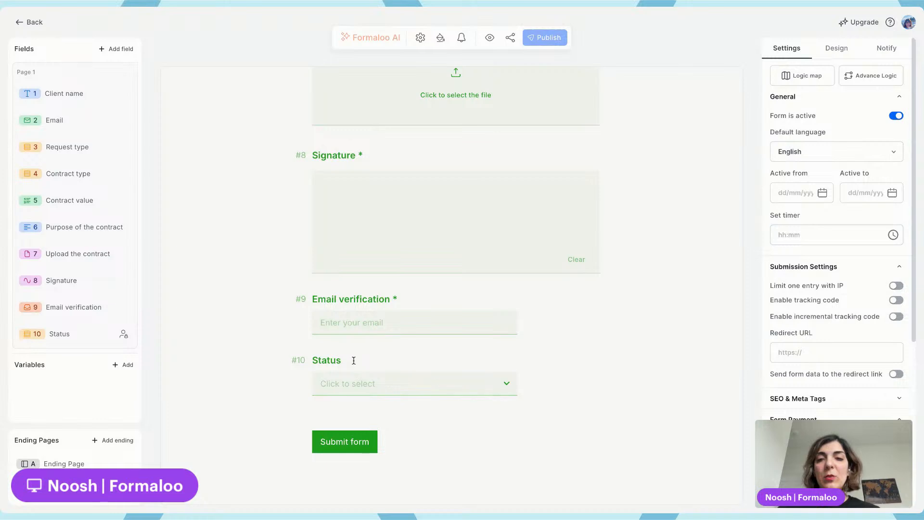
Set the Status field's default value to Submitted and publish the form
left_click(353, 361)
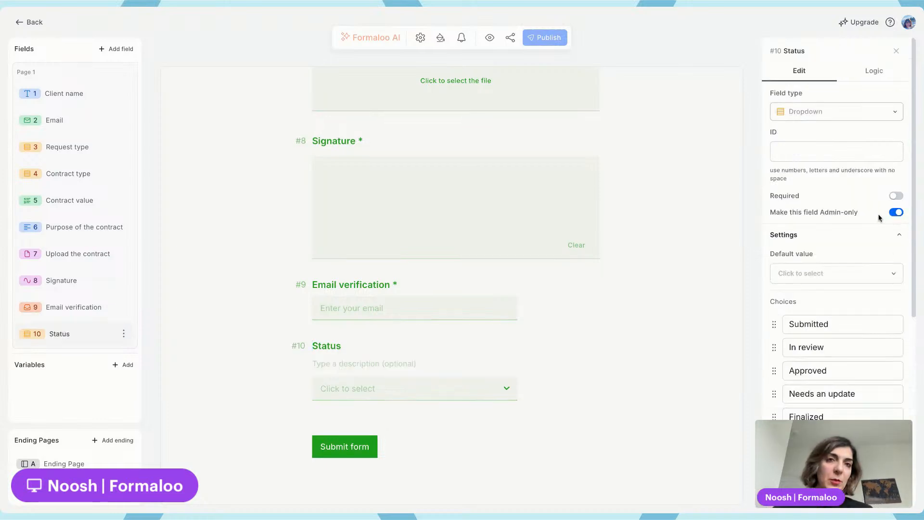
left_click(842, 276)
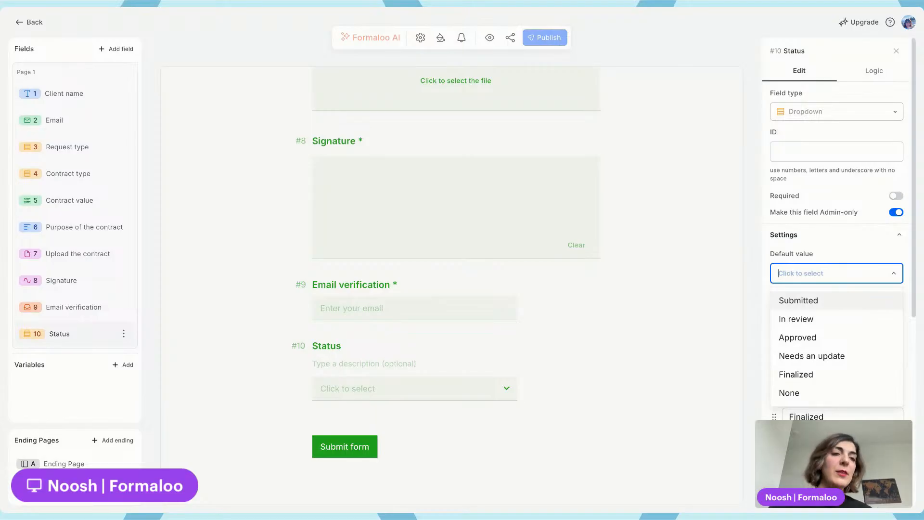
left_click(813, 300)
left_click(548, 37)
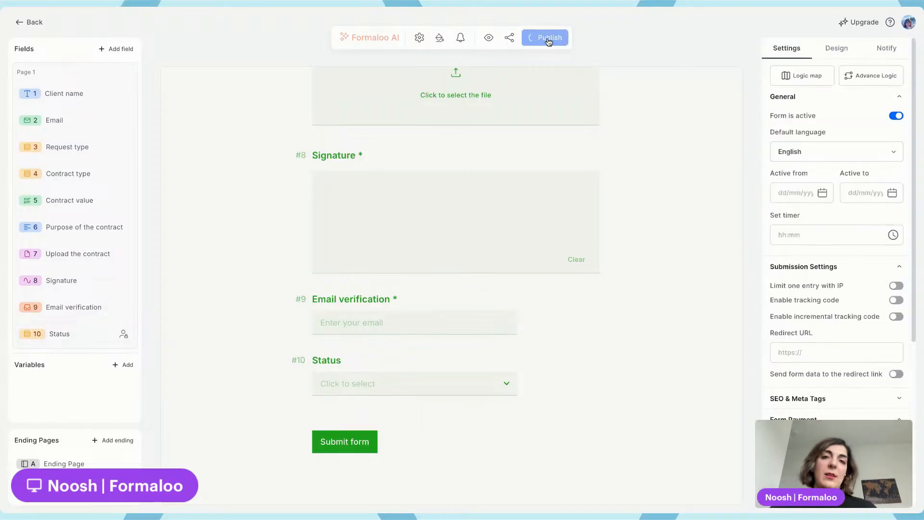
Return to the dashboard and rename the Contract types page to Status
left_click(35, 23)
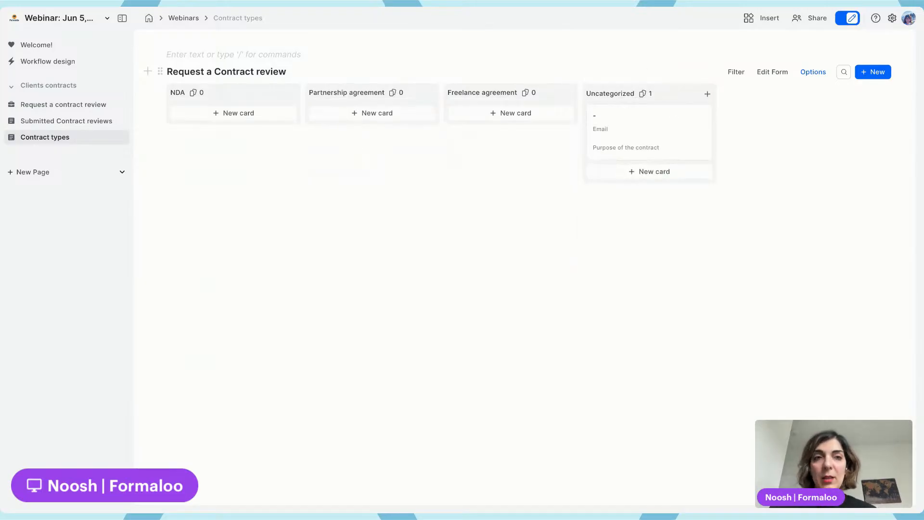
double_click(55, 142)
type("Status")
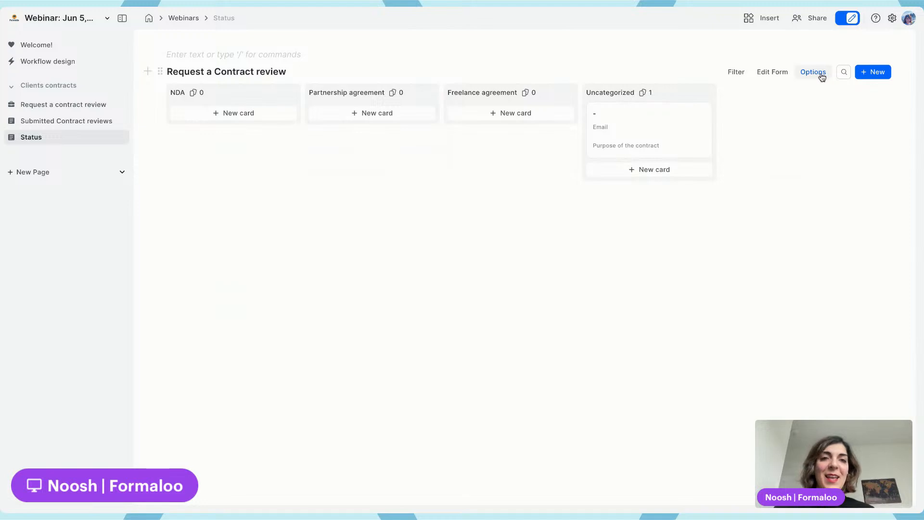
Group the kanban board's columns by the Status field
left_click(820, 75)
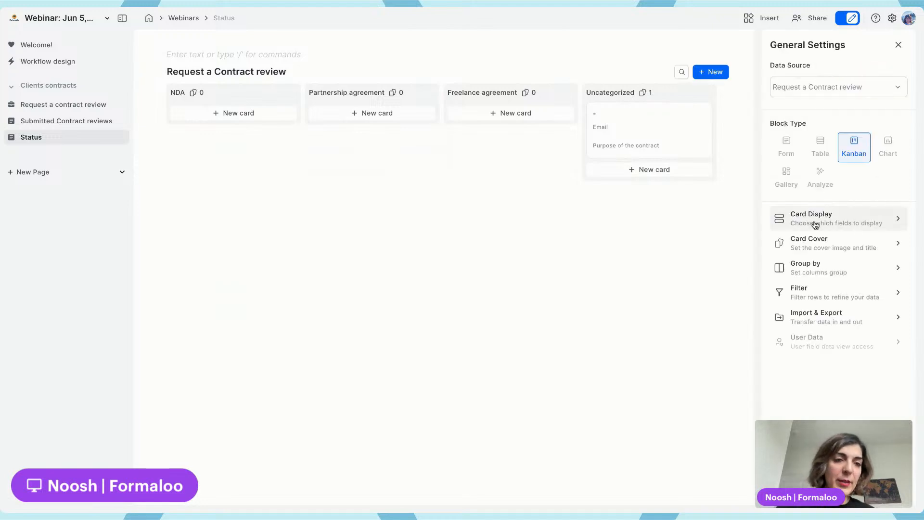
left_click(810, 266)
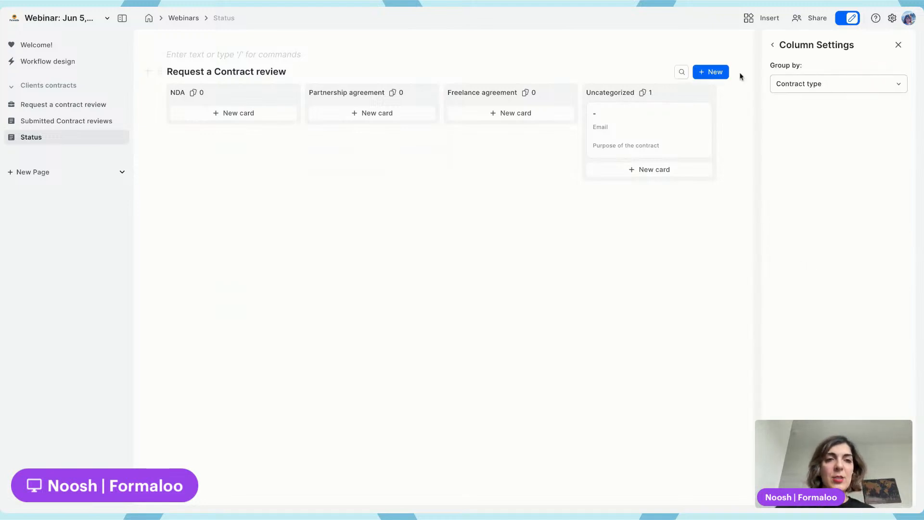
left_click(839, 83)
left_click(798, 138)
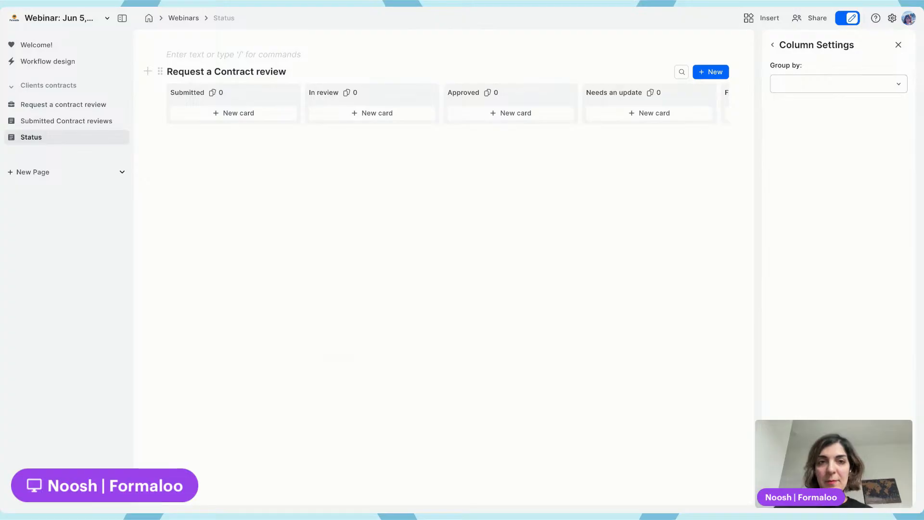
Move the uncategorized card into the Submitted column and close the board settings
scroll(586, 142, "right", 5)
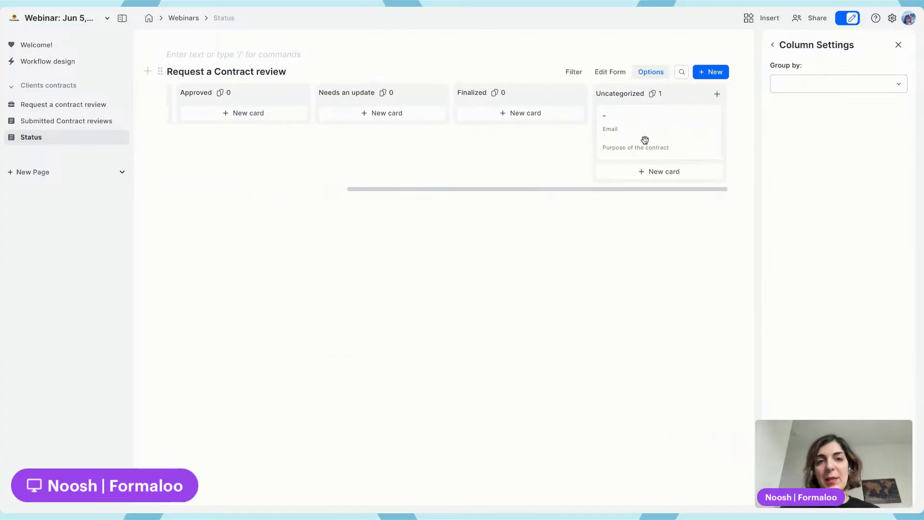
left_click_drag(644, 140, 219, 127)
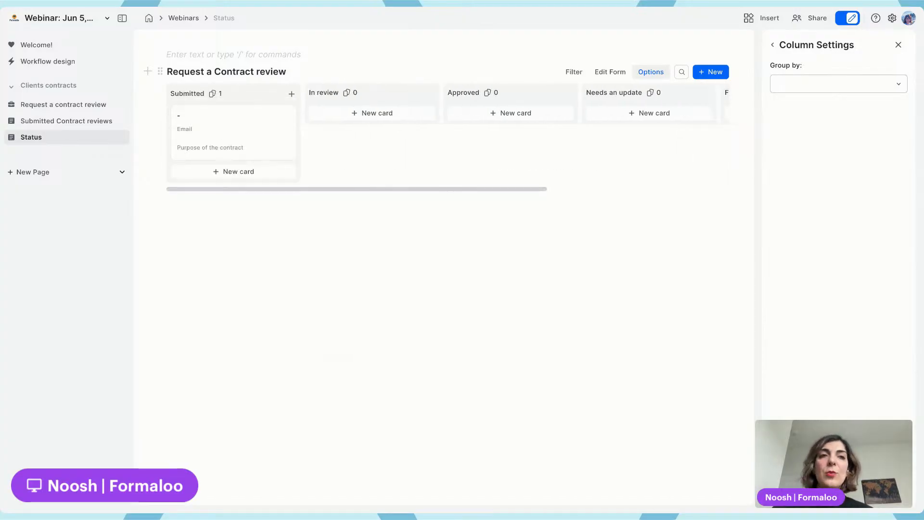
left_click(773, 44)
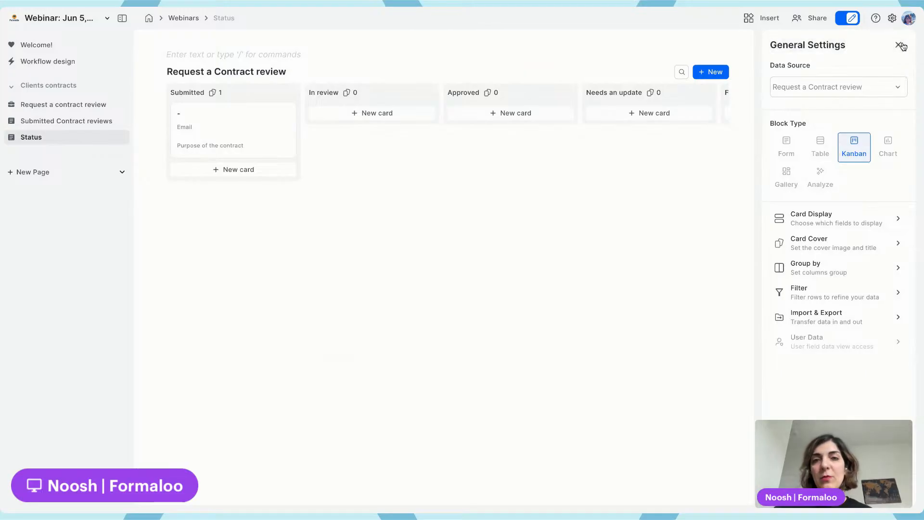
left_click(897, 44)
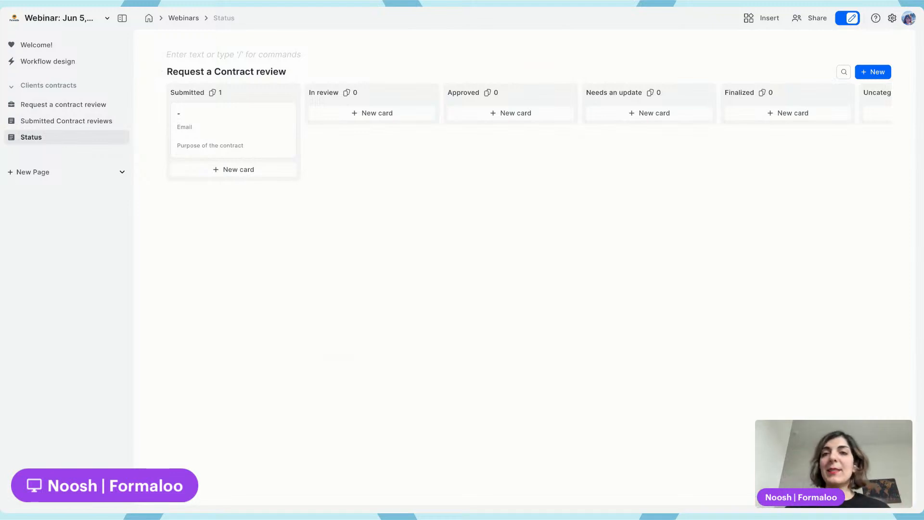
Open the Request a contract review page and fill in the client's full name and e-mail address
left_click(78, 104)
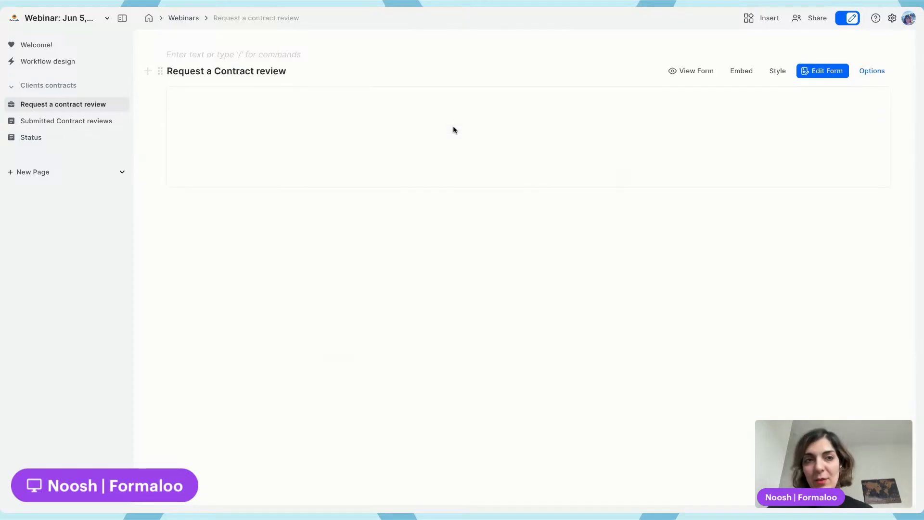
left_click(419, 199)
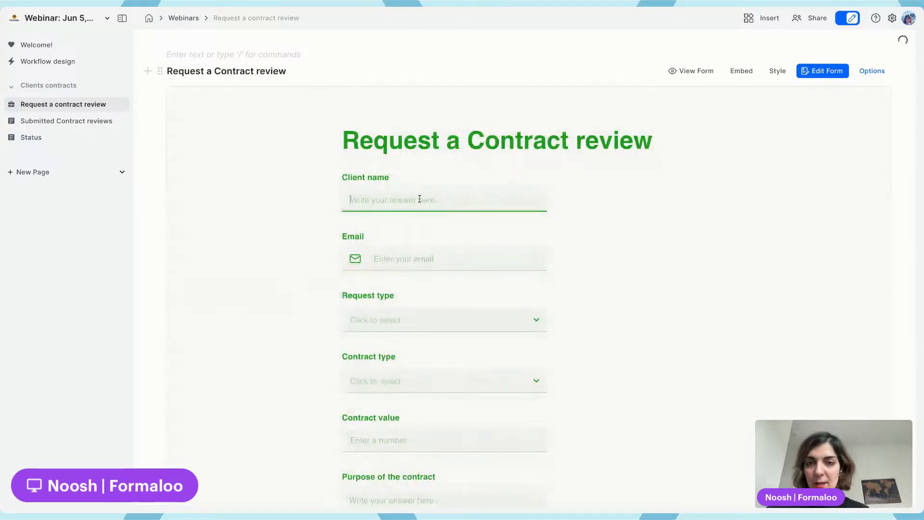
scroll(420, 199, "down", 2)
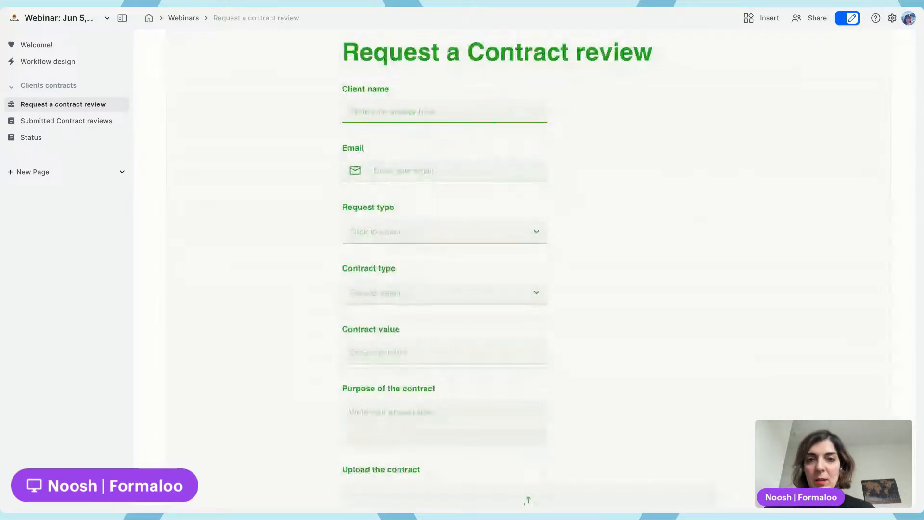
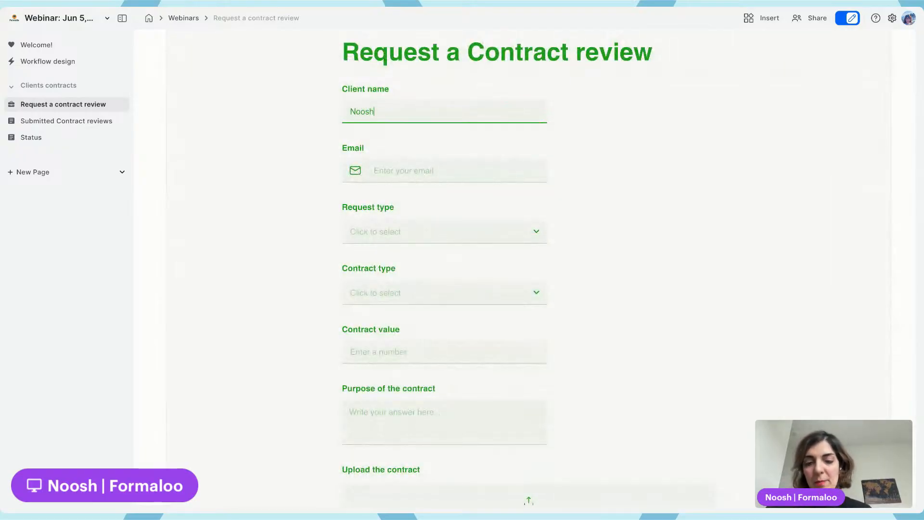
left_click(419, 170)
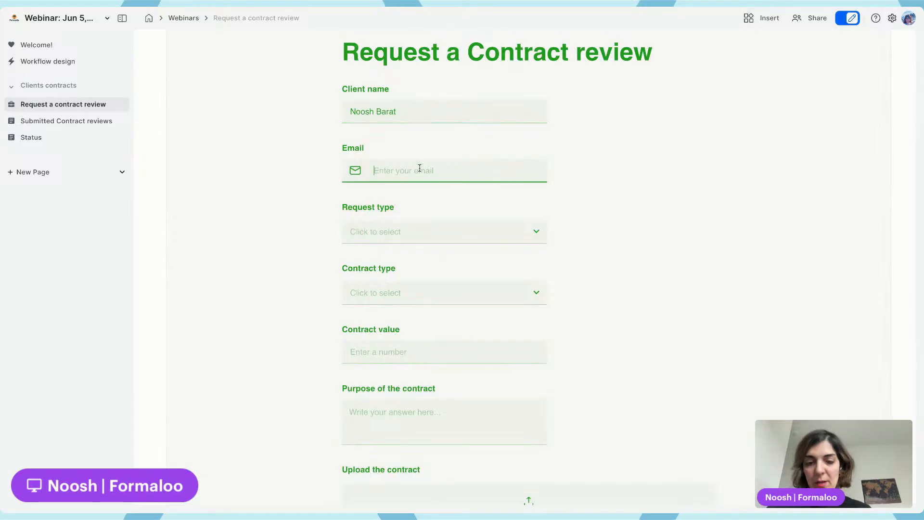
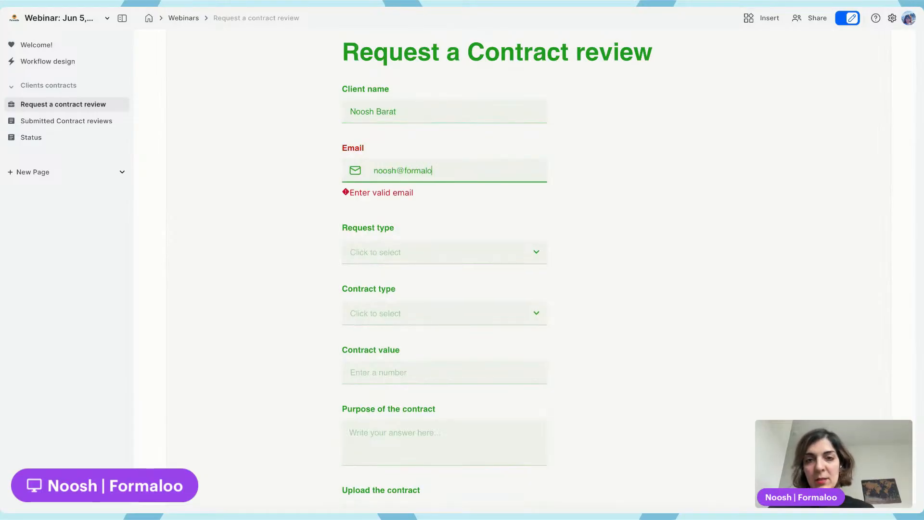
Answer Individual for Request type, NDA for Contract type, and 6000 for Contract value
left_click(423, 235)
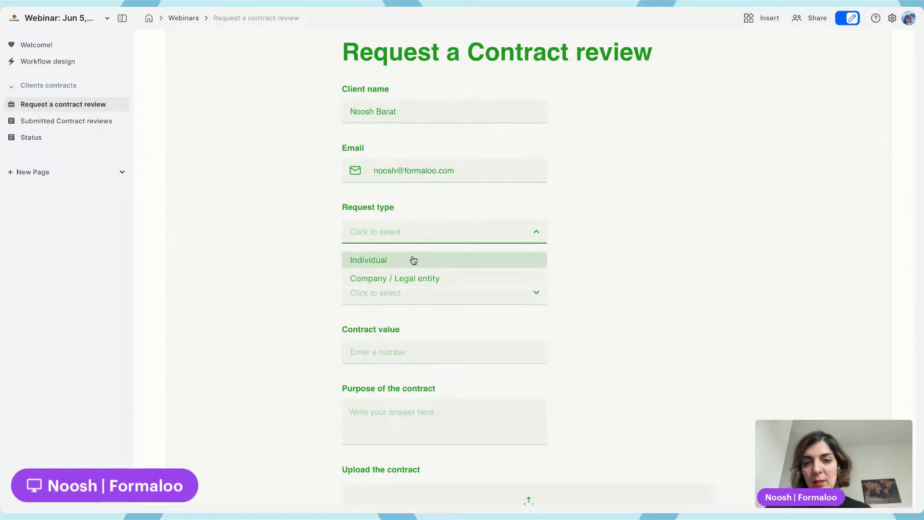
left_click(413, 260)
left_click(424, 292)
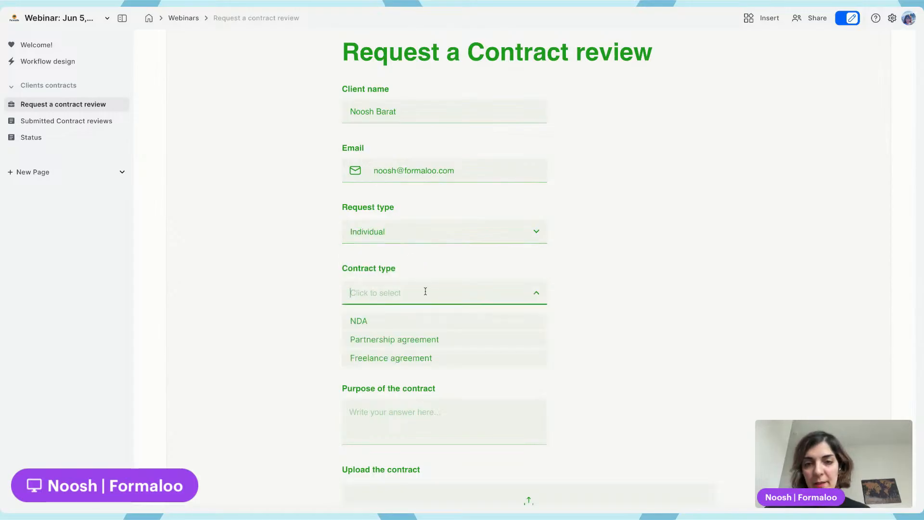
left_click(414, 322)
scroll(414, 332, "down", 3)
left_click(429, 199)
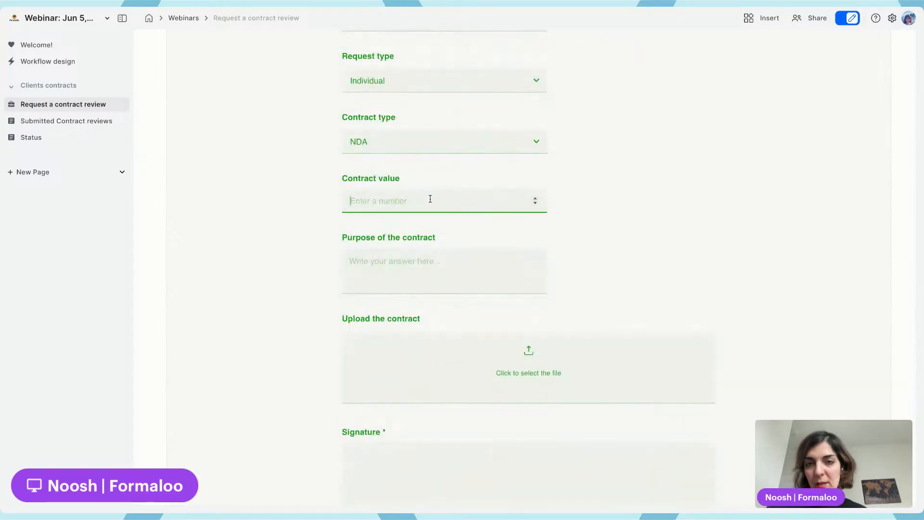
type("6000")
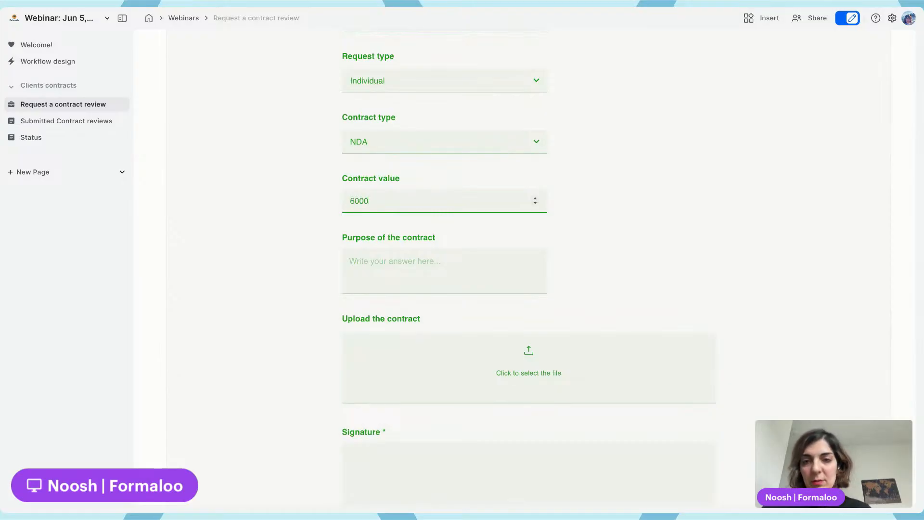
Enter "NDA review request" as the purpose of the contract
left_click(442, 258)
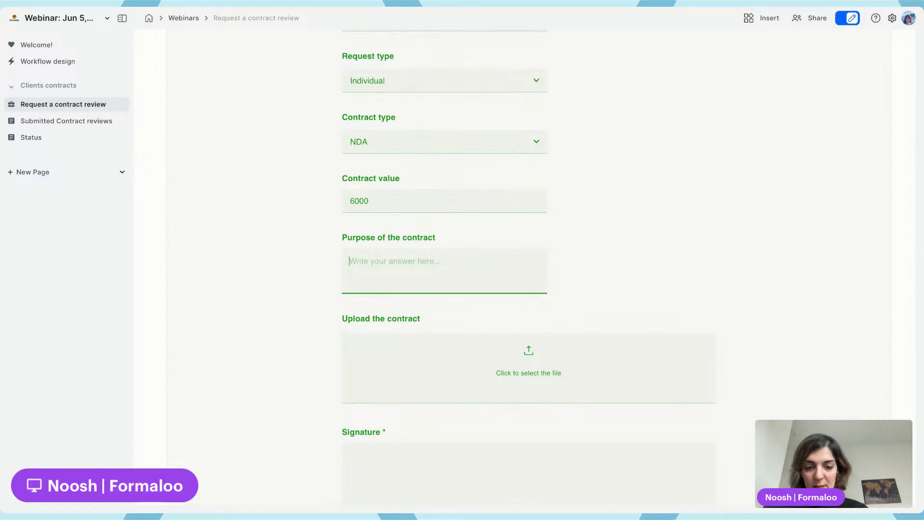
type("NDA r")
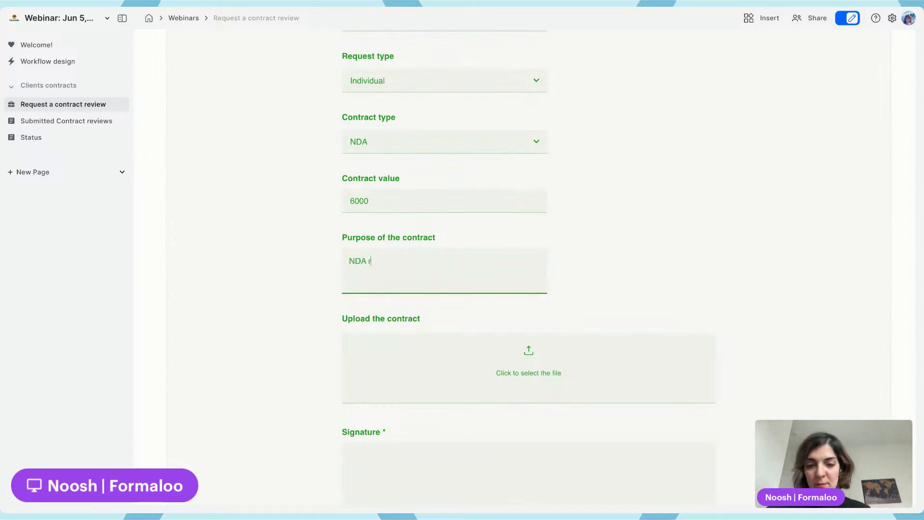
type("eview request")
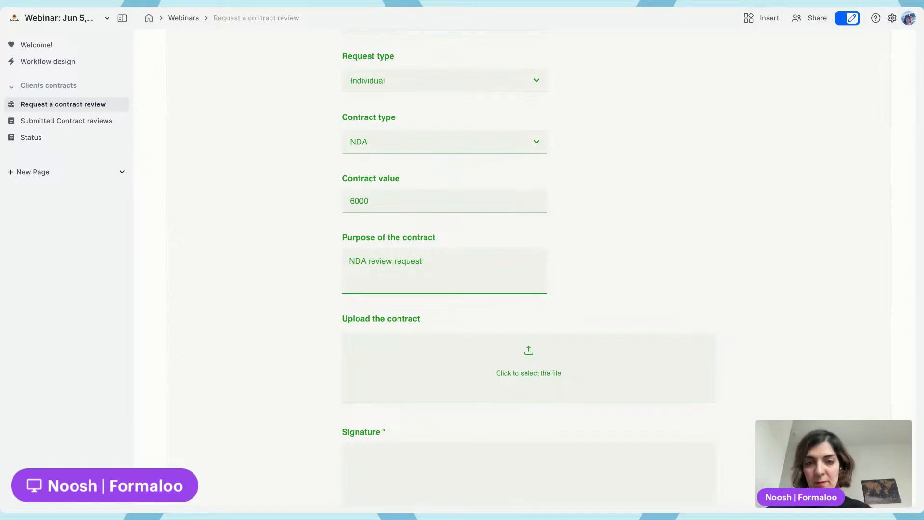
scroll(527, 282, "down", 3)
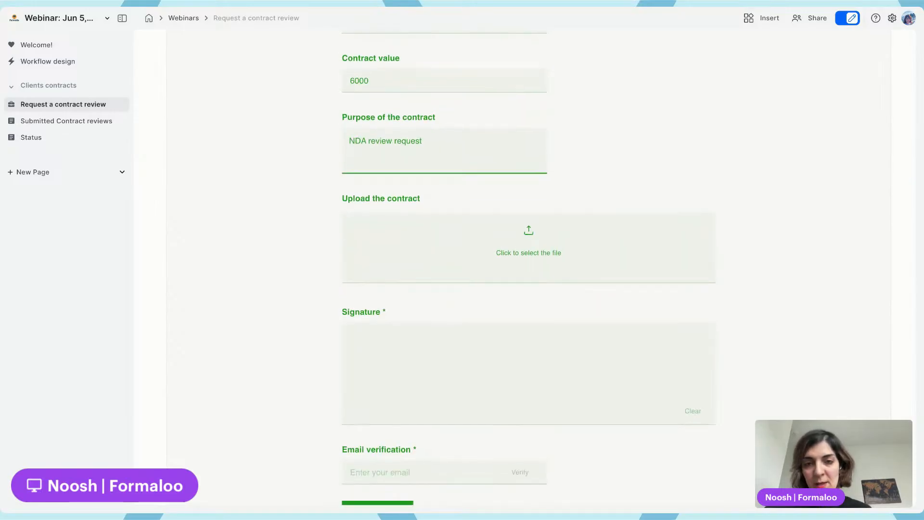
Draw a signature and request an e-mail verification code for the client's address
left_click_drag(422, 401, 549, 337)
left_click(440, 473)
scroll(440, 473, "down", 1)
left_click(440, 486)
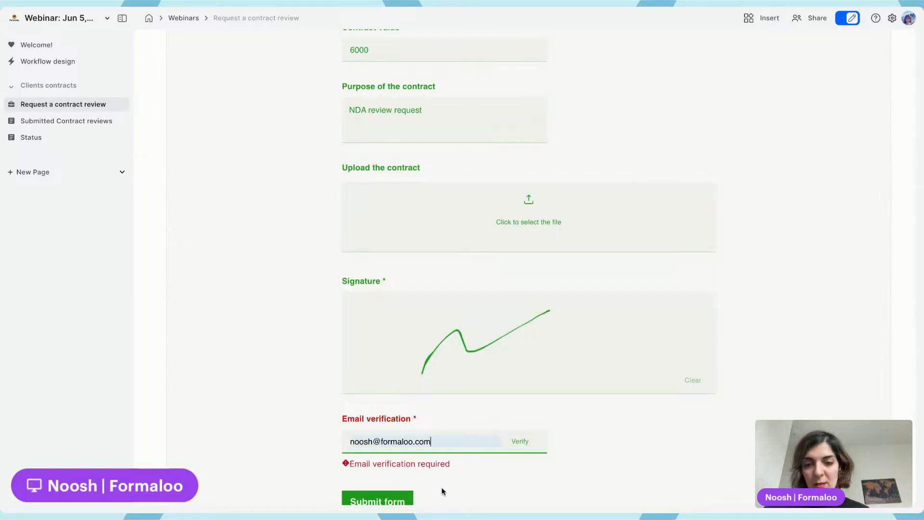
left_click(528, 446)
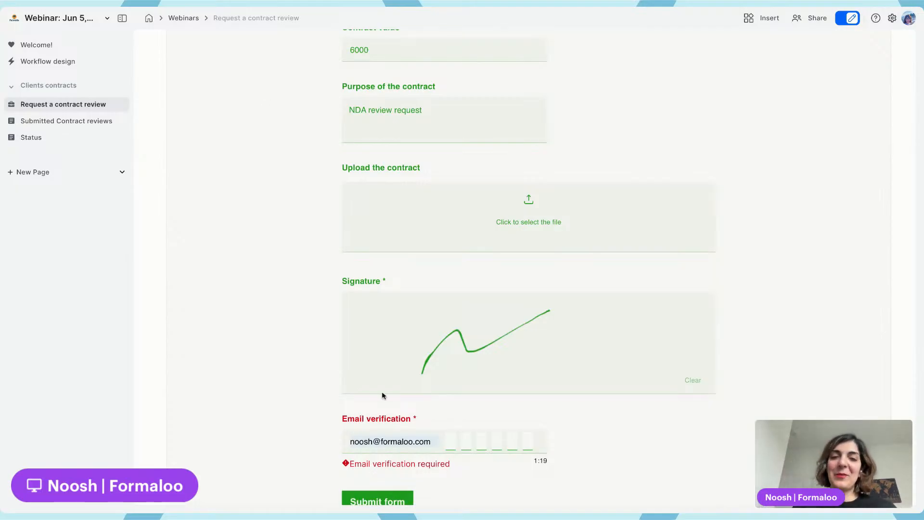
Copy the verification code from the received e-mail and paste it into the Email verification field
left_click_drag(591, 321, 647, 320)
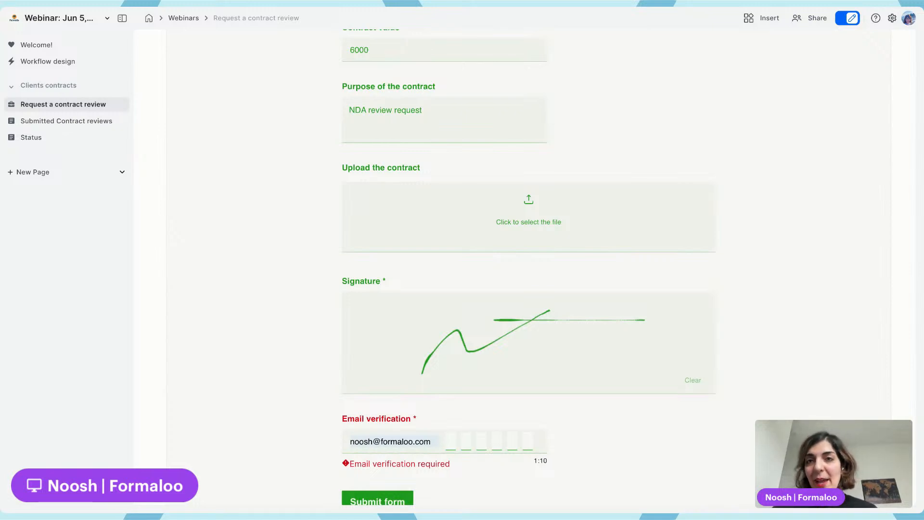
left_click(343, 6)
triple_click(547, 299)
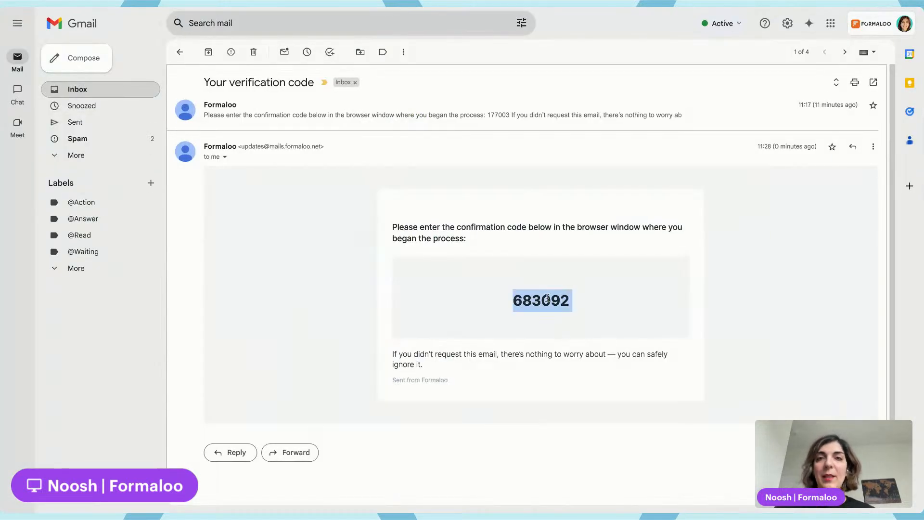
key("super+c")
left_click(273, 7)
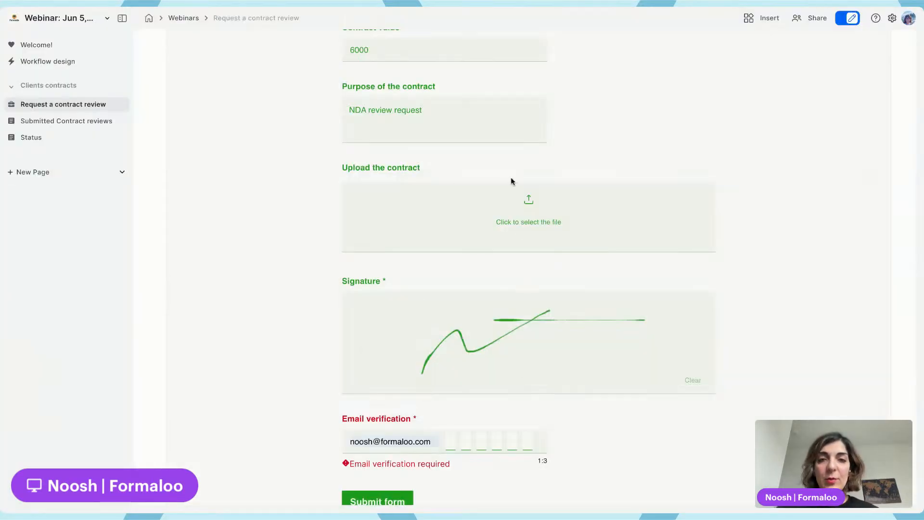
left_click(451, 435)
key("super+v")
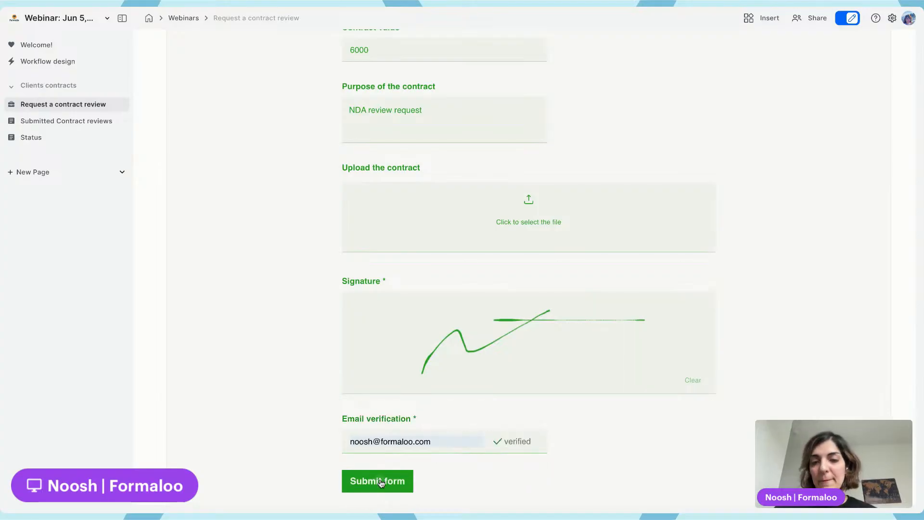
Submit the test entry and reopen the form for editing
left_click(380, 482)
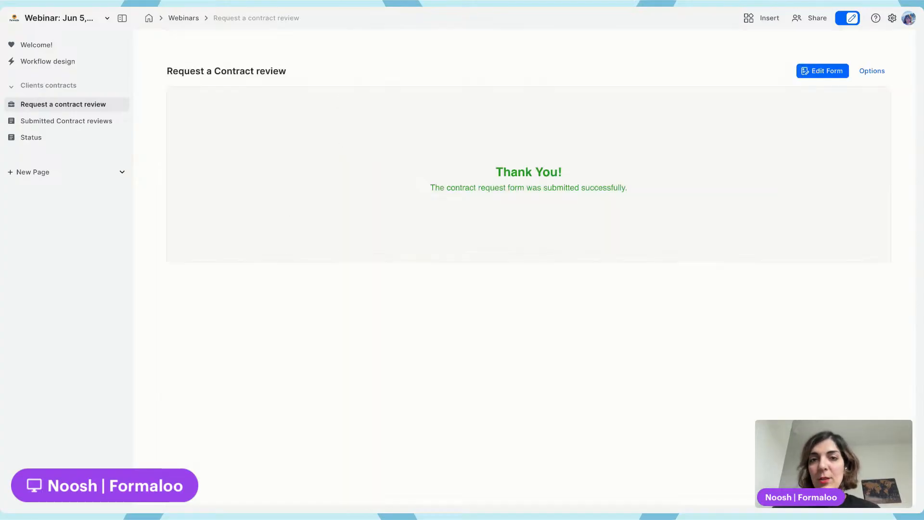
left_click(812, 73)
scroll(454, 180, "down", 5)
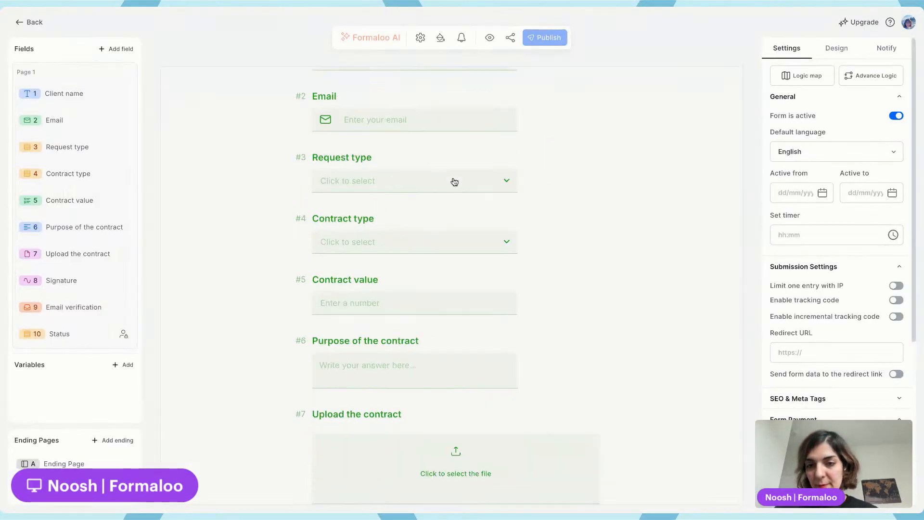
scroll(398, 301, "down", 5)
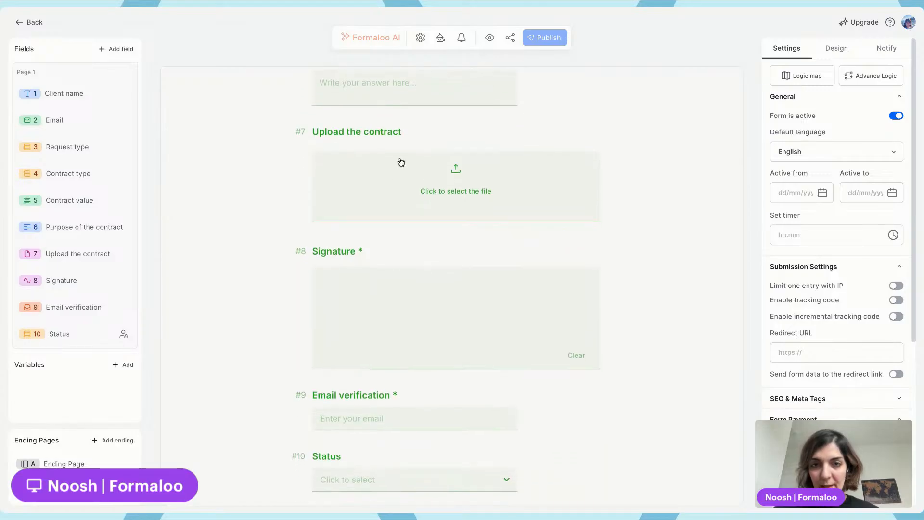
Try enabling multiple file uploads on the Upload the contract field, switch it back off and publish
left_click(403, 130)
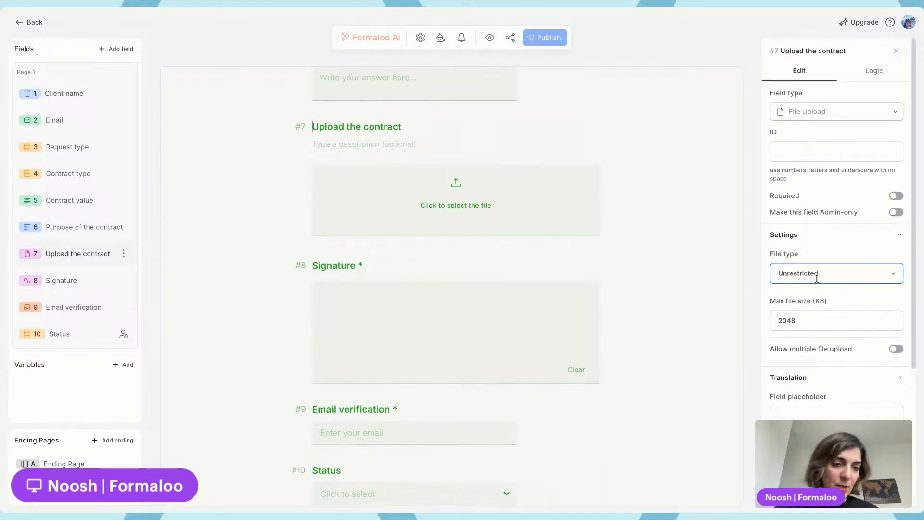
scroll(816, 280, "down", 1)
left_click_drag(770, 295, 862, 295)
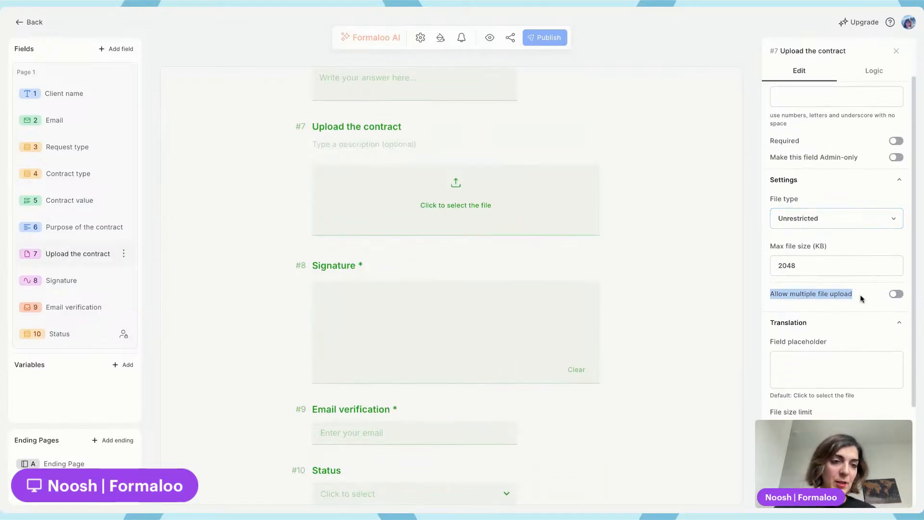
left_click(897, 295)
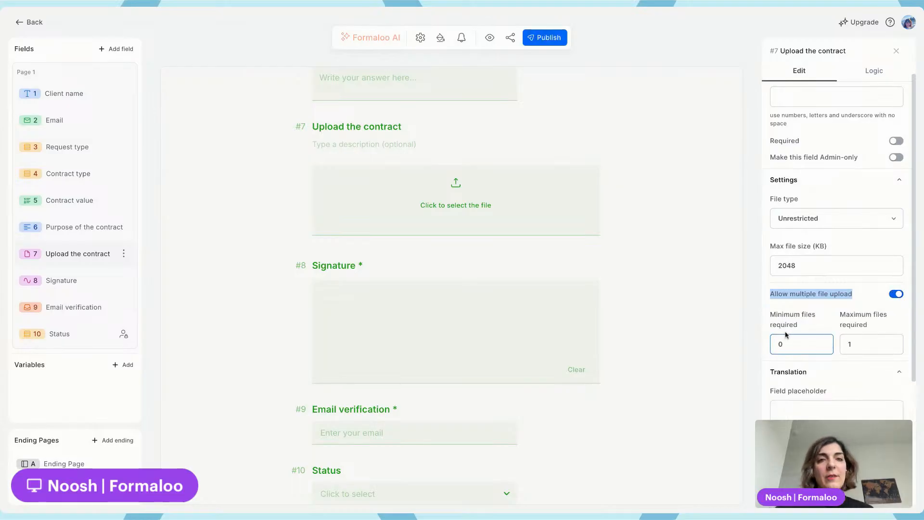
left_click(894, 295)
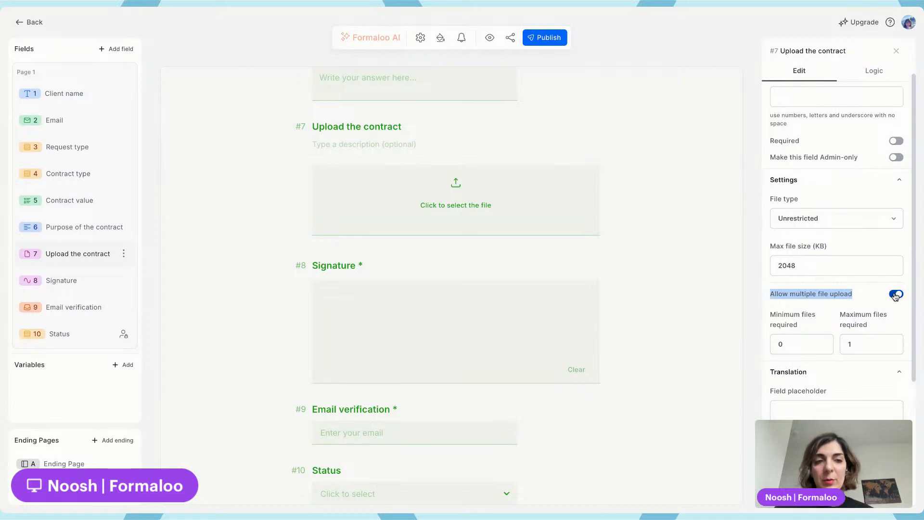
left_click(833, 294)
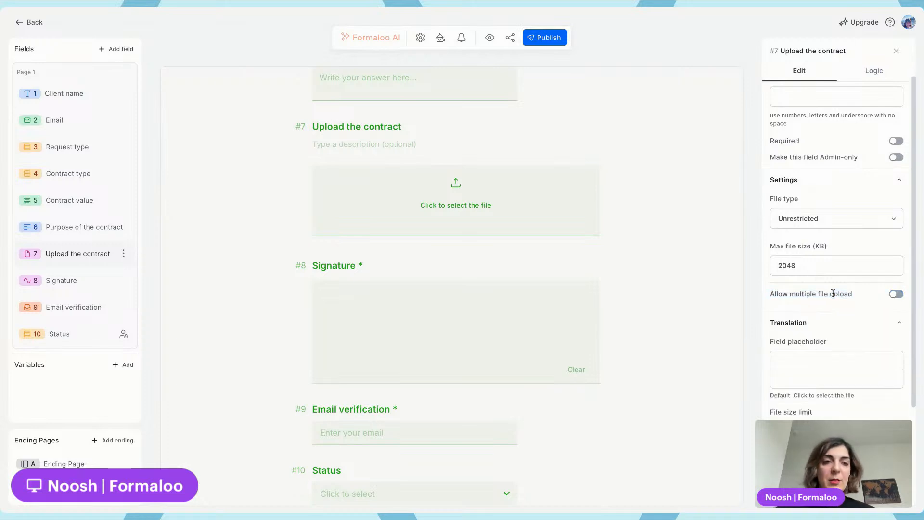
left_click(543, 43)
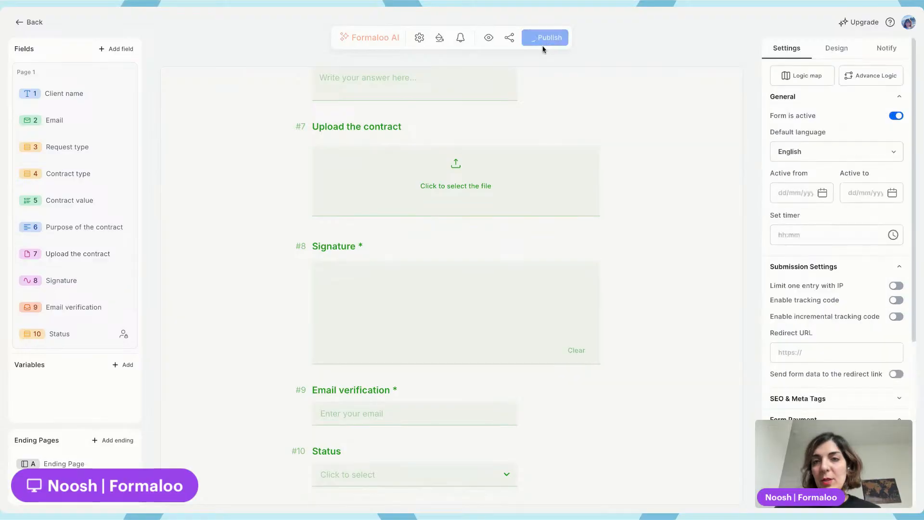
Open the Submitted Contract reviews table and view the signature of the submitted entry enlarged
left_click(30, 22)
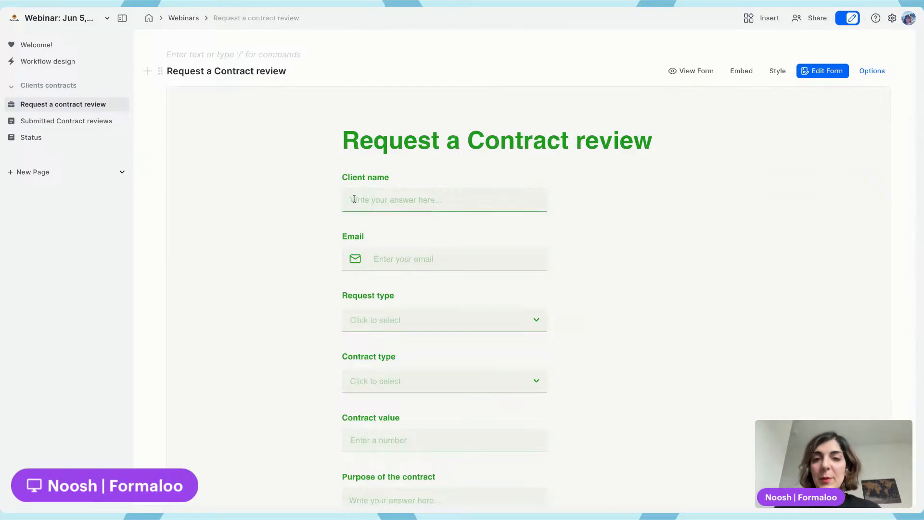
scroll(353, 199, "down", 3)
left_click(66, 120)
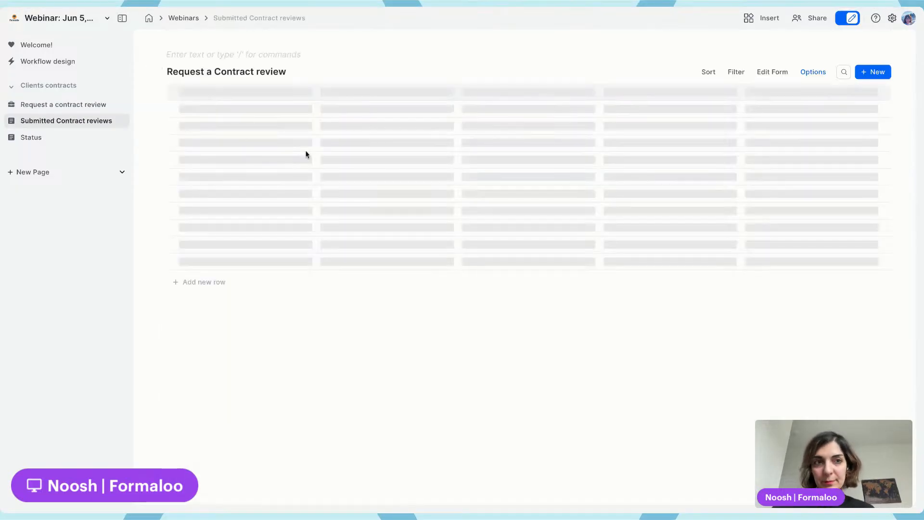
scroll(477, 154, "right", 10)
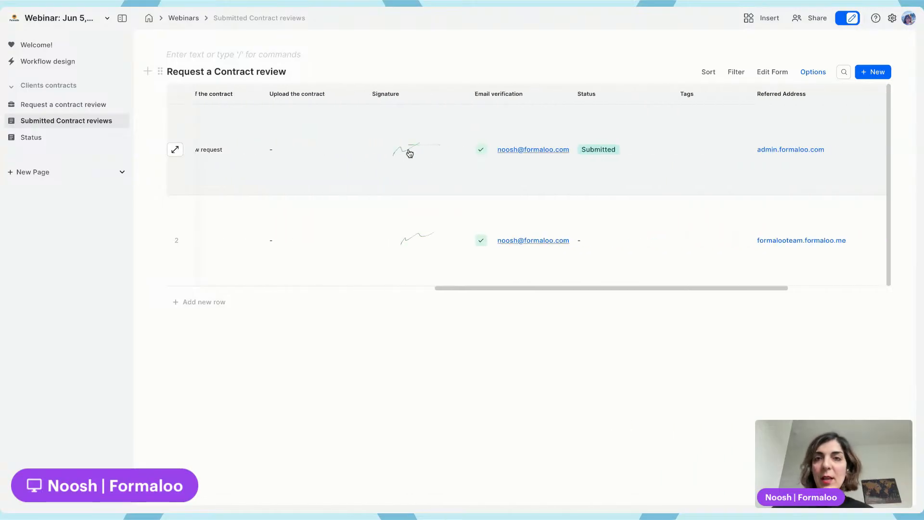
left_click(409, 154)
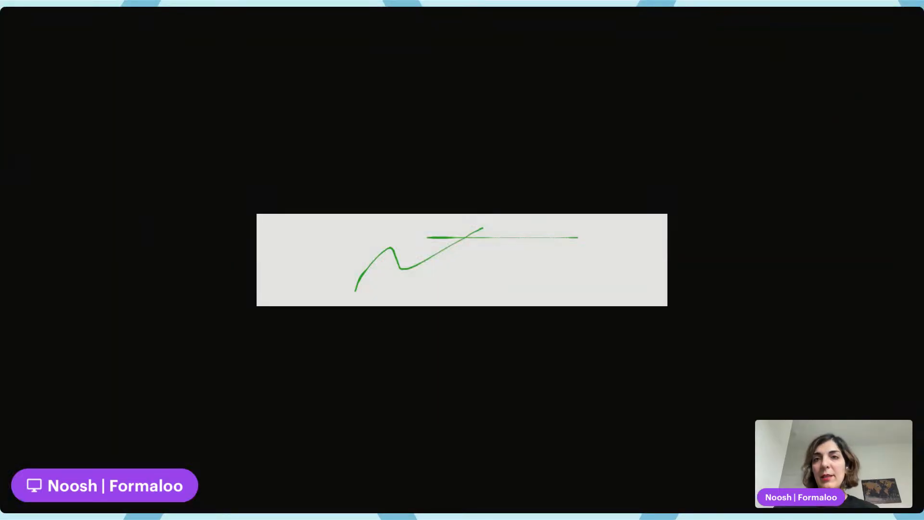
key("Escape")
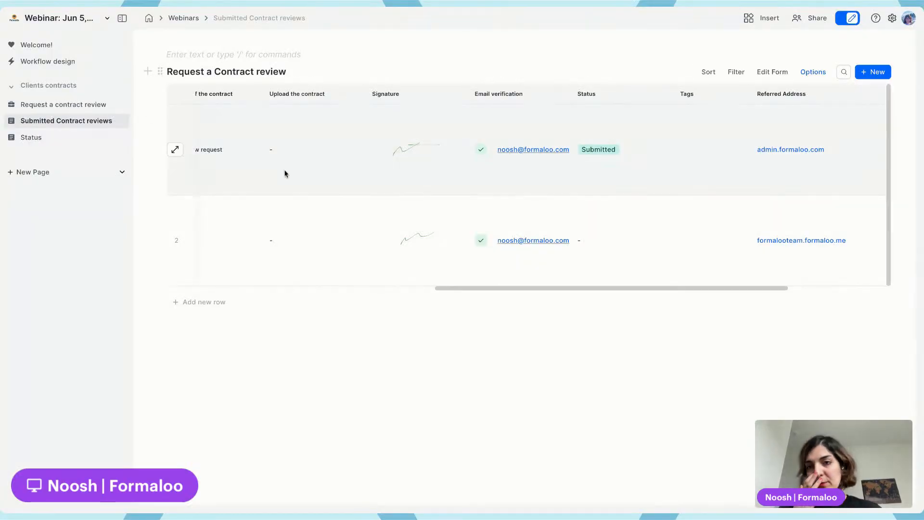
scroll(285, 173, "left", 6)
Open the submitted request's card on the Status board and download it as a PDF
left_click(54, 137)
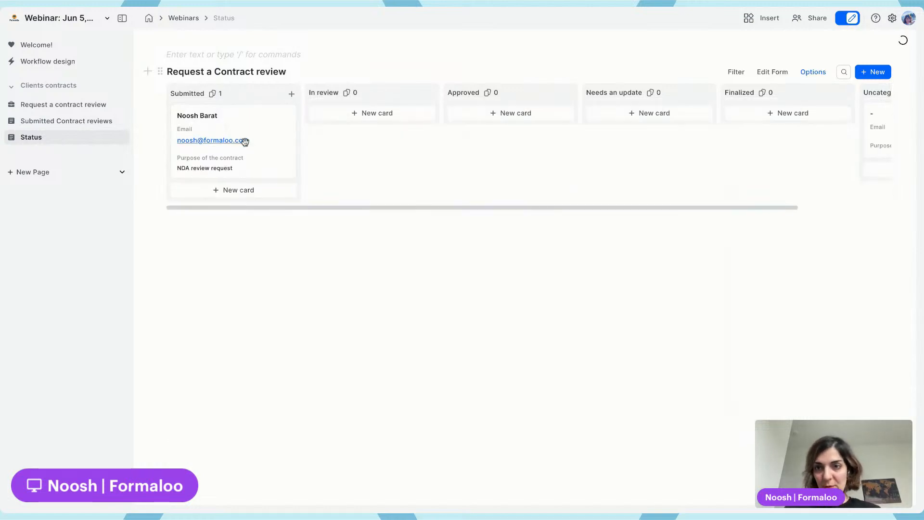
left_click(224, 115)
scroll(709, 211, "down", 4)
scroll(709, 212, "down", 6)
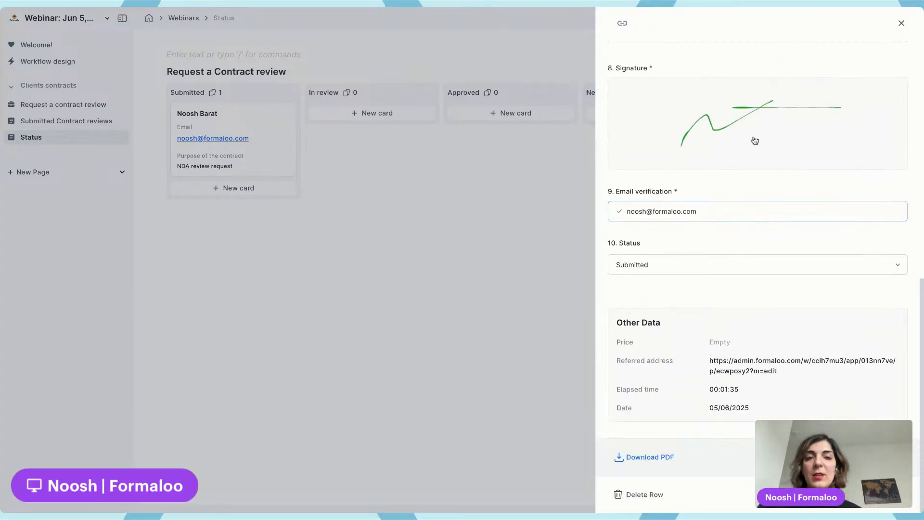
scroll(754, 140, "up", 10)
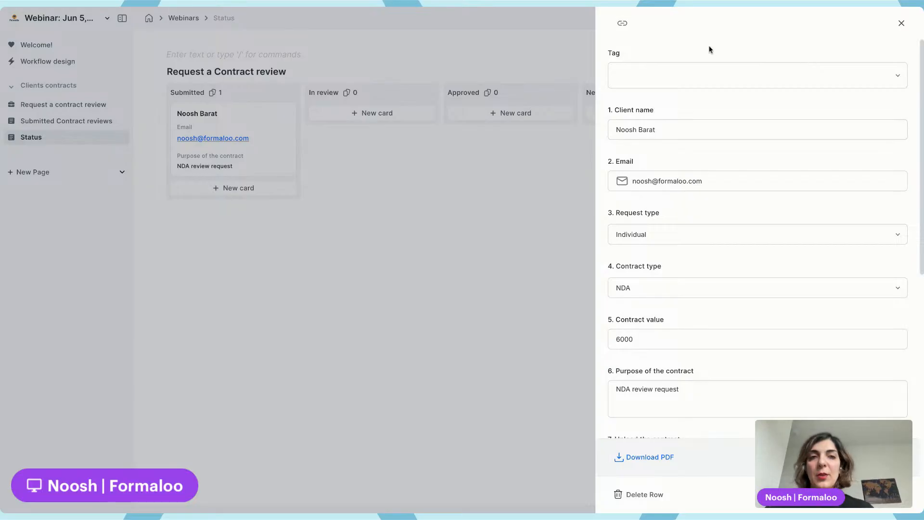
left_click(643, 463)
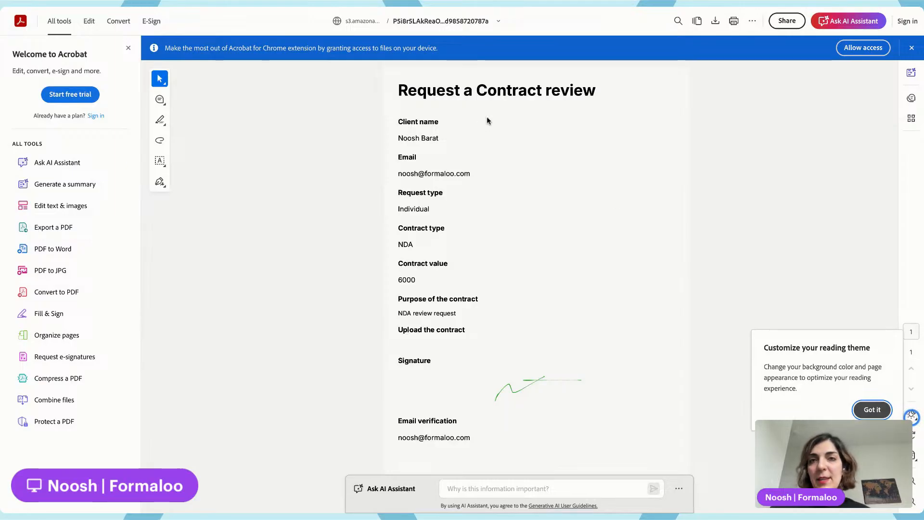
Return to the dashboard and move the request card from Submitted to the In review column
left_click(333, 7)
left_click(533, 67)
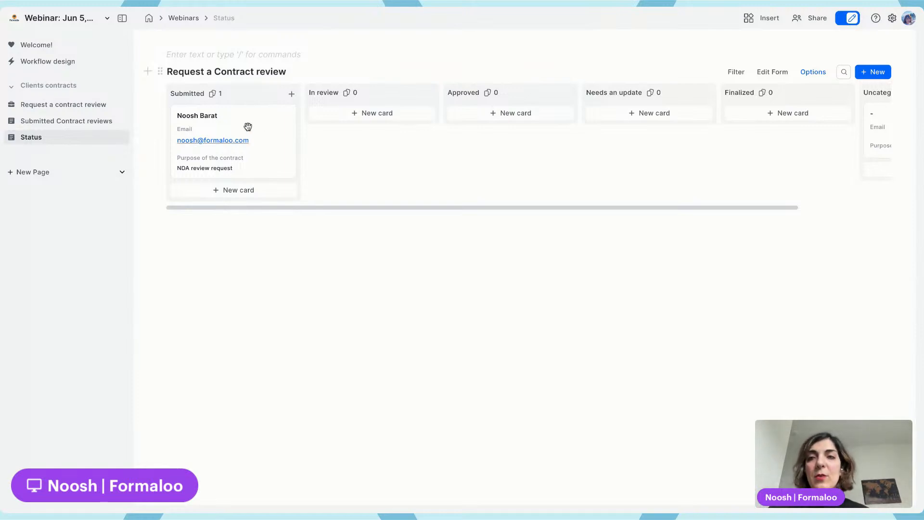
left_click_drag(248, 126, 392, 132)
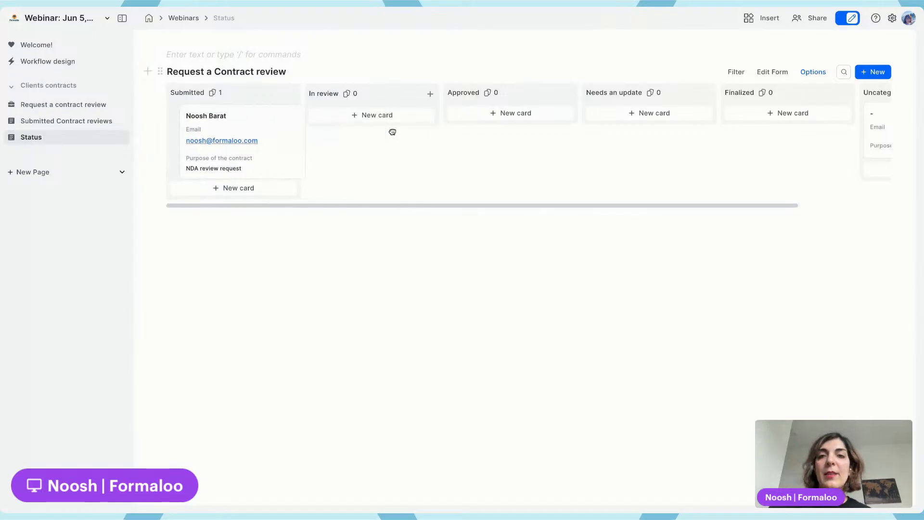
left_click_drag(229, 118, 388, 109)
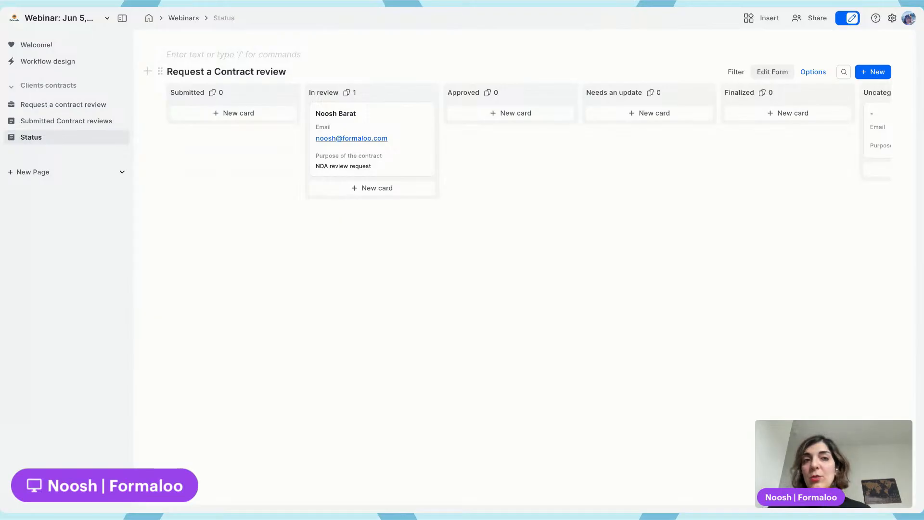
Add a Long Text field titled Review notes at the end of the form and publish it
left_click(774, 72)
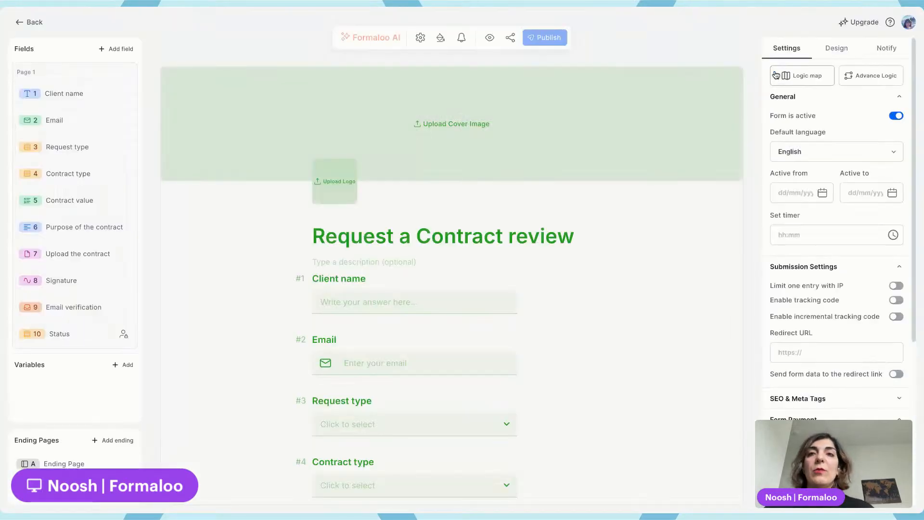
scroll(440, 331, "down", 10)
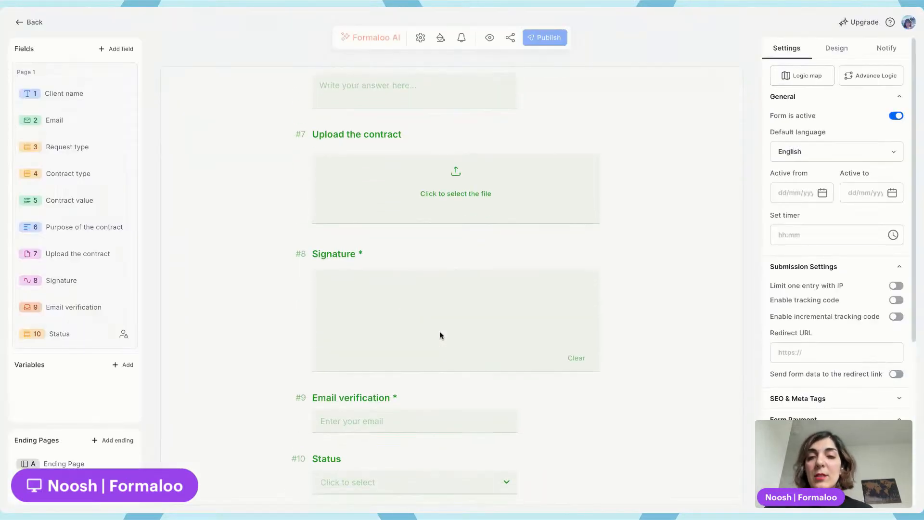
left_click(113, 50)
left_click(144, 133)
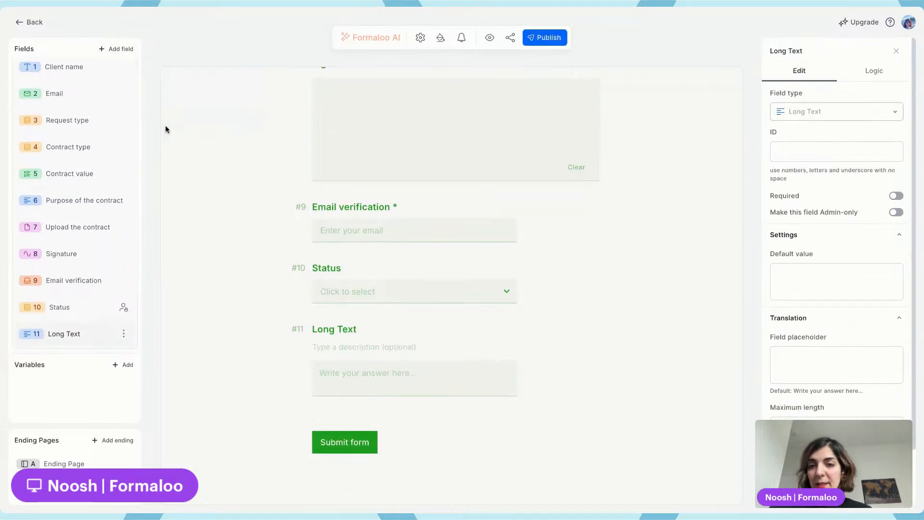
triple_click(334, 330)
type("R")
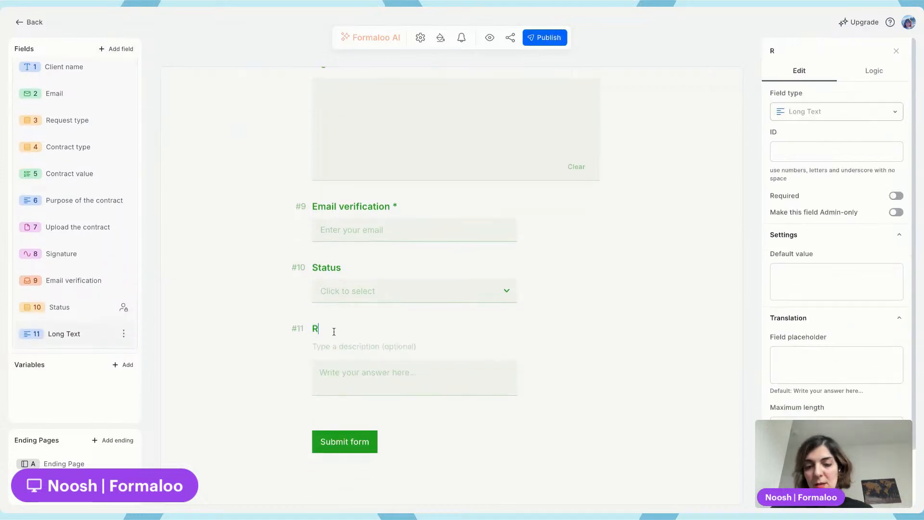
type("eview")
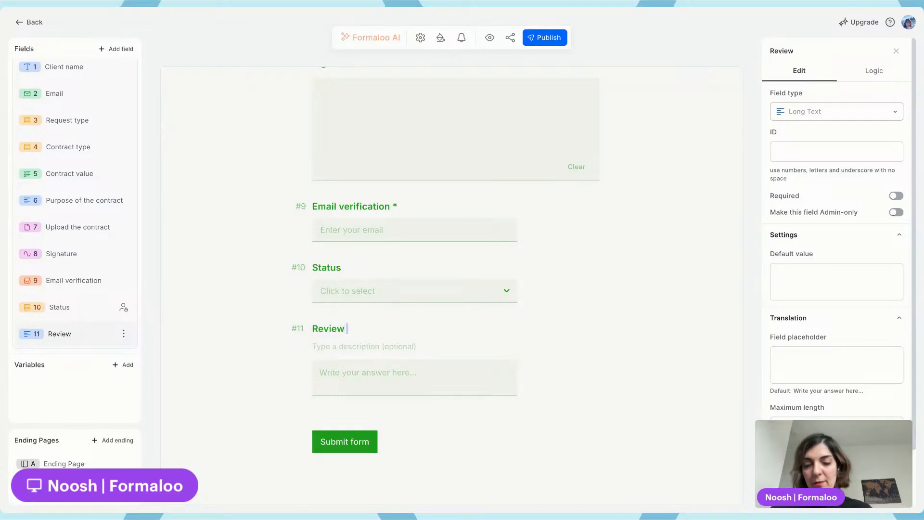
type(" notes")
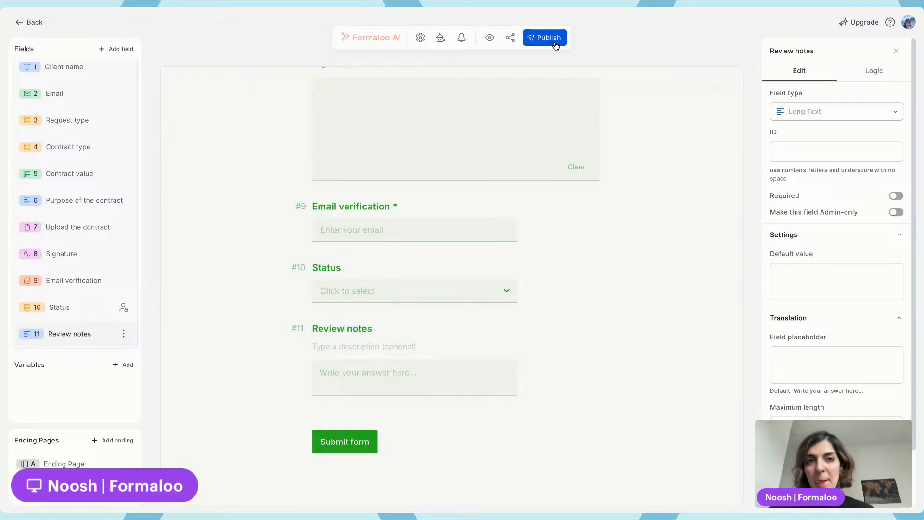
left_click(555, 44)
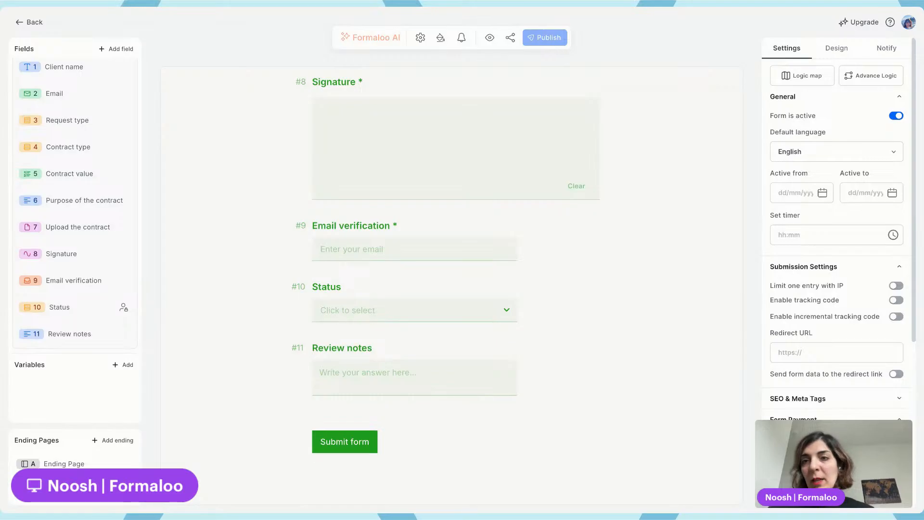
Make the Review notes field admin-only, publish the form and go back to the dashboard
left_click(374, 358)
left_click(896, 212)
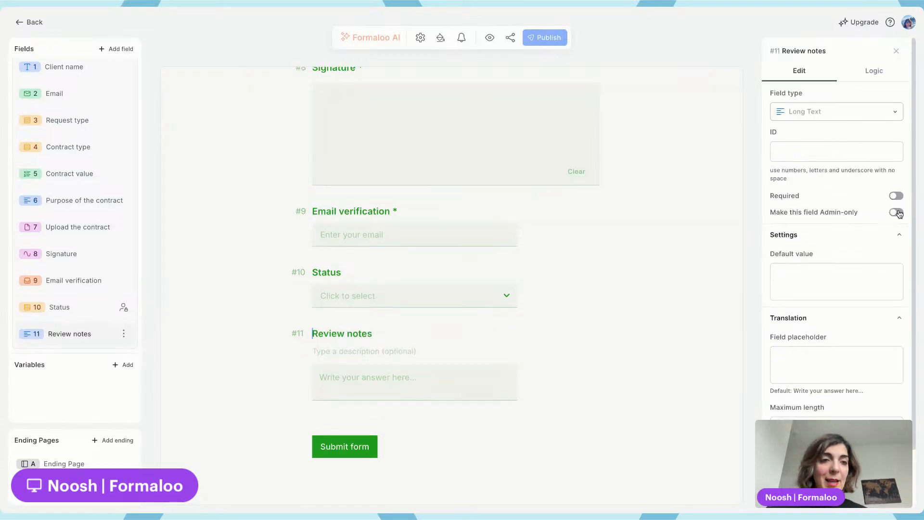
left_click(554, 43)
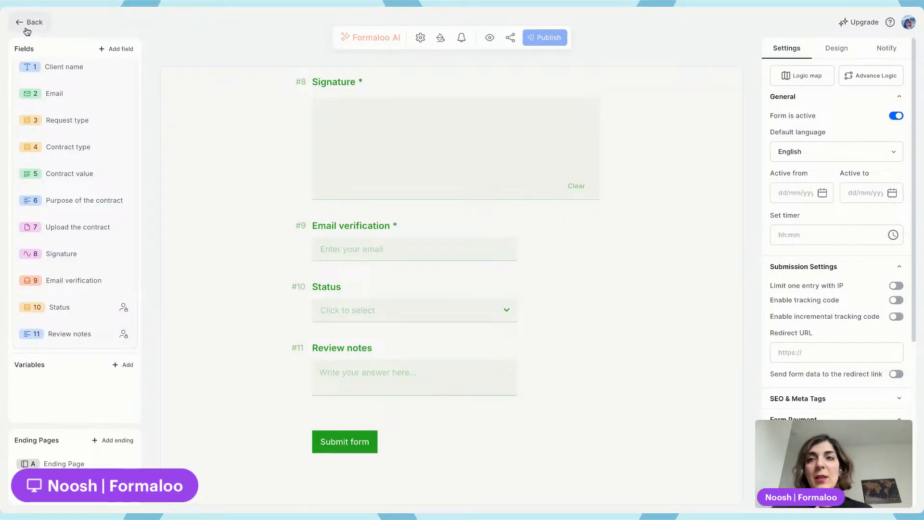
left_click(26, 22)
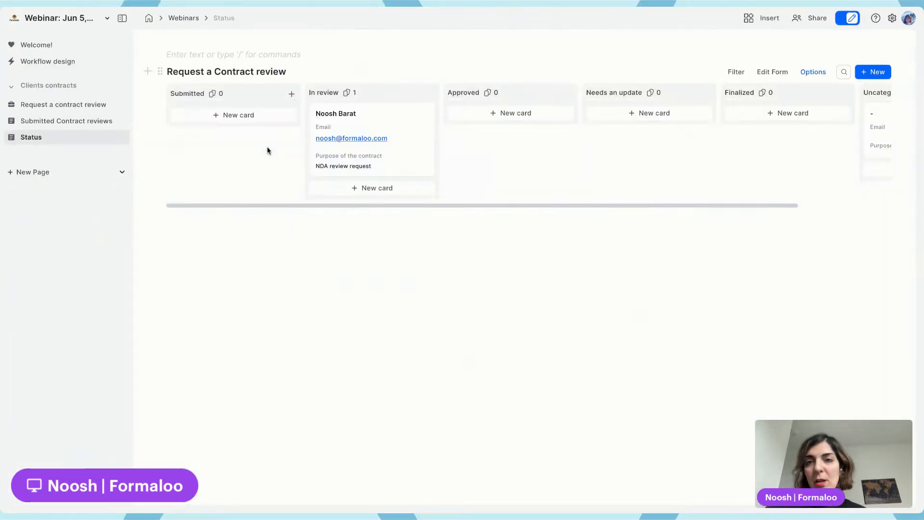
Enter "Please change the parties names" as review notes on the In review card and close it
left_click(406, 127)
scroll(699, 370, "down", 10)
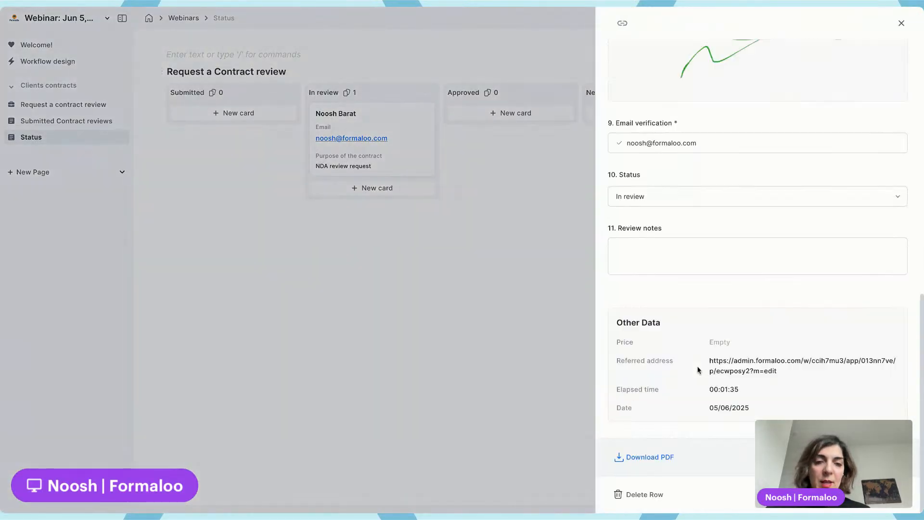
left_click(683, 260)
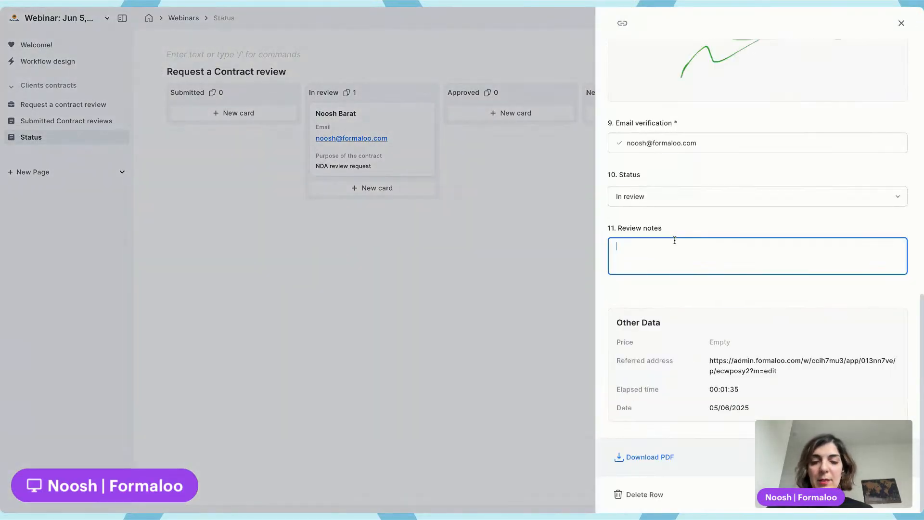
type("Please change the parties")
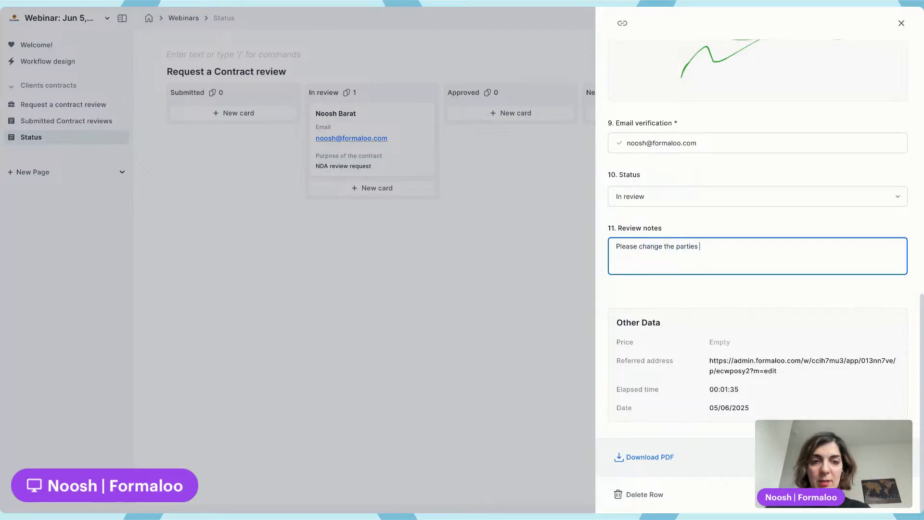
type(" names")
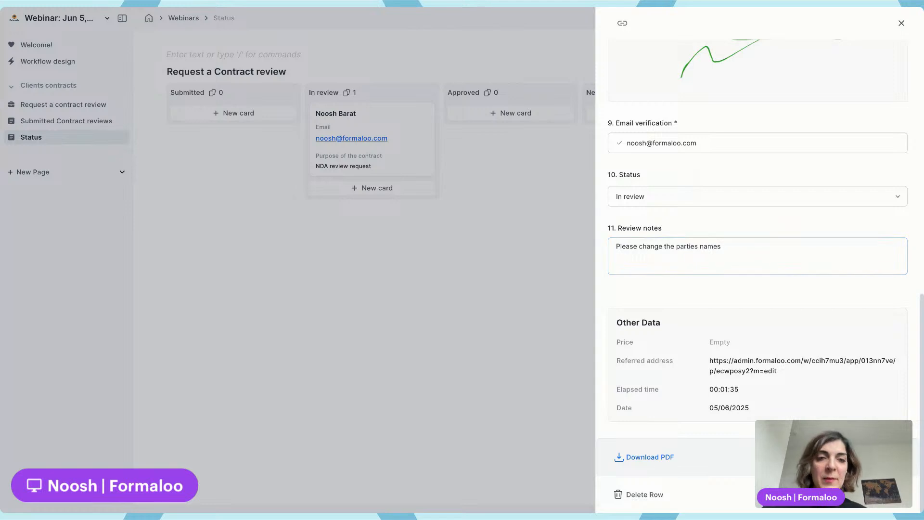
left_click(511, 326)
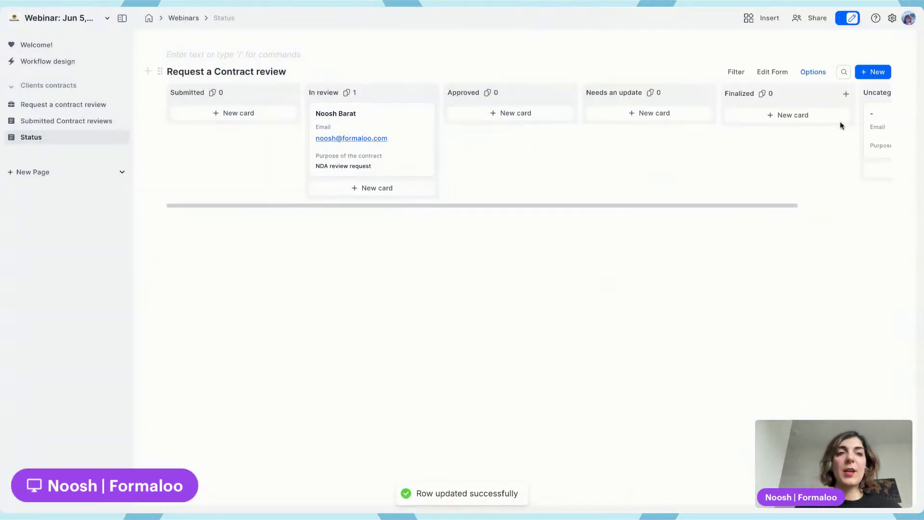
Show the Review notes field on the kanban cards through the board's card display settings
left_click(809, 71)
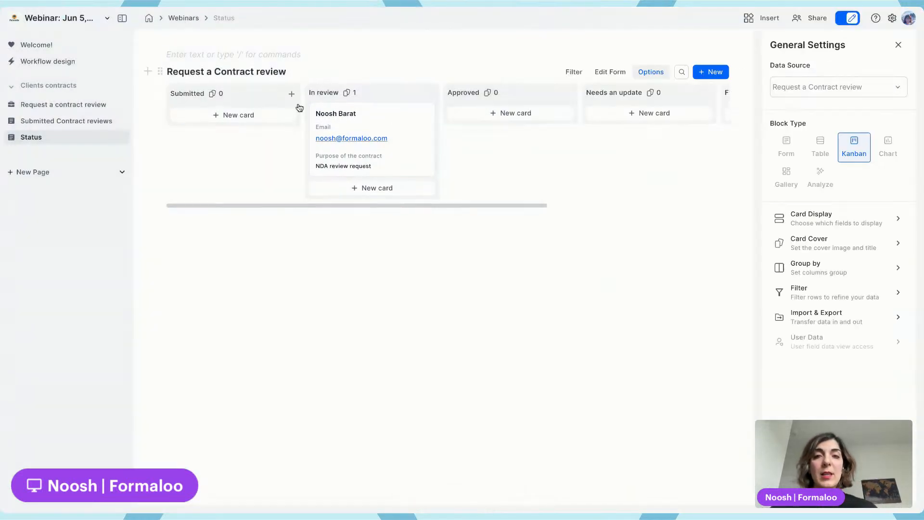
left_click(826, 223)
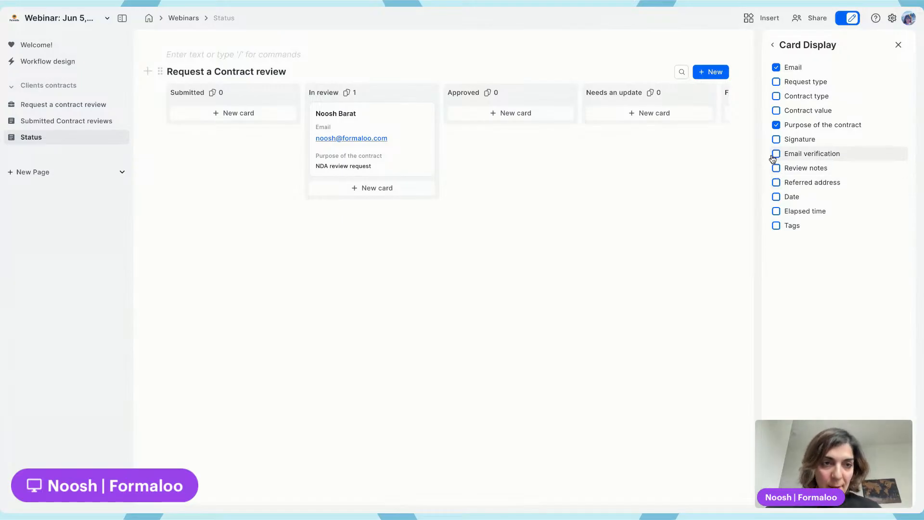
left_click(777, 170)
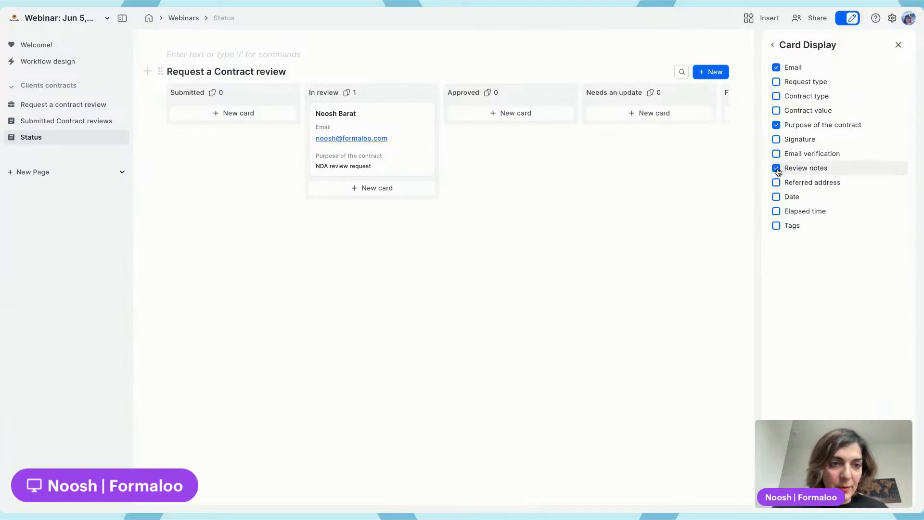
left_click(790, 45)
left_click(898, 44)
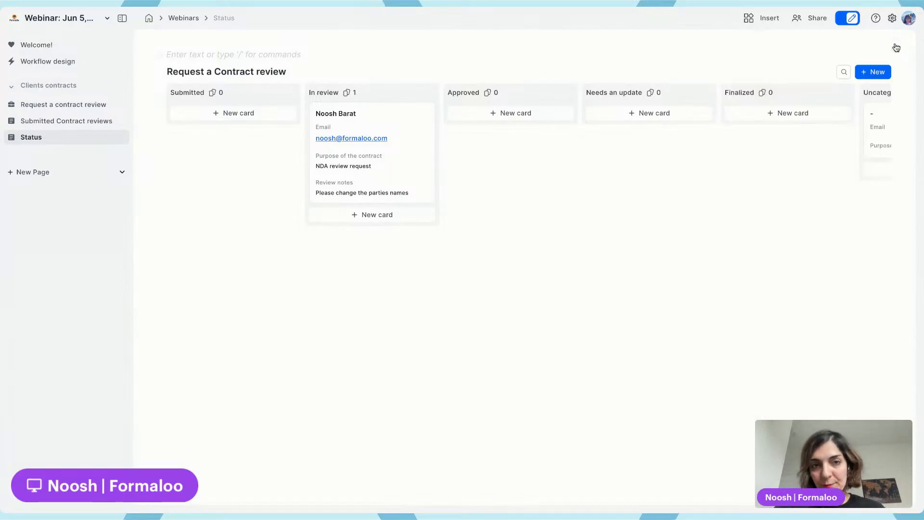
Delete the empty card in the Uncategorized column
scroll(449, 164, "right", 3)
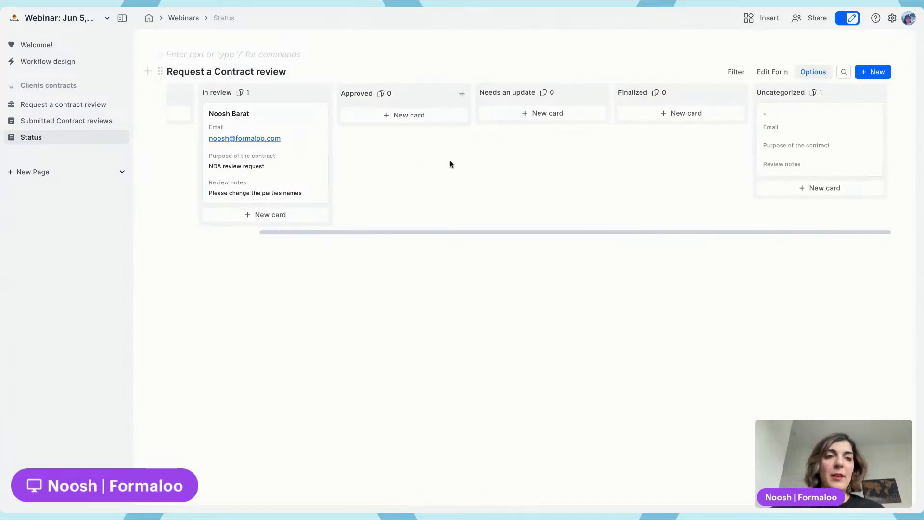
left_click(782, 140)
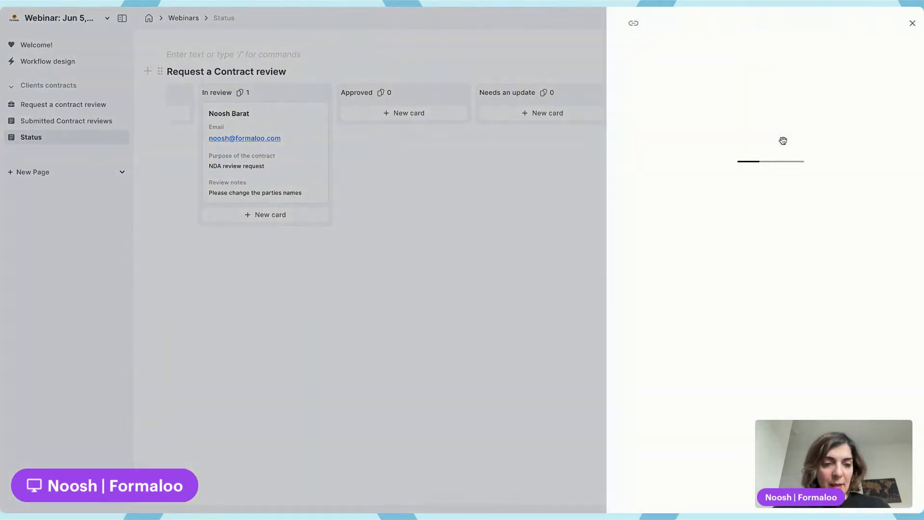
left_click(653, 495)
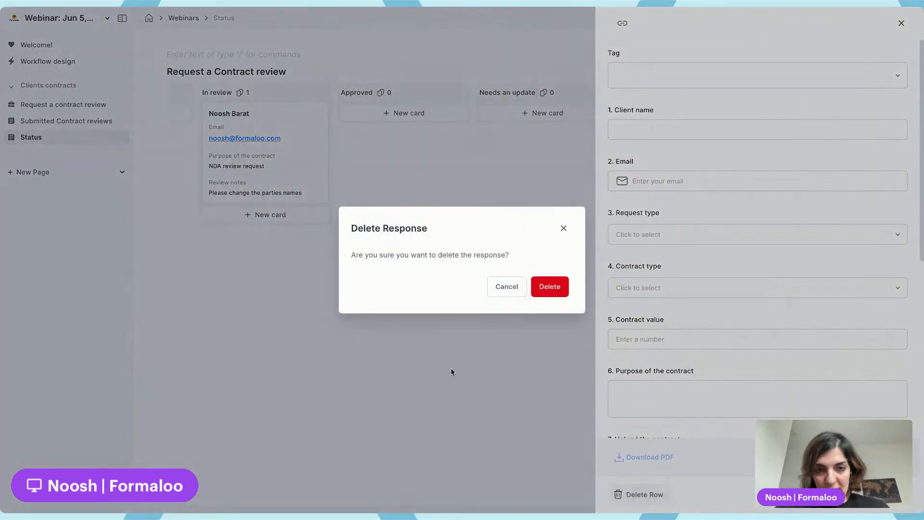
left_click(549, 291)
Move the request card from In review to Approved, and from Approved on to Finalized
scroll(476, 184, "left", 2)
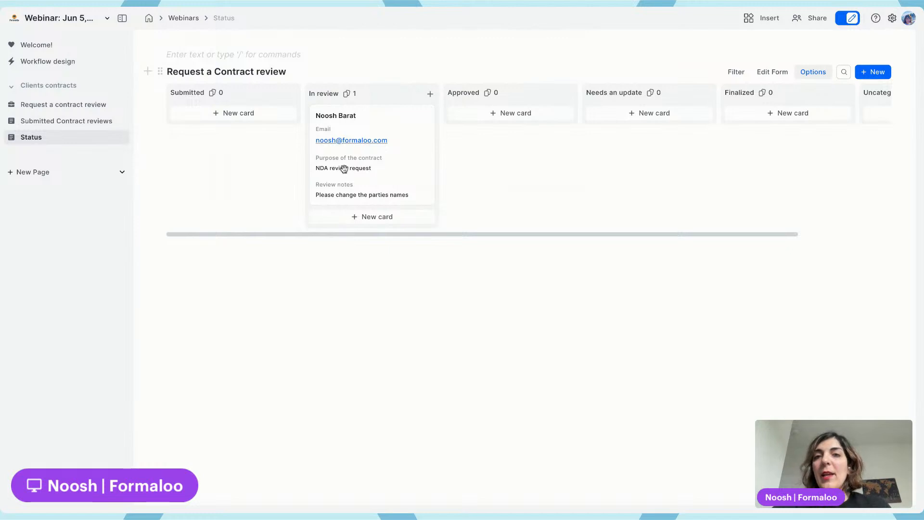
left_click_drag(366, 182, 482, 151)
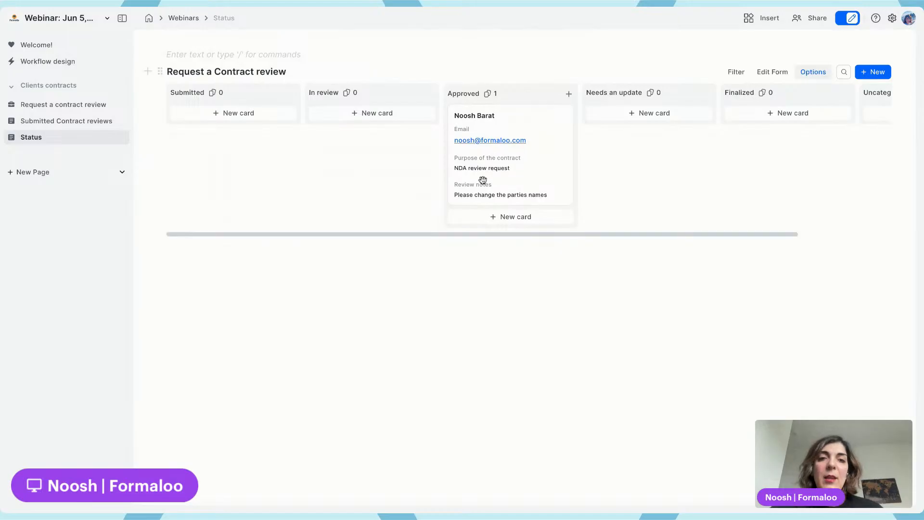
left_click_drag(480, 180, 656, 171)
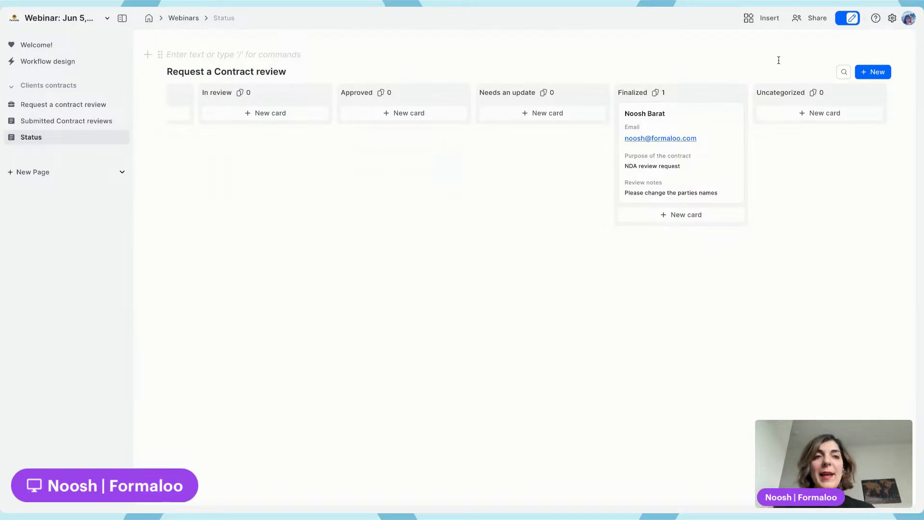
mouse_move(807, 72)
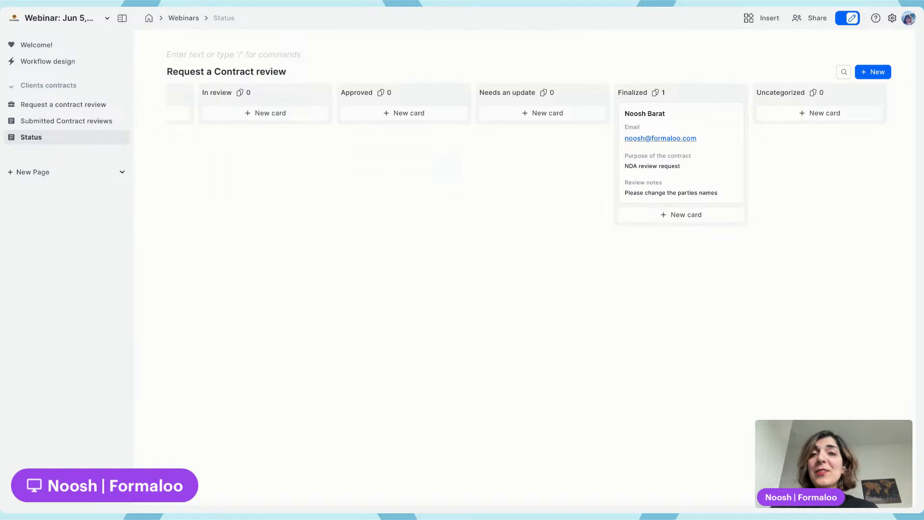
mouse_move(608, 69)
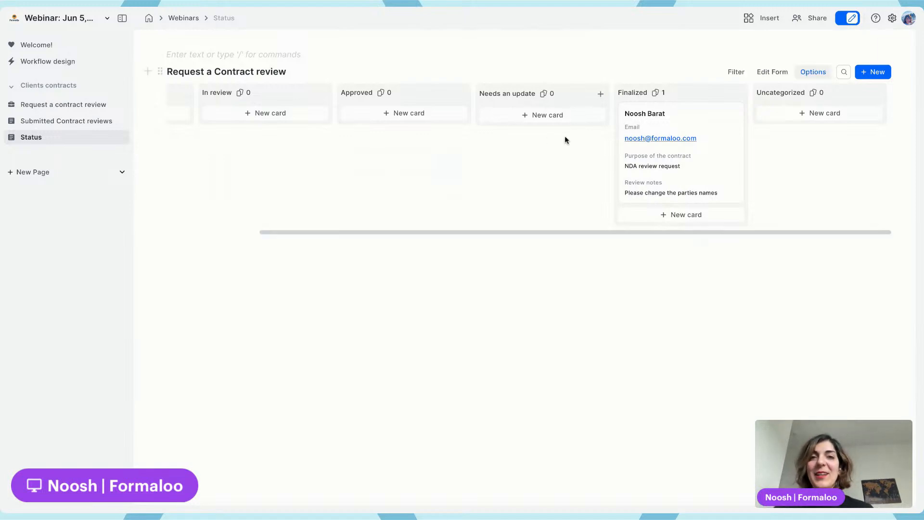
scroll(565, 136, "left", 3)
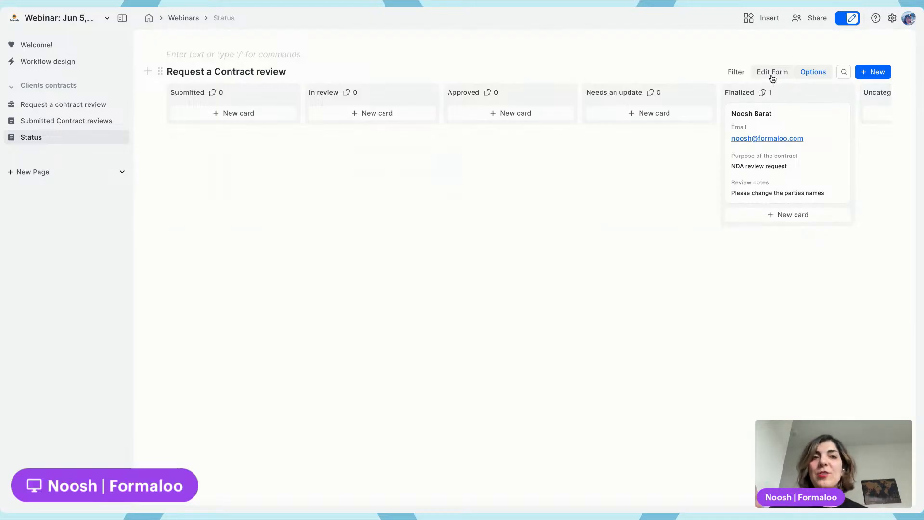
mouse_move(794, 116)
left_mouse_down()
mouse_move(353, 127)
mouse_move(611, 114)
mouse_move(789, 141)
mouse_move(800, 117)
left_mouse_up()
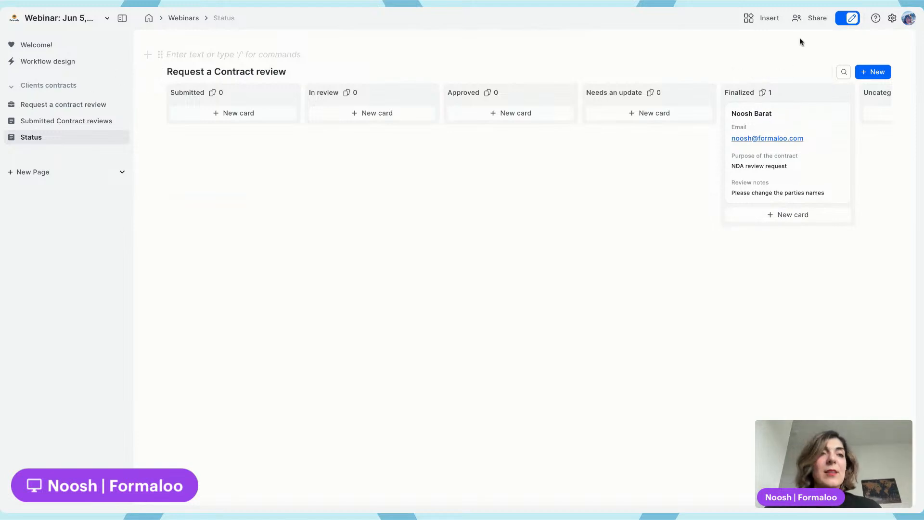
Activate the client portal from the project settings and launch its setup wizard
left_click(891, 18)
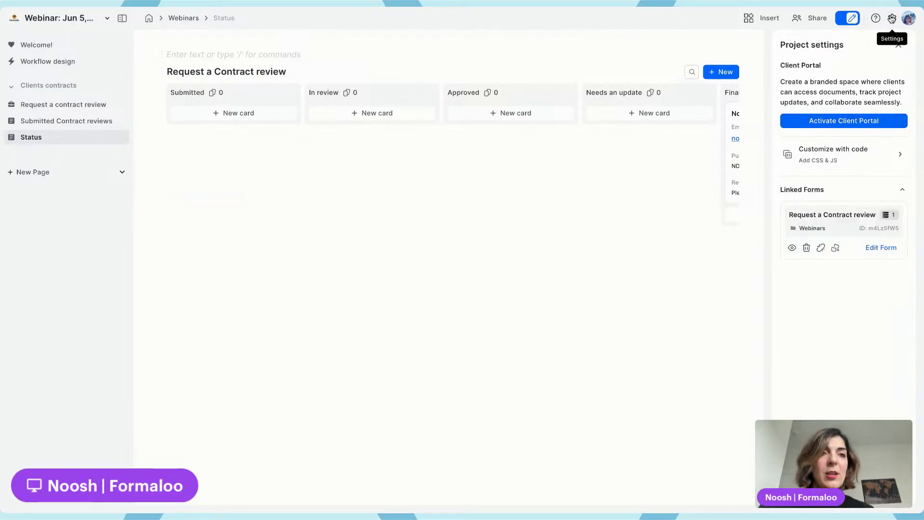
left_click(845, 121)
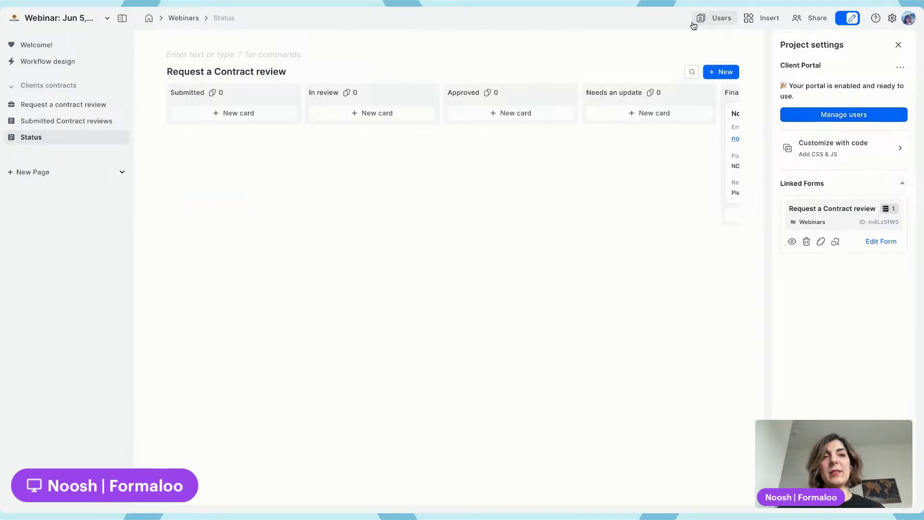
left_click(718, 19)
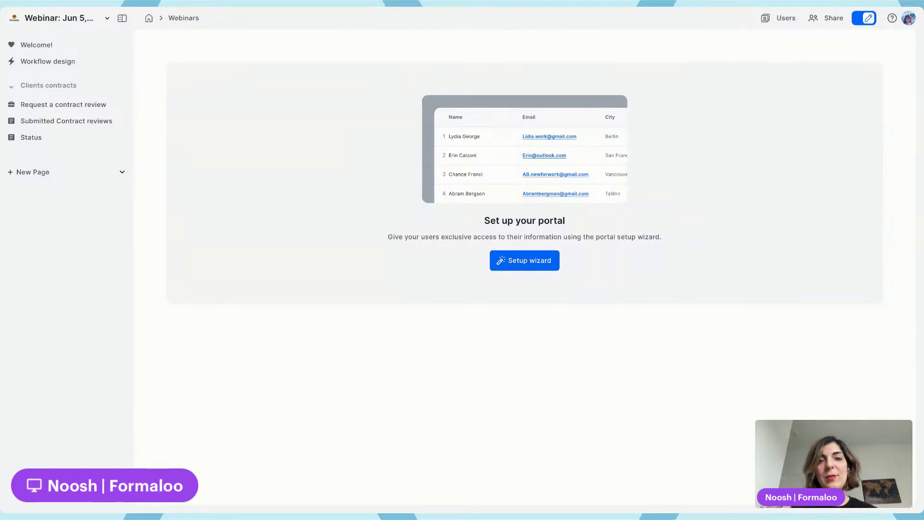
left_click(530, 262)
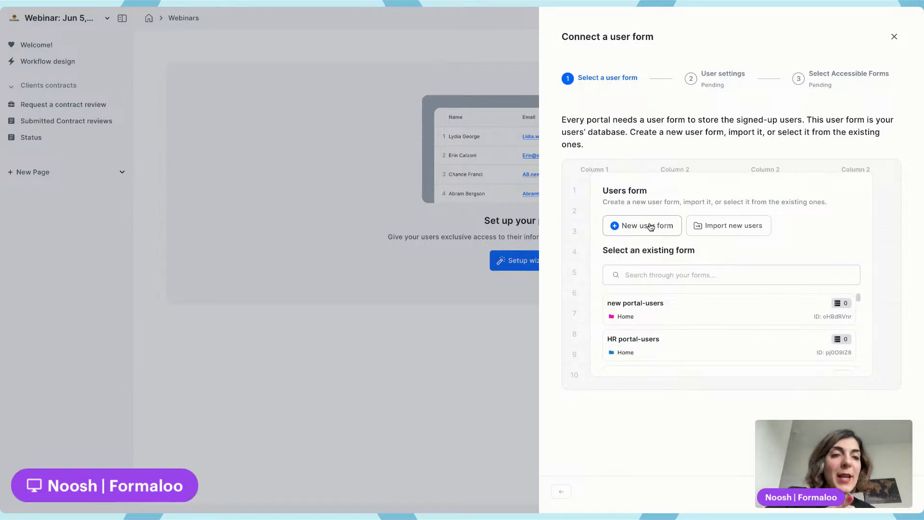
Review the user form options, including the import dialog and the list of existing forms
left_click(733, 226)
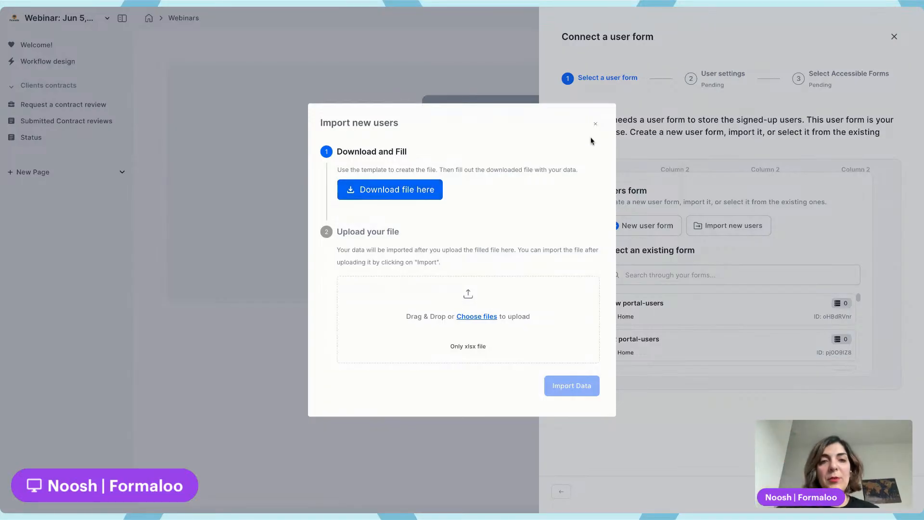
left_click(596, 123)
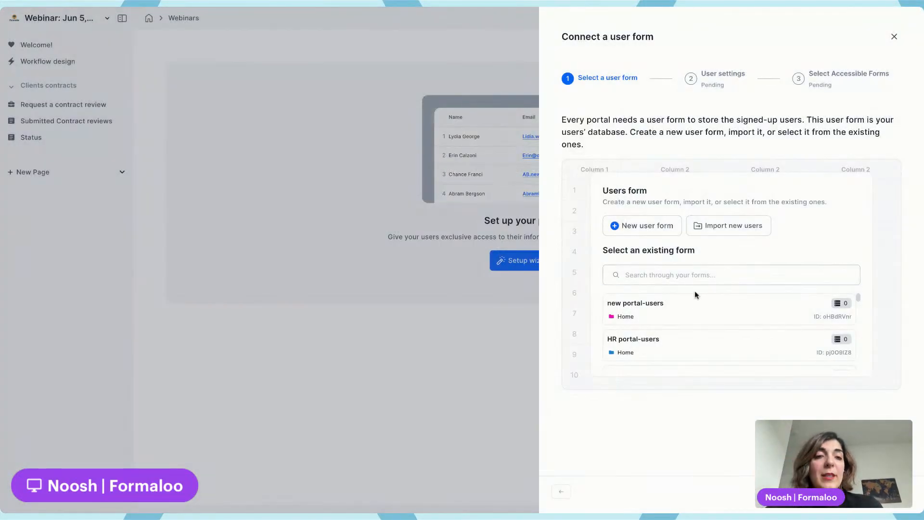
left_click(699, 275)
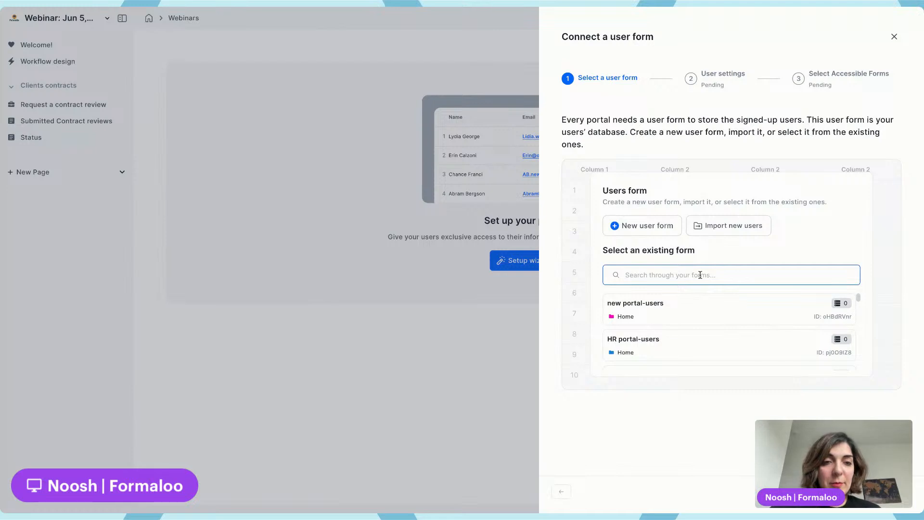
scroll(719, 312, "down", 3)
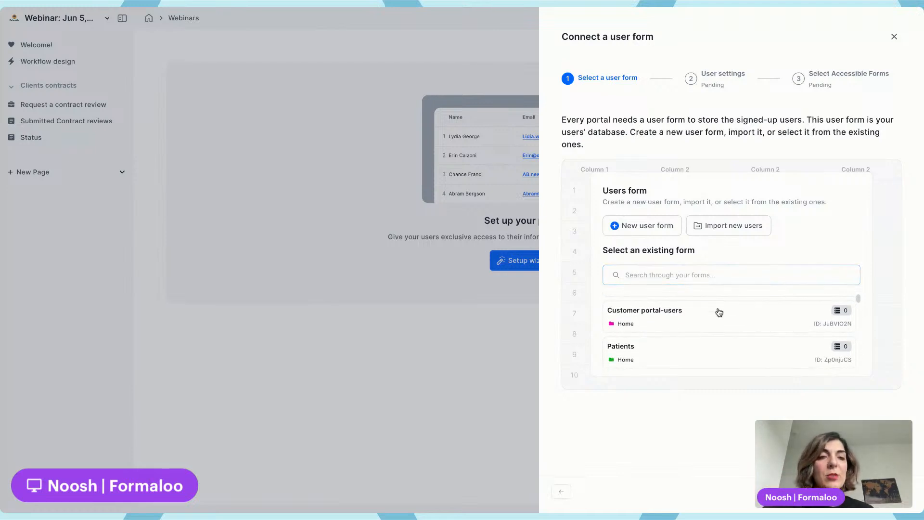
scroll(719, 312, "up", 2)
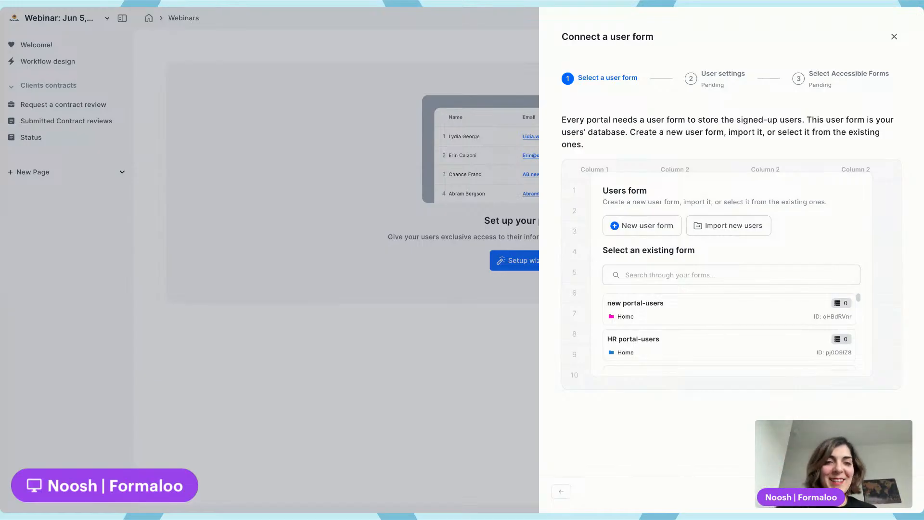
Create a new user form for the portal and continue past the default user settings
left_click(644, 227)
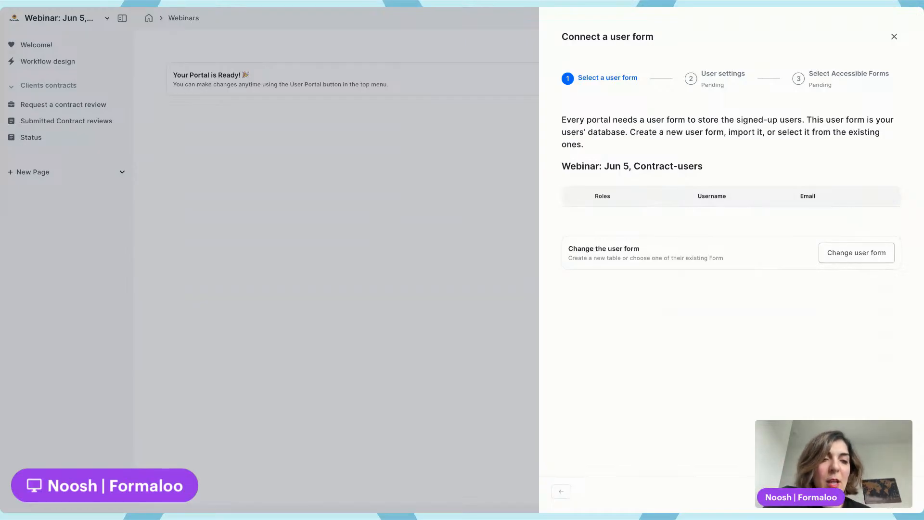
left_click(888, 491)
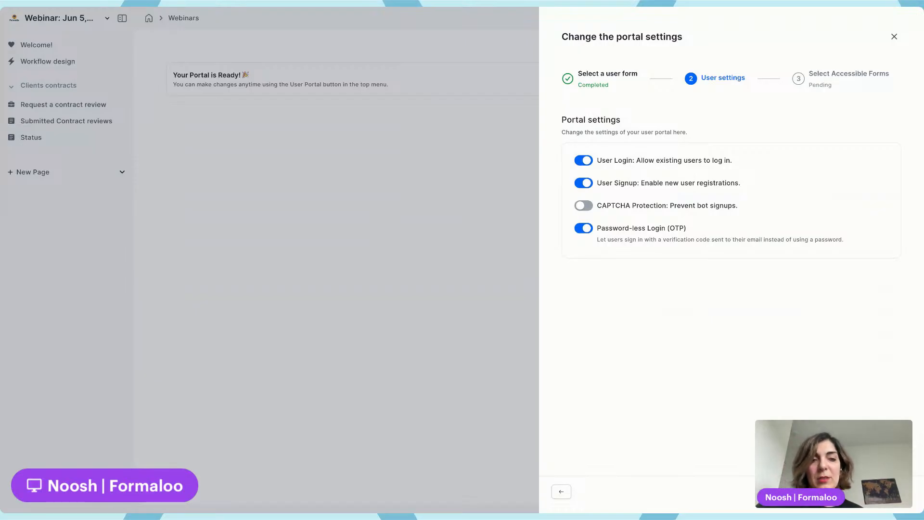
left_click(891, 491)
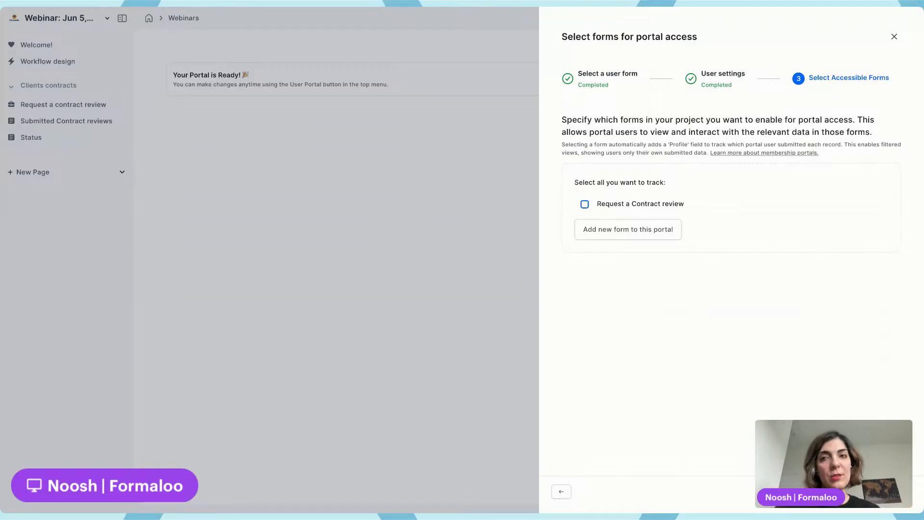
Grant portal access to the Request a Contract review form and finish the wizard
left_click(585, 204)
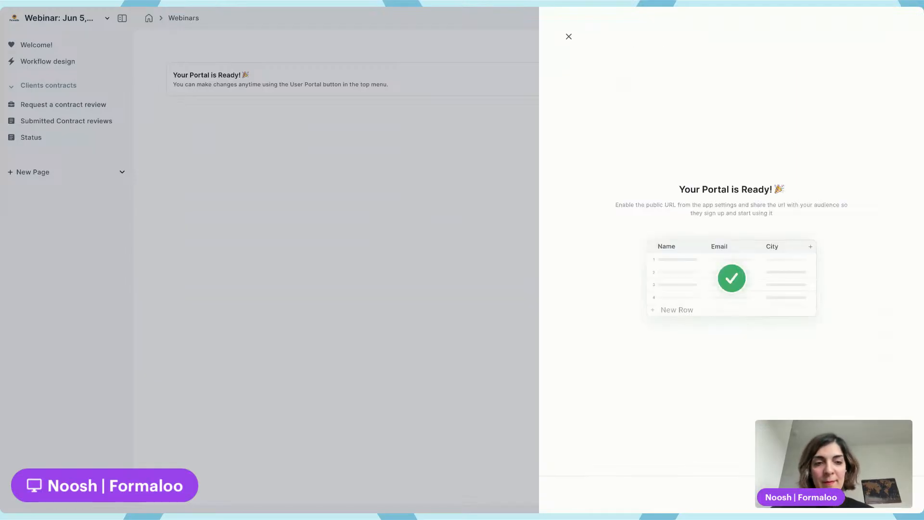
left_click(877, 494)
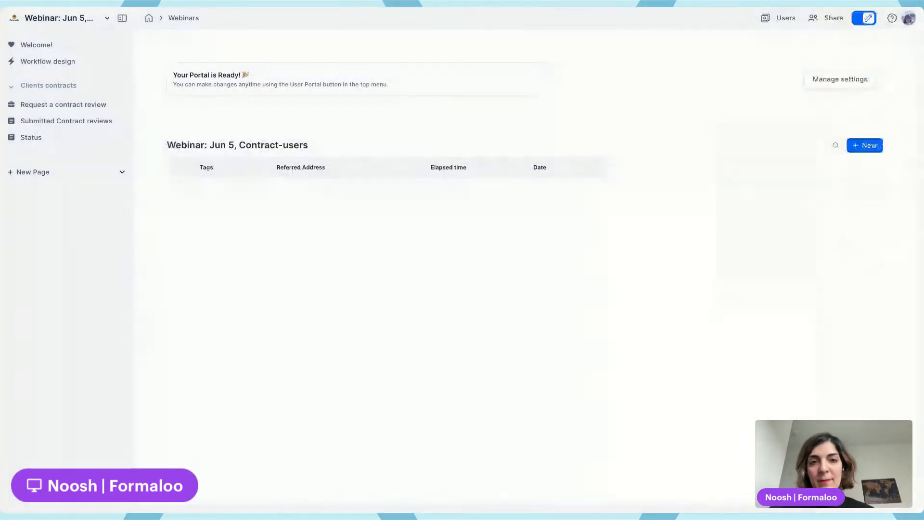
Open the contract review form in the editor and rename the added User field to Client
left_click(73, 104)
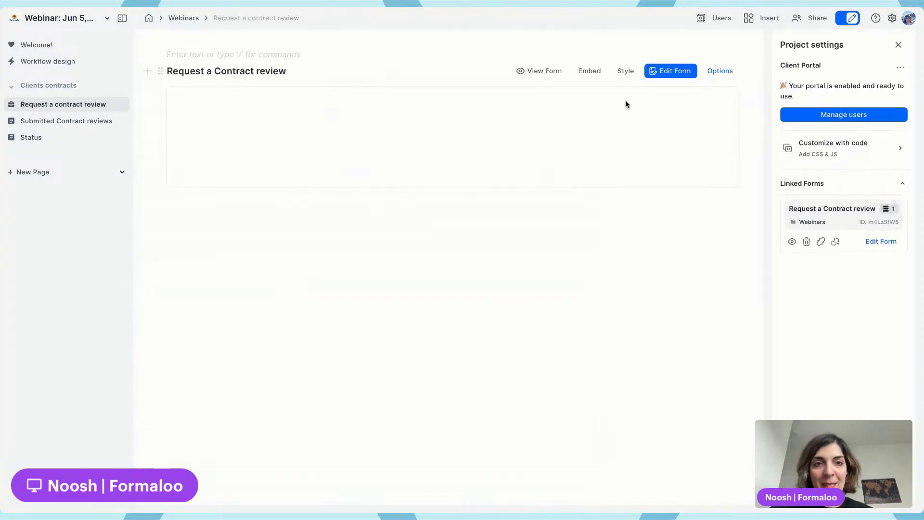
left_click(675, 74)
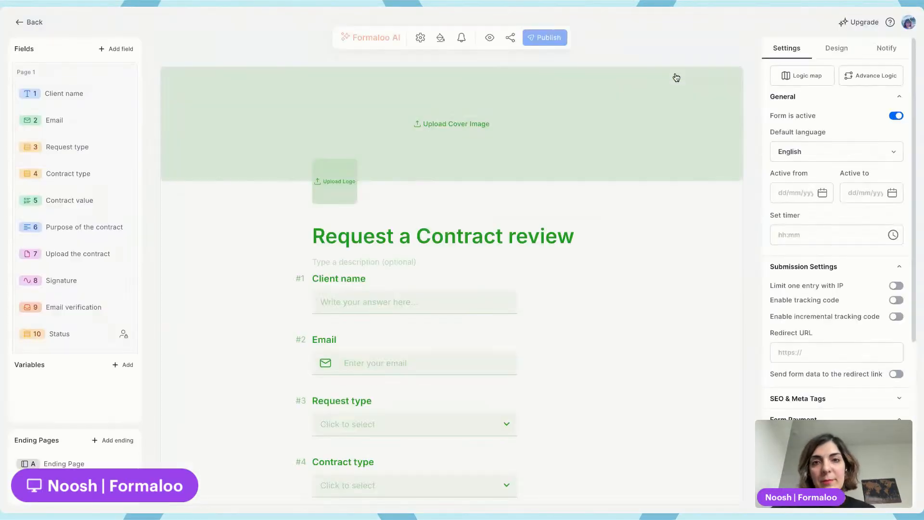
scroll(57, 337, "down", 1)
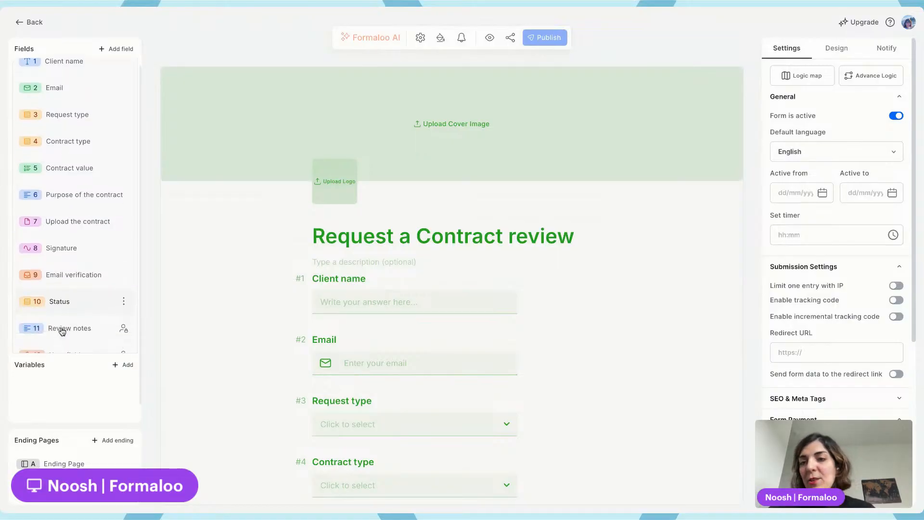
scroll(61, 331, "down", 1)
left_click(84, 333)
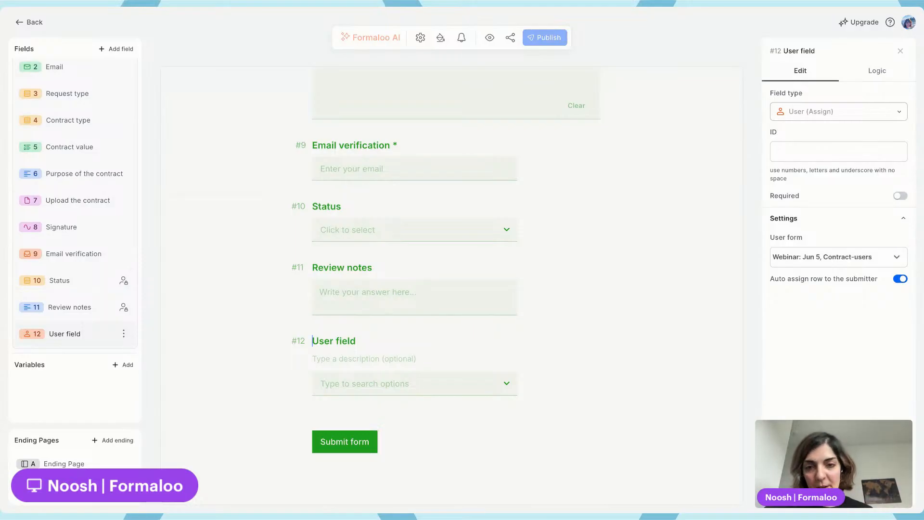
key("ctrl+a")
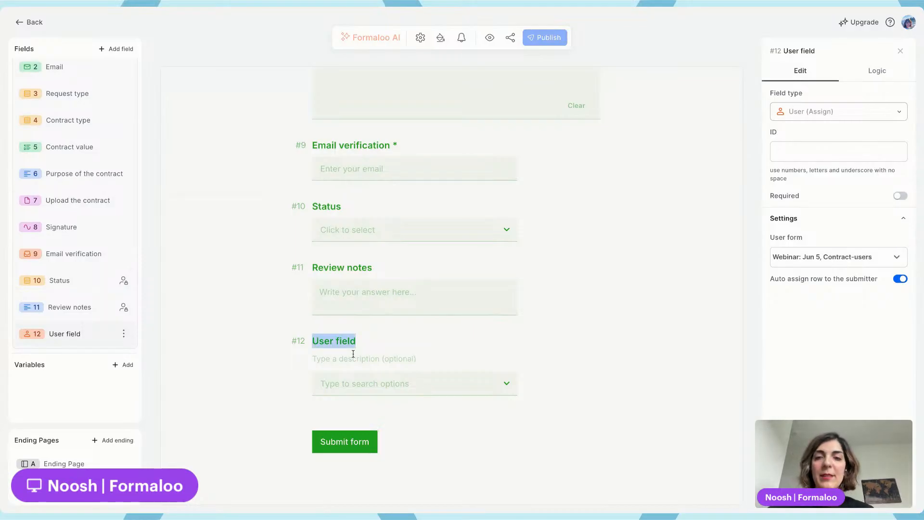
type("Client")
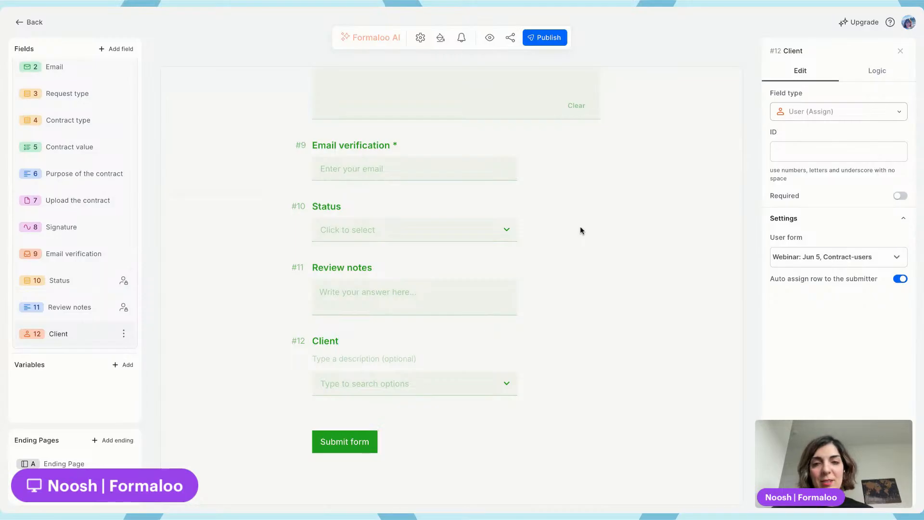
Try renaming the Client field to Agency client
key("Delete")
type("Agency ")
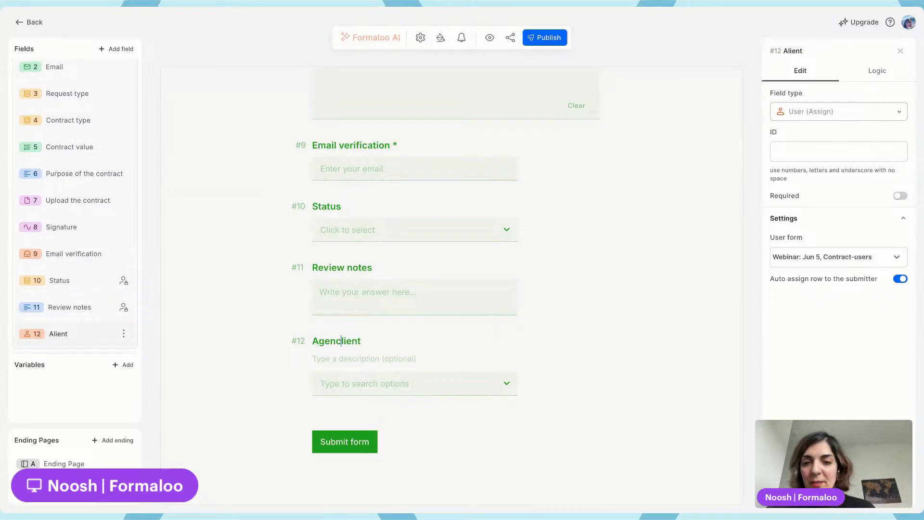
type("c")
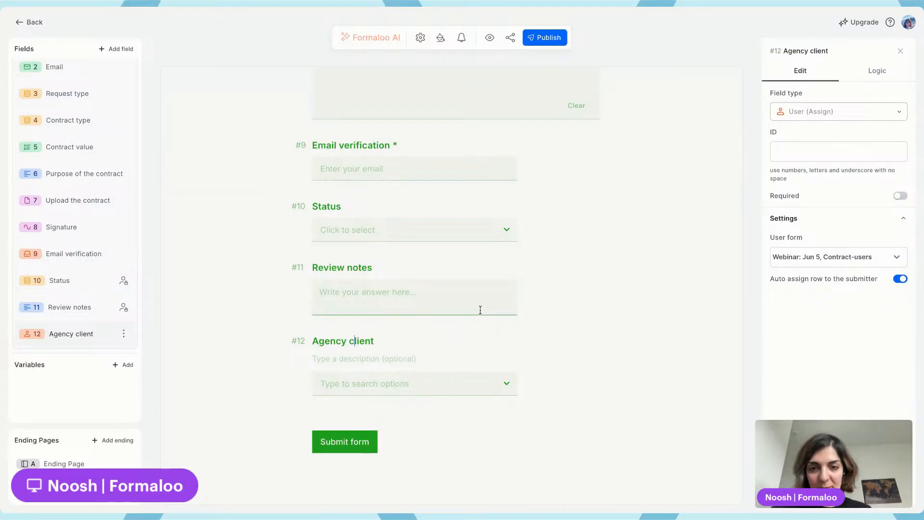
key("shift+Home")
type("C")
key("Tab")
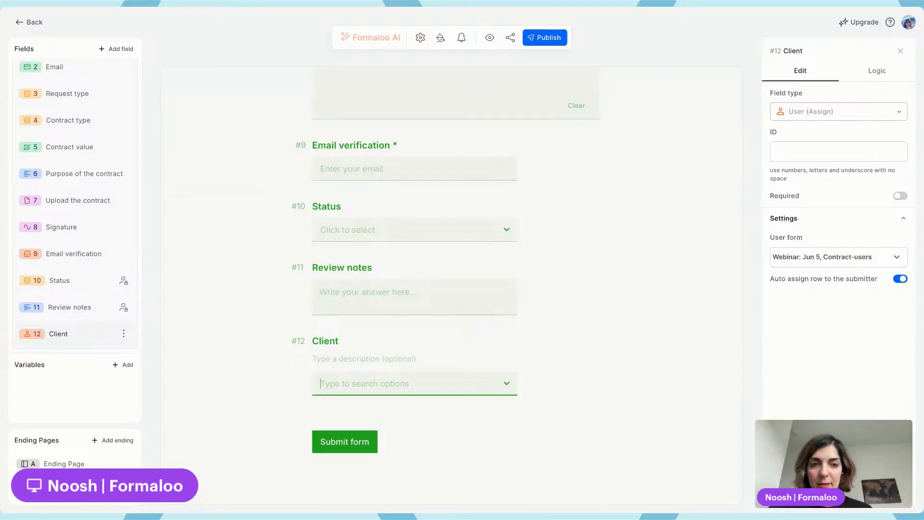
Publish the form changes and review the Client field's auto-assign-row-to-submitter setting
left_click(537, 38)
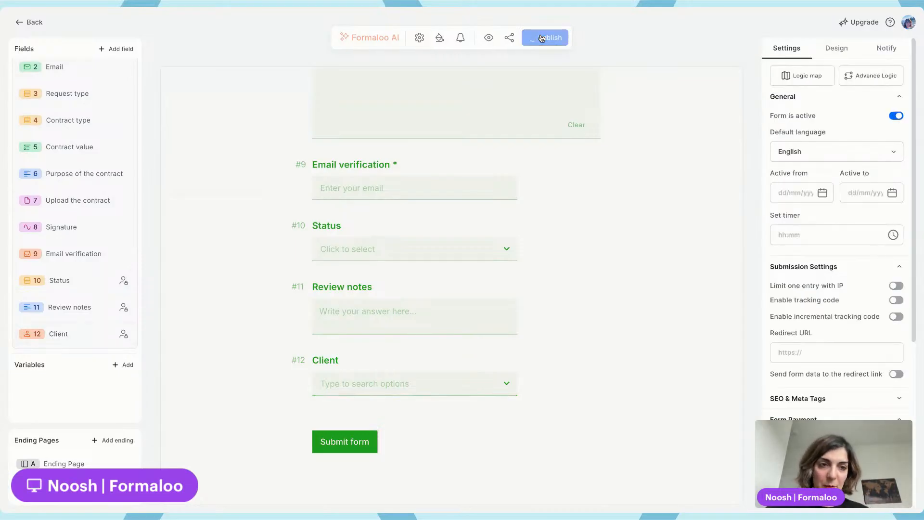
left_click(345, 361)
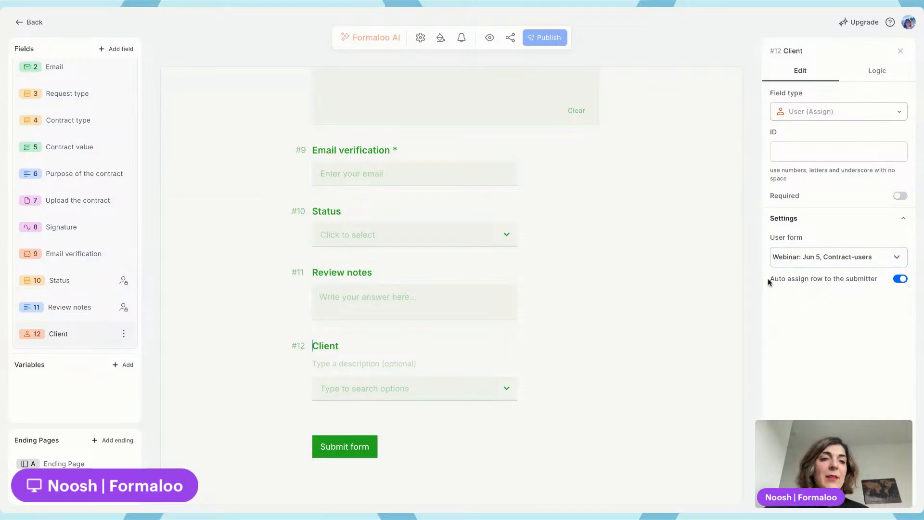
left_click_drag(769, 279, 882, 286)
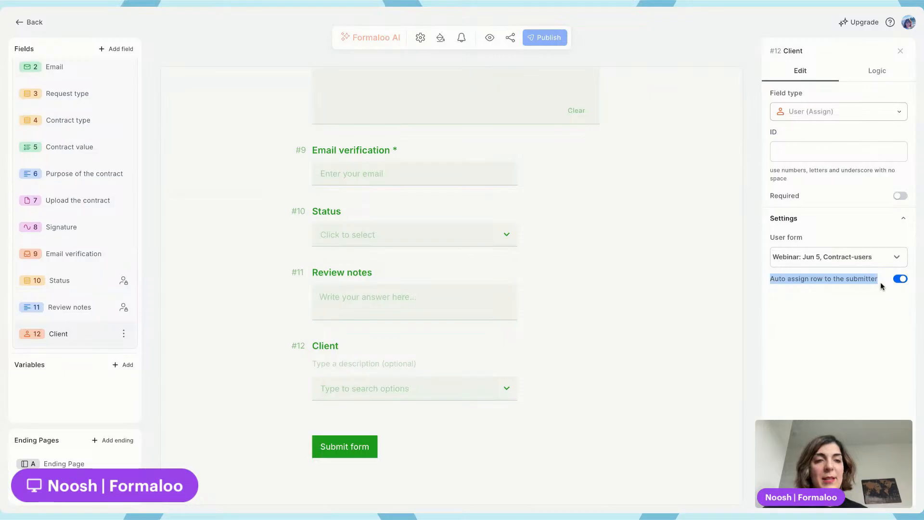
left_click(861, 328)
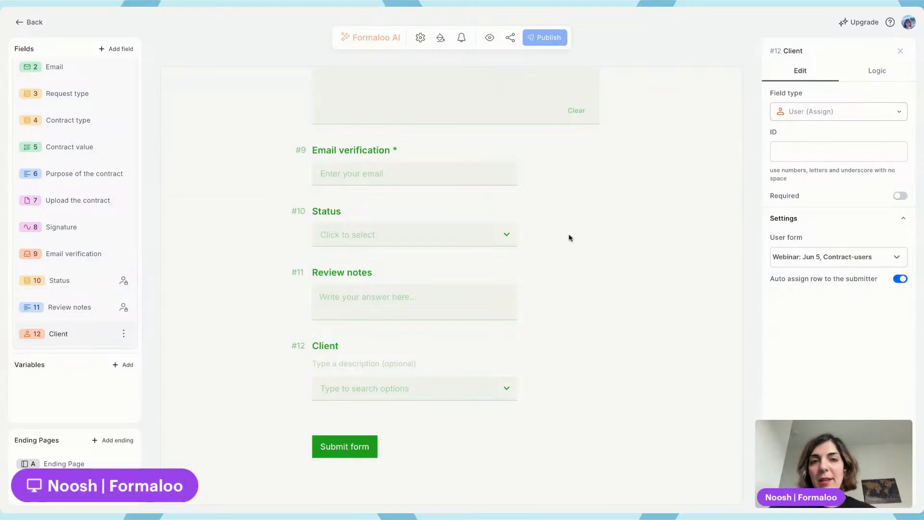
scroll(570, 237, "up", 15)
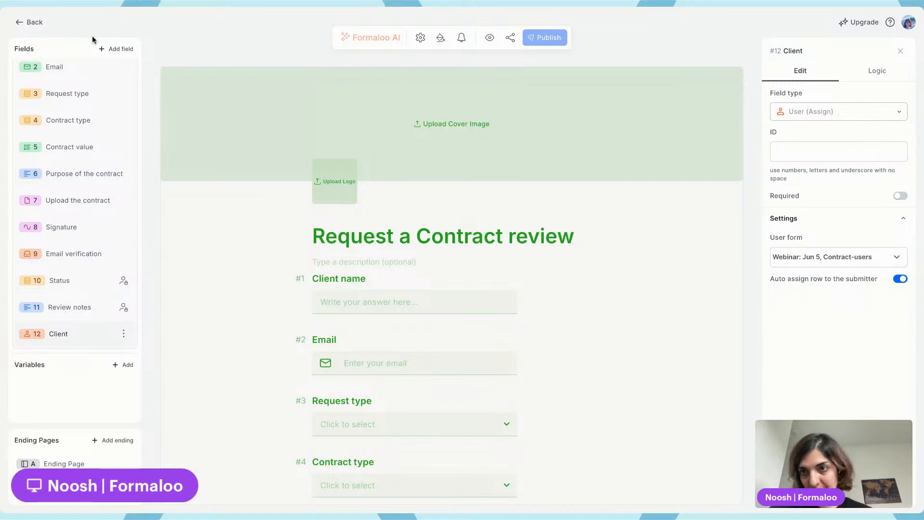
Return to the workspace and publish the project as a client portal from the share panel
left_click(30, 23)
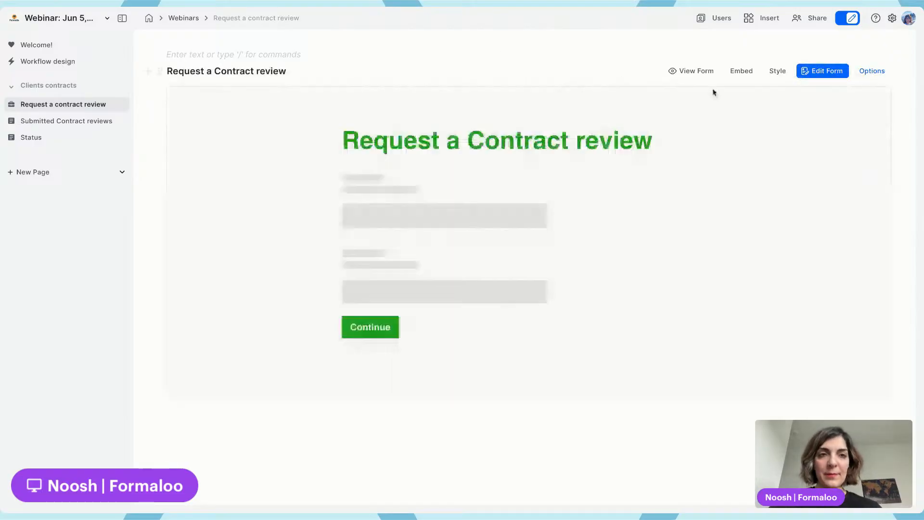
left_click(809, 18)
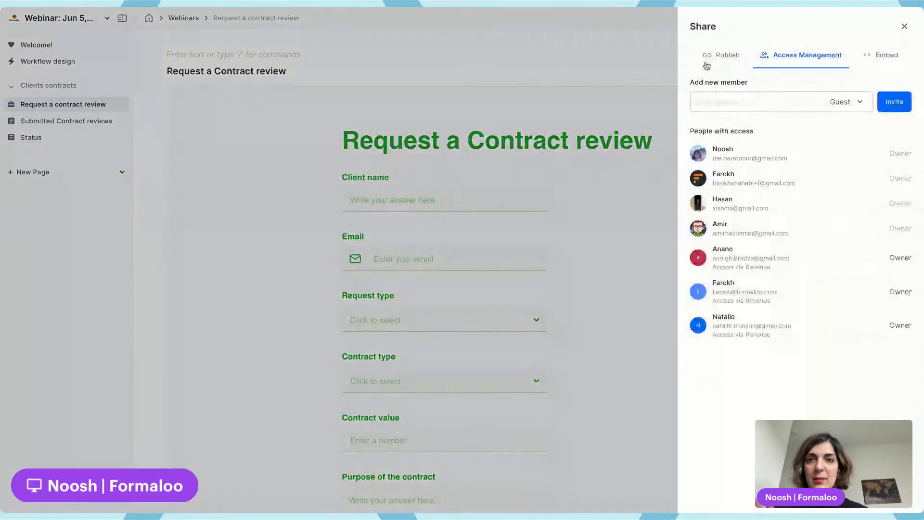
left_click(722, 57)
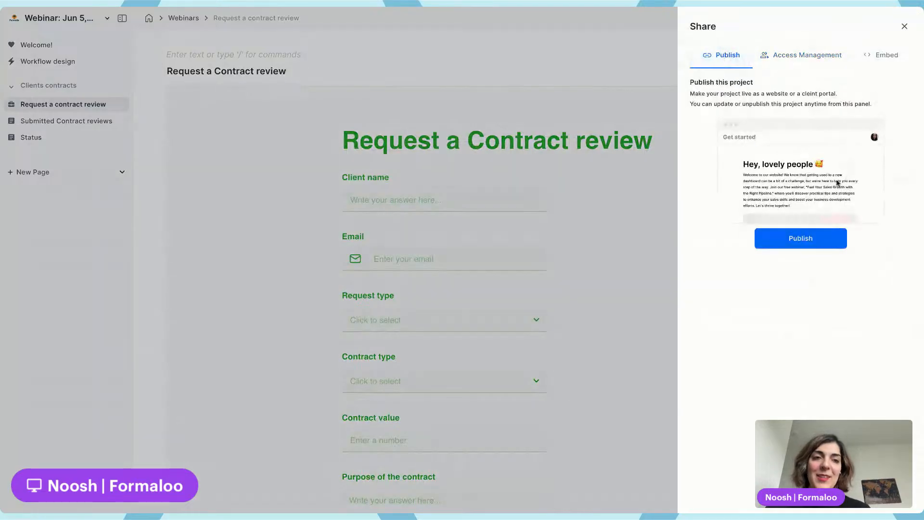
left_click(802, 240)
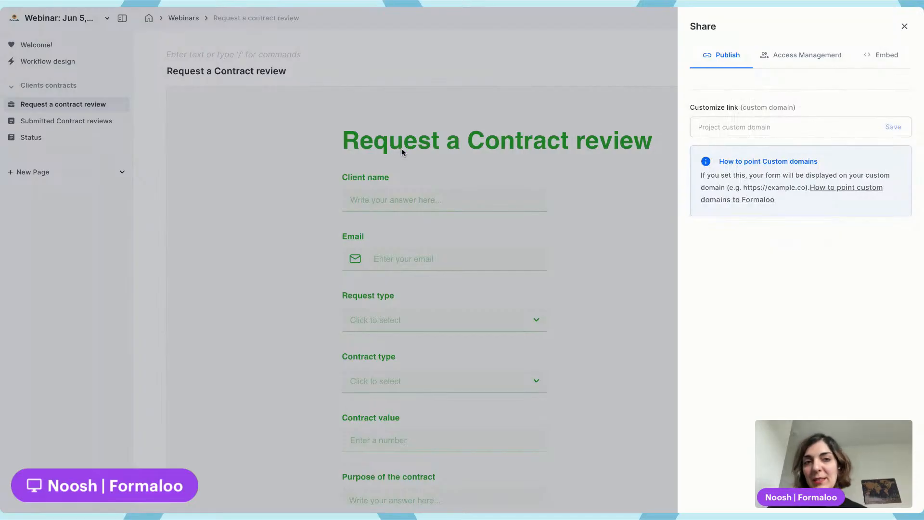
left_click(613, 35)
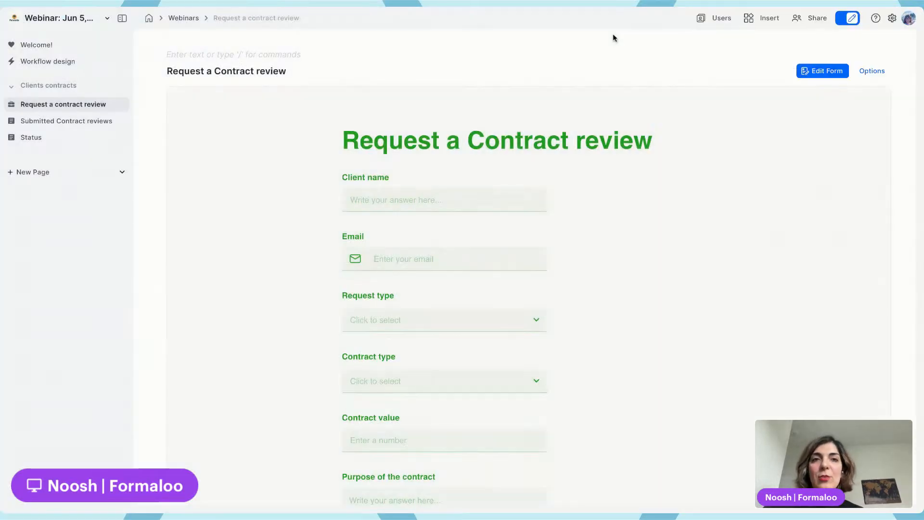
Open the published portal's public view and return to the workspace editor
left_click(815, 19)
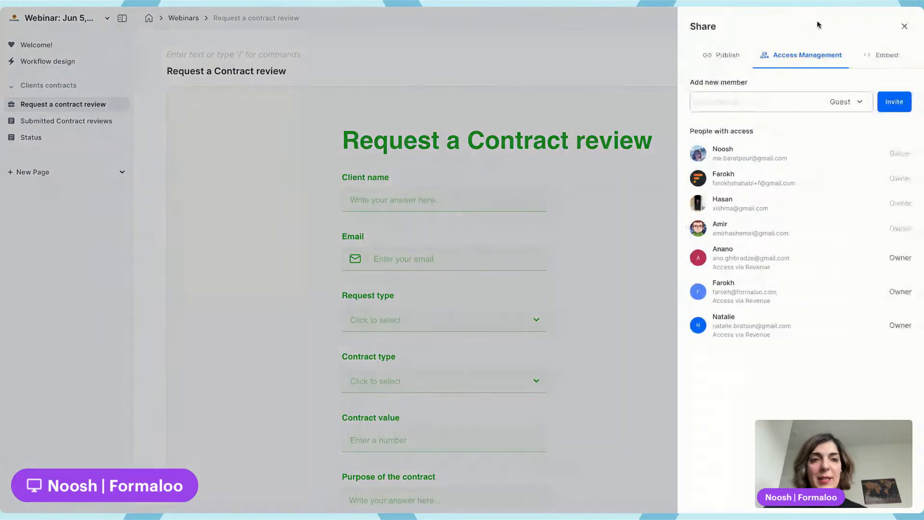
left_click(724, 55)
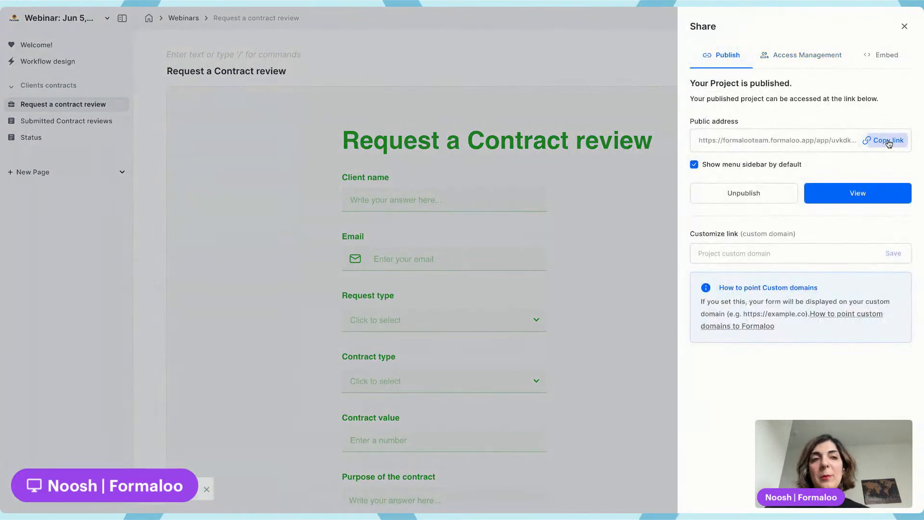
left_click(855, 194)
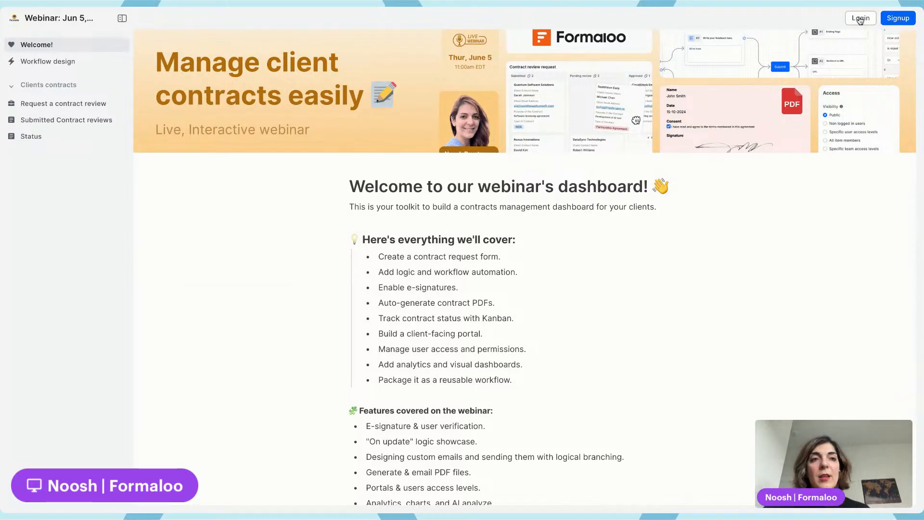
key("ctrl+shift+Tab")
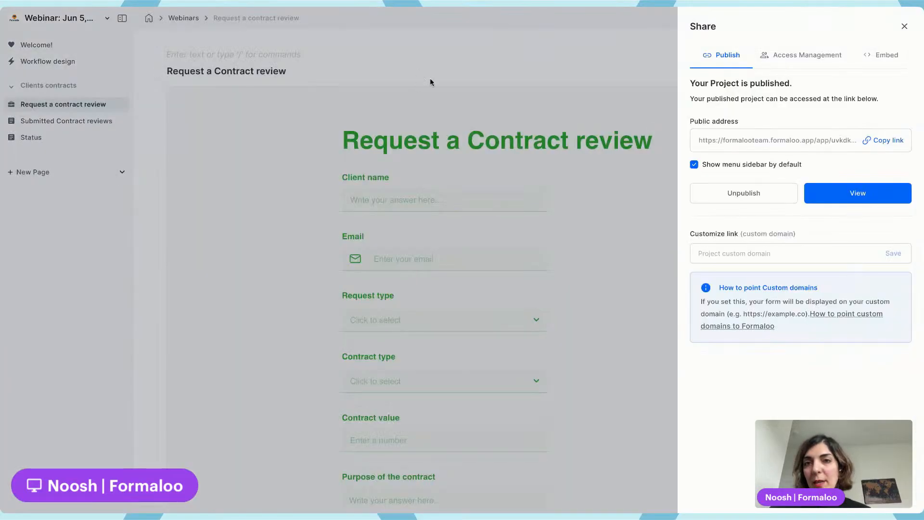
left_click(429, 77)
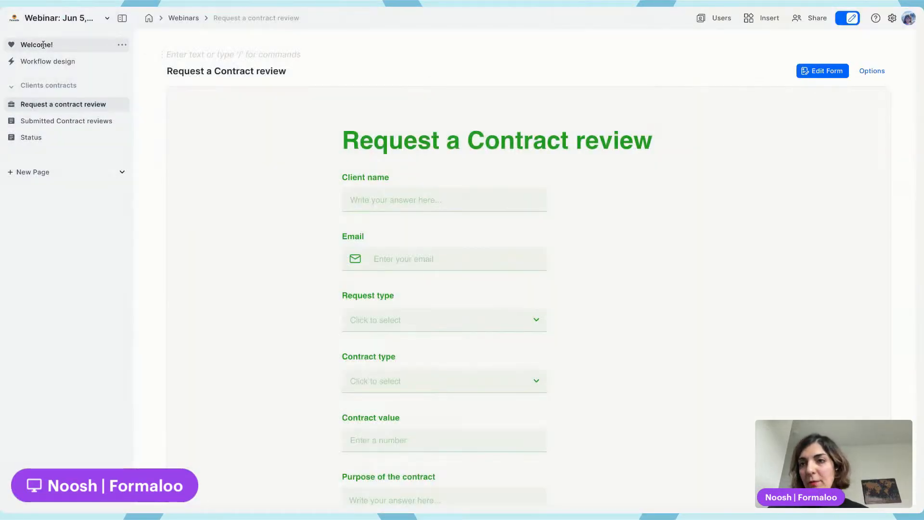
Set the Welcome page's access level to Non Logged in users
left_click(123, 45)
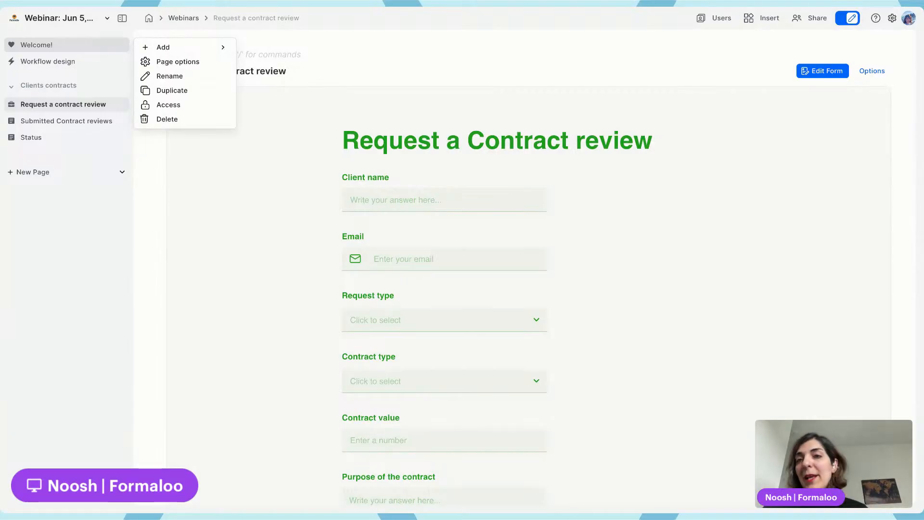
left_click(187, 107)
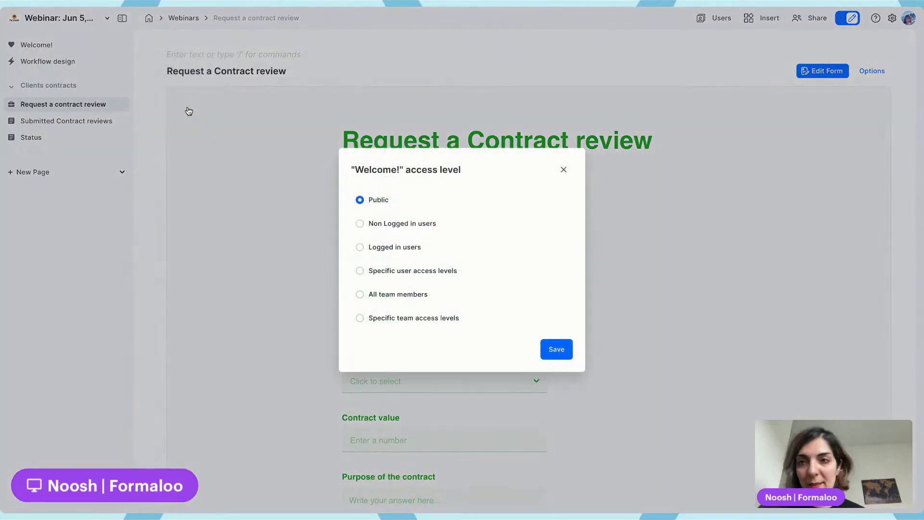
left_click(157, 94)
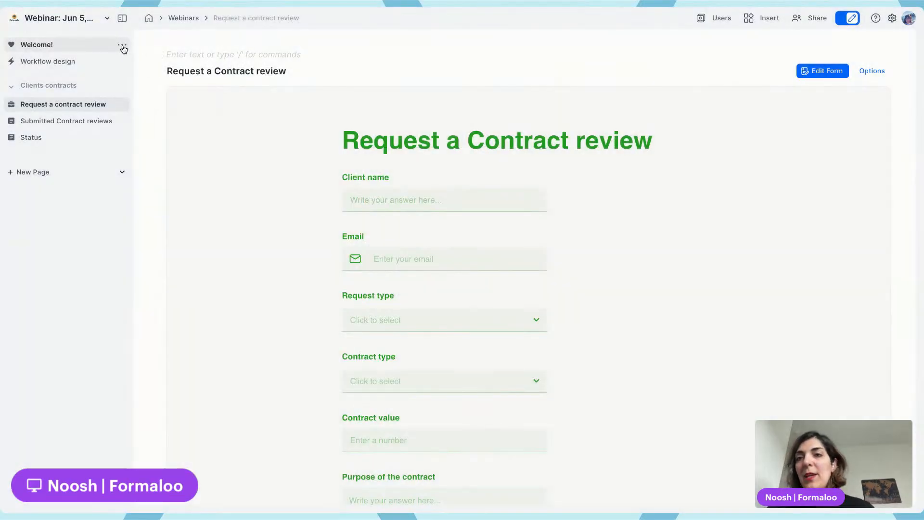
left_click(123, 48)
left_click(124, 49)
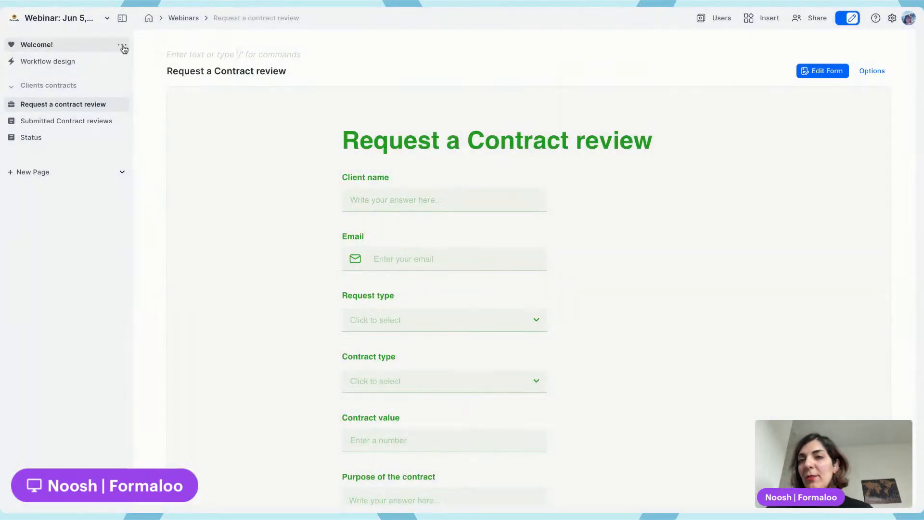
left_click(122, 47)
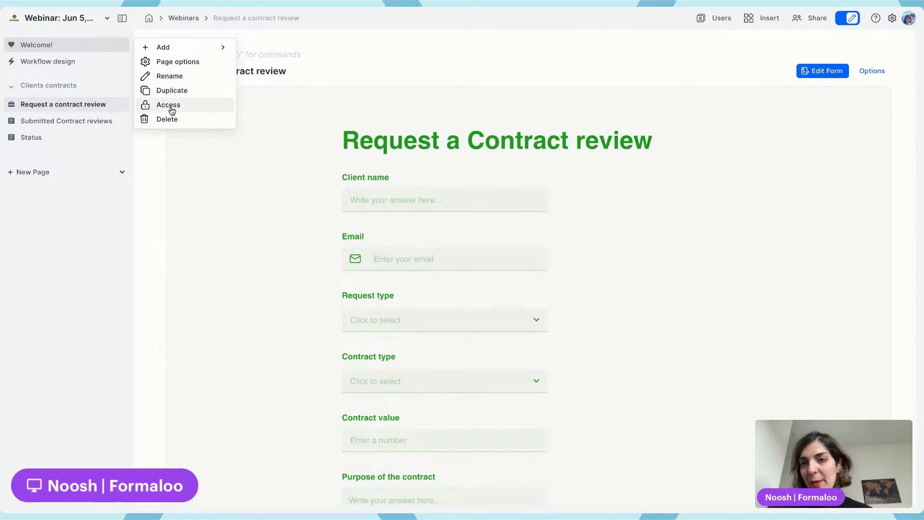
left_click(170, 106)
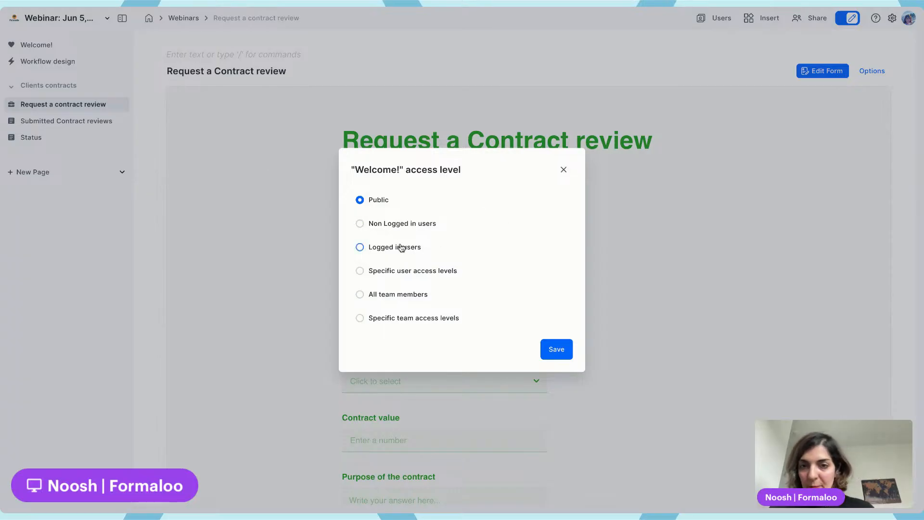
left_click(404, 228)
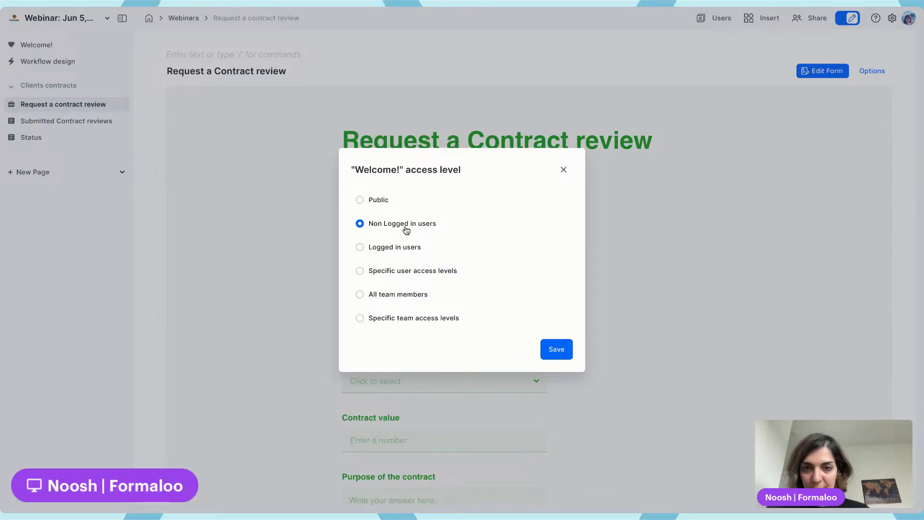
left_click(564, 350)
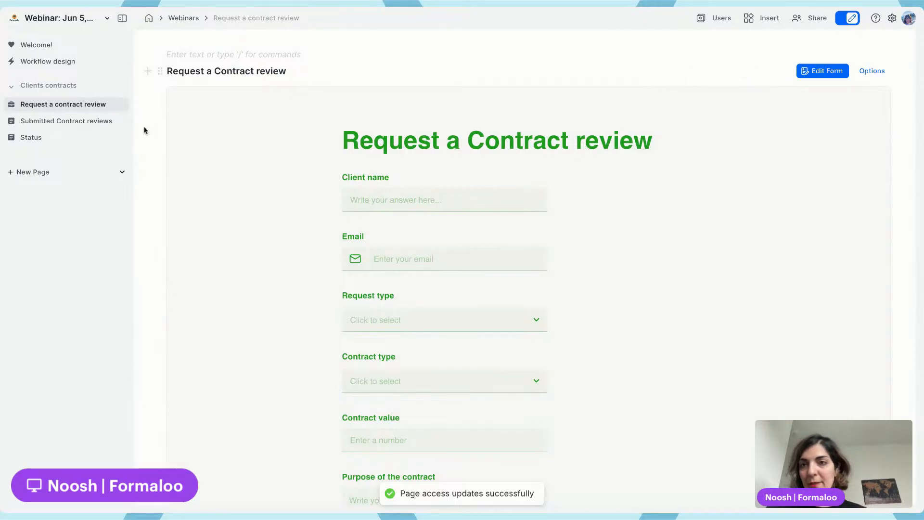
Restrict the Workflow design page's access level to All team members
left_click(96, 65)
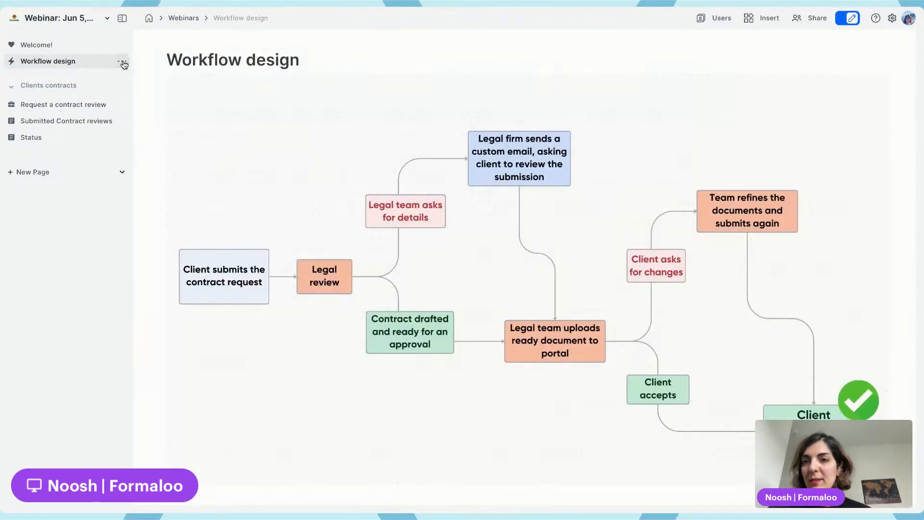
left_click(122, 61)
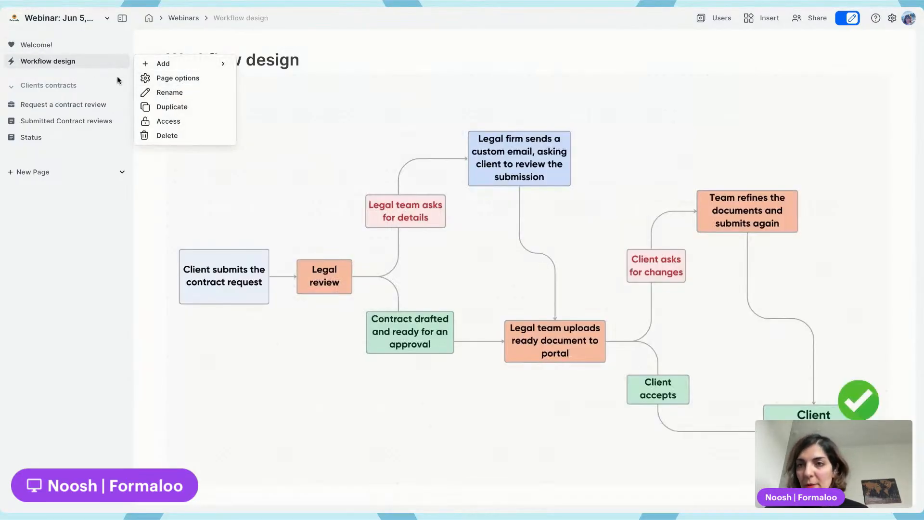
left_click(193, 121)
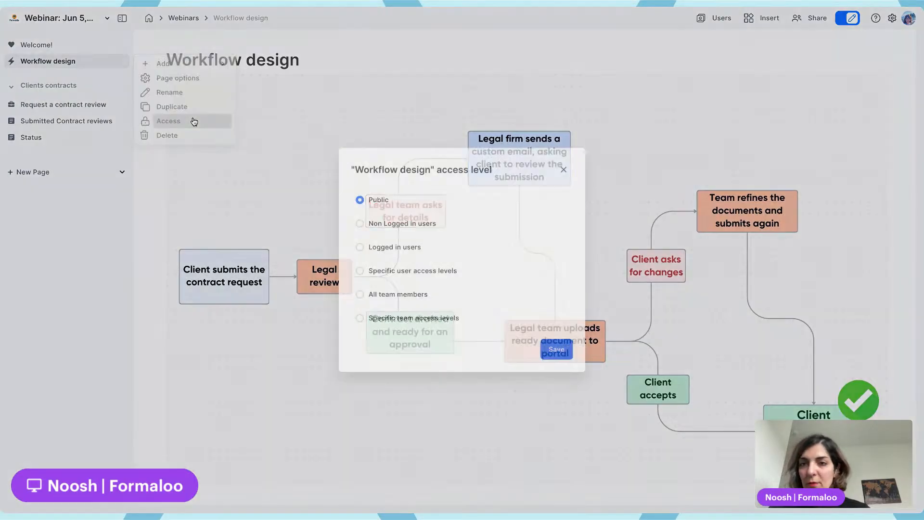
left_click(418, 298)
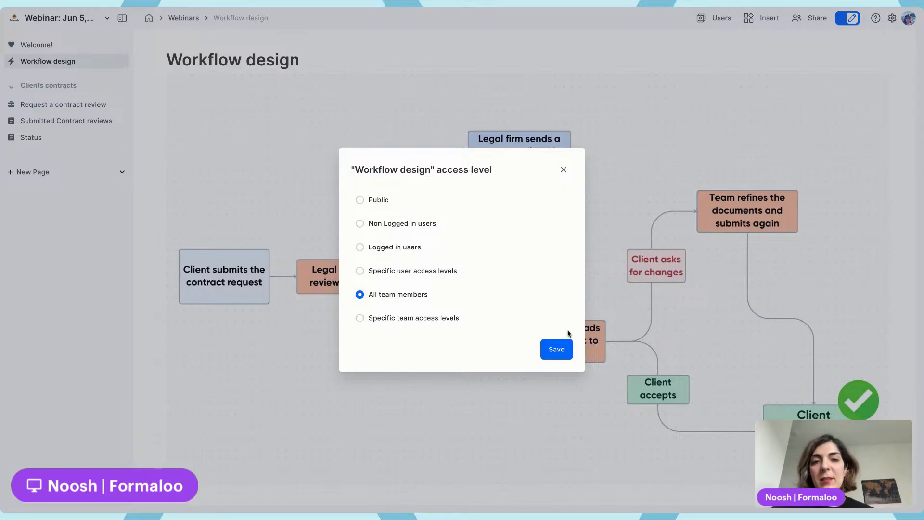
left_click(557, 347)
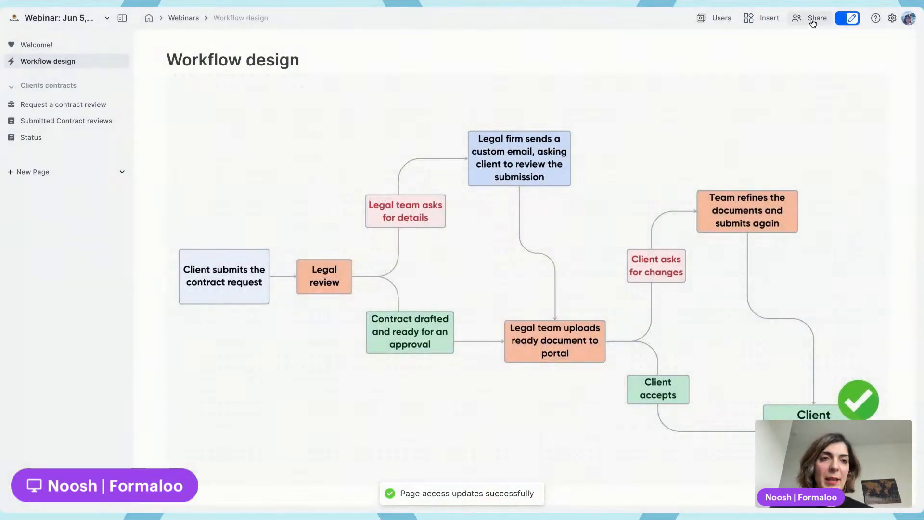
Review the members listed in the share panel's access management
left_click(813, 19)
left_click(623, 51)
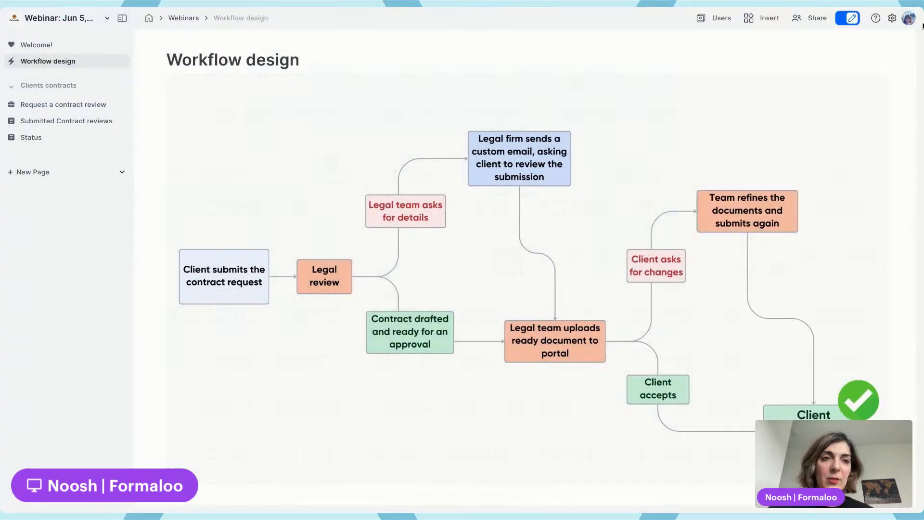
left_click(810, 19)
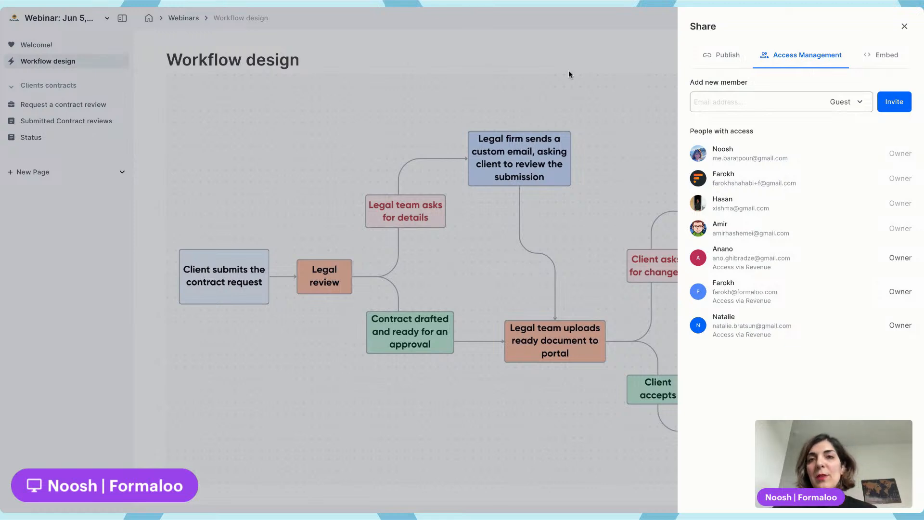
left_click(524, 62)
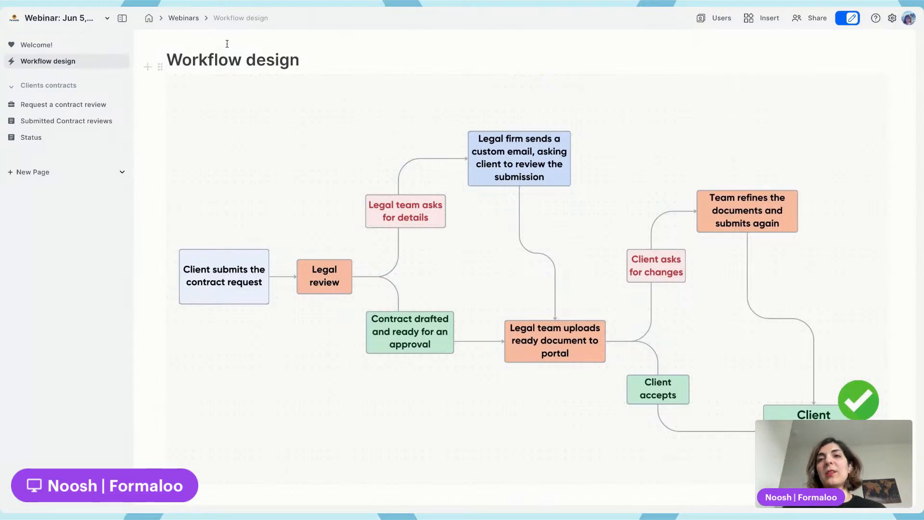
left_click(123, 62)
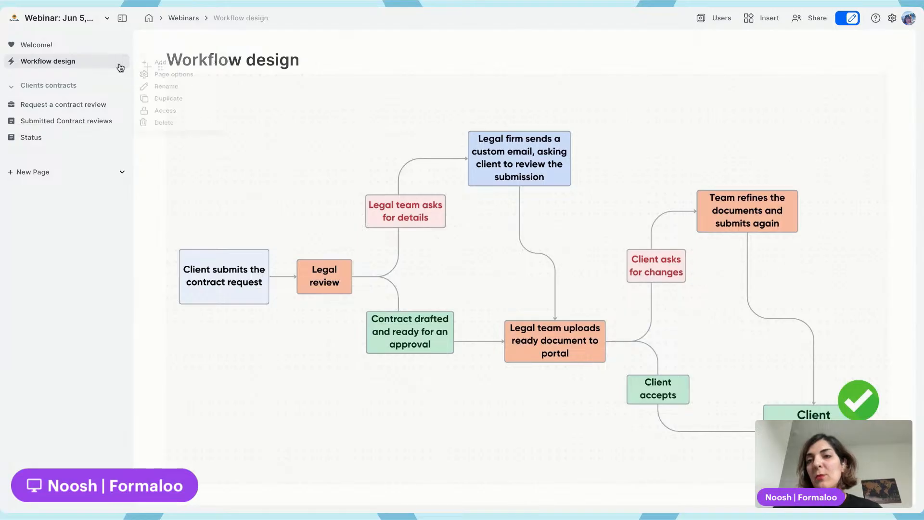
Save the Workflow design page's access level as All team members and preview the portal's public view
left_click(160, 124)
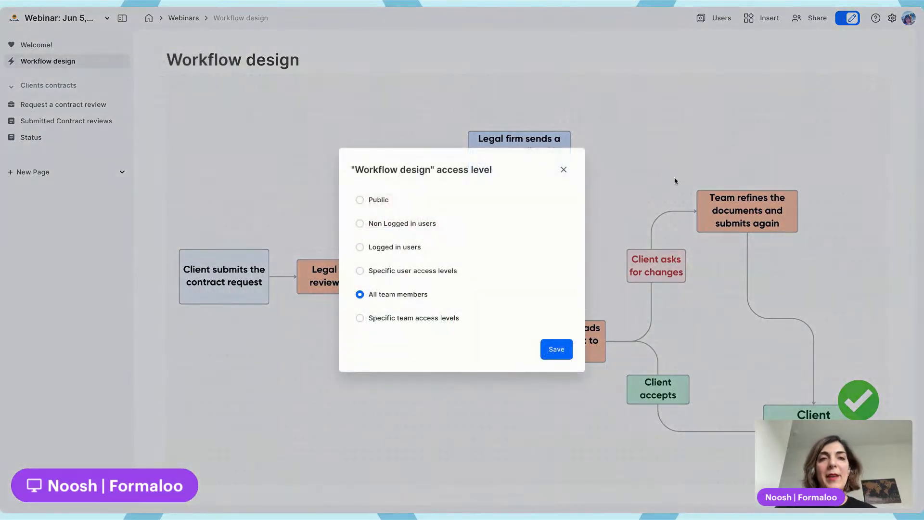
left_click(555, 351)
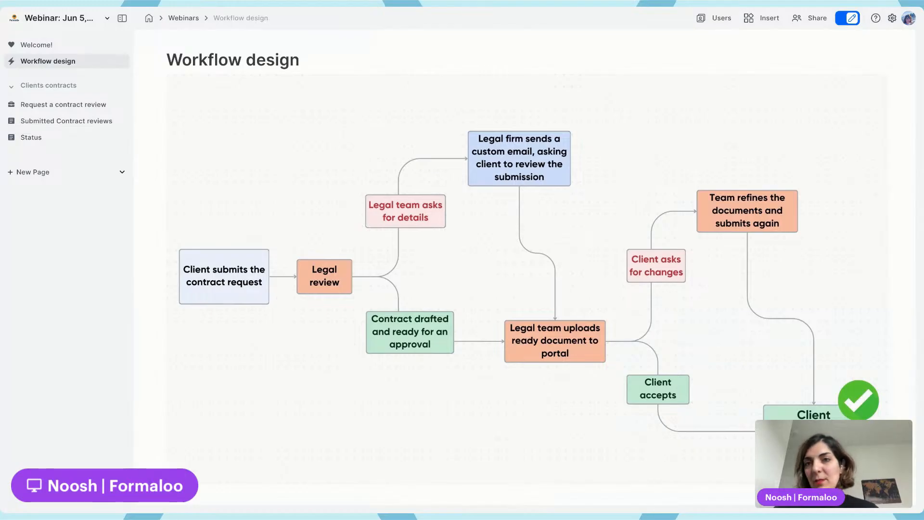
key("ctrl+Tab")
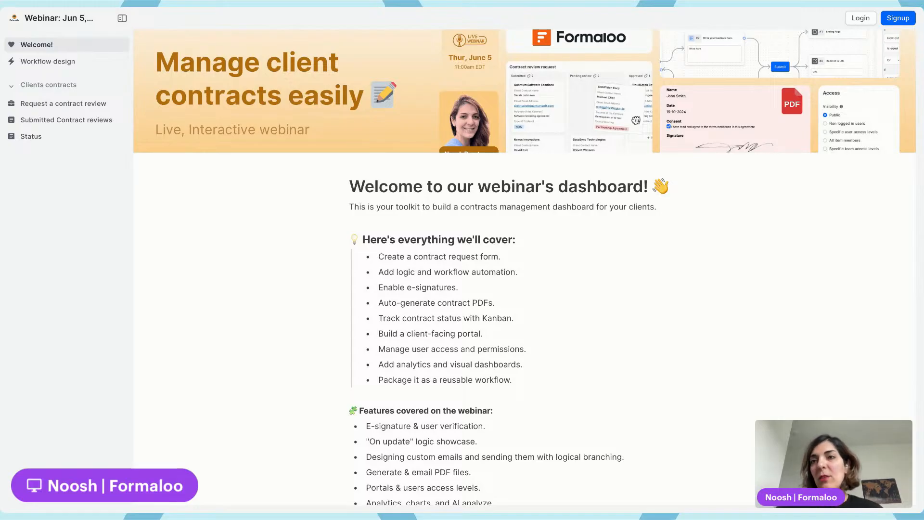
key("super+r")
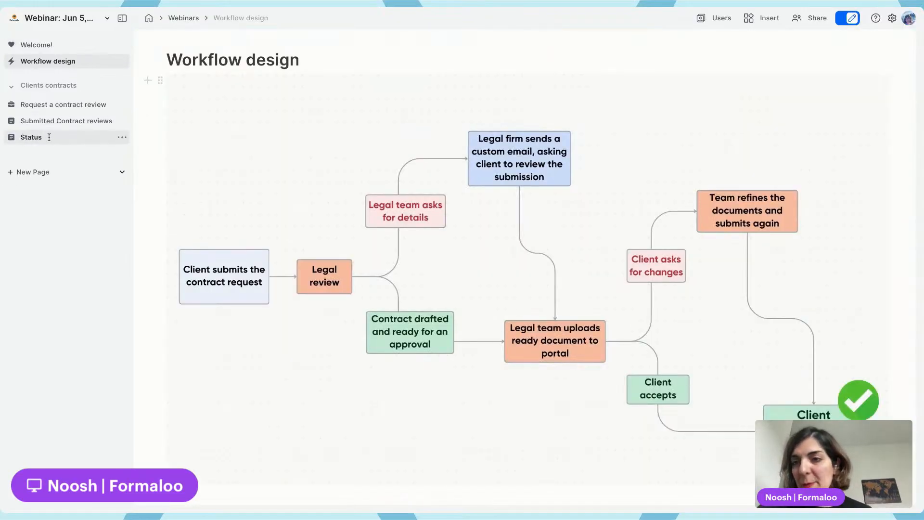
Set the Request a contract review page's access level to Logged in users
left_click(123, 104)
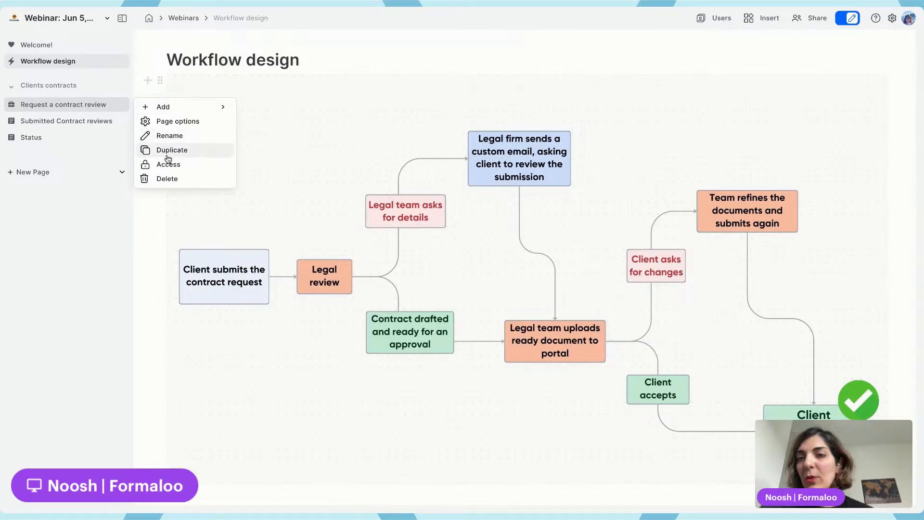
left_click(173, 164)
left_click(391, 249)
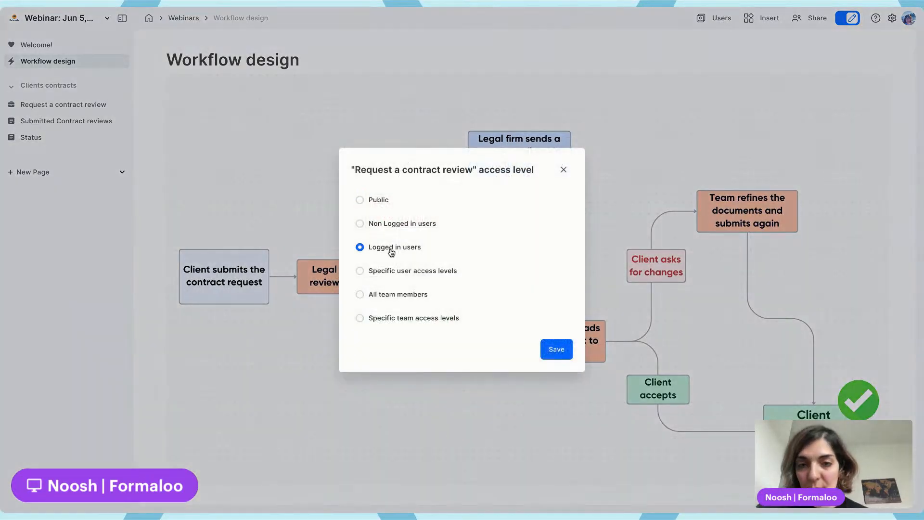
left_click(553, 347)
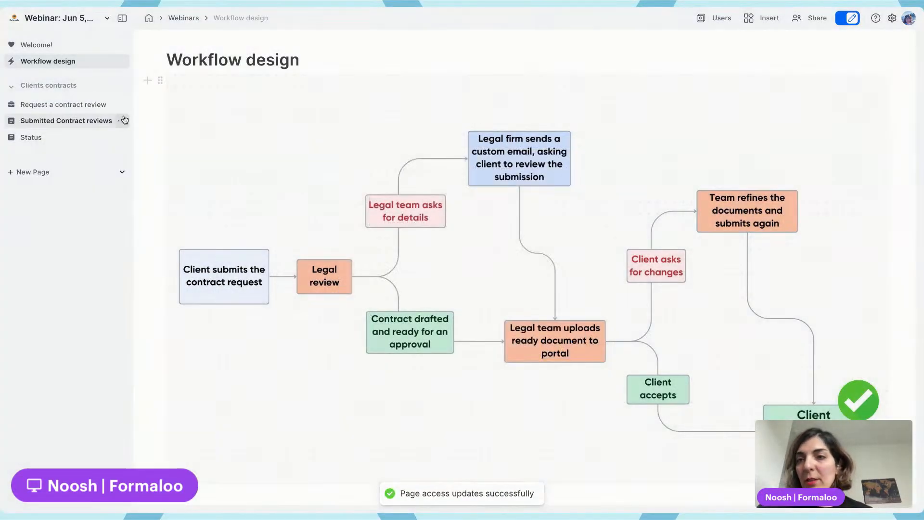
Set the Submitted Contract reviews page's access level to Logged in users
left_click(122, 121)
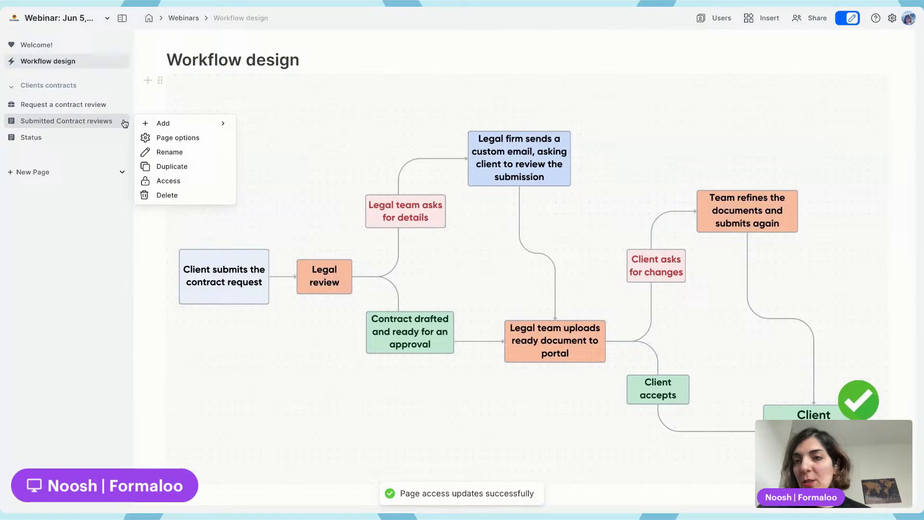
left_click(180, 181)
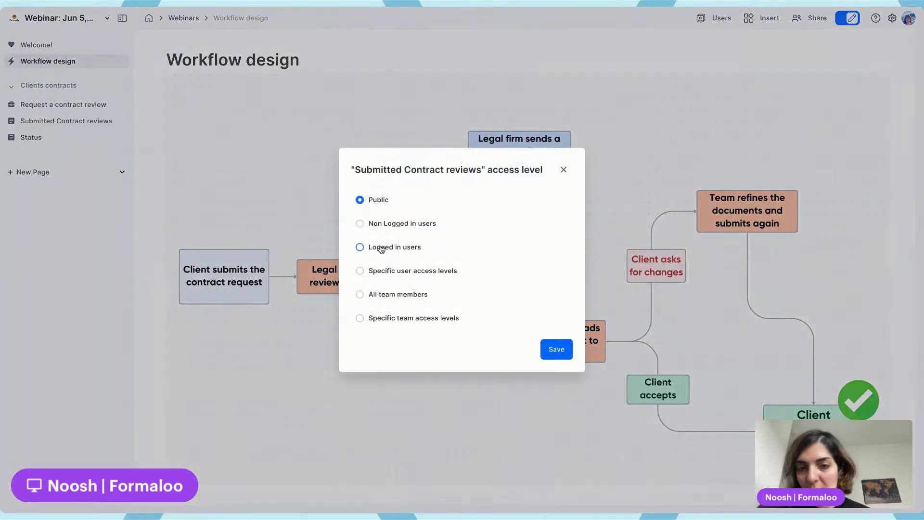
left_click(415, 249)
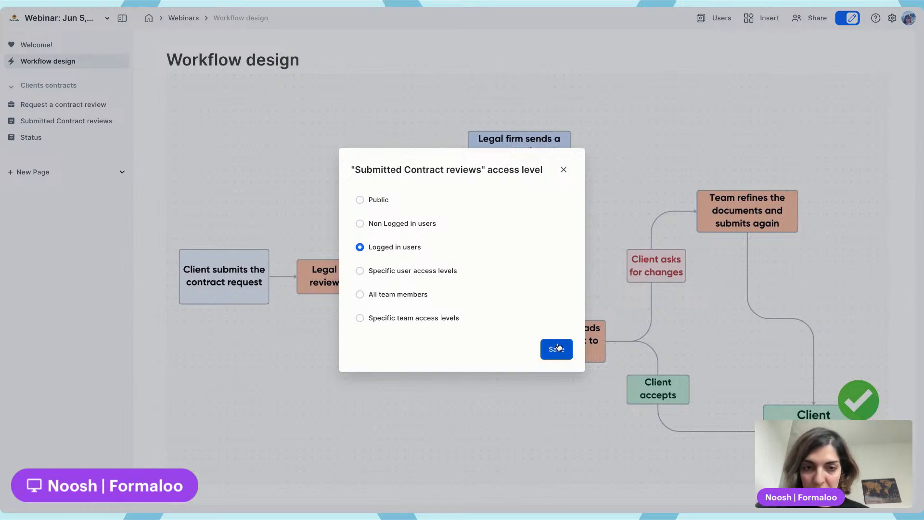
left_click(554, 349)
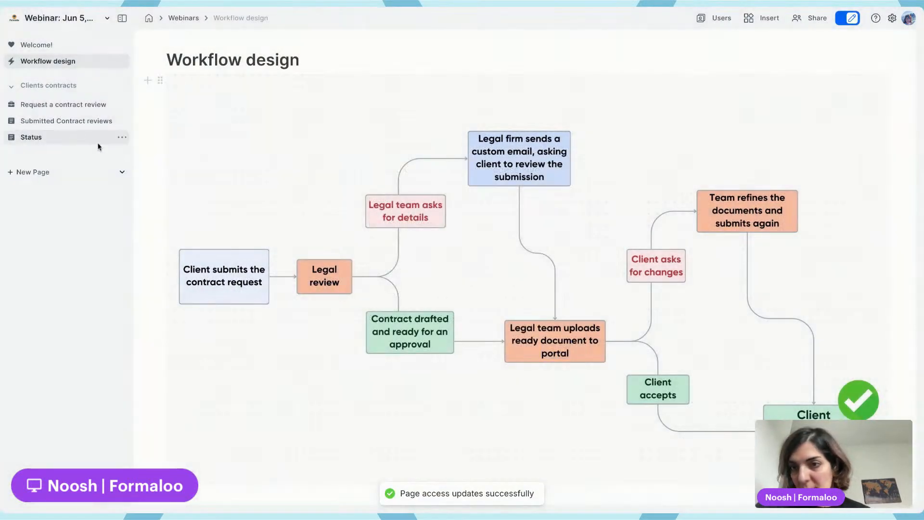
Set the Status page's access level to Logged in users
left_click(124, 137)
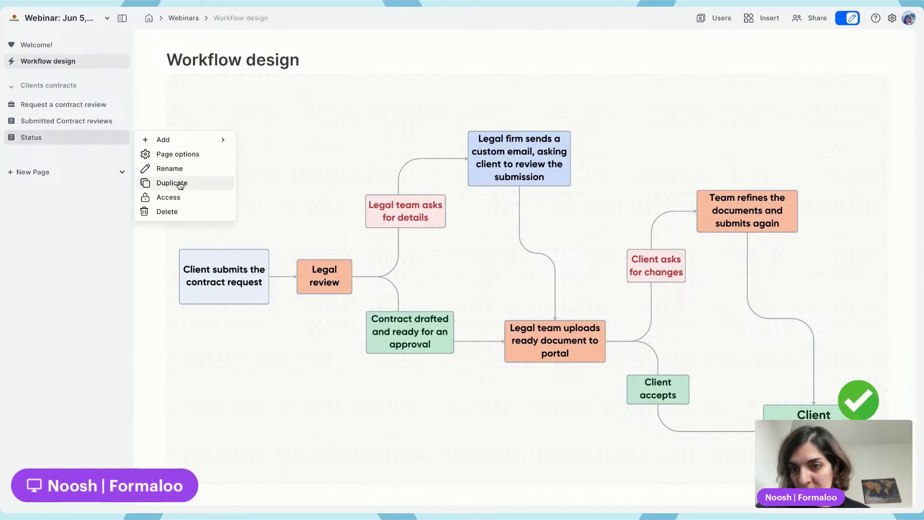
left_click(206, 196)
left_click(391, 251)
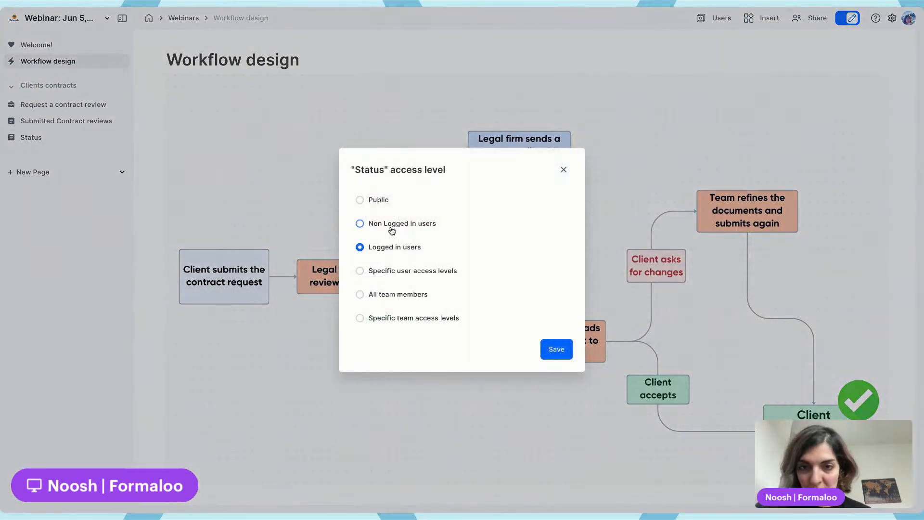
left_click(558, 353)
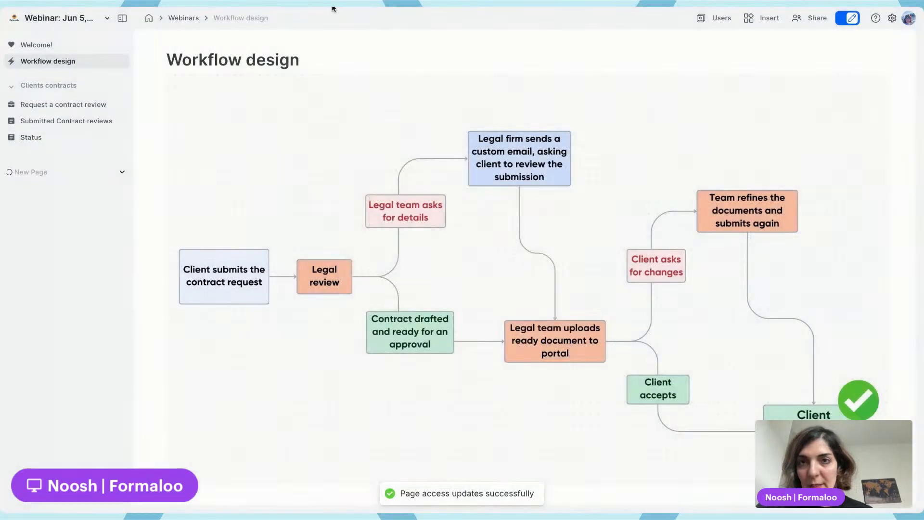
Reload the portal's public view and open its sign-up page
left_click(333, 1)
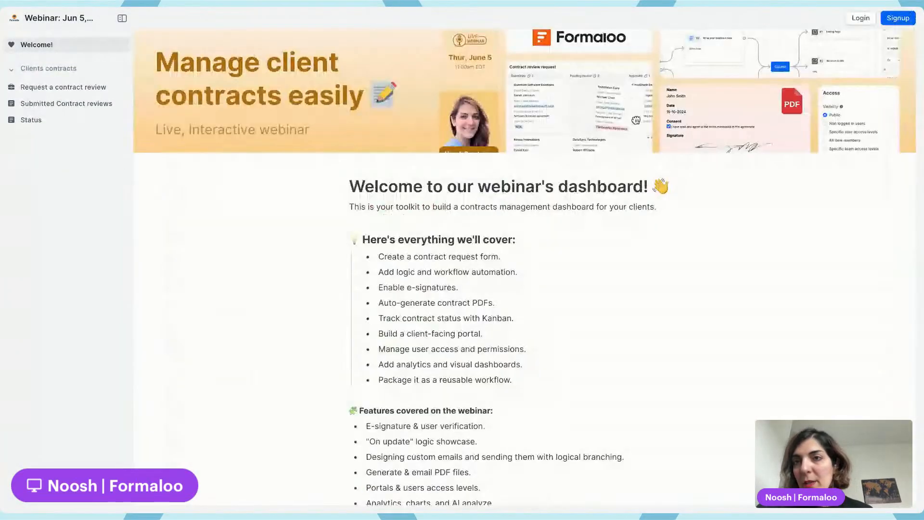
key("super+r")
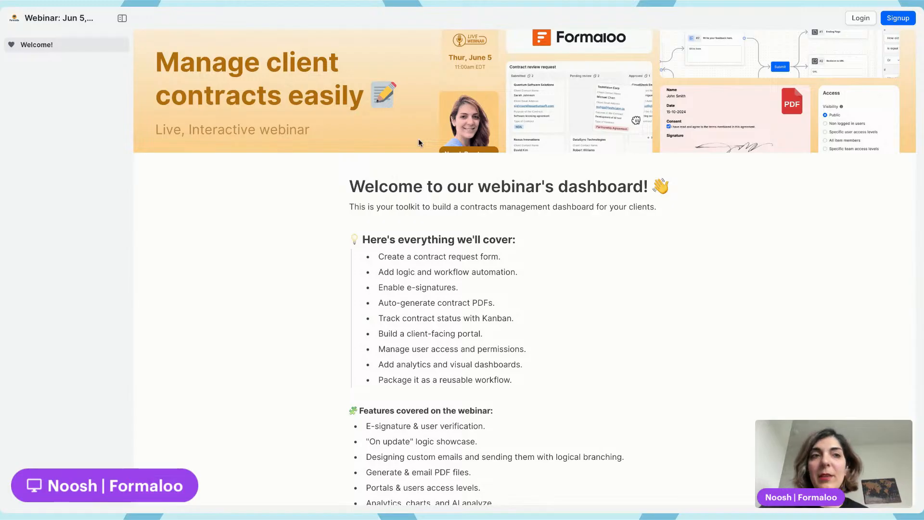
left_click(898, 18)
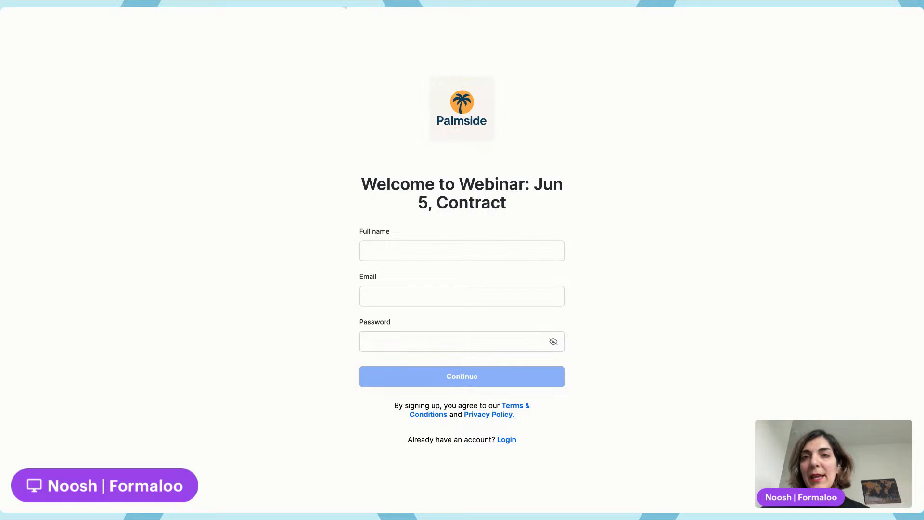
left_click(344, 6)
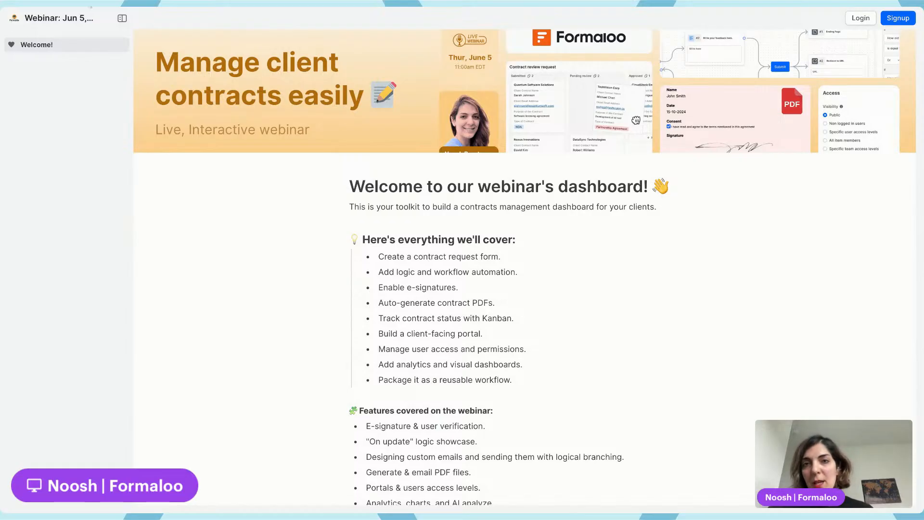
Sign up to the portal by entering the client's full name and account details and continuing
left_click(90, 6)
left_click(439, 246)
type("Noosh")
left_click(453, 290)
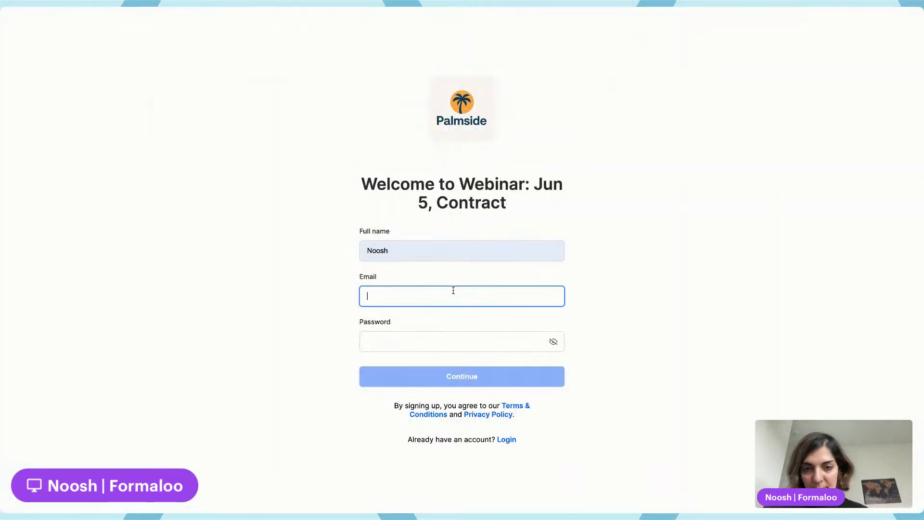
left_click(470, 320)
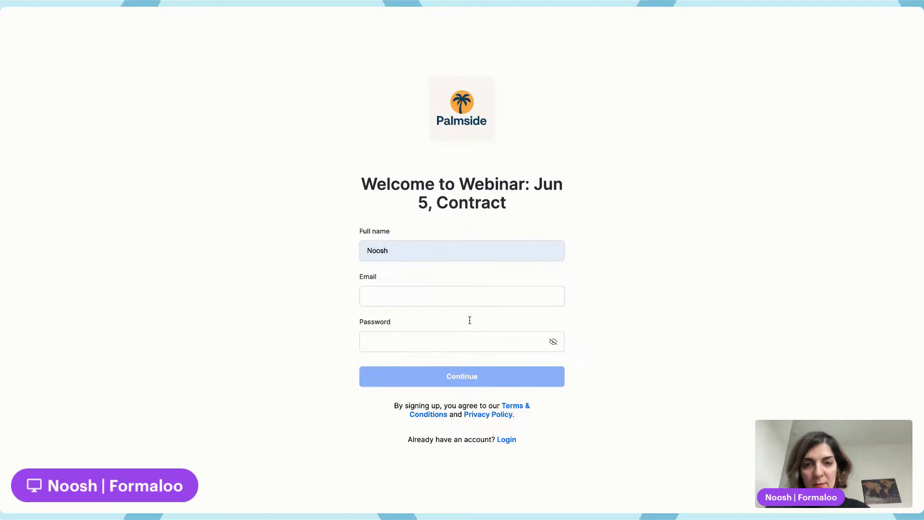
left_click(464, 378)
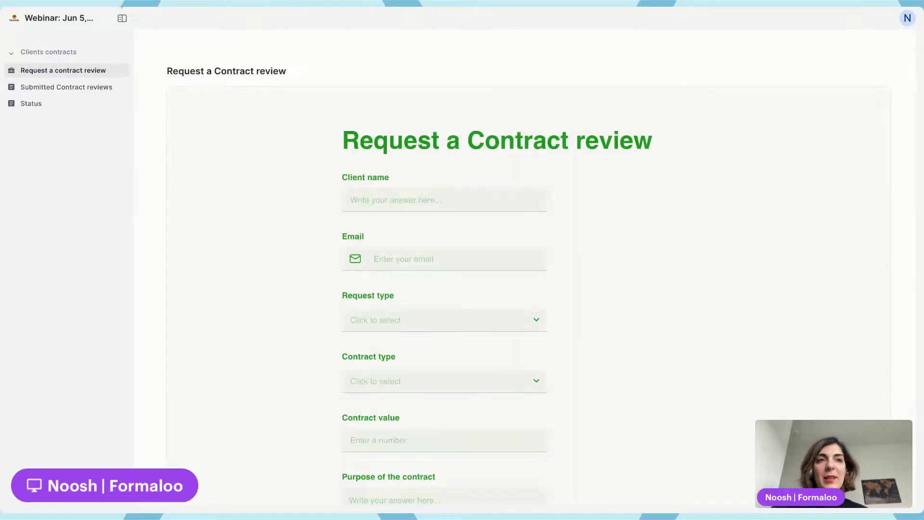
Compare the signed-in client's portal pages with the editor's Submitted Contract reviews table, toggling Admin view
left_click(81, 91)
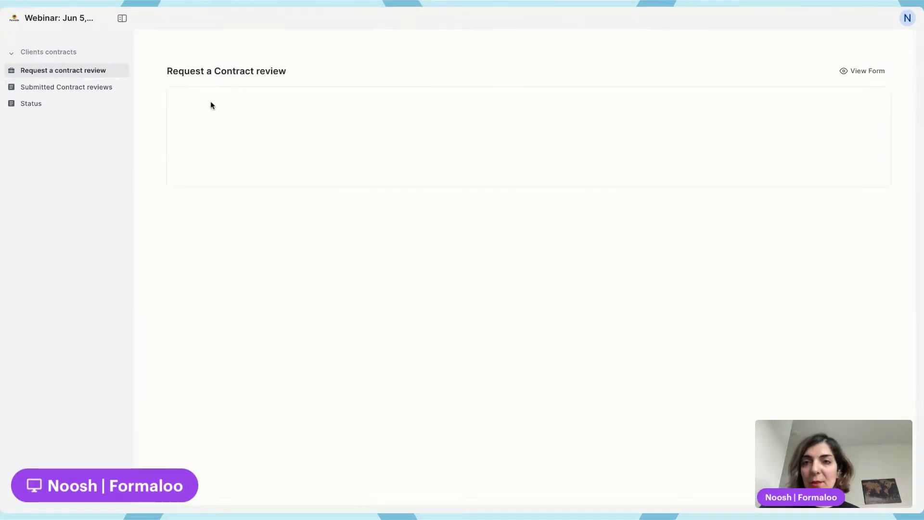
left_click(83, 93)
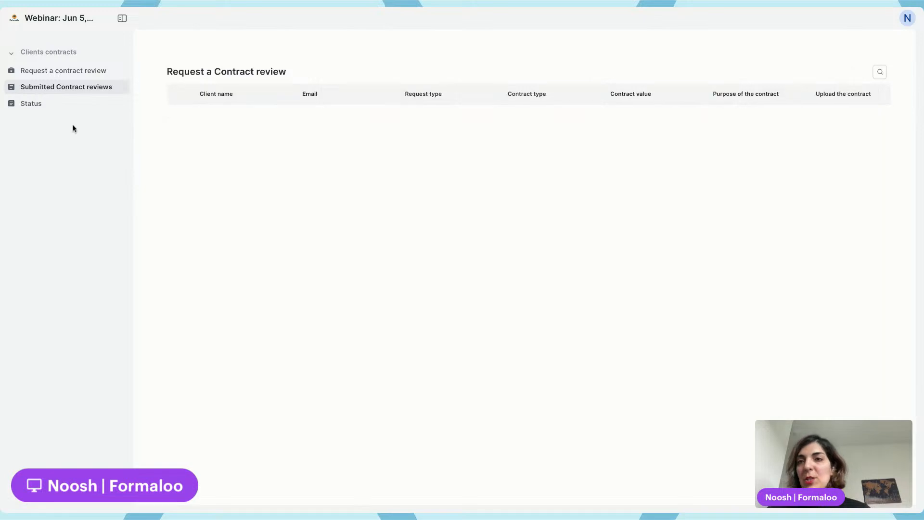
left_click(58, 107)
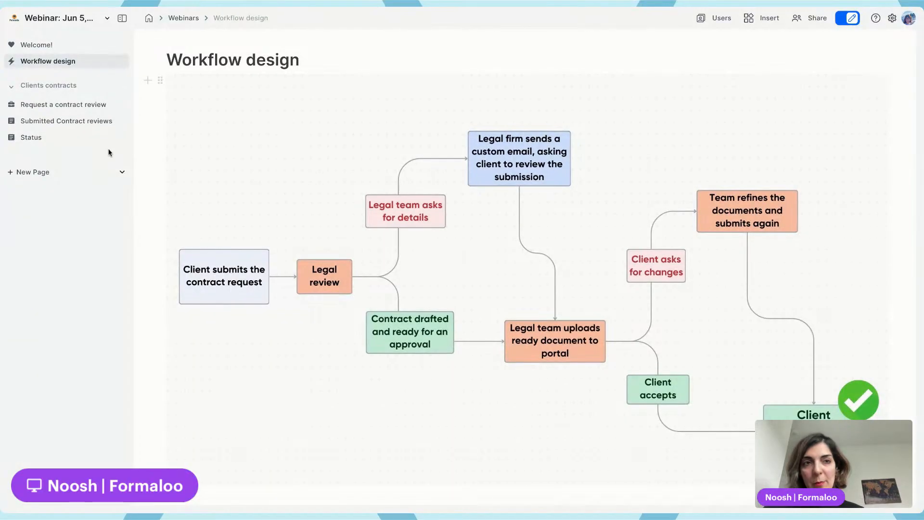
left_click(66, 120)
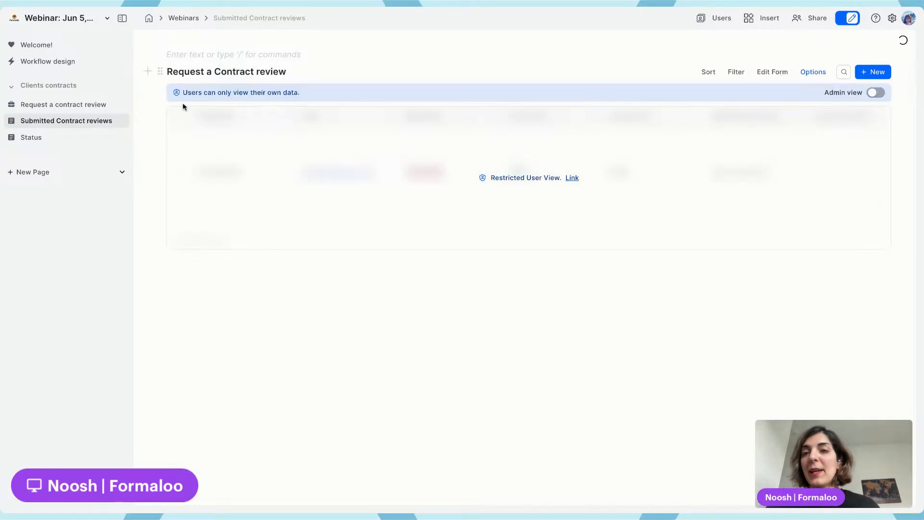
left_click_drag(183, 93, 321, 95)
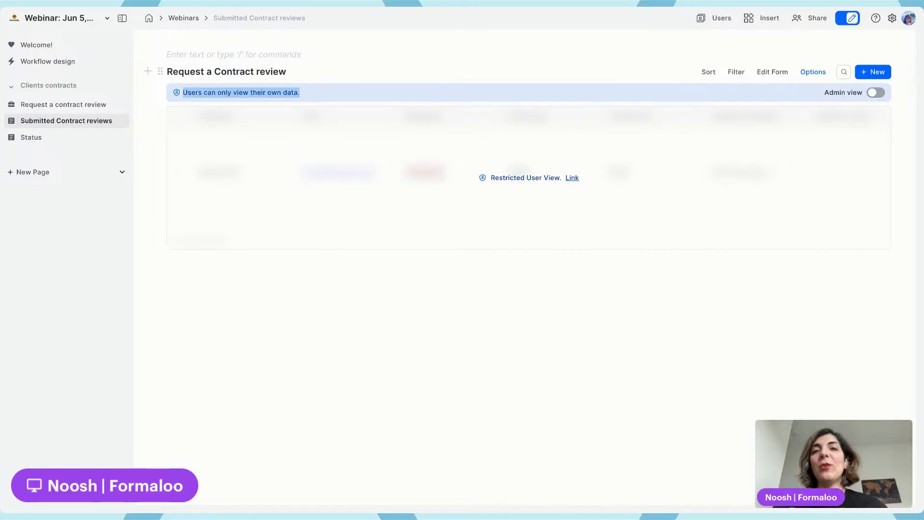
left_click(324, 80)
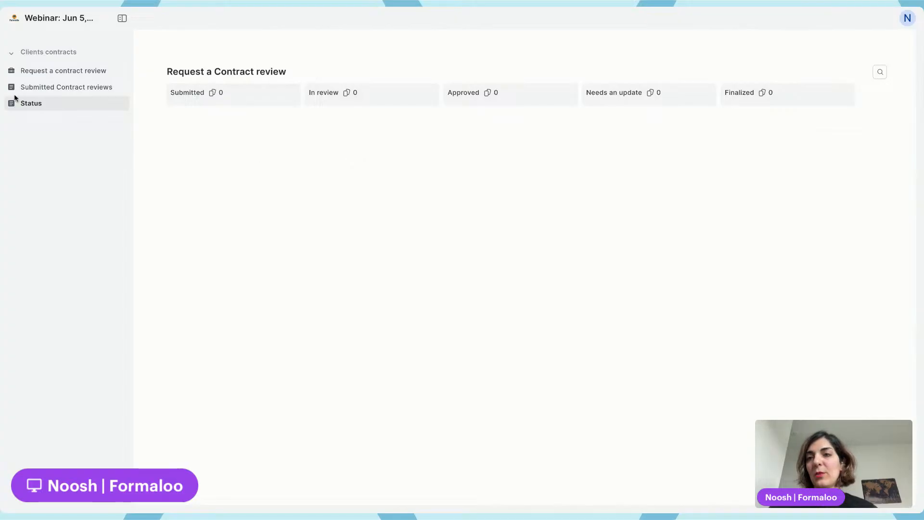
left_click(49, 89)
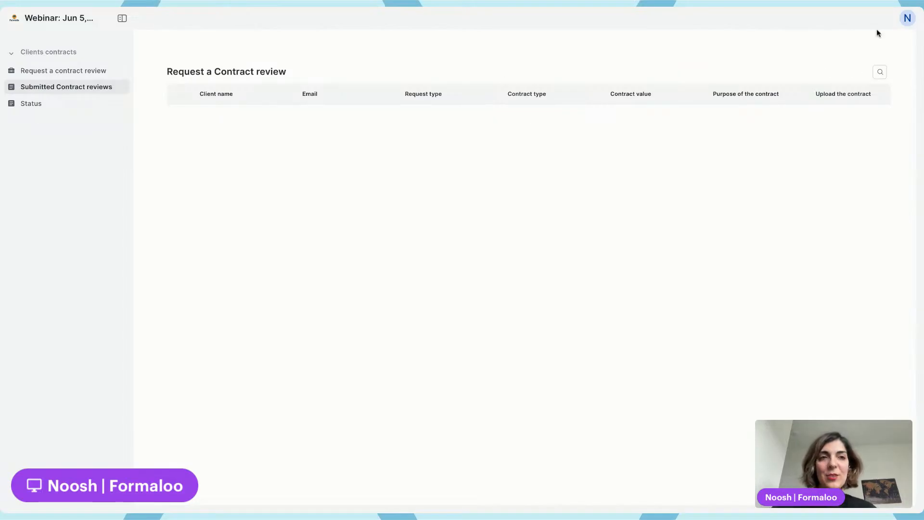
left_click(907, 18)
left_click(346, 9)
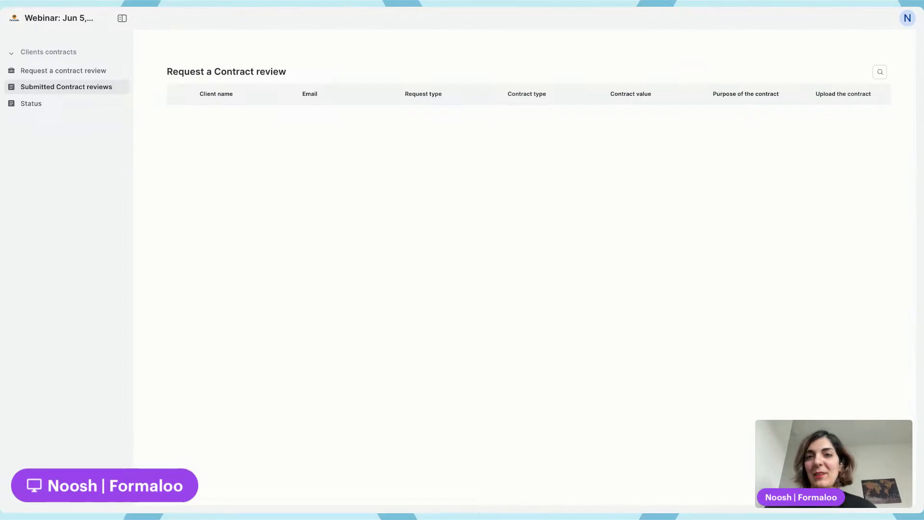
left_click(877, 94)
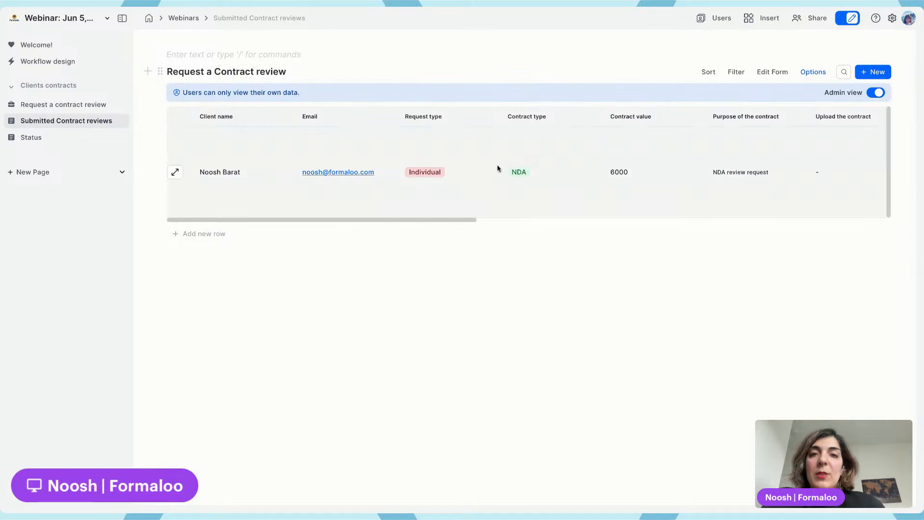
left_click(875, 92)
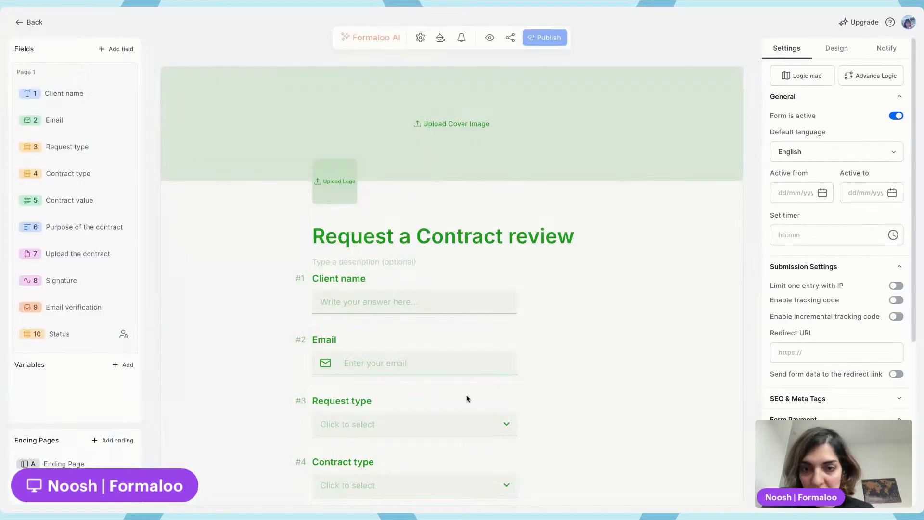
Make the Email verification field optional, publish the form and return to the workspace
scroll(466, 399, "down", 10)
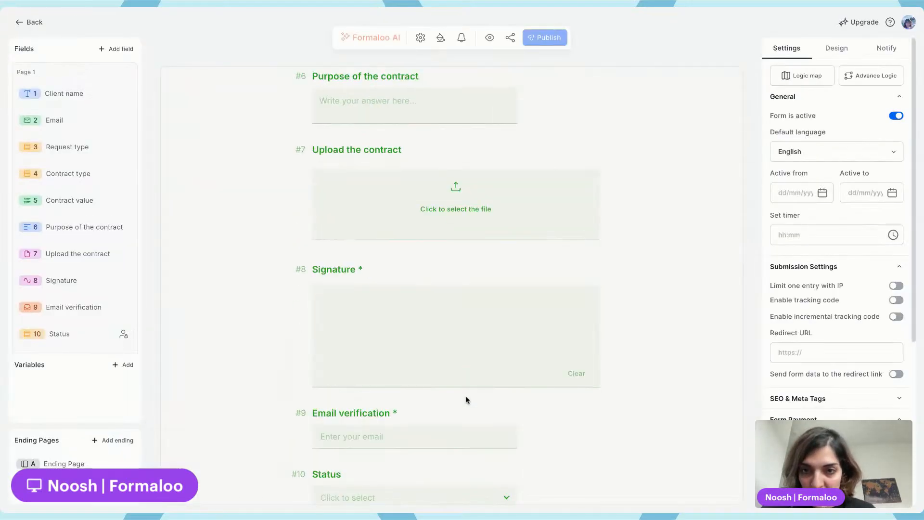
left_click(355, 420)
left_click(900, 196)
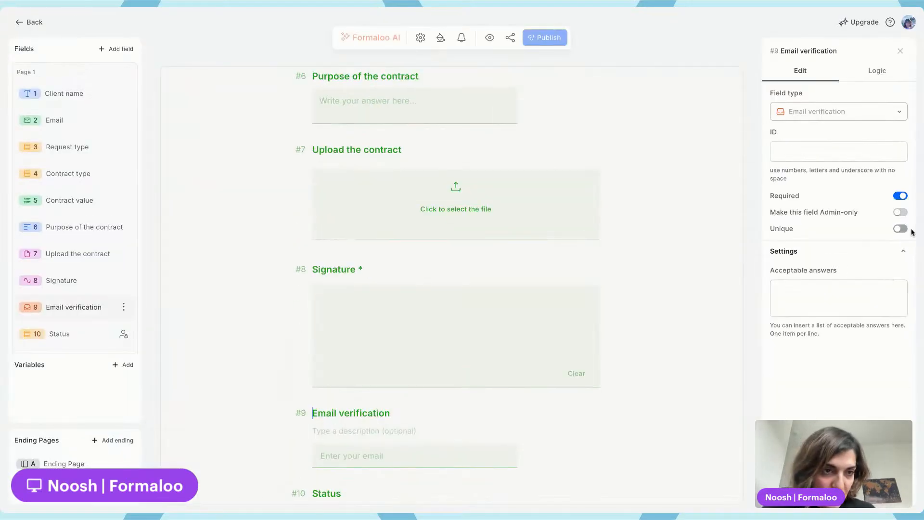
left_click(562, 44)
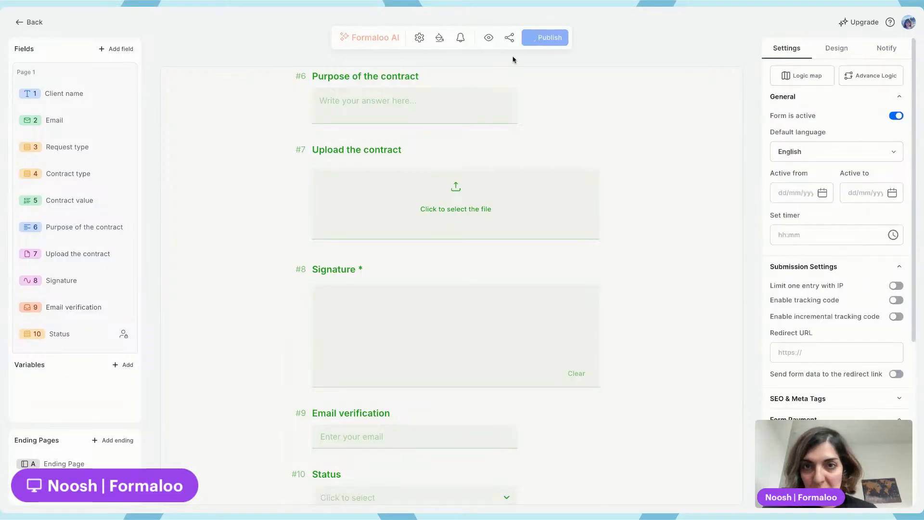
left_click(30, 24)
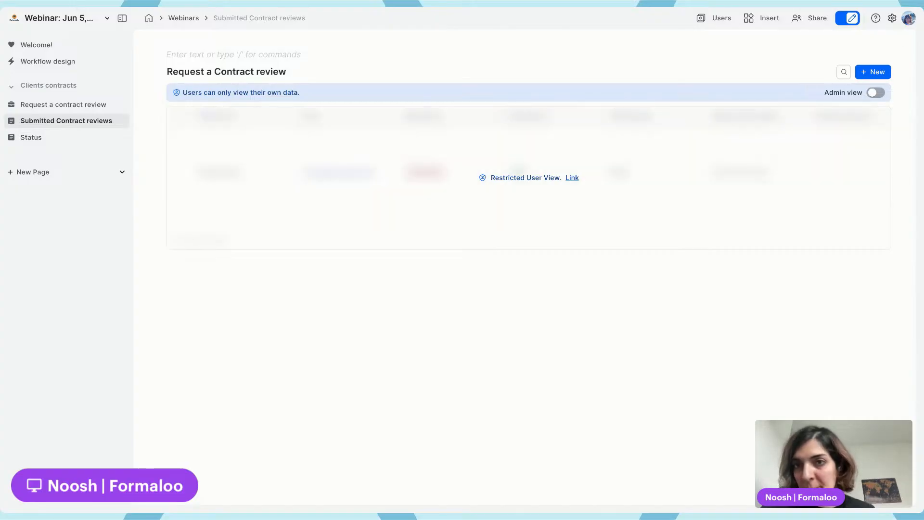
Open the portal's profile settings, check the My Information and My Profile sections, and close the dialog
left_click(77, 70)
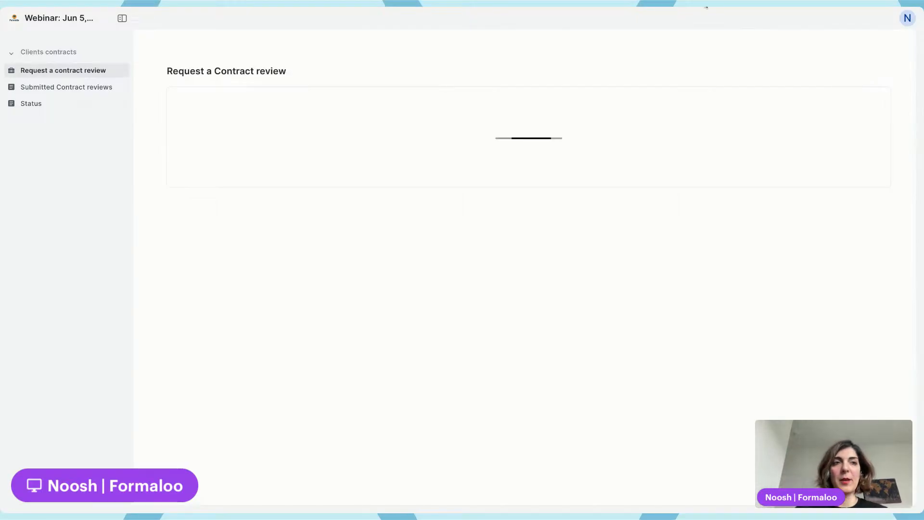
left_click(907, 18)
left_click(872, 41)
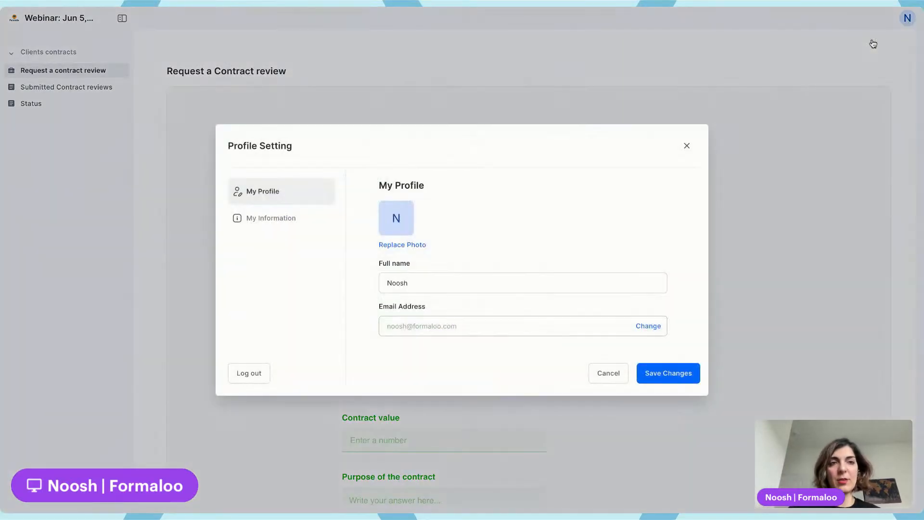
left_click(288, 219)
left_click(289, 182)
left_click(717, 76)
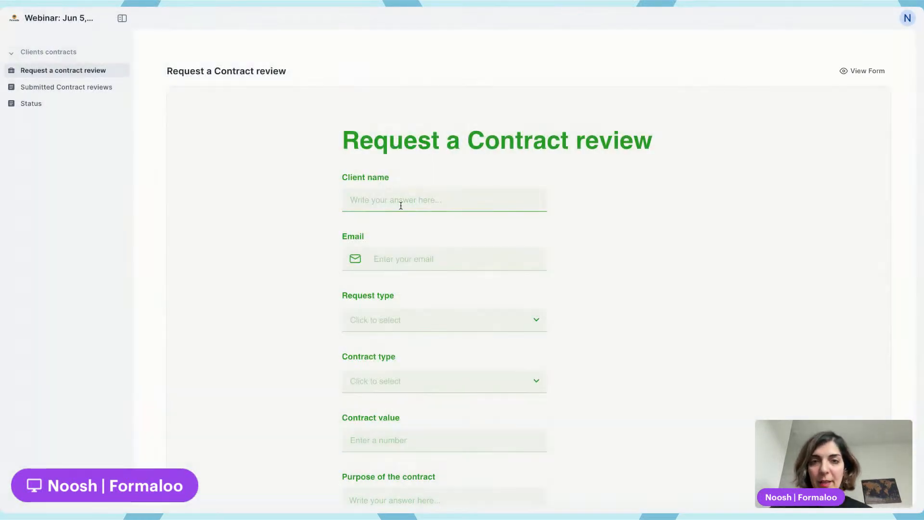
Start a contract review request with the client's name and e-mail, choosing Company / Legal entity and Partnership agreement
scroll(400, 206, "down", 3)
left_click(402, 89)
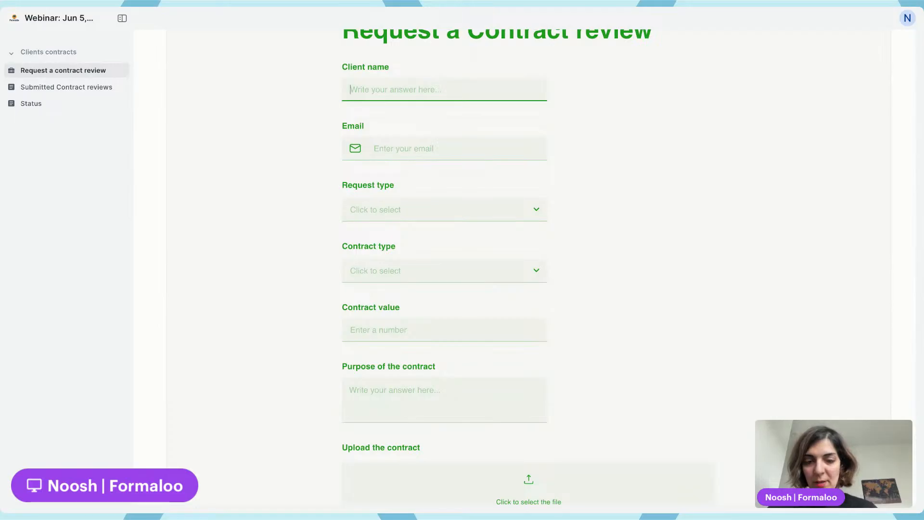
type("Noosh")
key("Tab")
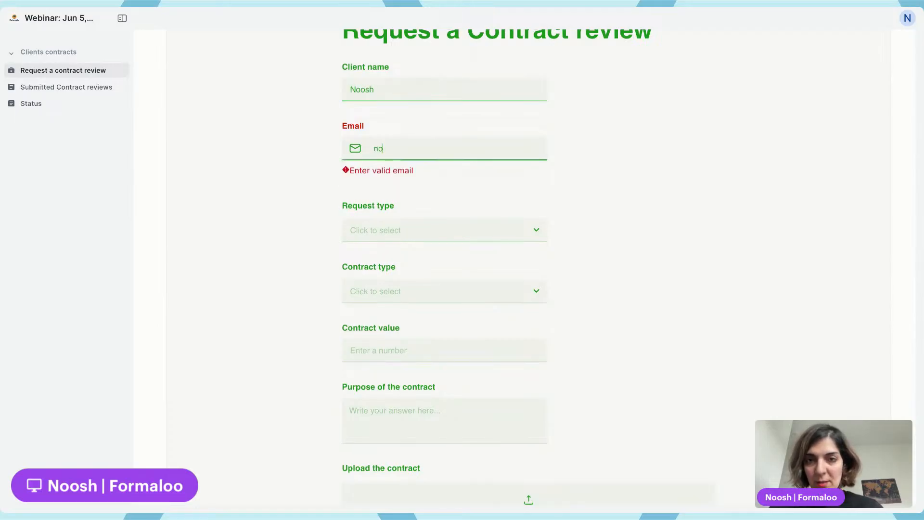
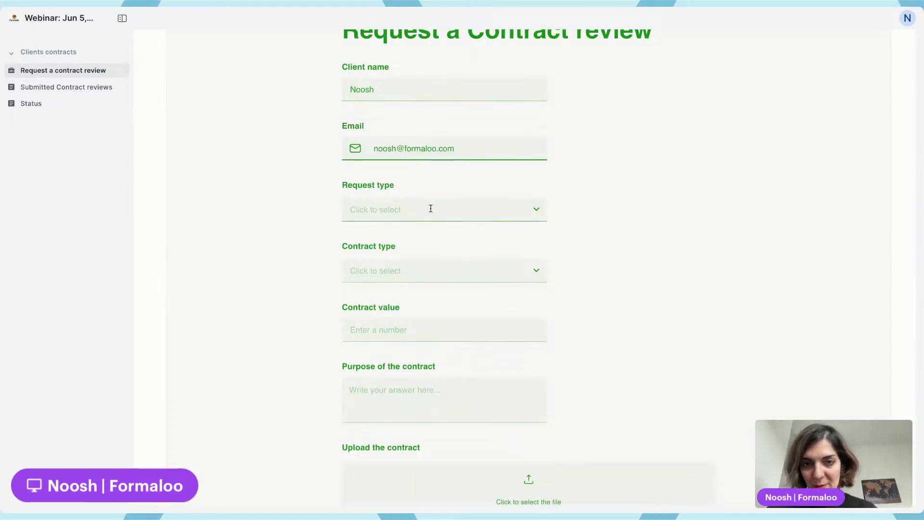
left_click(430, 208)
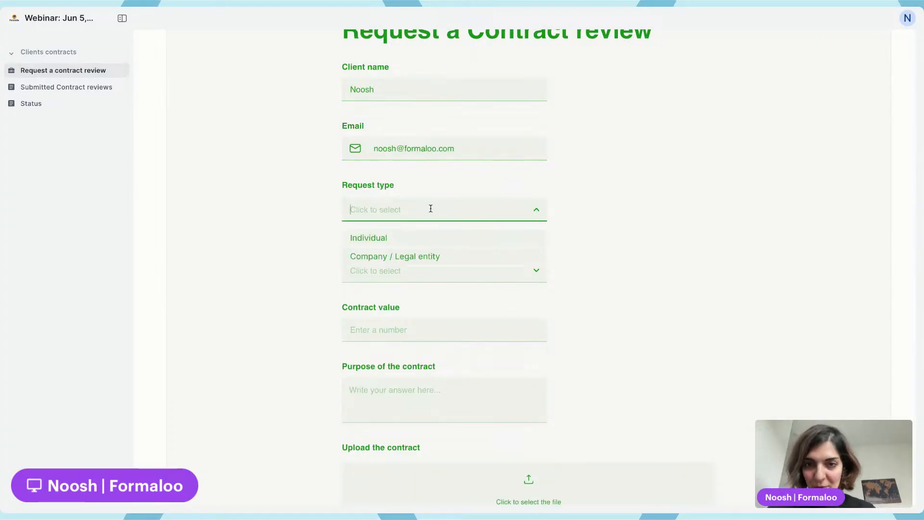
left_click(417, 253)
left_click(418, 255)
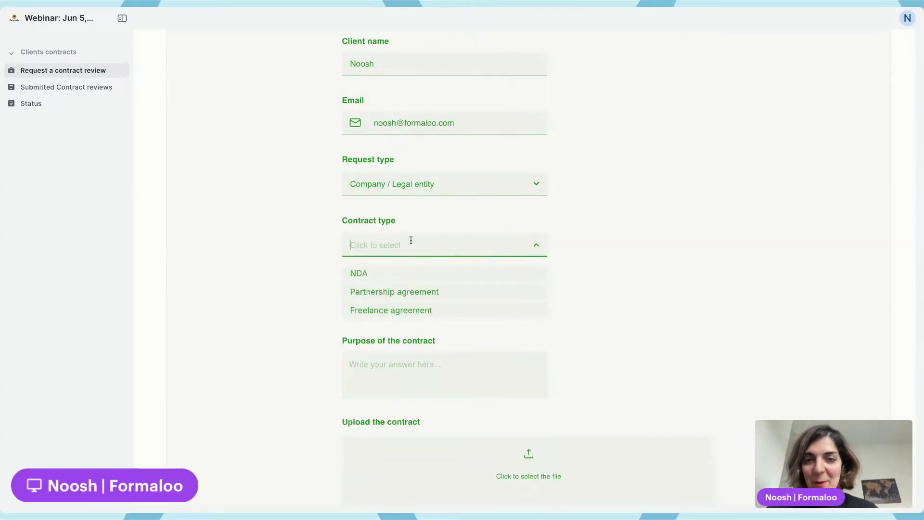
left_click(418, 291)
left_click(415, 303)
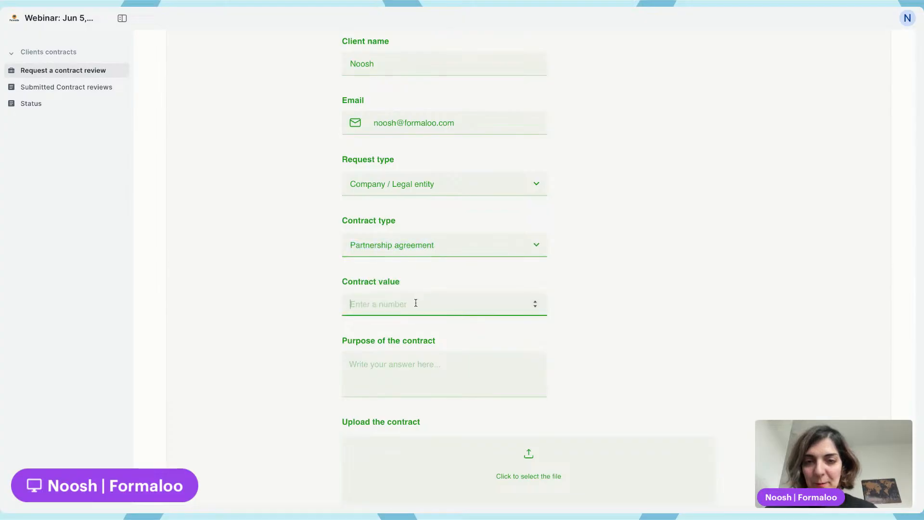
Set the contract value to 2000, paste the purpose "Partnership agreement", draw a signature and submit the form
type("200")
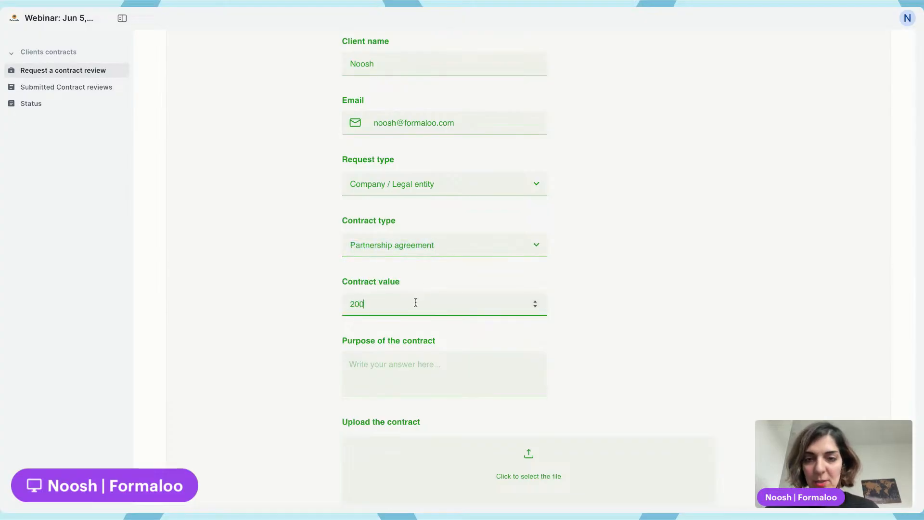
type("0")
left_click(406, 373)
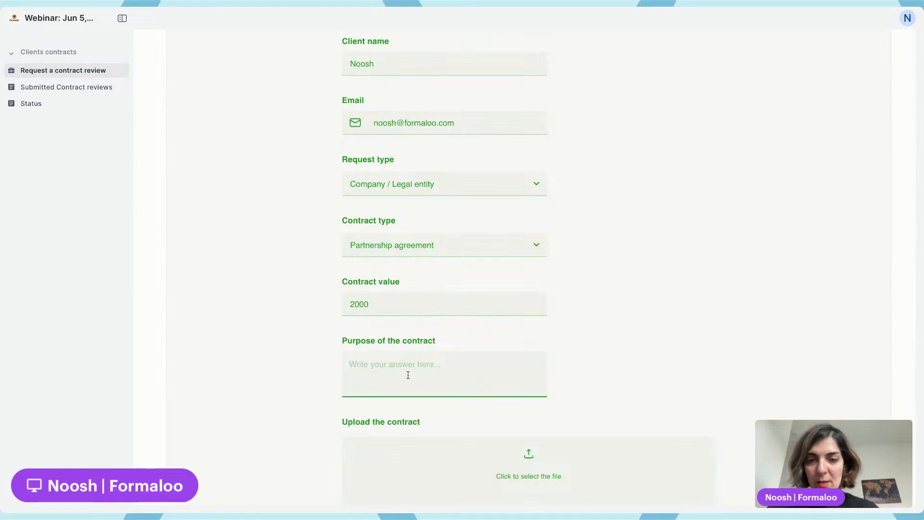
type("Partnership agreement")
scroll(411, 373, "down", 4)
mouse_move(406, 396)
left_mouse_down()
mouse_move(435, 406)
mouse_move(545, 370)
left_mouse_up()
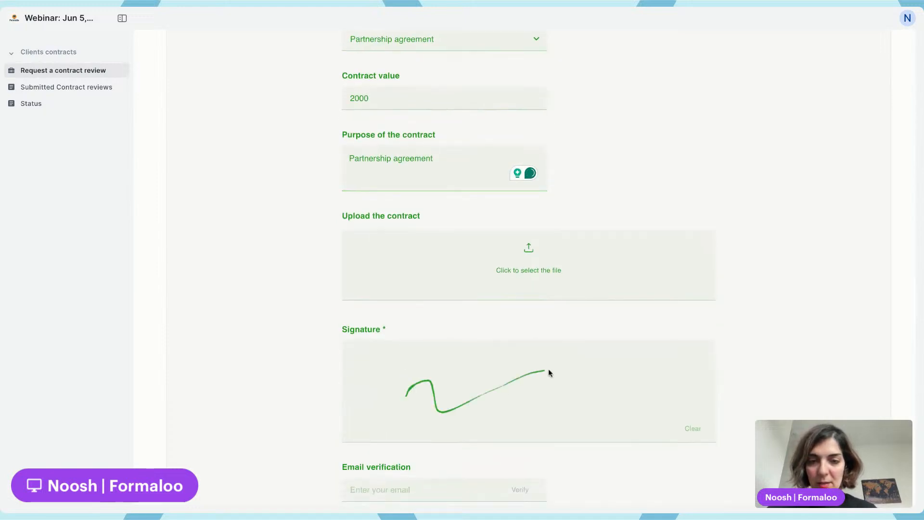
scroll(547, 368, "down", 3)
left_click(393, 376)
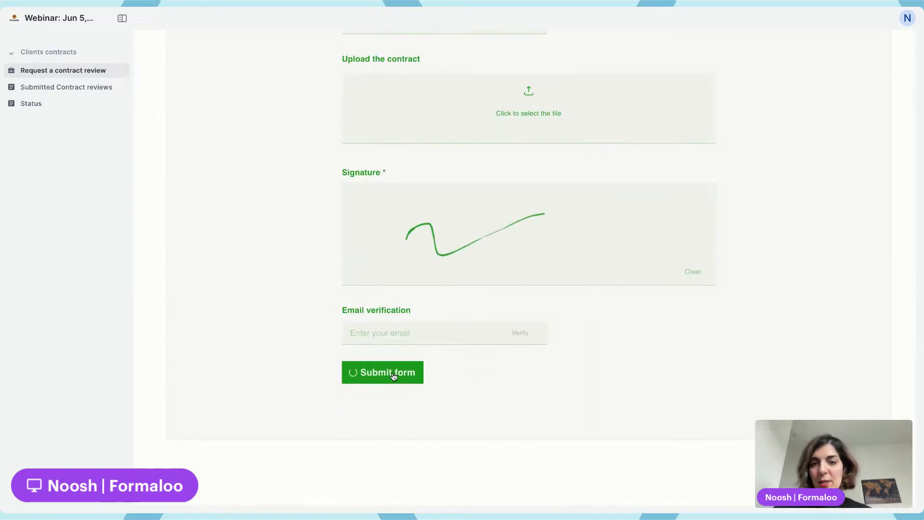
Check the new submission on the portal's Submitted Contract reviews page, then turn on Admin view in the editor's table
left_click(94, 87)
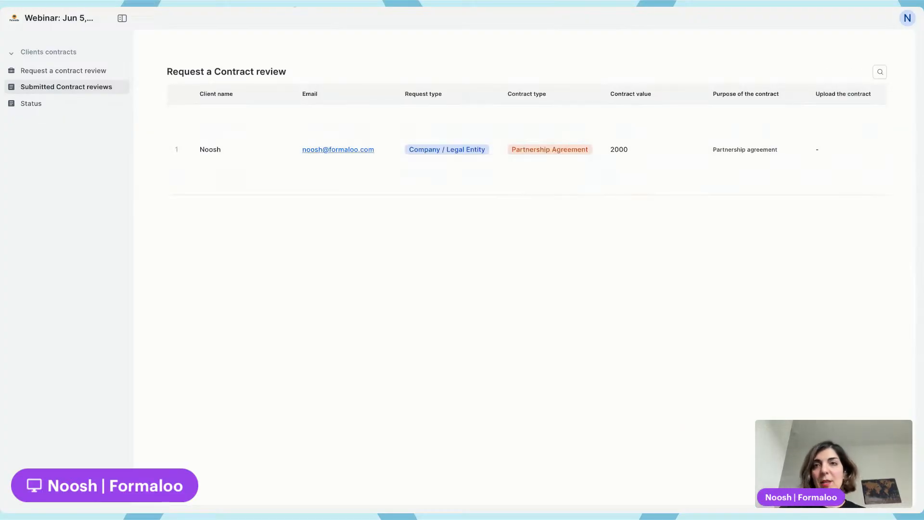
left_click(294, 5)
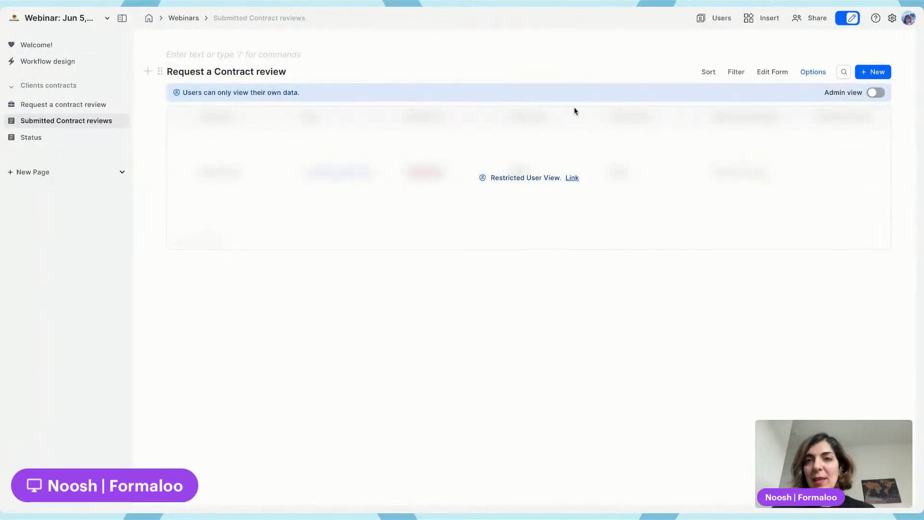
left_click(876, 93)
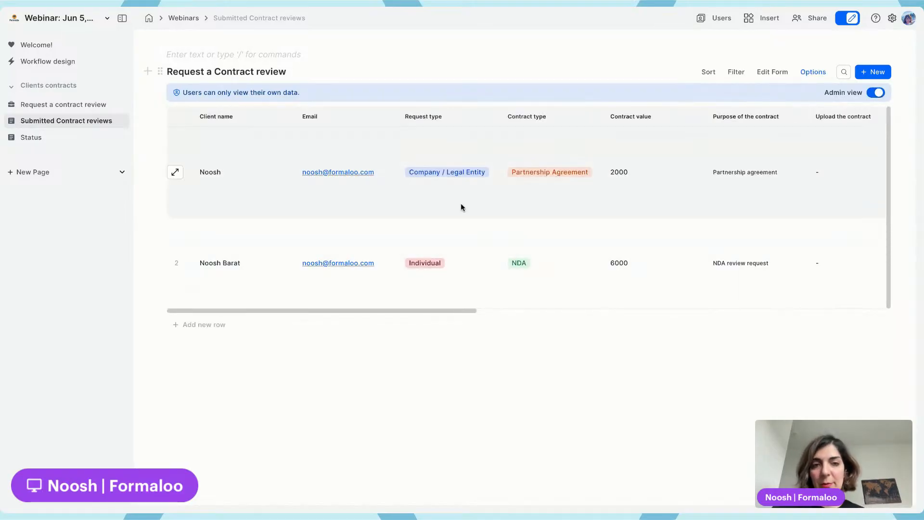
Scroll through all columns of both submissions in Admin view and open the Request a contract review page
double_click(619, 173)
scroll(619, 173, "right", 10)
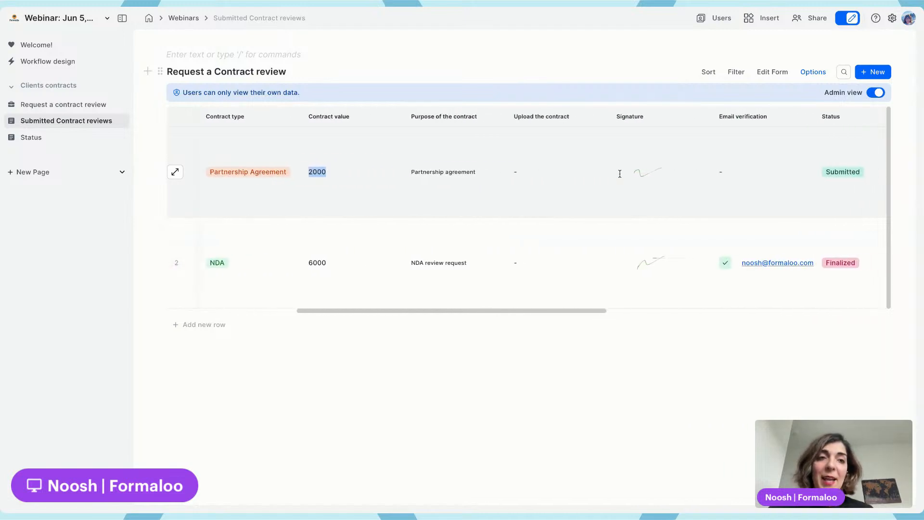
scroll(590, 181, "right", 3)
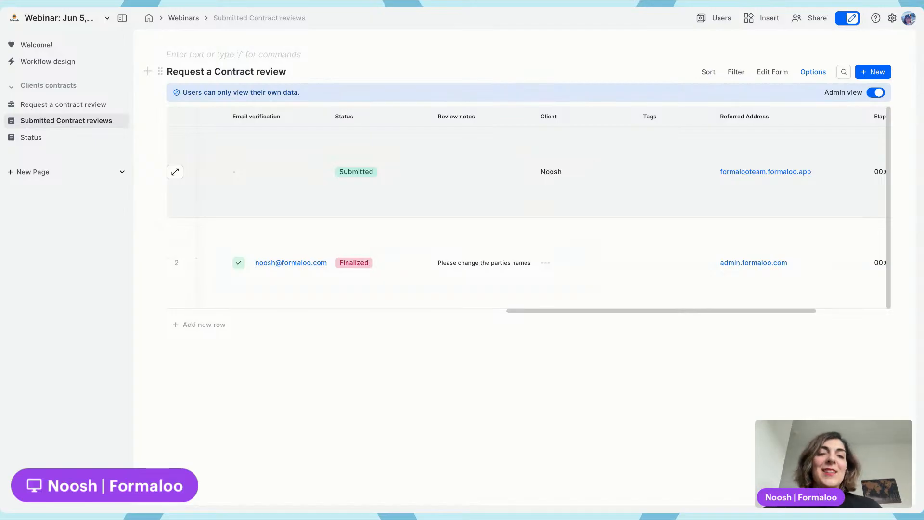
scroll(527, 207, "left", 10)
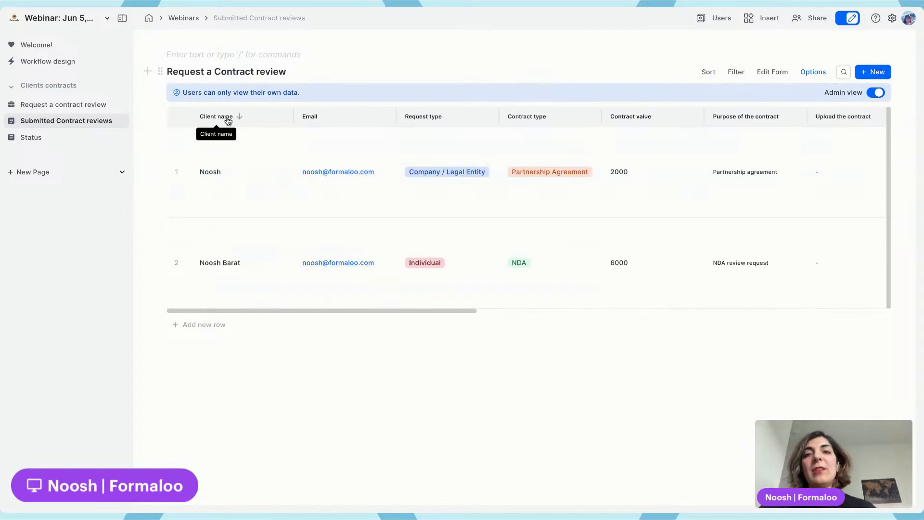
scroll(376, 152, "right", 10)
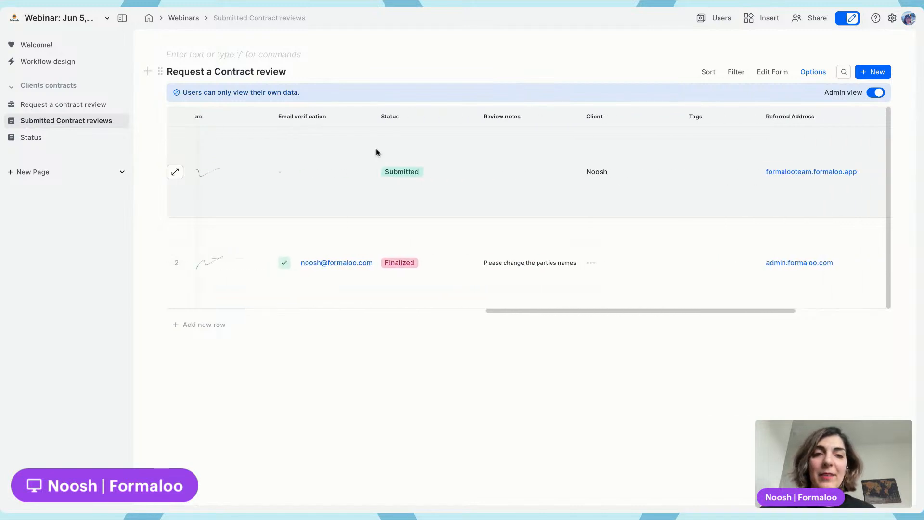
scroll(376, 152, "right", 6)
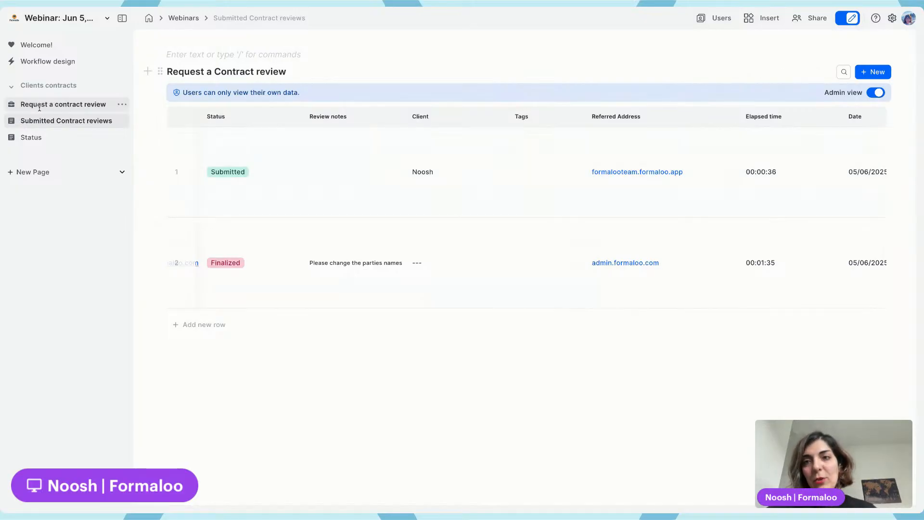
left_click(61, 105)
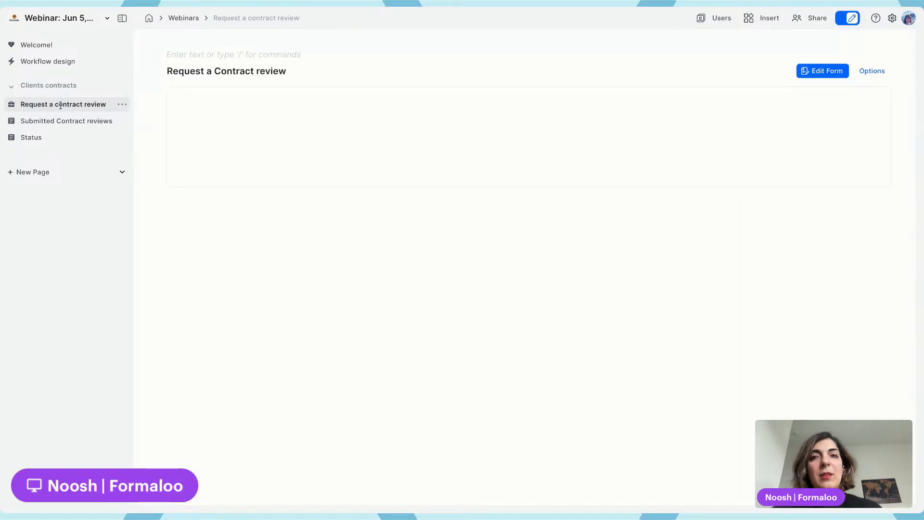
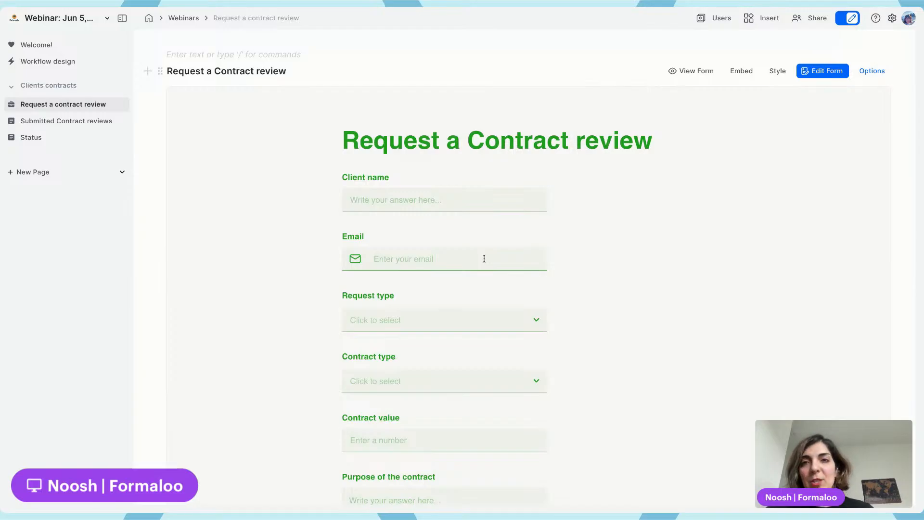
Open the contract review request form in the form editor and delete its Client name field
scroll(481, 260, "down", 5)
scroll(478, 260, "up", 5)
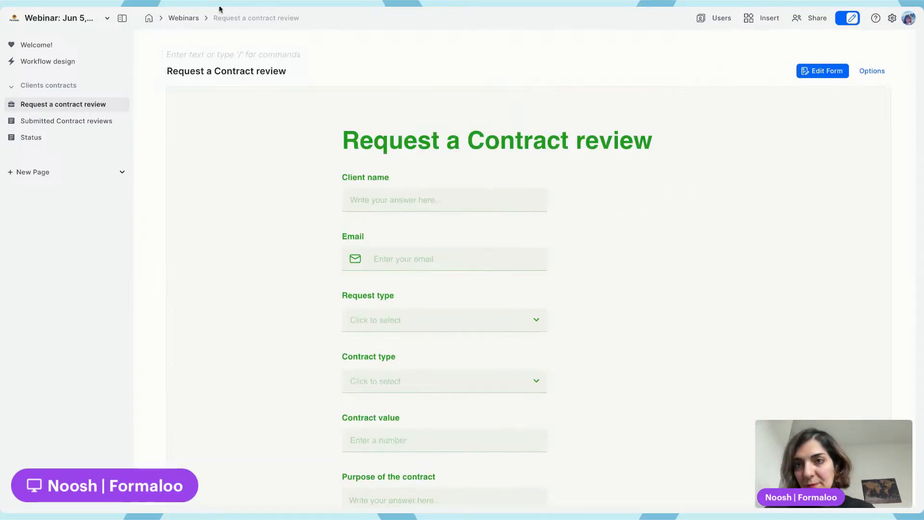
left_click(48, 120)
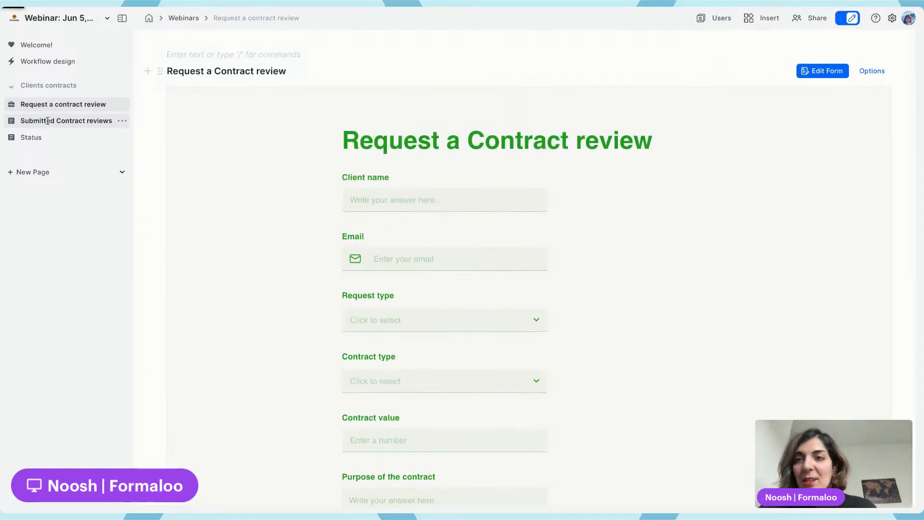
left_click(775, 72)
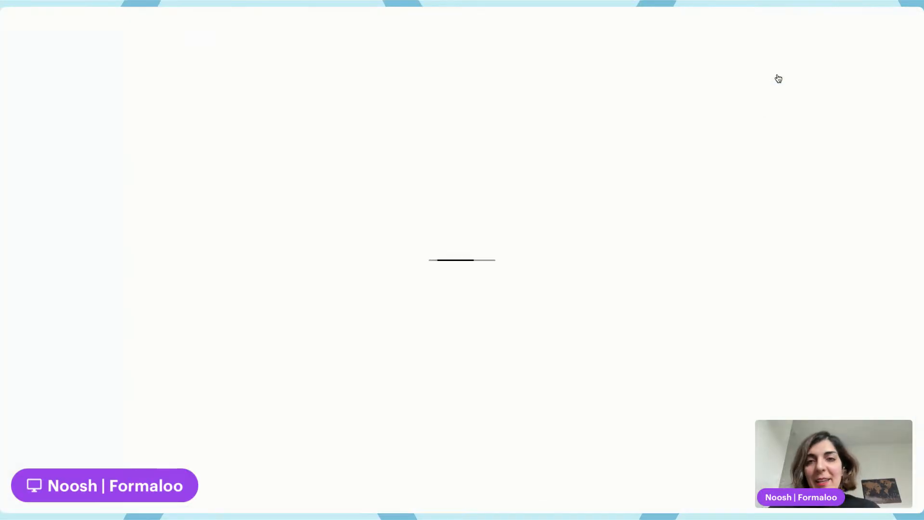
scroll(404, 297, "down", 10)
scroll(405, 297, "up", 10)
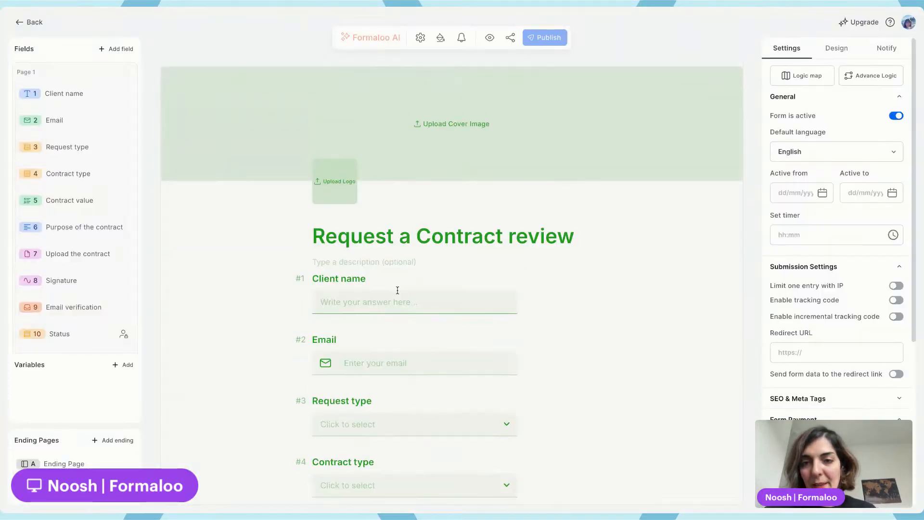
left_click(332, 278)
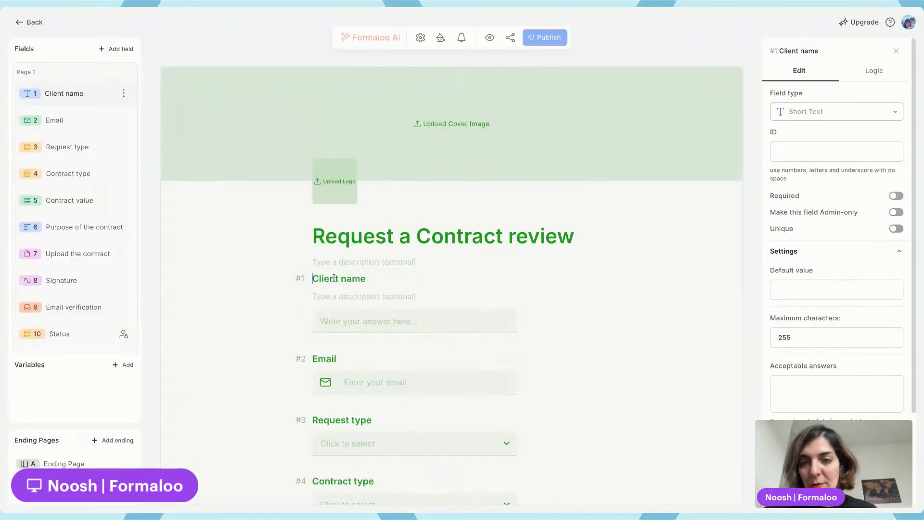
left_click(121, 93)
left_click(157, 110)
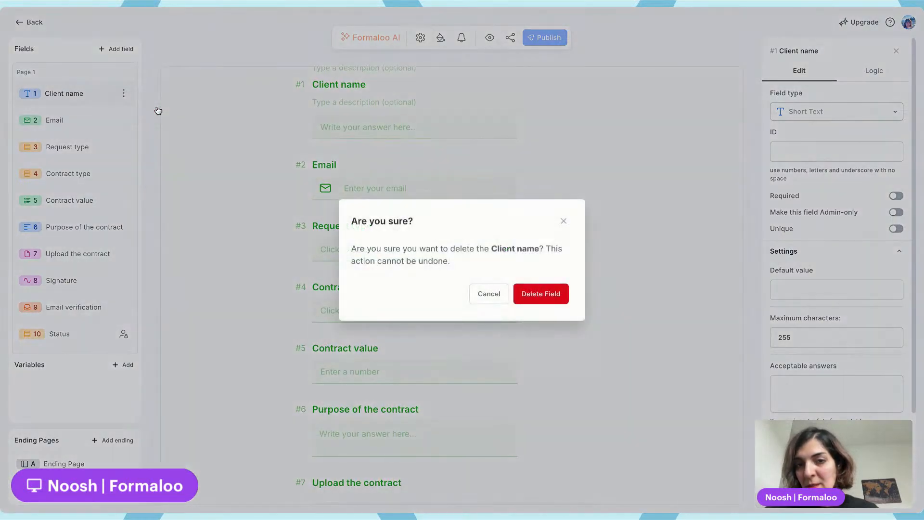
left_click(549, 298)
Delete the Email field from the form, publish the form and return to the workspace
left_click(123, 93)
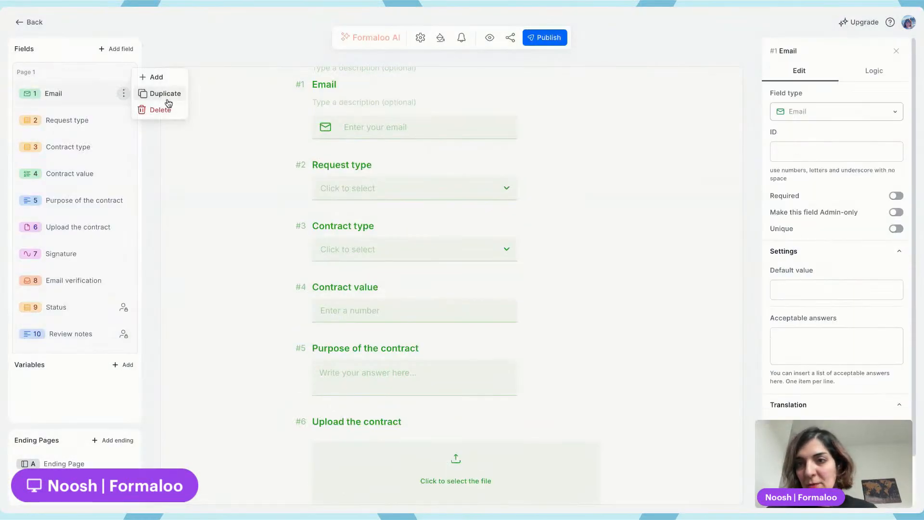
left_click(160, 110)
left_click(541, 295)
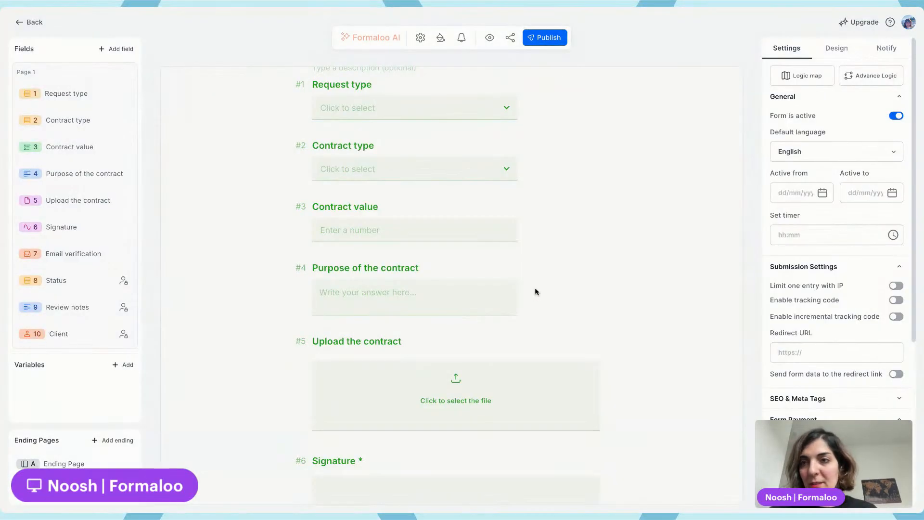
left_click(558, 40)
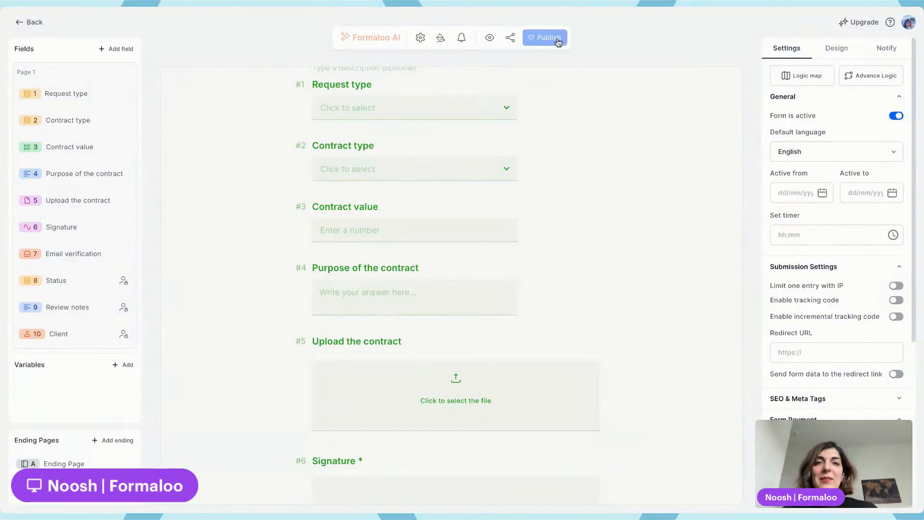
left_click(34, 24)
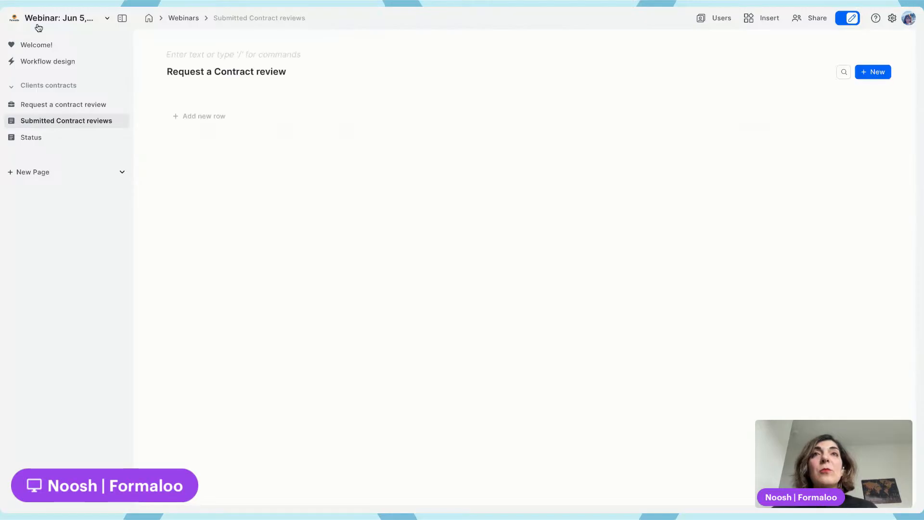
Open the portal users form in the editor and add a Website field titled Company website
left_click(706, 20)
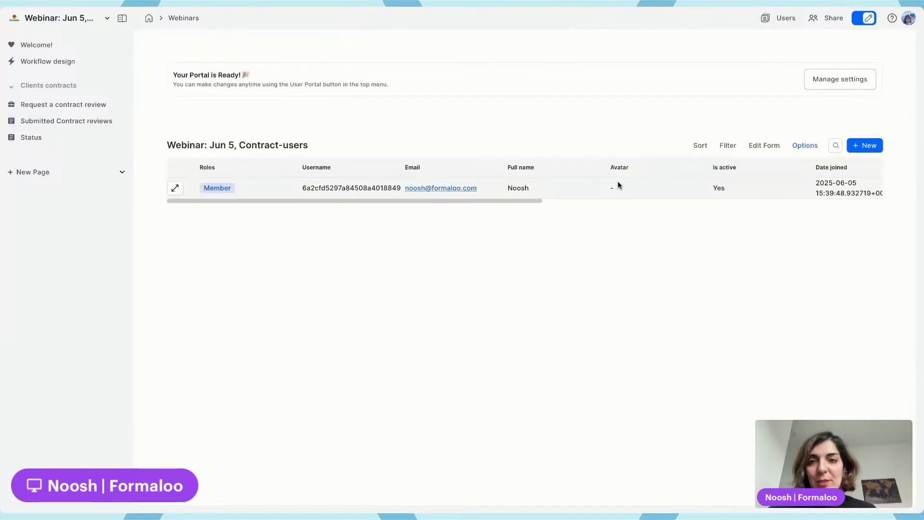
left_click(767, 146)
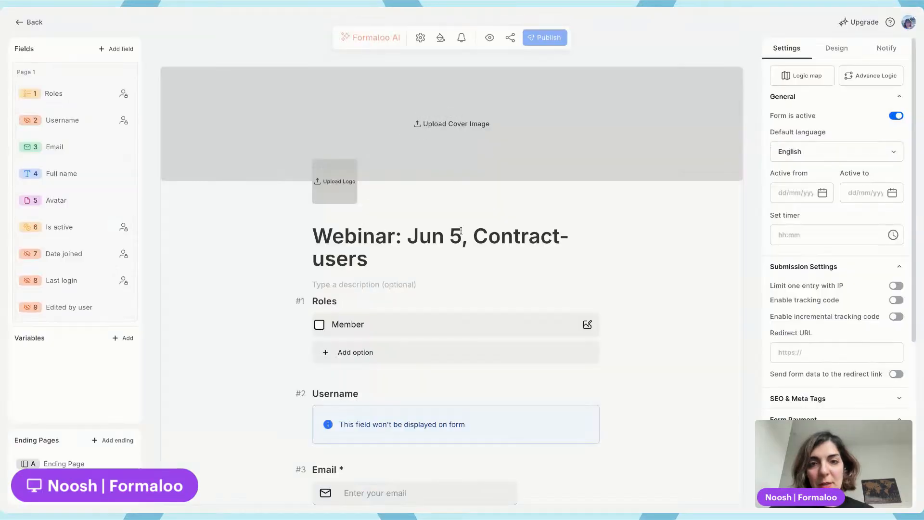
scroll(454, 233, "down", 12)
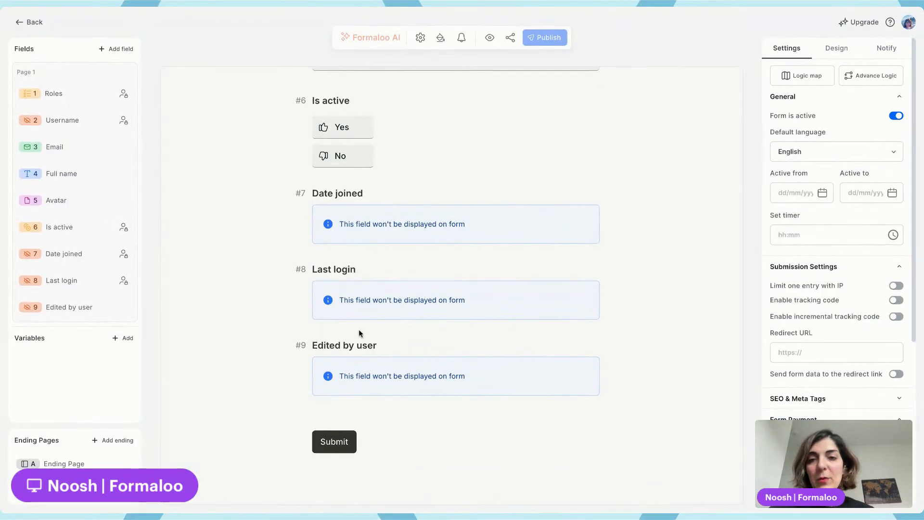
left_click(114, 49)
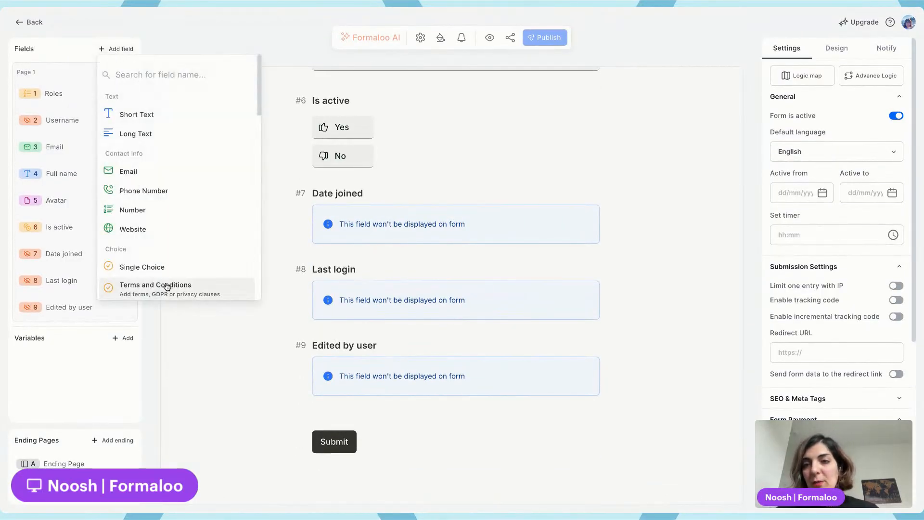
left_click(159, 229)
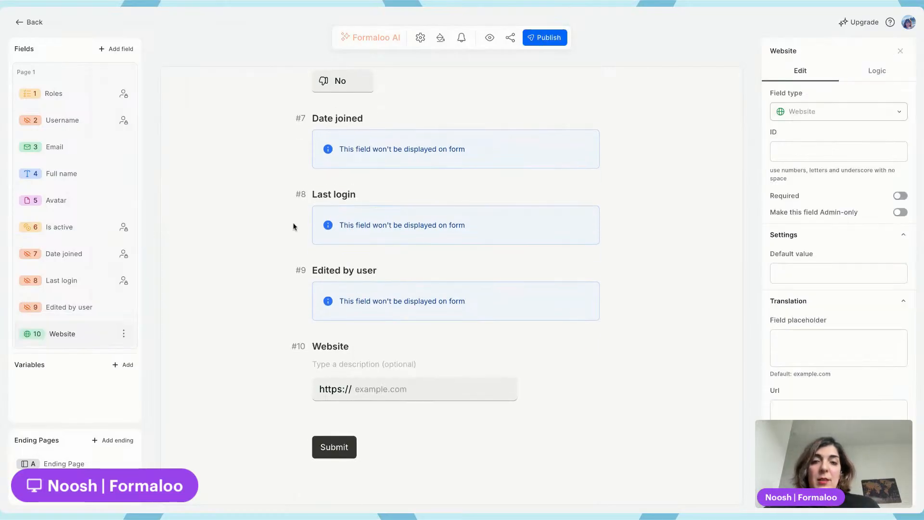
double_click(342, 341)
type("Co")
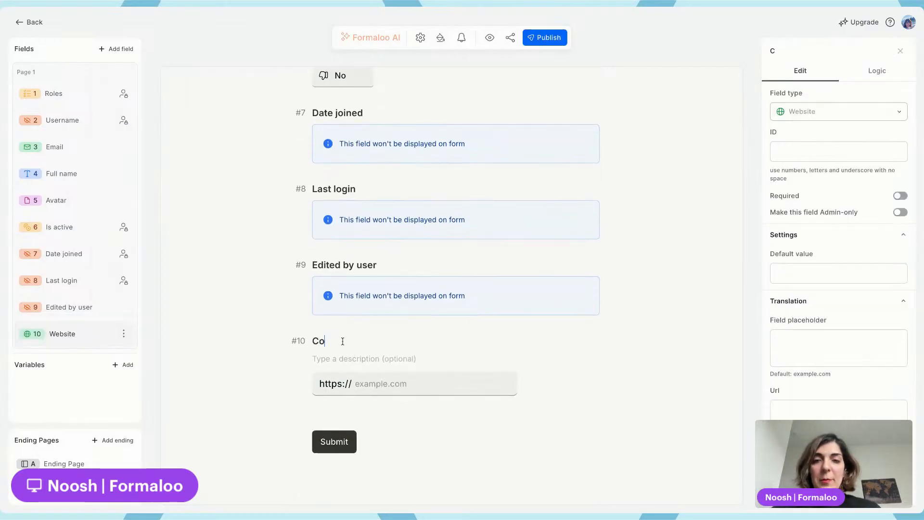
type("mpany website")
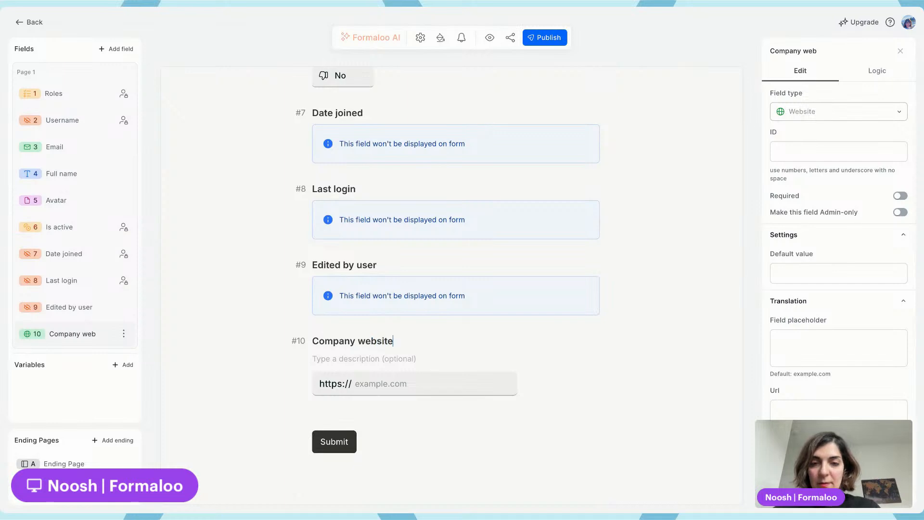
Add a second Website field to the users form titled LinkedIn page
left_click(121, 49)
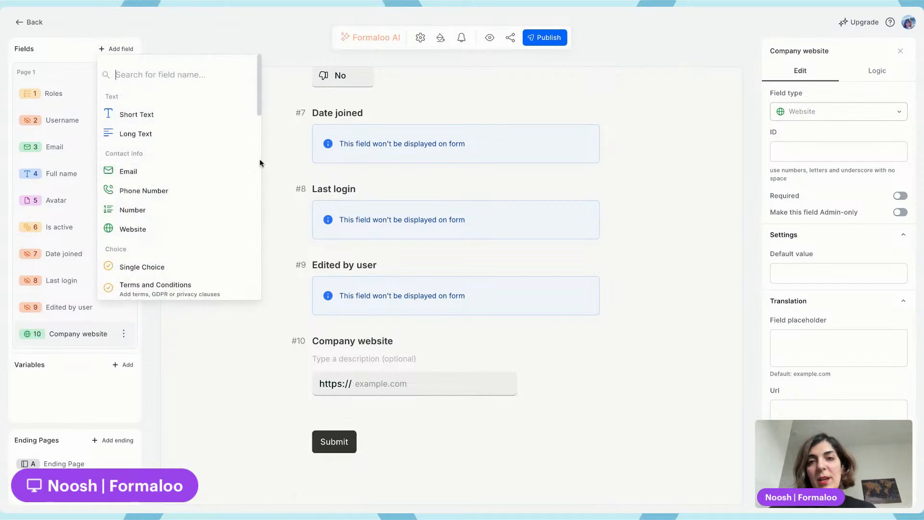
left_click(286, 162)
scroll(285, 162, "up", 5)
scroll(286, 161, "up", 5)
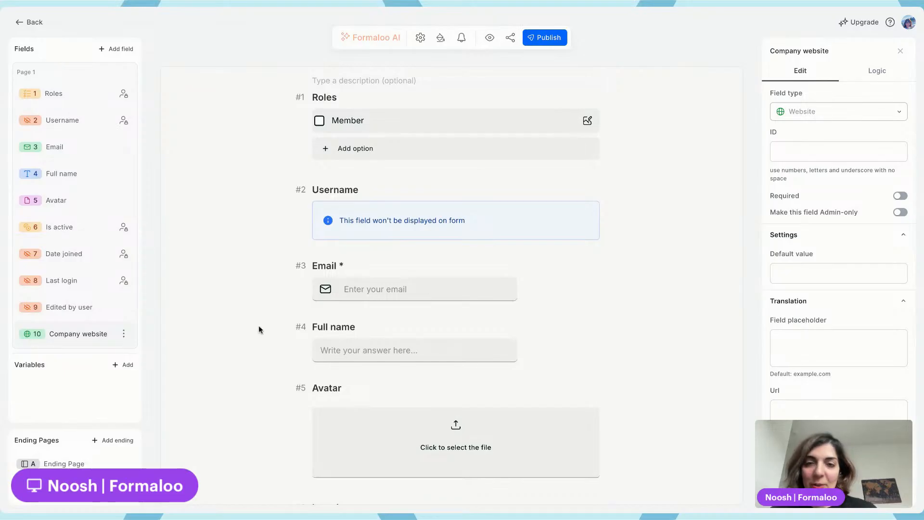
scroll(259, 327, "down", 10)
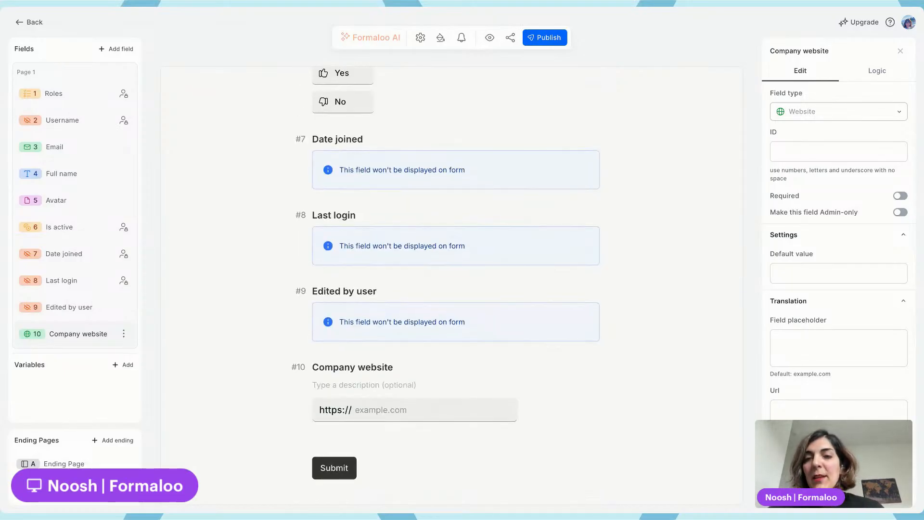
scroll(258, 327, "down", 1)
left_click(117, 50)
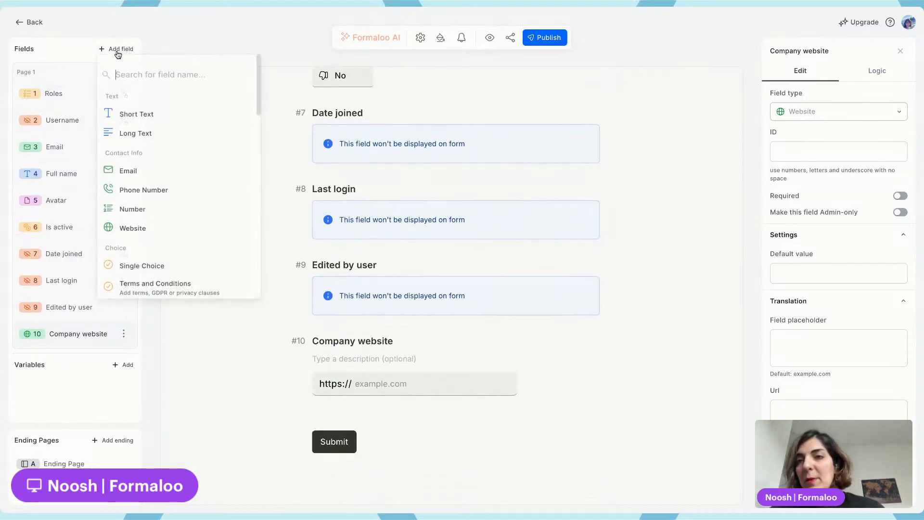
left_click(165, 229)
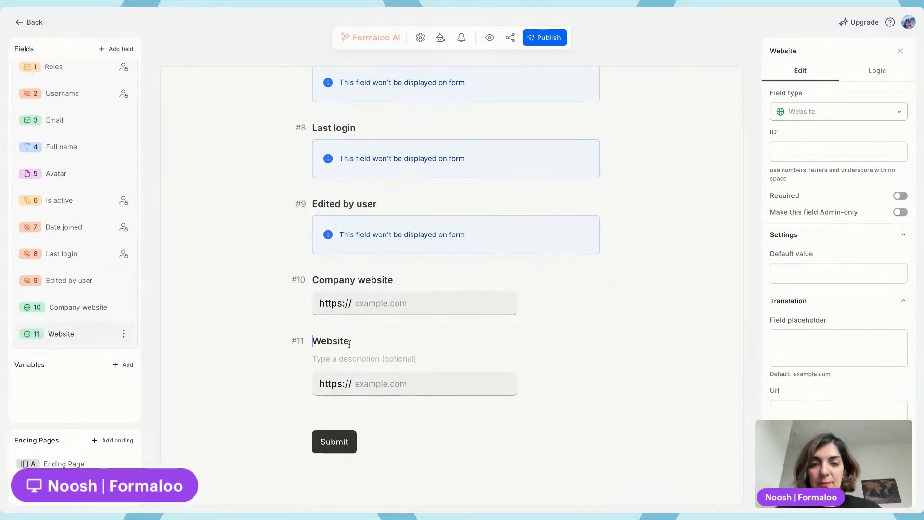
double_click(350, 344)
type("LinkedIn")
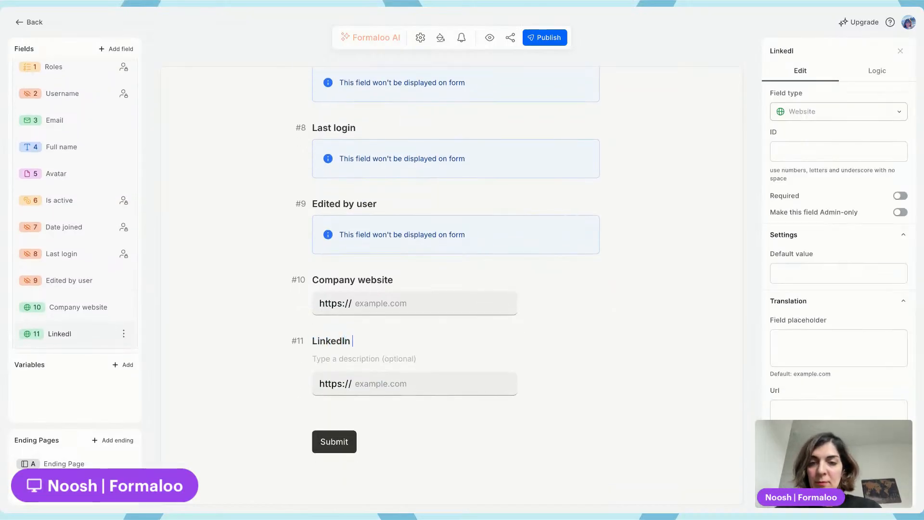
type(" page")
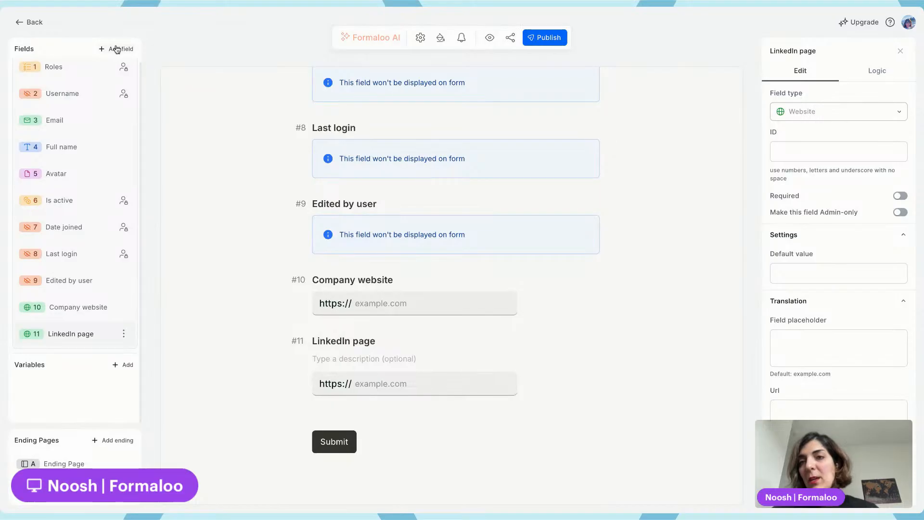
Add a Short Text field titled Responsible person, publish the users form and go back
left_click(117, 50)
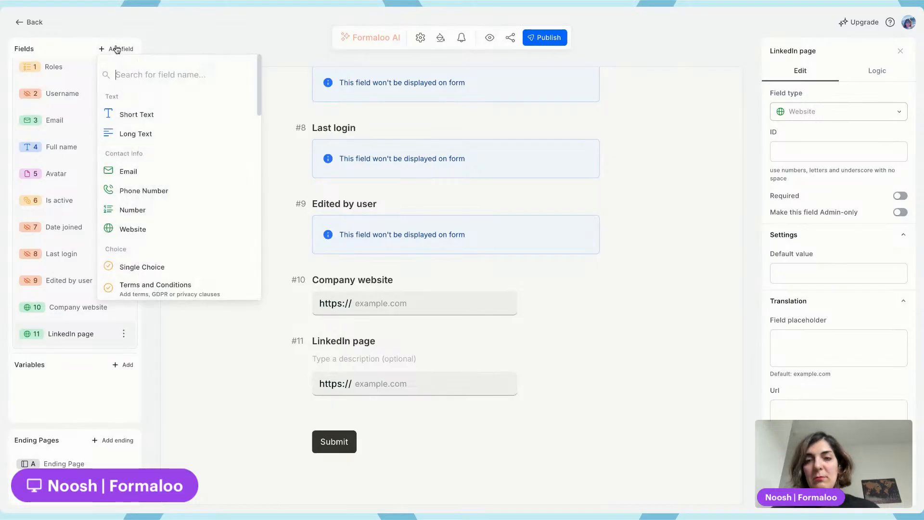
left_click(152, 117)
triple_click(340, 341)
type("Re")
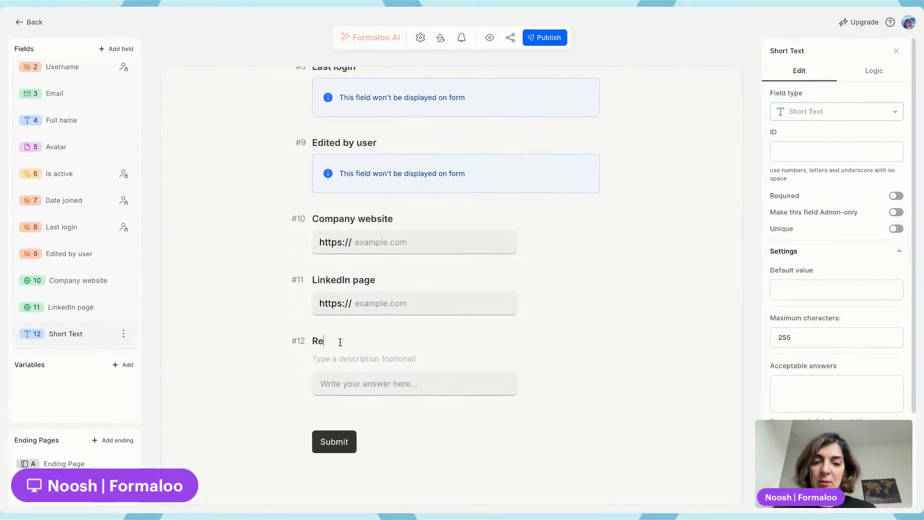
type("sponsible person")
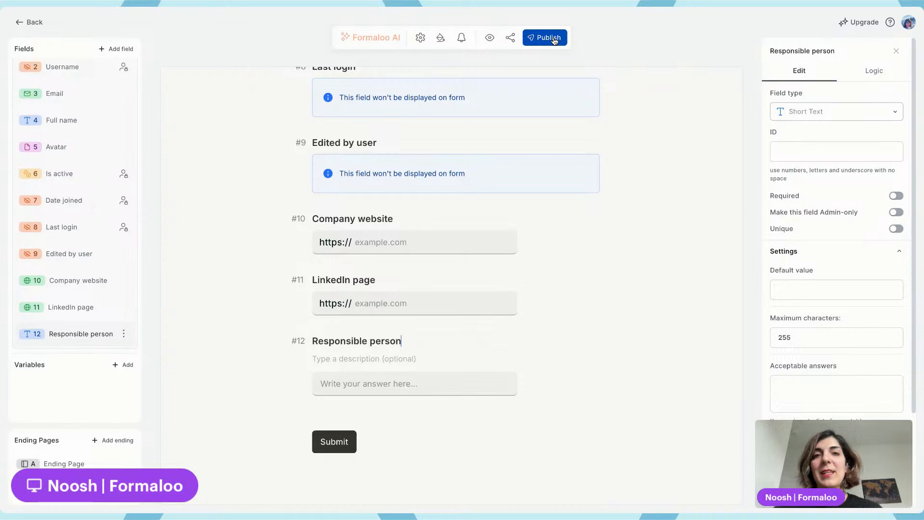
left_click(549, 38)
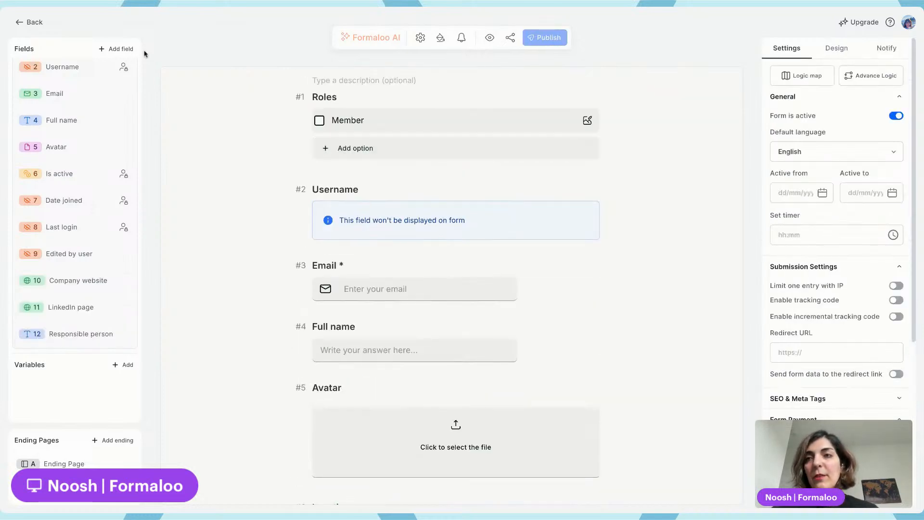
left_click(24, 21)
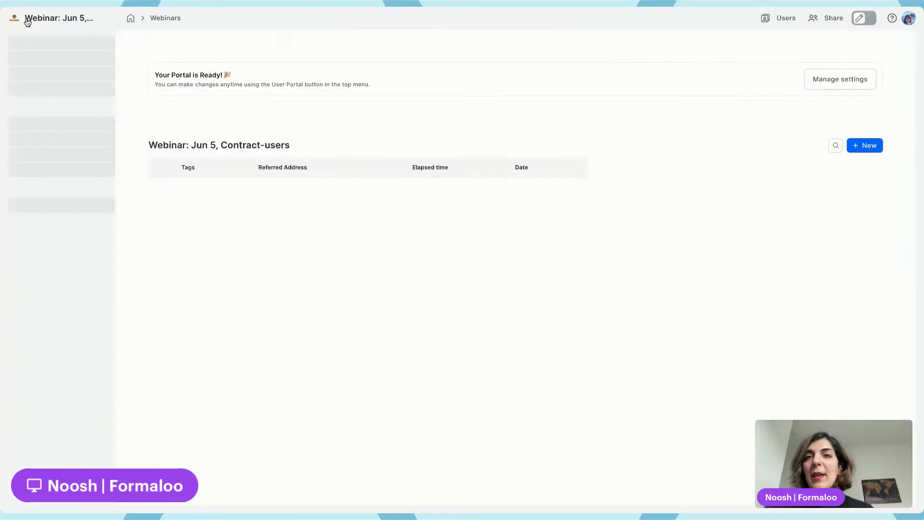
Switch to the client portal, reload it, and open the profile settings' My Information section
left_click(70, 3)
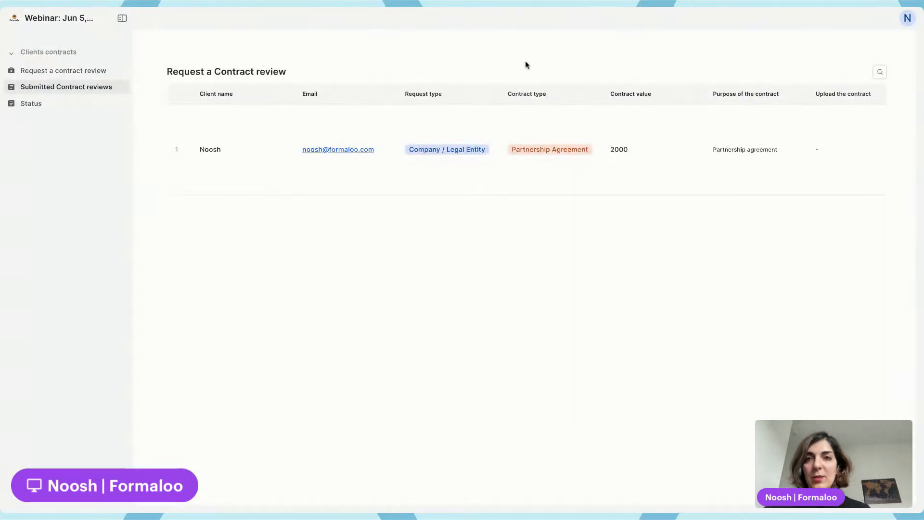
key("super+r")
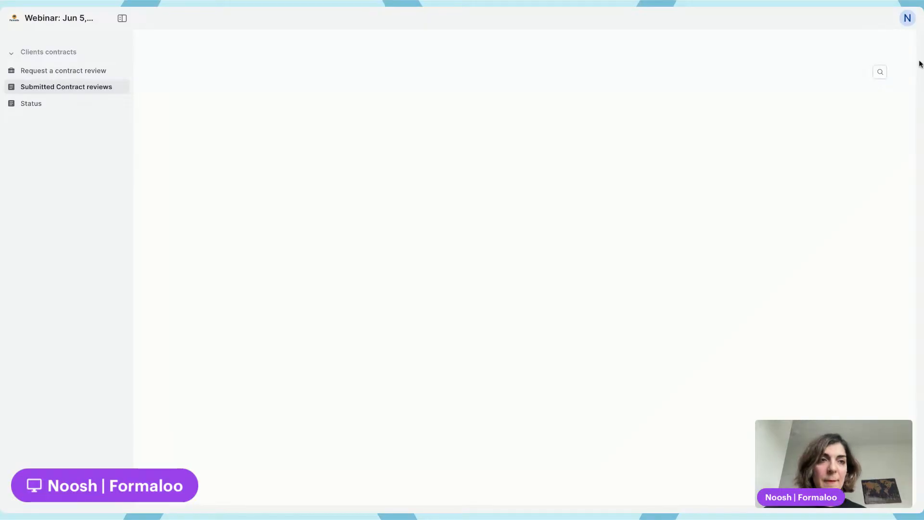
left_click(906, 19)
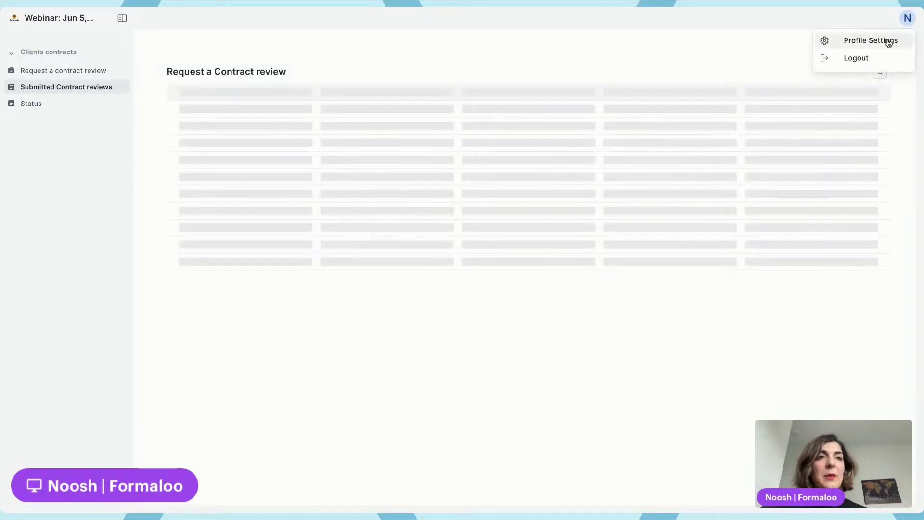
left_click(877, 41)
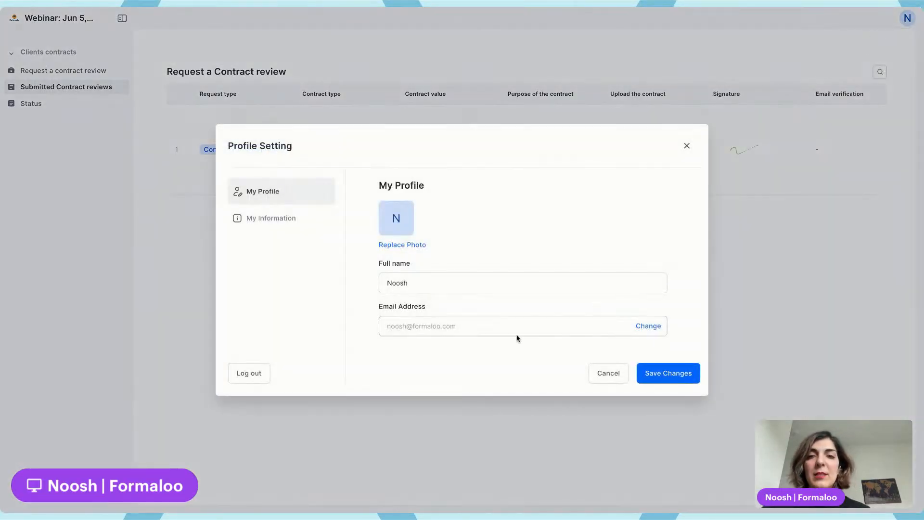
left_click(271, 220)
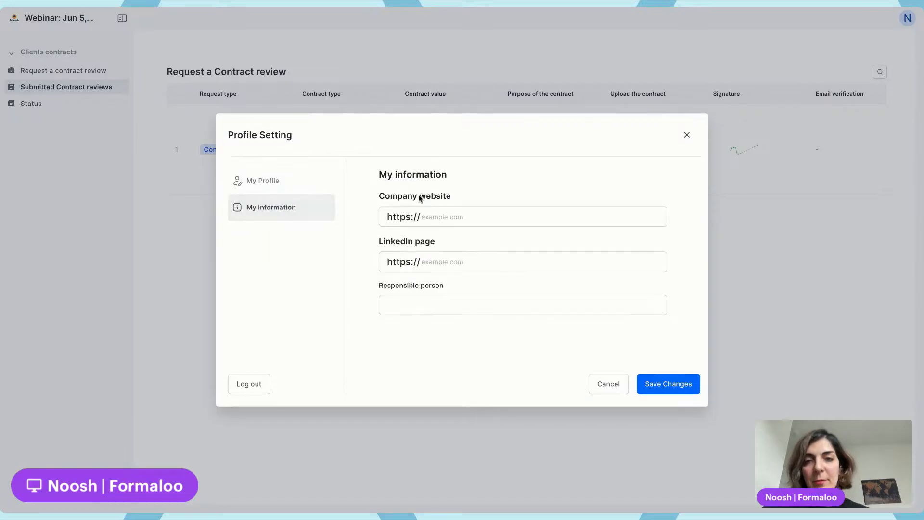
left_click(449, 217)
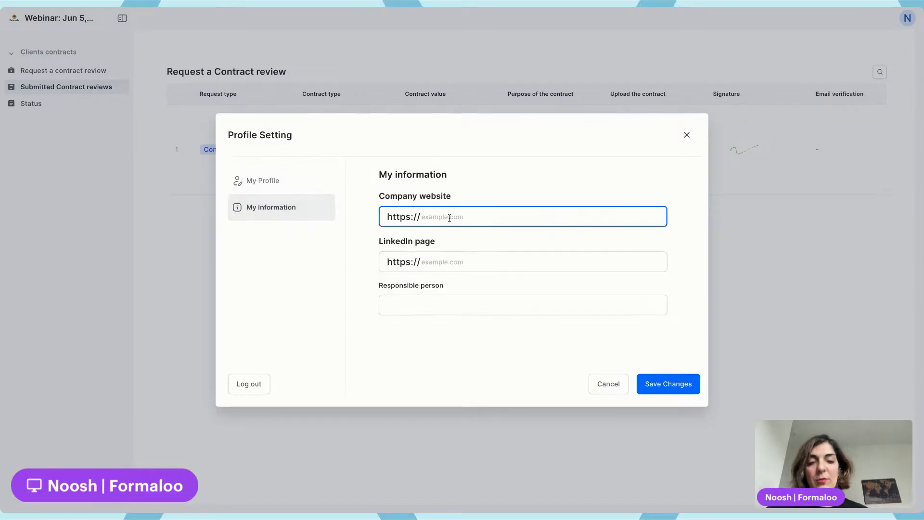
type("www.formal")
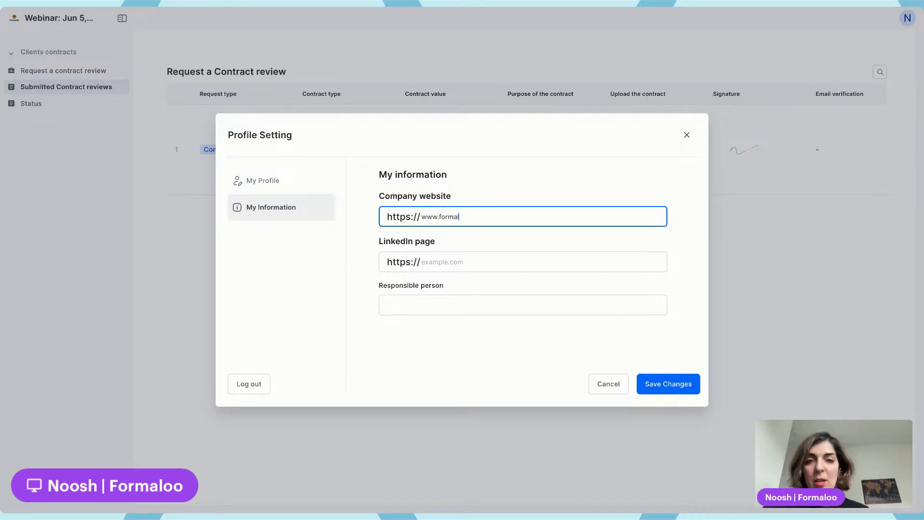
type("o")
double_click(449, 216)
type("a")
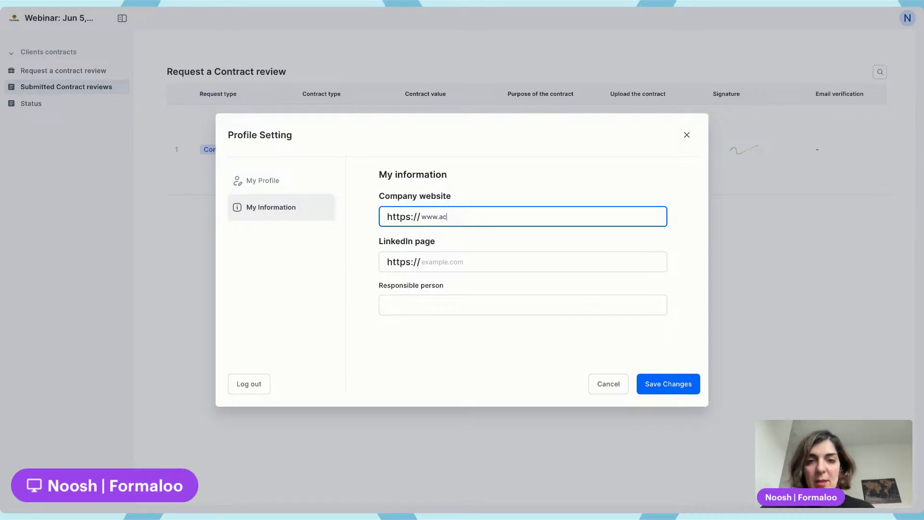
left_click(655, 382)
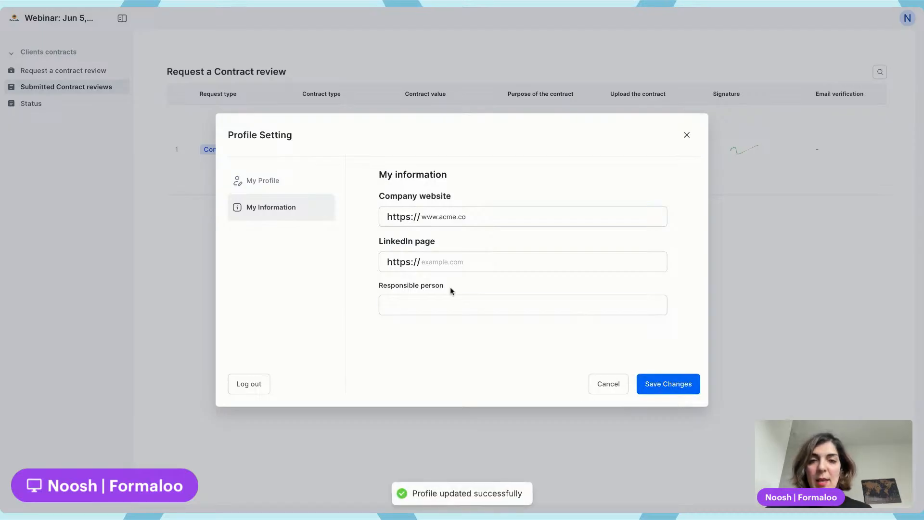
Fill in the responsible person's name, save the profile, and close the profile settings
left_click(448, 305)
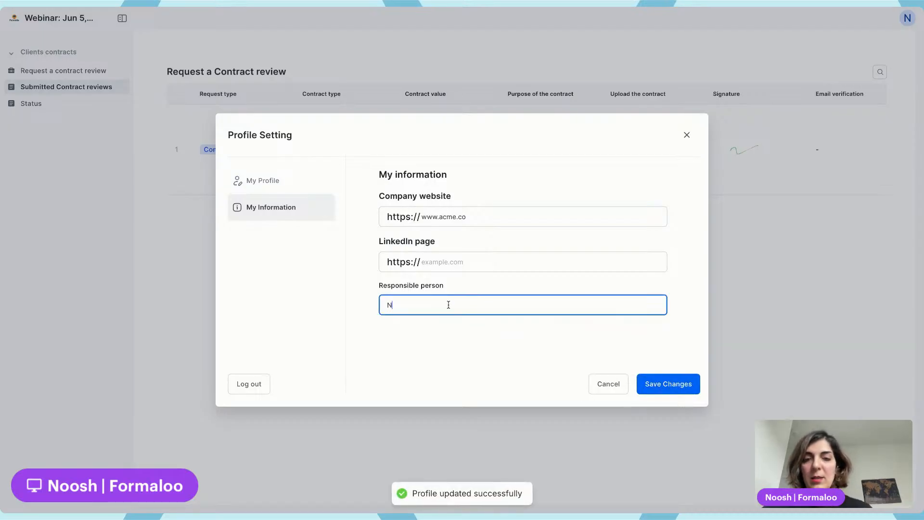
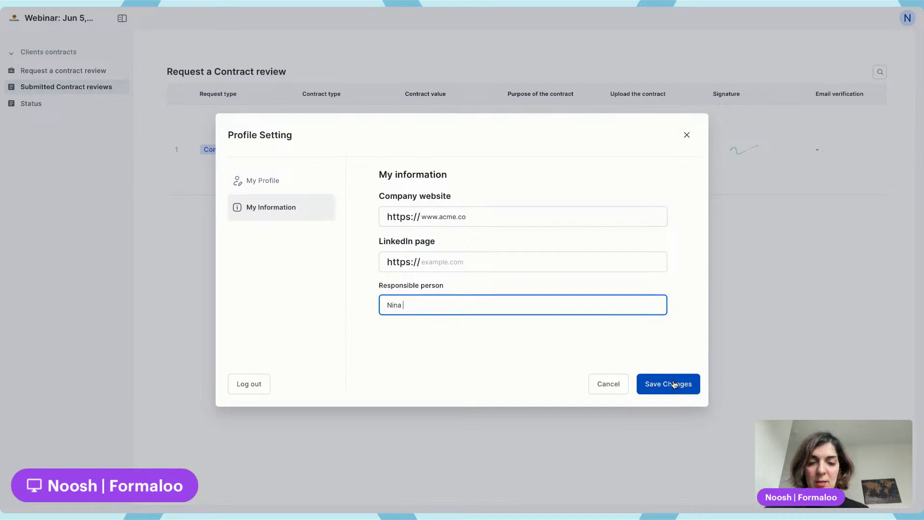
left_click(682, 387)
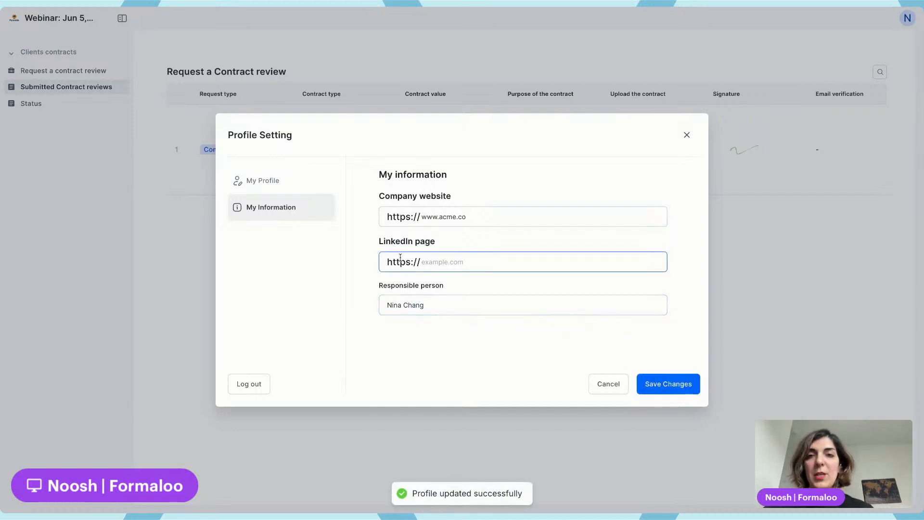
left_click(775, 50)
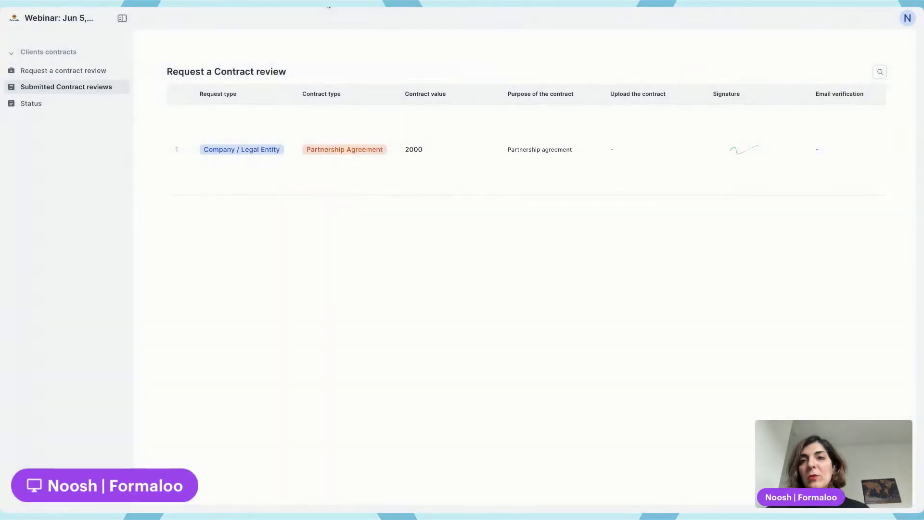
Switch back to the workspace, reload it, and examine the client's user record and custom profile columns
key("ctrl+Tab")
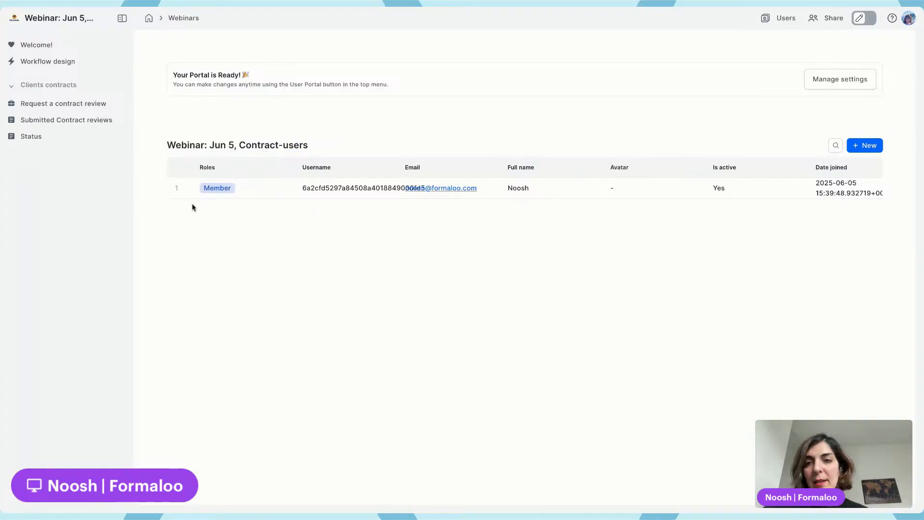
key("super+r")
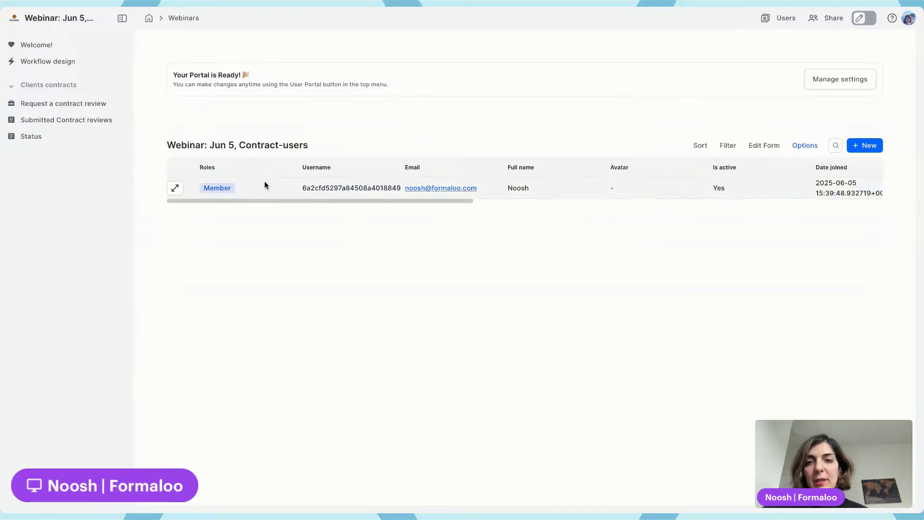
left_click(175, 188)
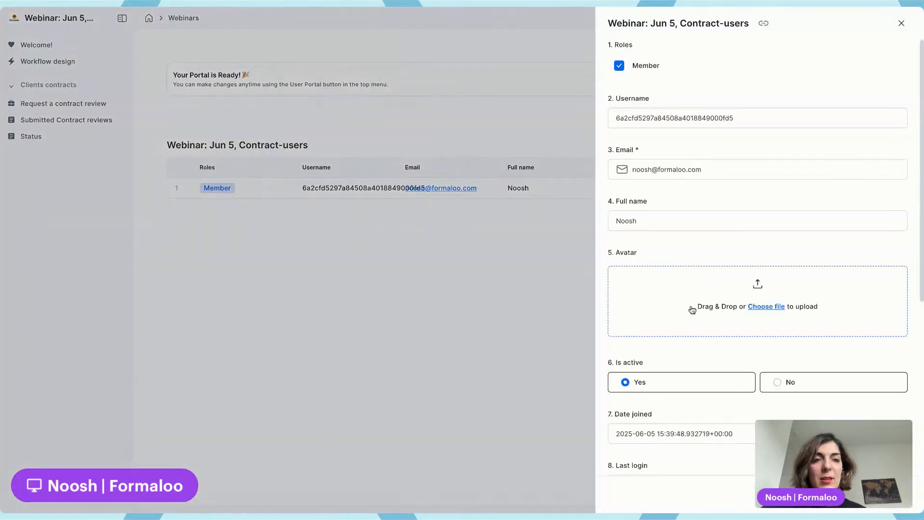
scroll(692, 310, "down", 6)
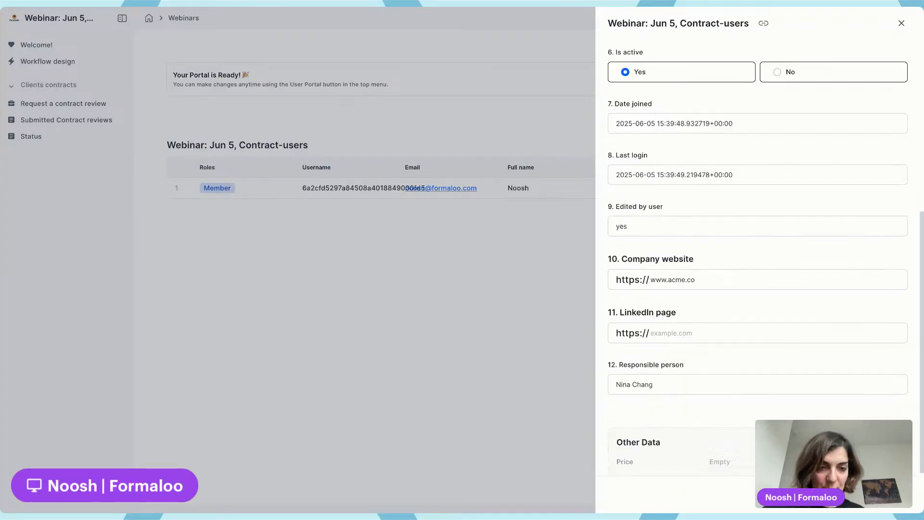
scroll(692, 310, "down", 2)
left_click(703, 206)
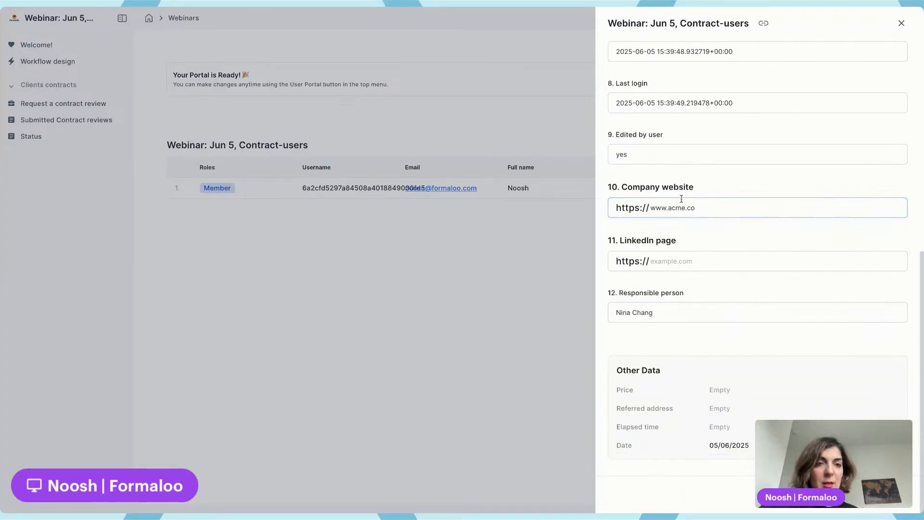
left_click(617, 314)
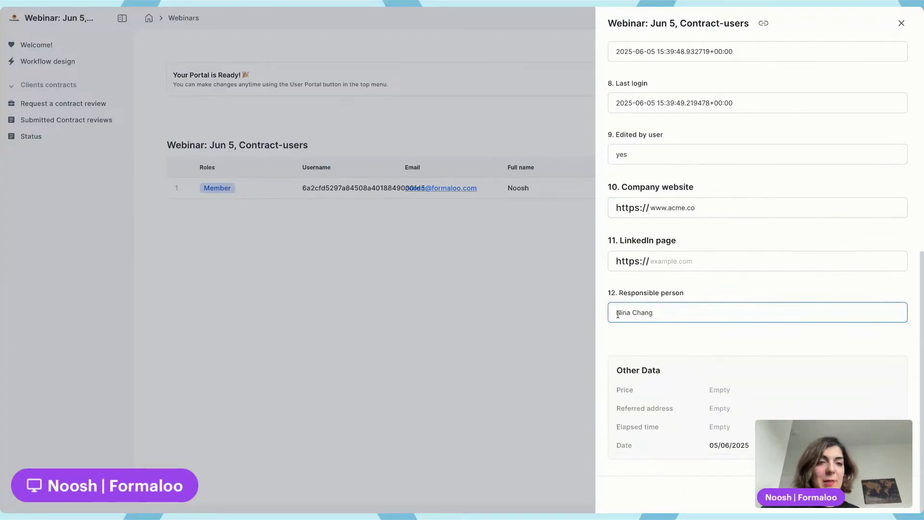
left_click(553, 279)
scroll(578, 181, "right", 1)
scroll(578, 181, "right", 10)
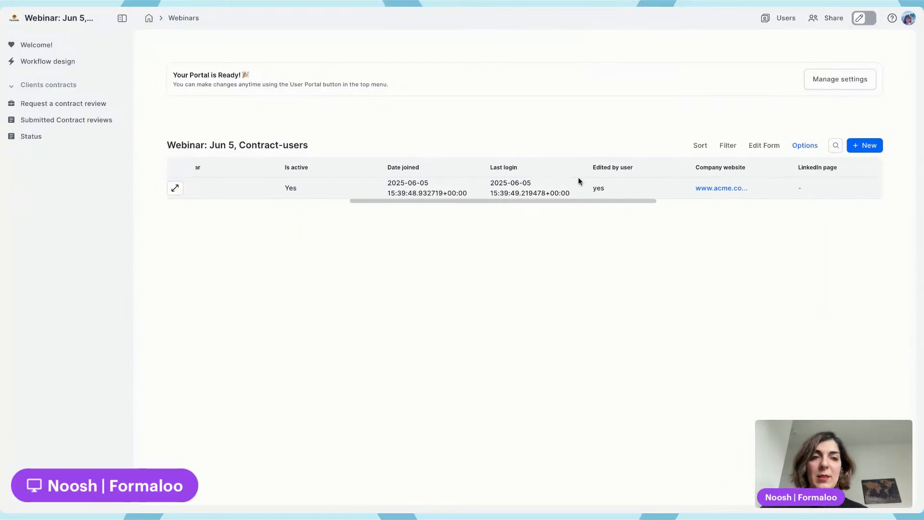
scroll(582, 181, "left", 5)
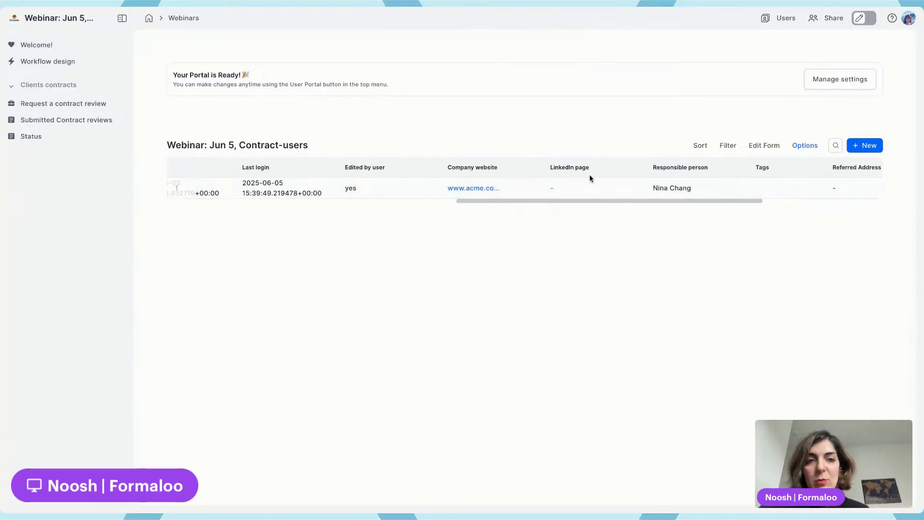
scroll(641, 188, "left", 6)
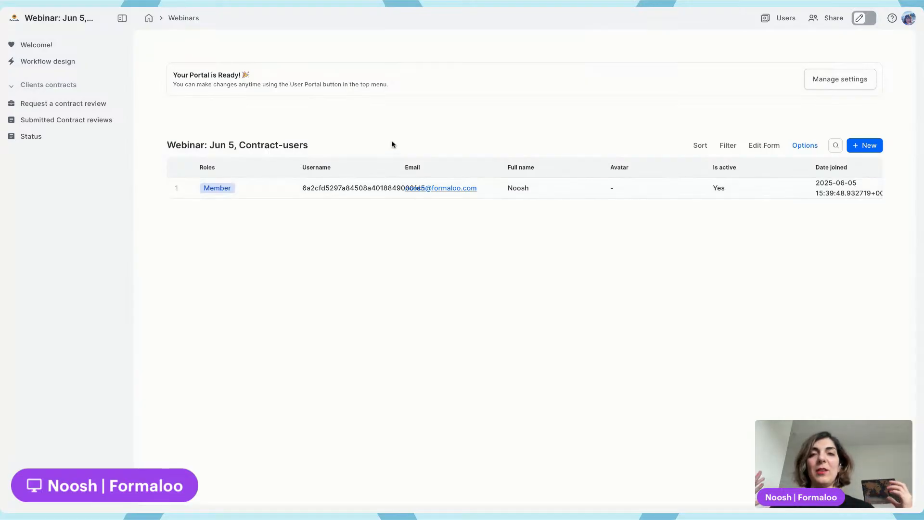
Step through the portal's manage settings wizard to review the user form, user settings and accessible forms
left_click(75, 106)
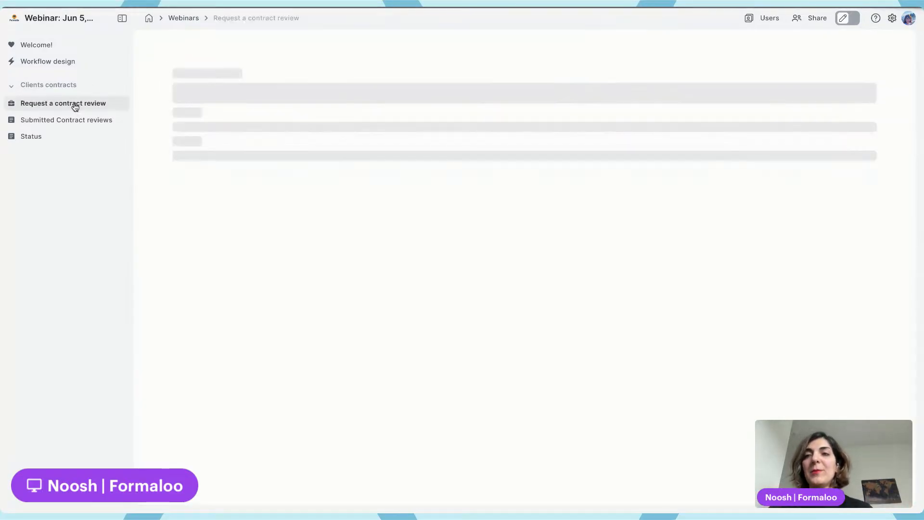
left_click(764, 19)
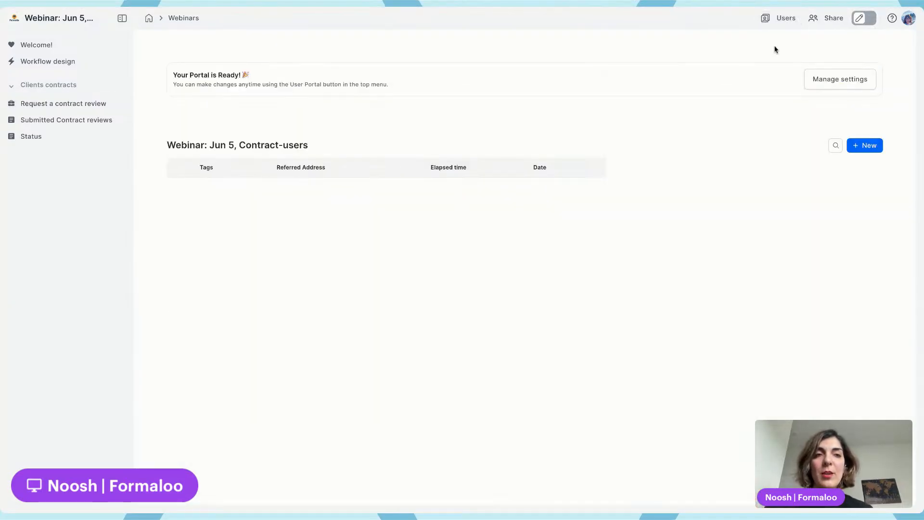
left_click(850, 78)
left_click(448, 69)
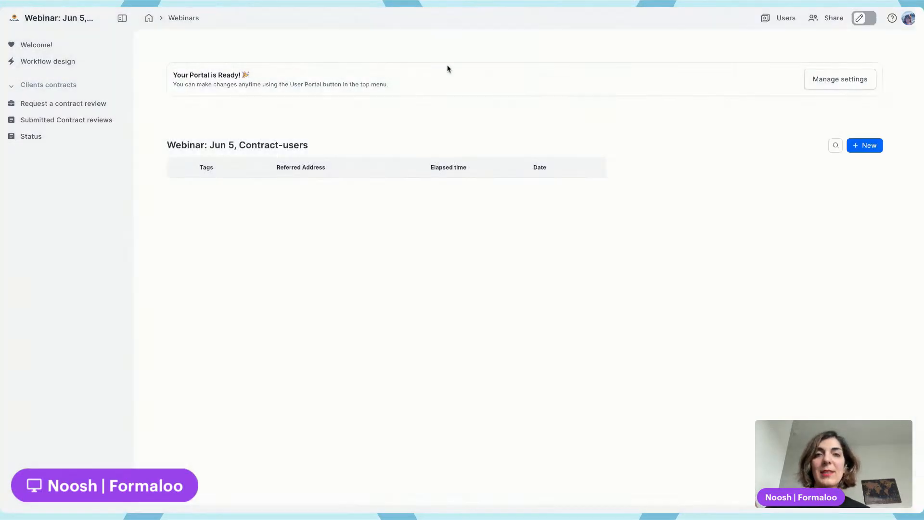
left_click(767, 19)
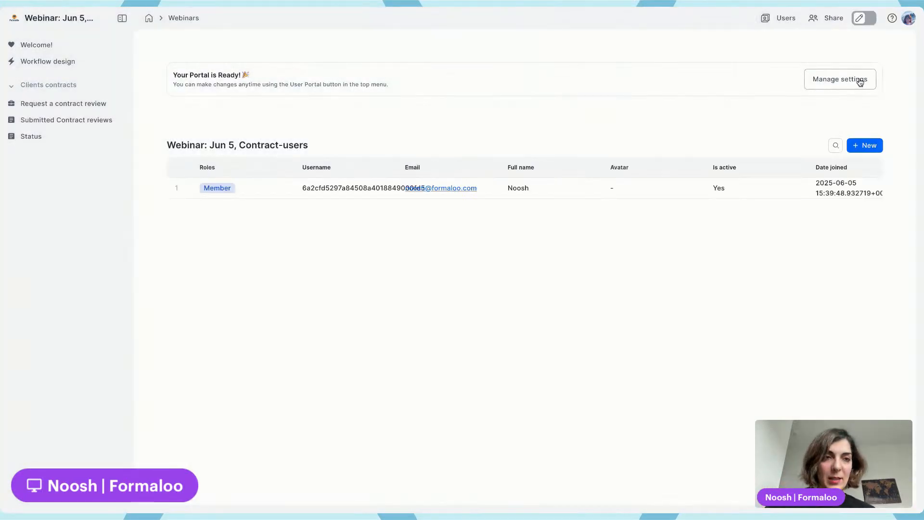
left_click(860, 81)
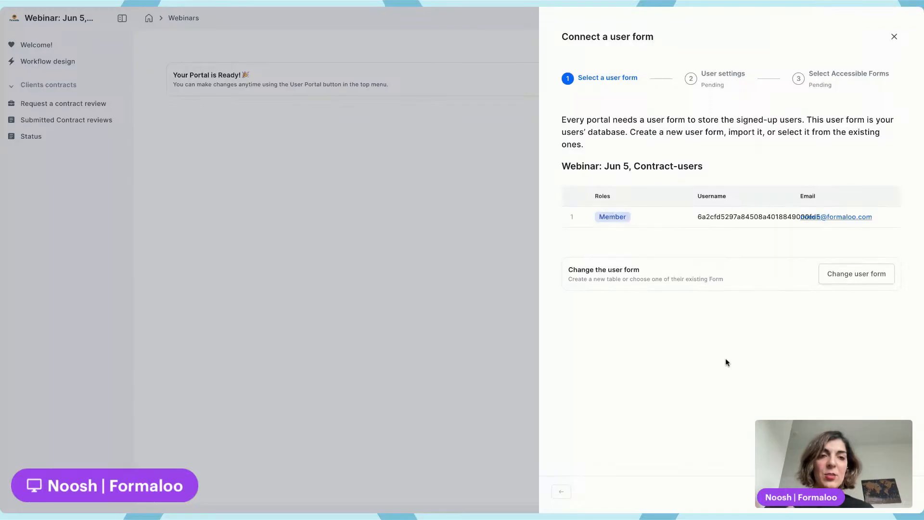
left_click(892, 491)
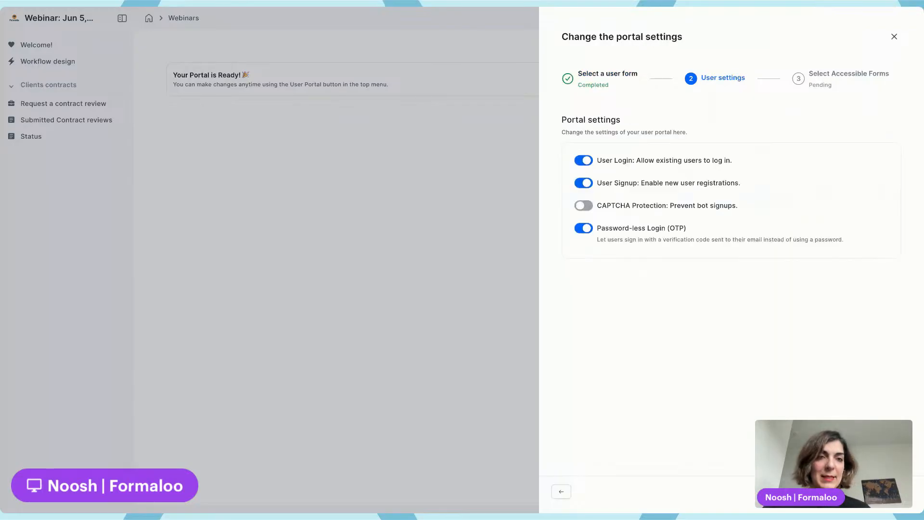
left_click(893, 491)
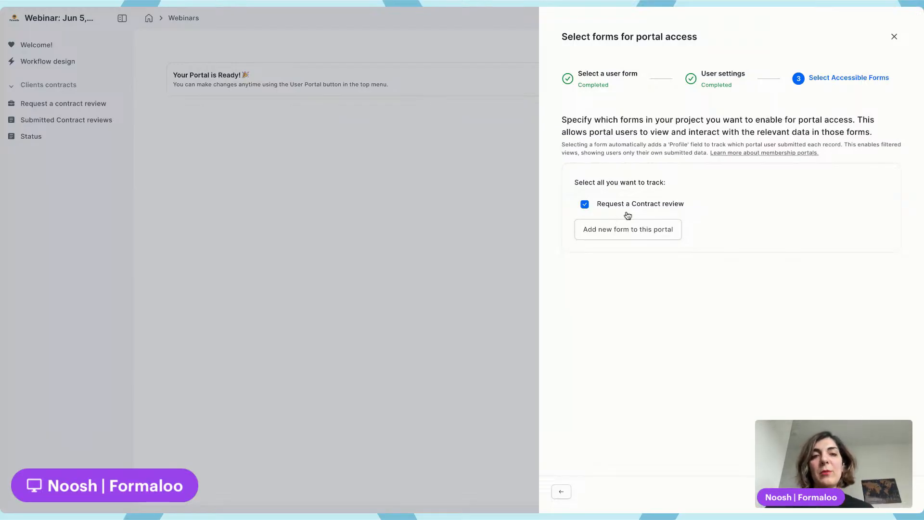
left_click(506, 193)
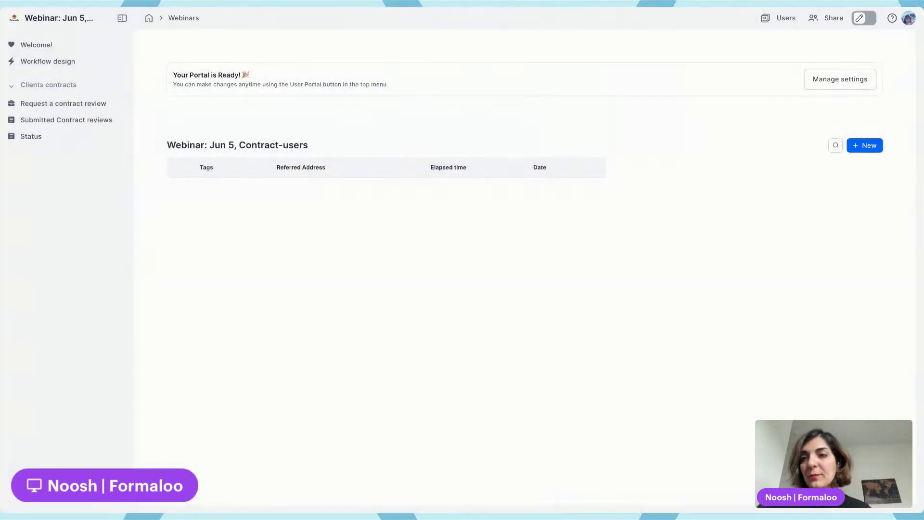
Open Submitted Contract reviews and switch admin view on and off to compare admin and restricted views
left_click(58, 107)
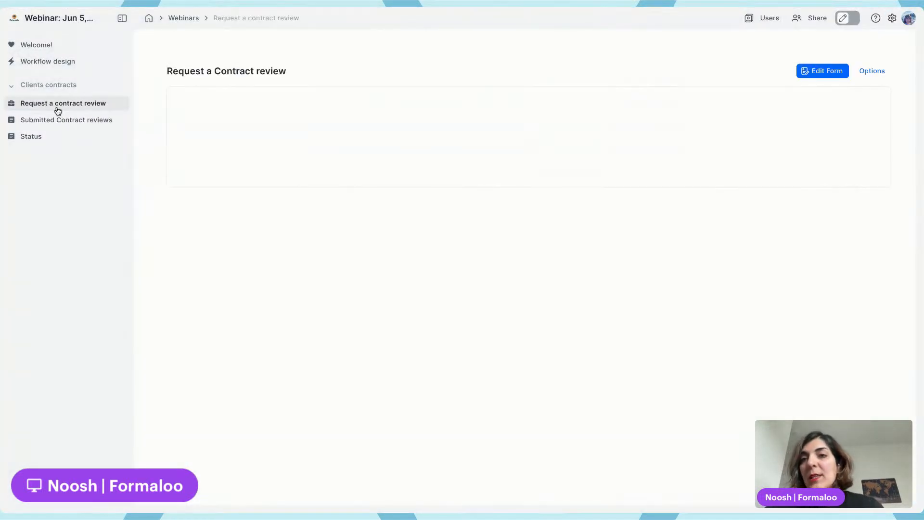
left_click(60, 120)
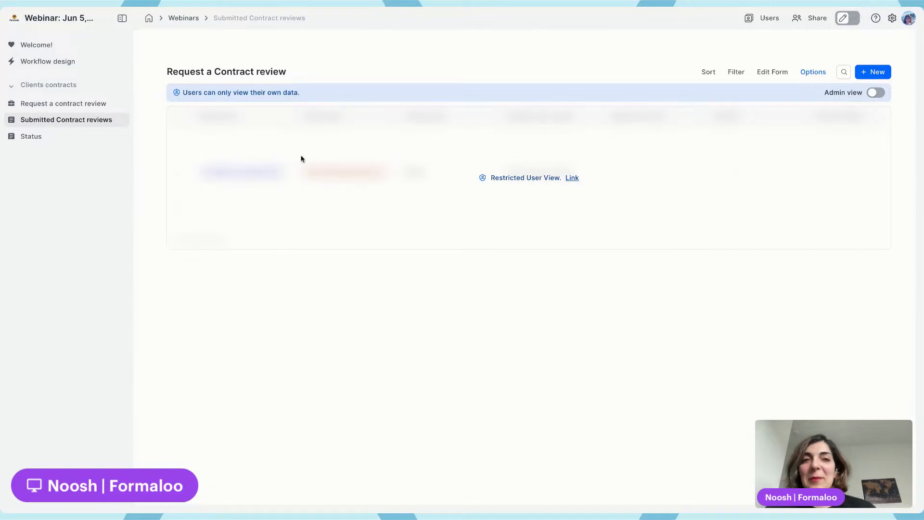
left_click(886, 93)
scroll(640, 194, "right", 6)
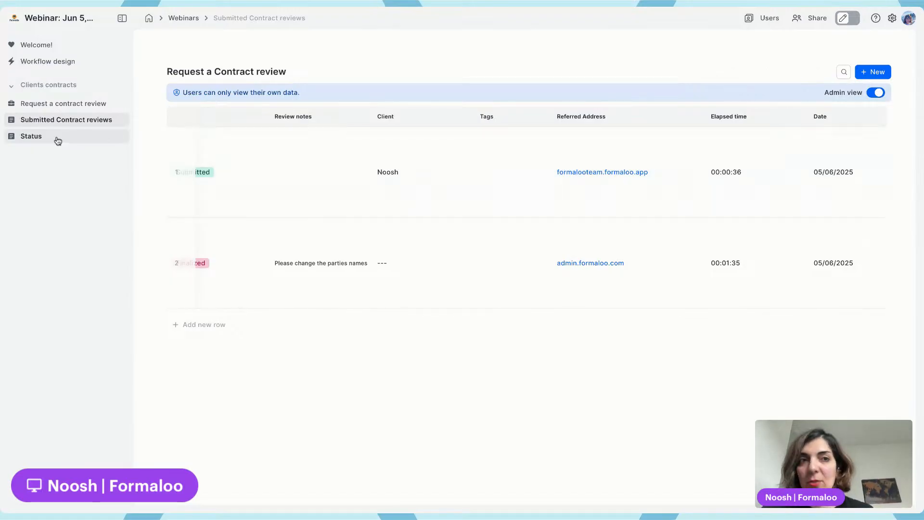
left_click(876, 93)
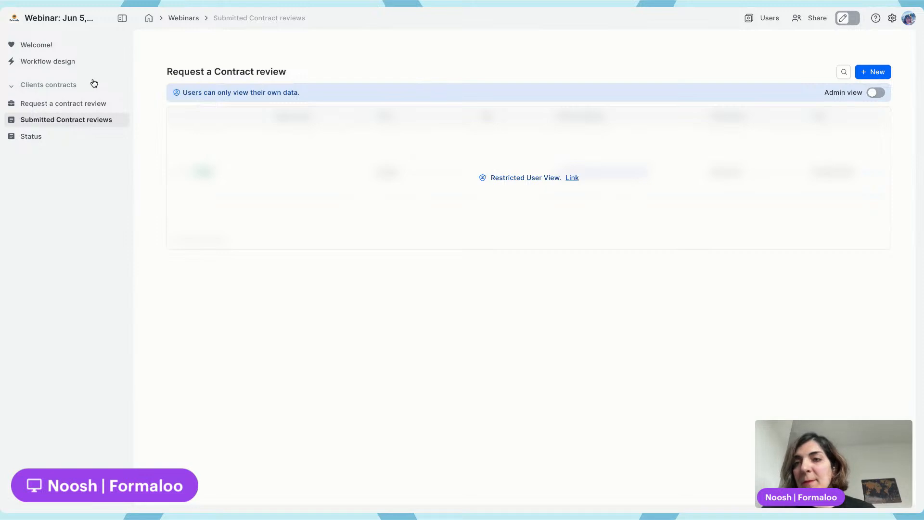
Switch the workspace into edit mode
left_click(846, 19)
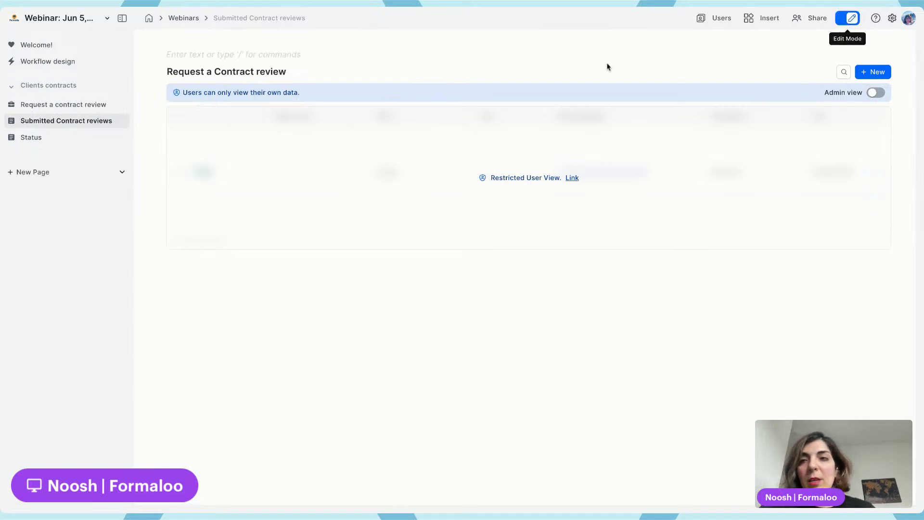
Add a new sidebar group named "Admin access" with a new page inside it
left_click(123, 172)
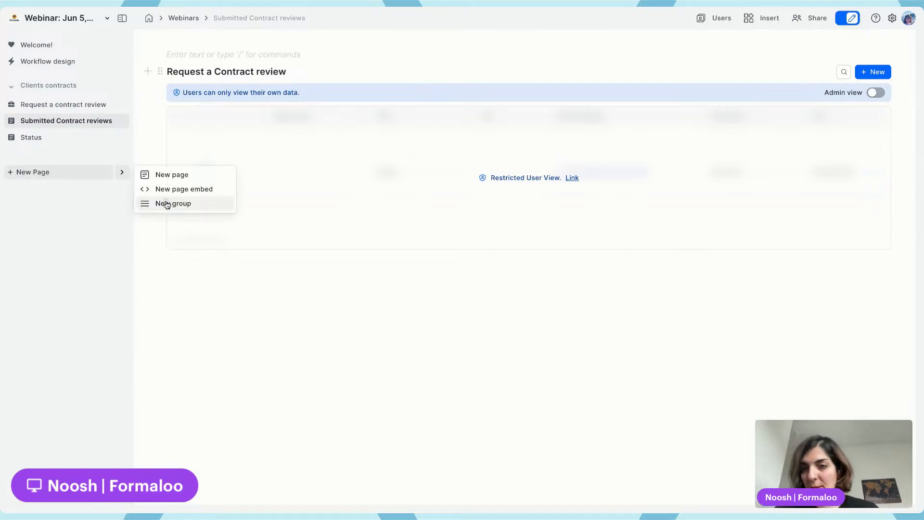
left_click(167, 203)
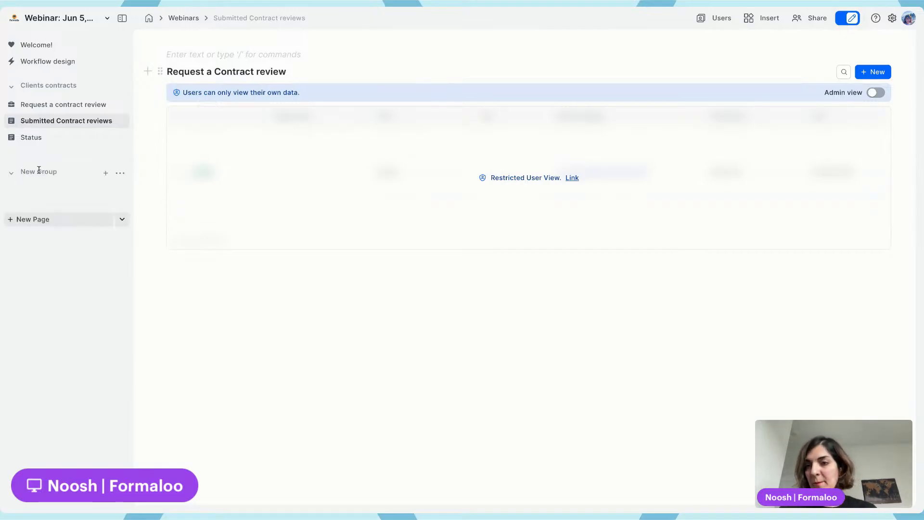
double_click(39, 170)
type("Admin access")
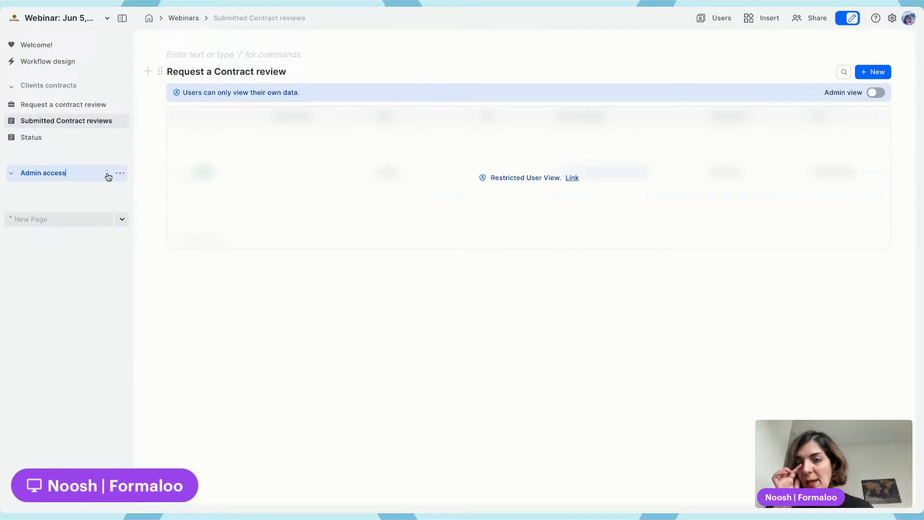
left_click(153, 193)
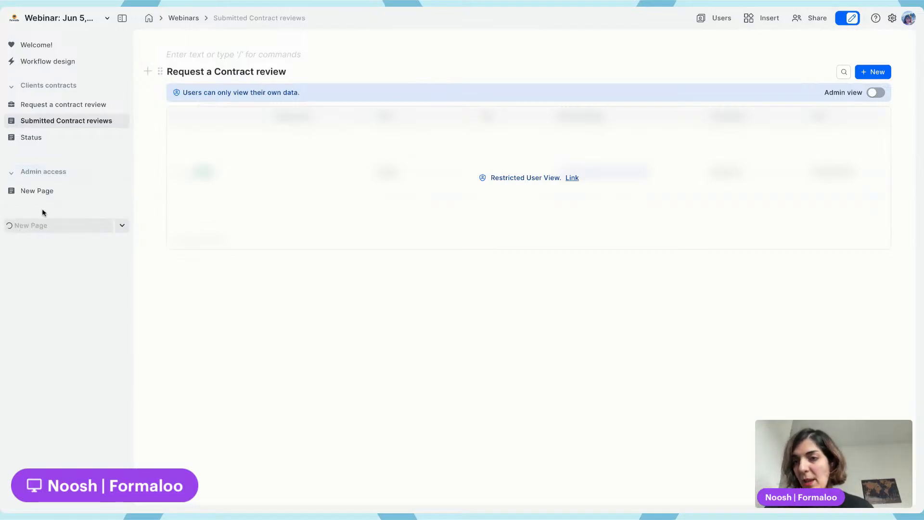
Rename the new page under Admin access to "All requests"
left_click(51, 190)
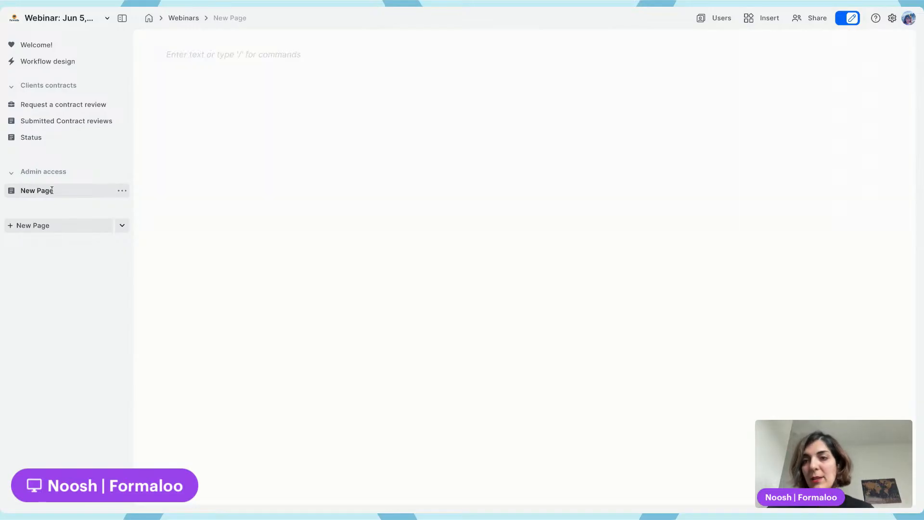
double_click(52, 190)
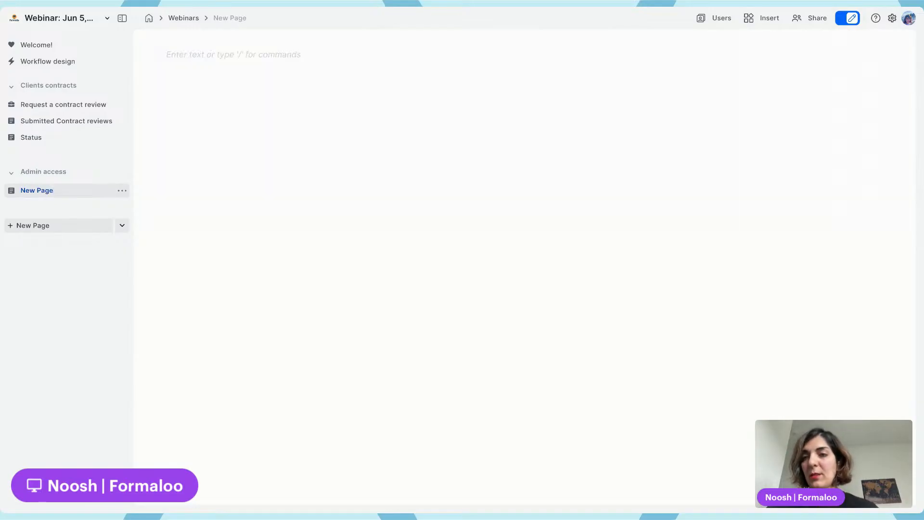
key("ctrl+a")
type("All req")
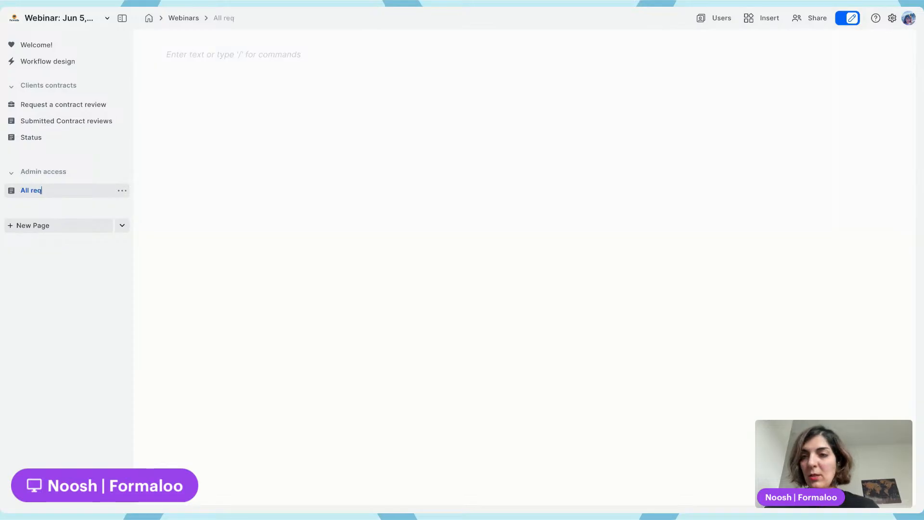
Insert a table block on the All requests page linked to the Request a Contract review form
left_click(173, 54)
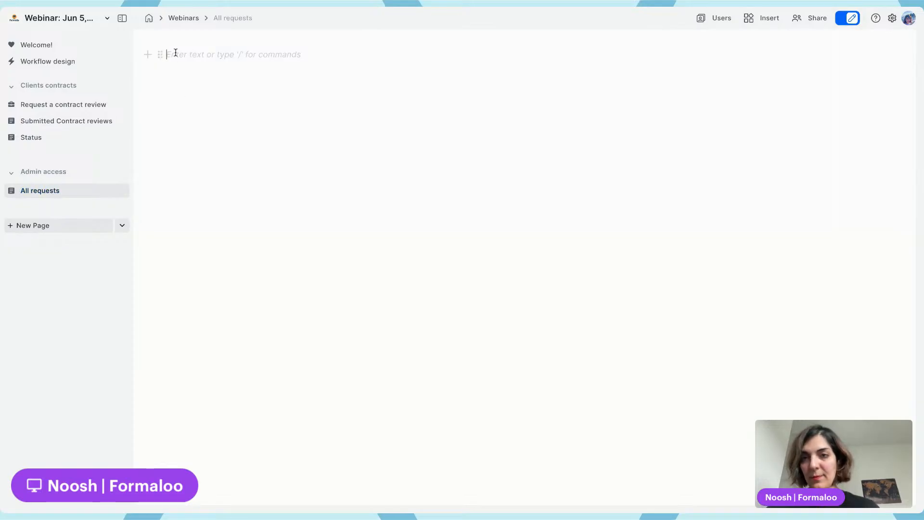
type("/tab")
key("Return")
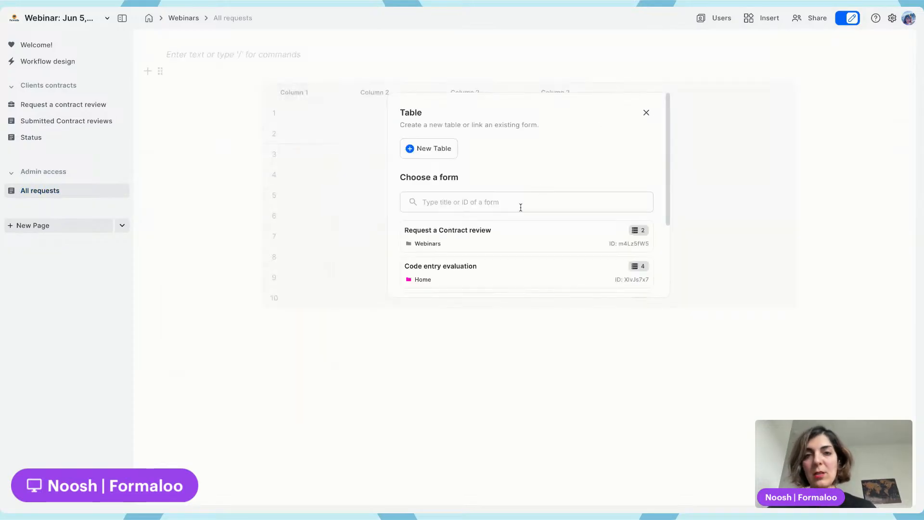
left_click(513, 233)
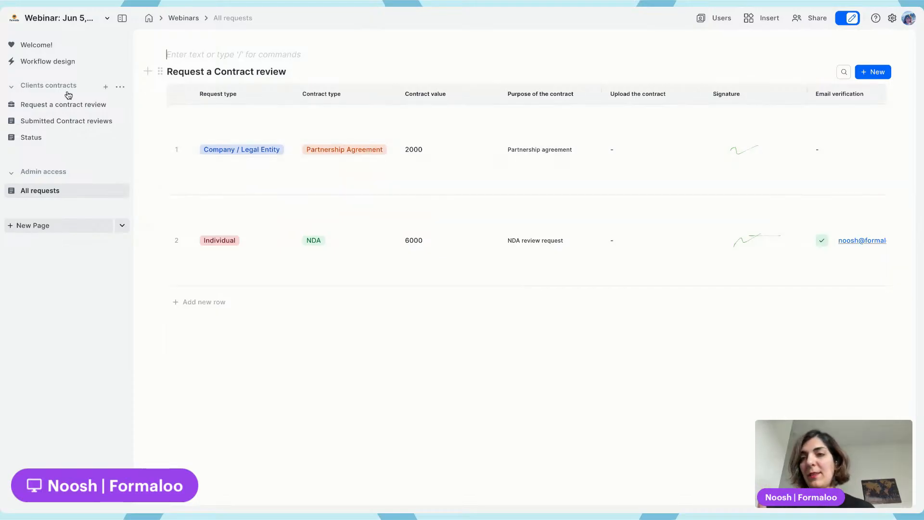
Open Submitted Contract reviews and inspect the table block's user data settings
left_click(63, 120)
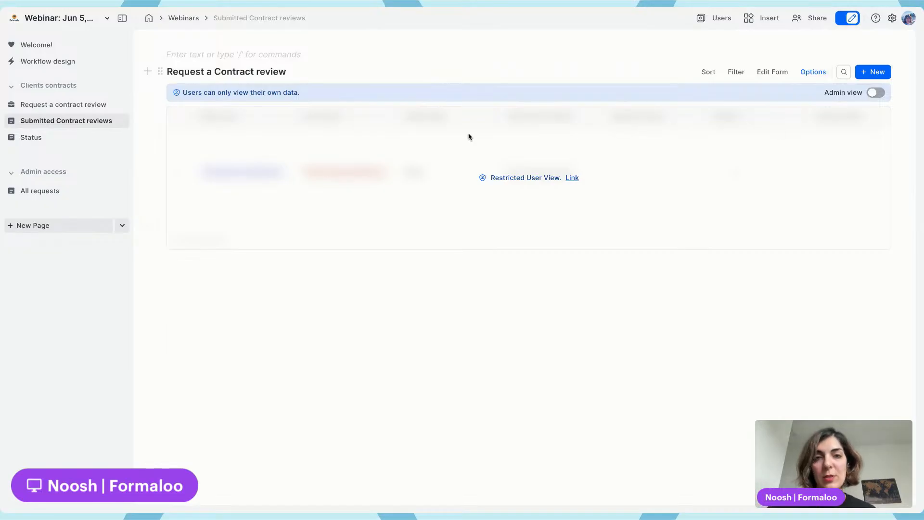
left_click(814, 72)
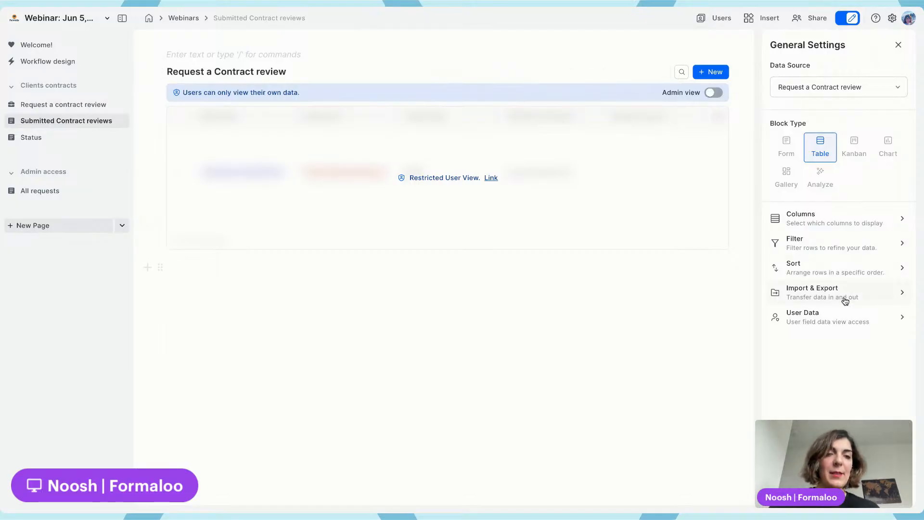
left_click(836, 315)
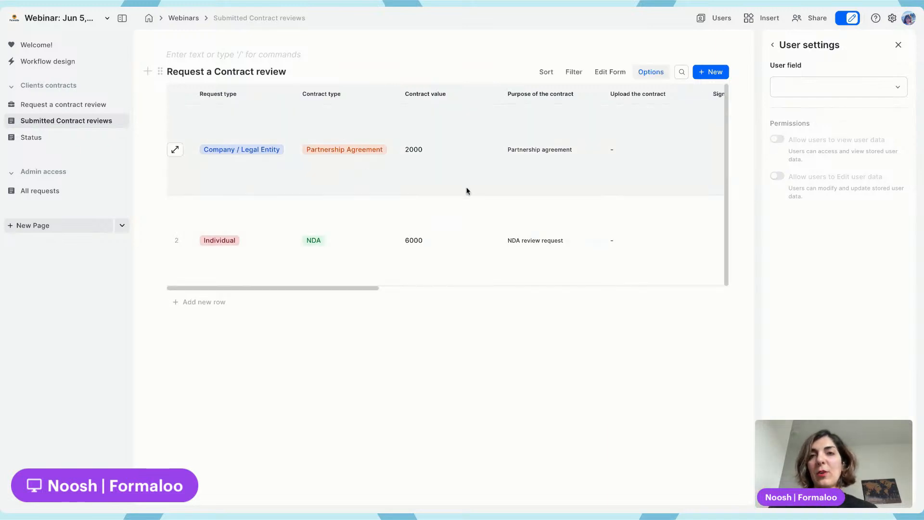
left_click(809, 46)
left_click(898, 44)
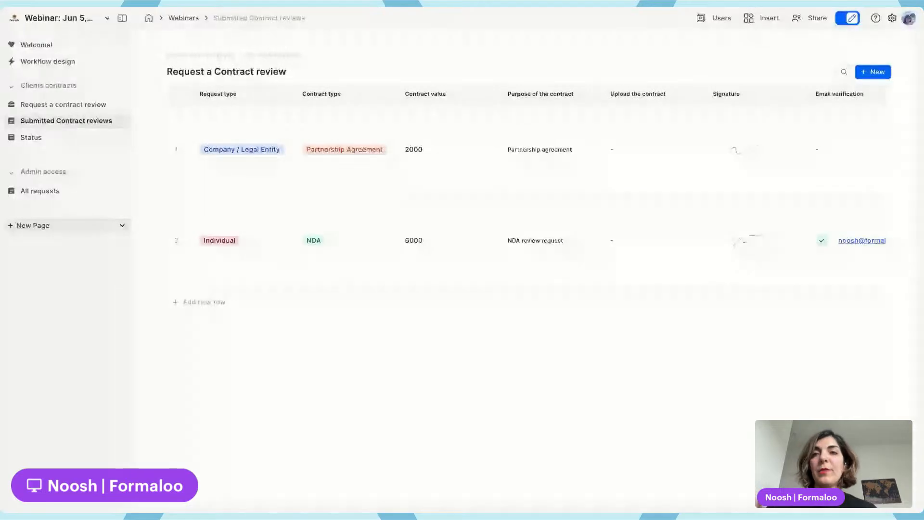
Set the table's user field to Client and allow users to both view and edit their own data
left_click(811, 72)
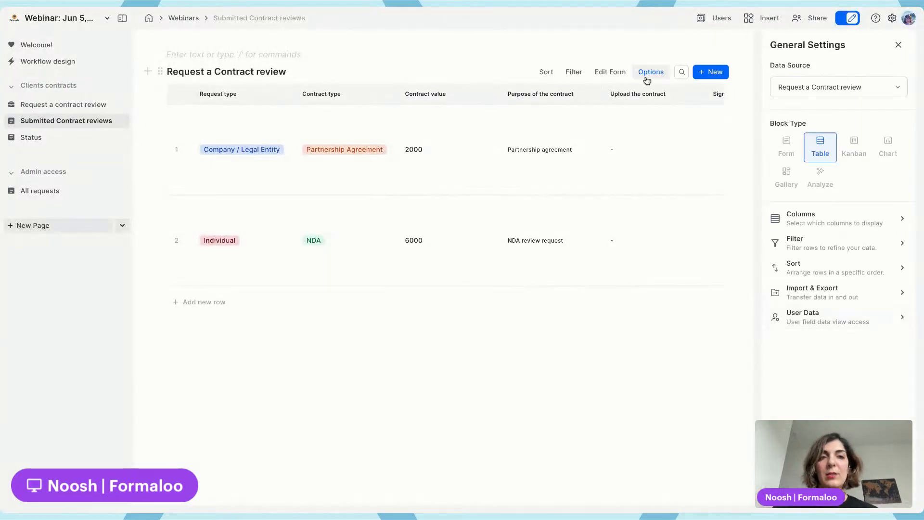
left_click(808, 315)
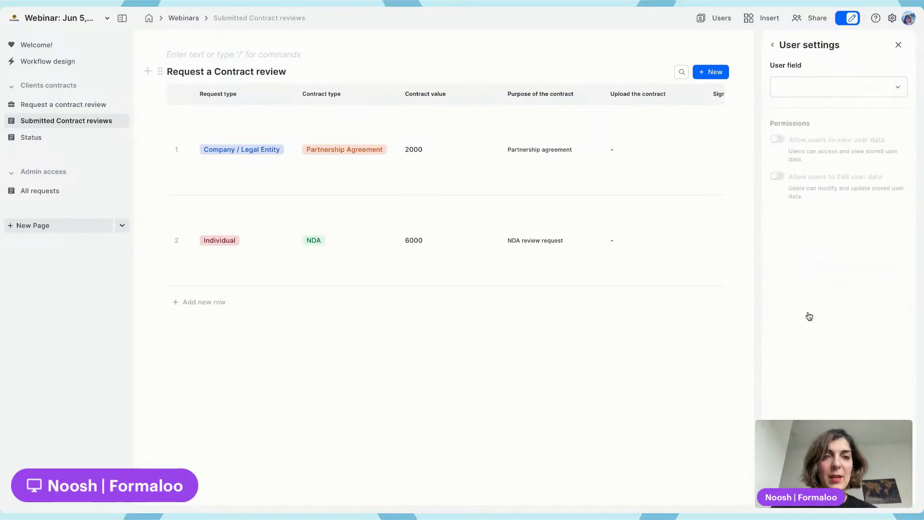
left_click_drag(768, 69, 829, 68)
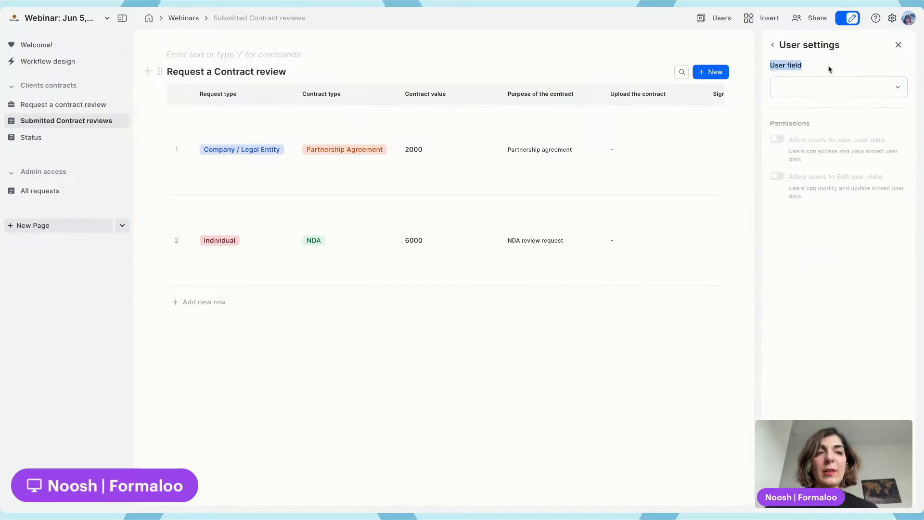
left_click(831, 86)
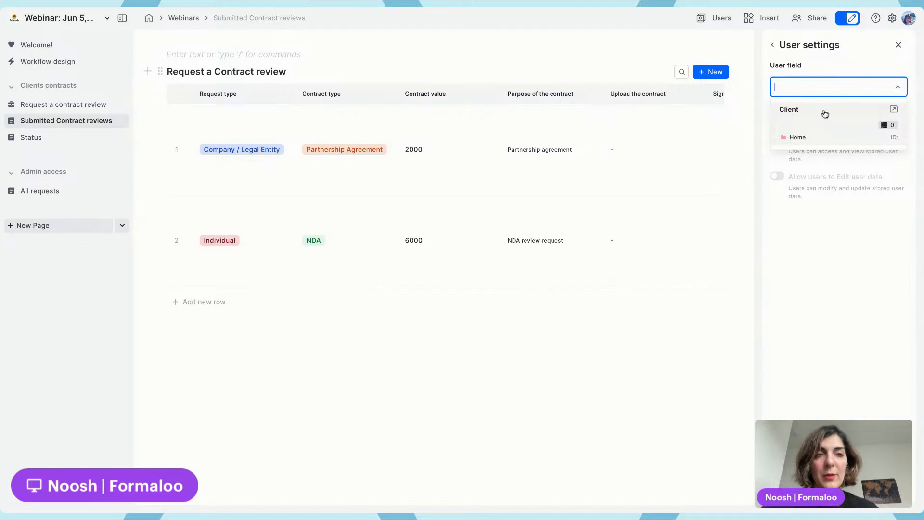
left_click(844, 115)
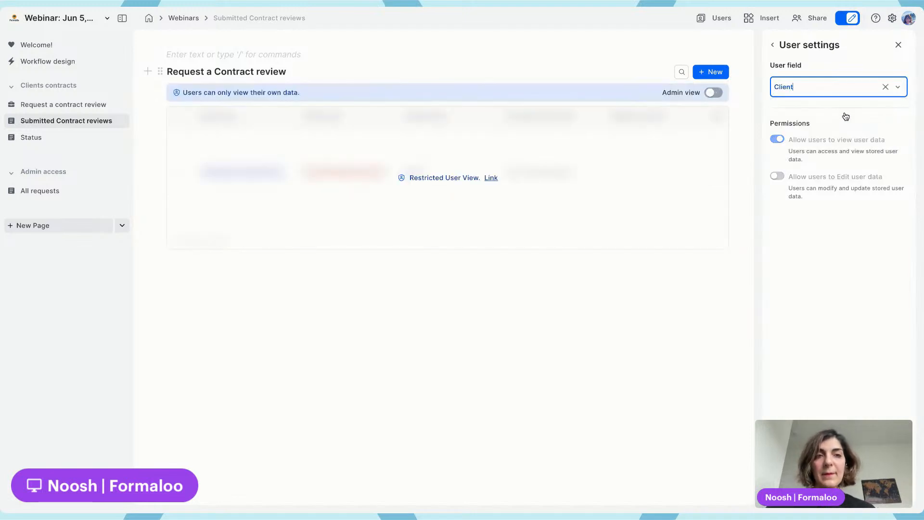
left_click(802, 87)
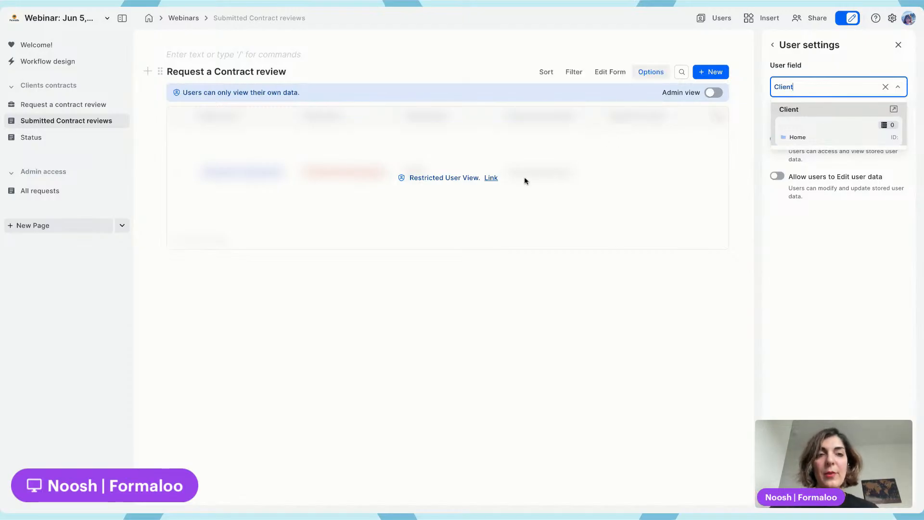
left_click(837, 258)
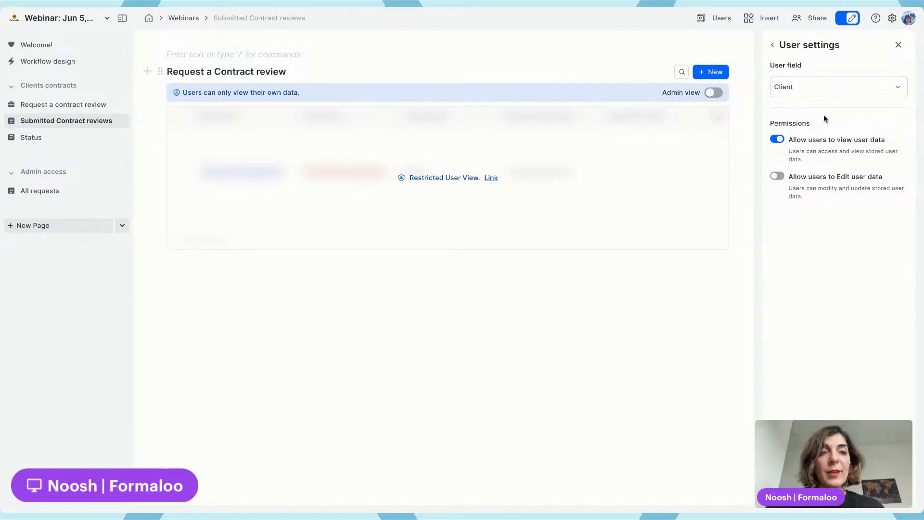
left_click(777, 176)
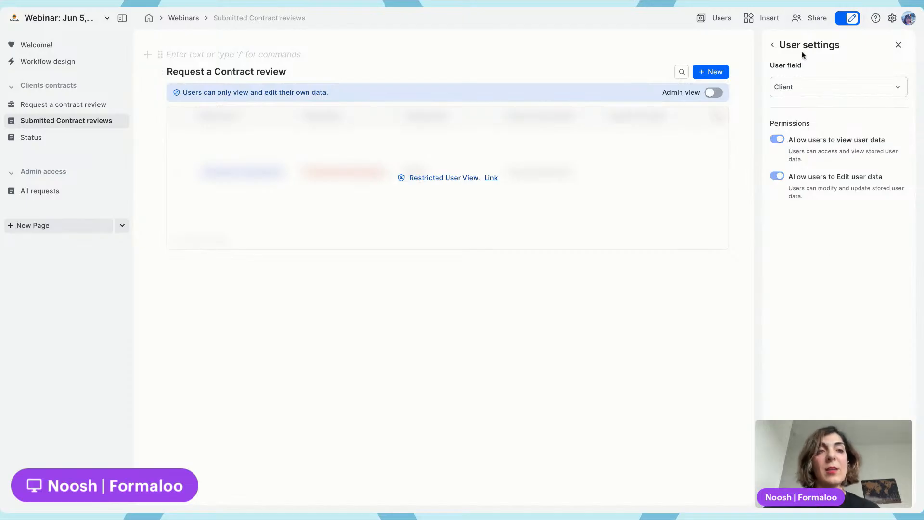
left_click(772, 45)
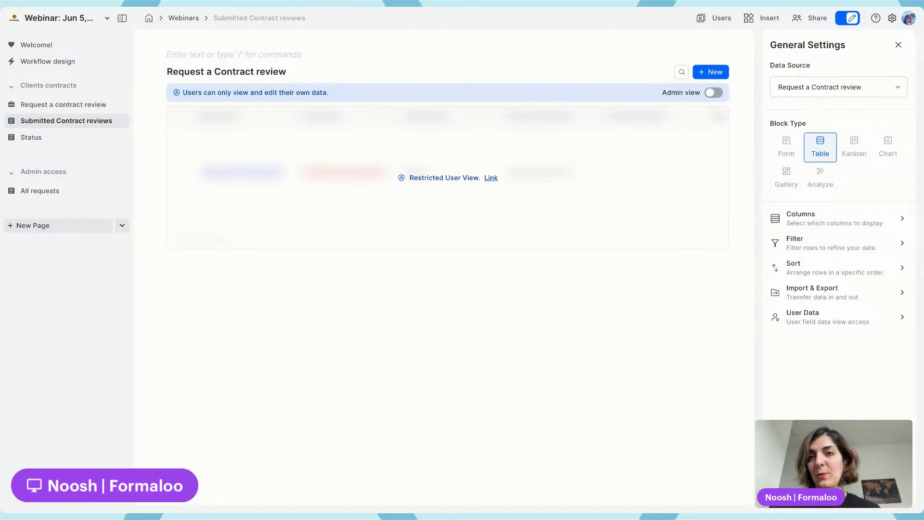
Switch to the client's portal tab and change the submitted request's contract value to 3000
key("ctrl+Tab")
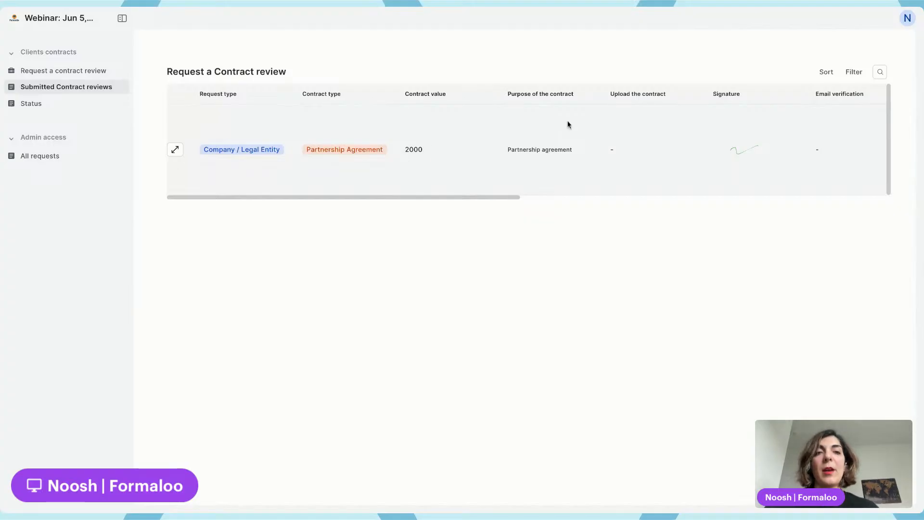
left_click(175, 149)
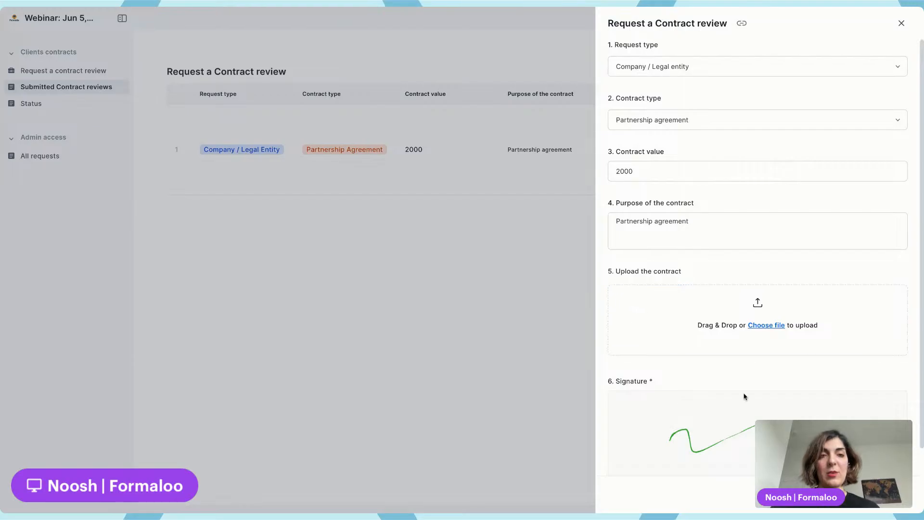
left_click(611, 172)
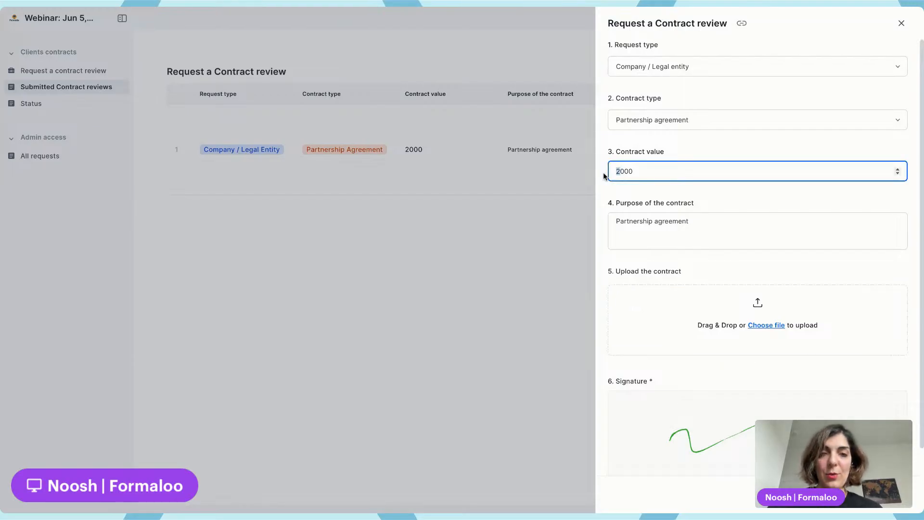
type("3")
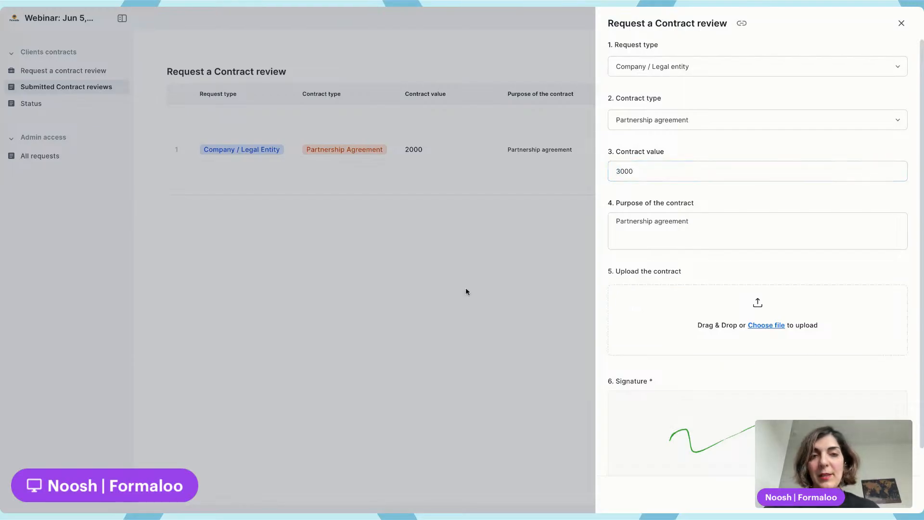
left_click(466, 288)
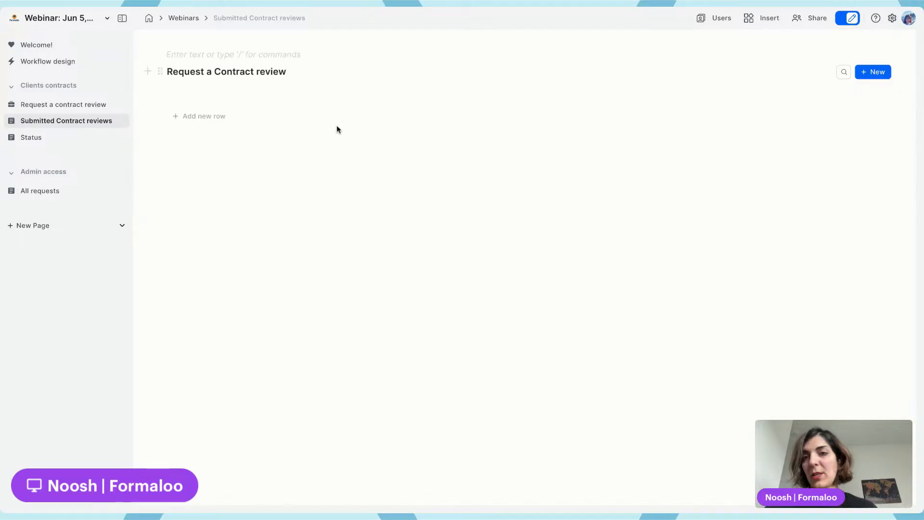
Open All requests and scroll through the table to check the client's updated request
left_click(71, 192)
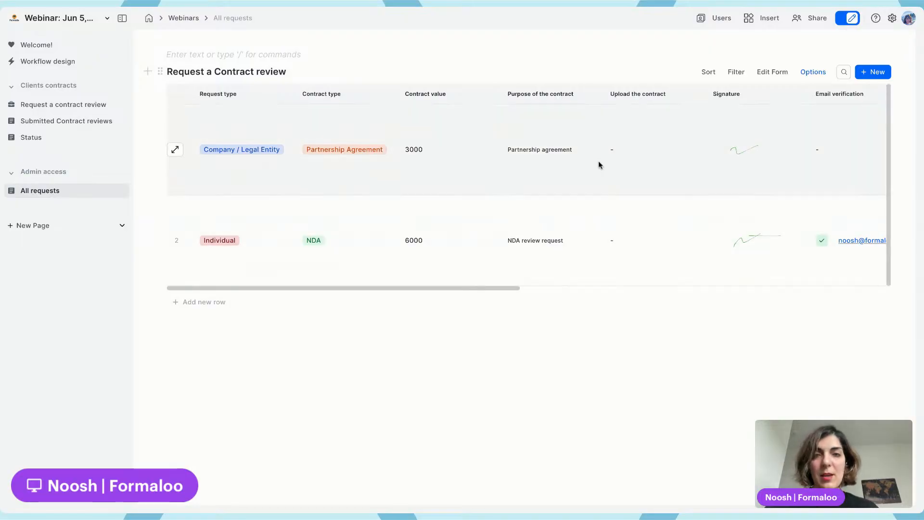
scroll(598, 163, "right", 8)
scroll(598, 165, "right", 3)
scroll(598, 165, "left", 10)
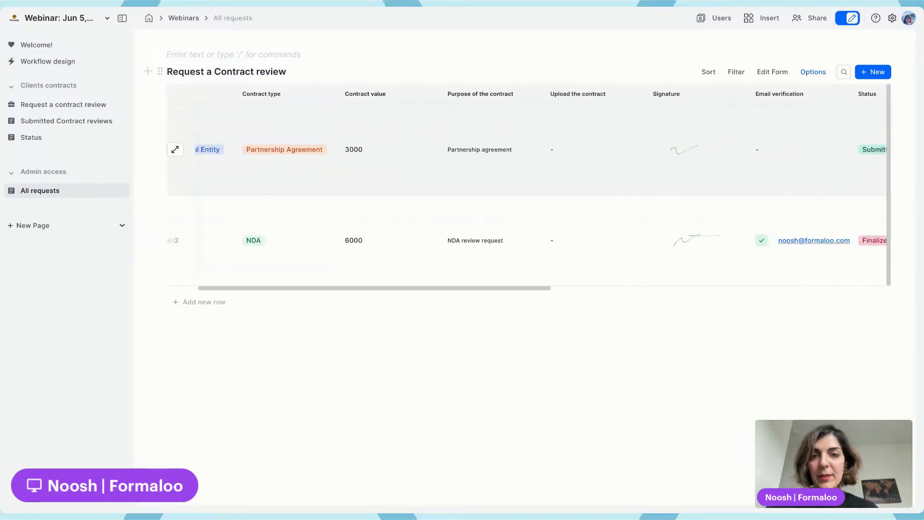
left_click_drag(402, 149, 428, 149)
left_click(429, 149)
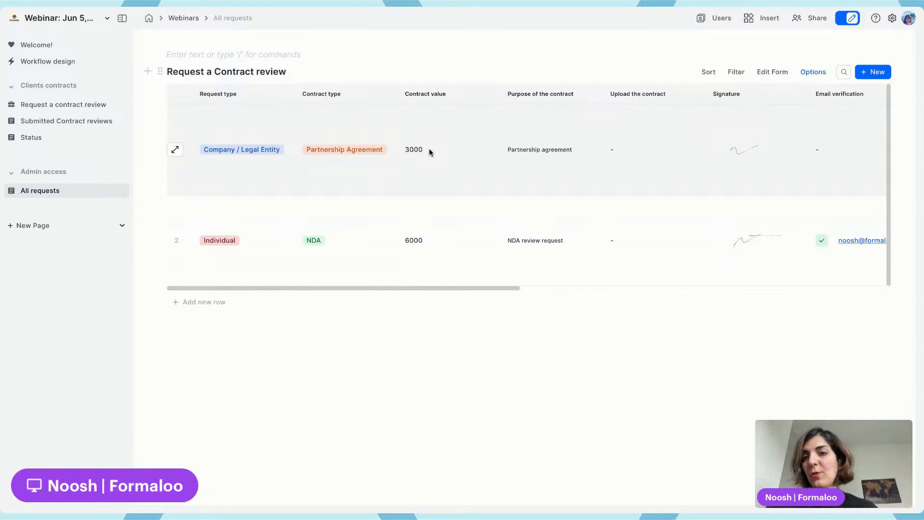
Set the All requests page's access level to All team members and save
left_click(122, 192)
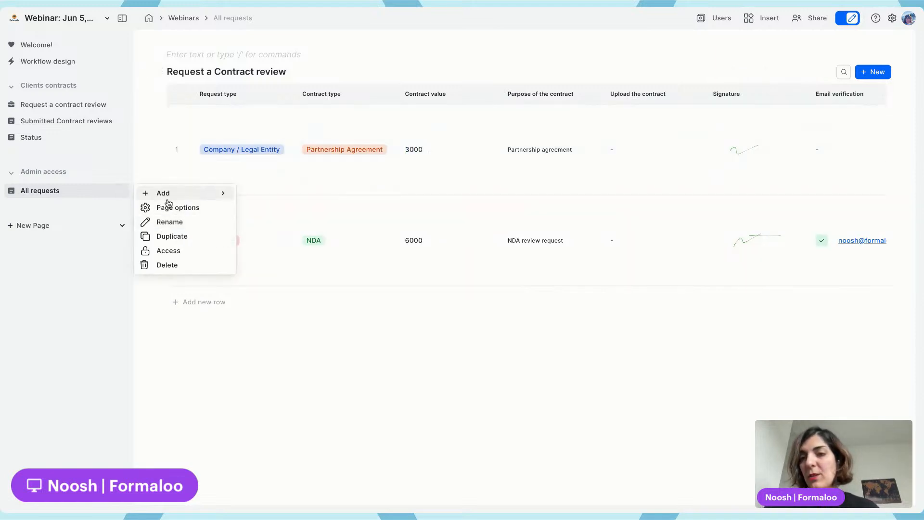
left_click(168, 251)
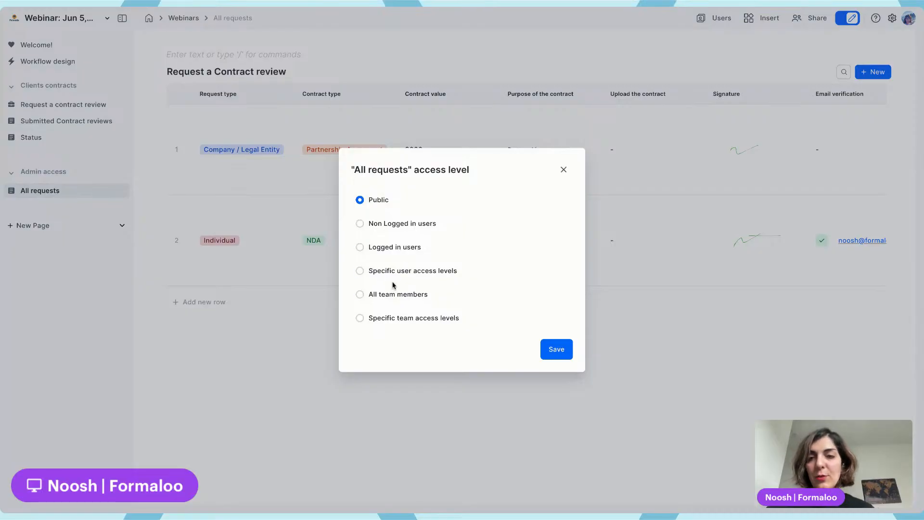
left_click(385, 294)
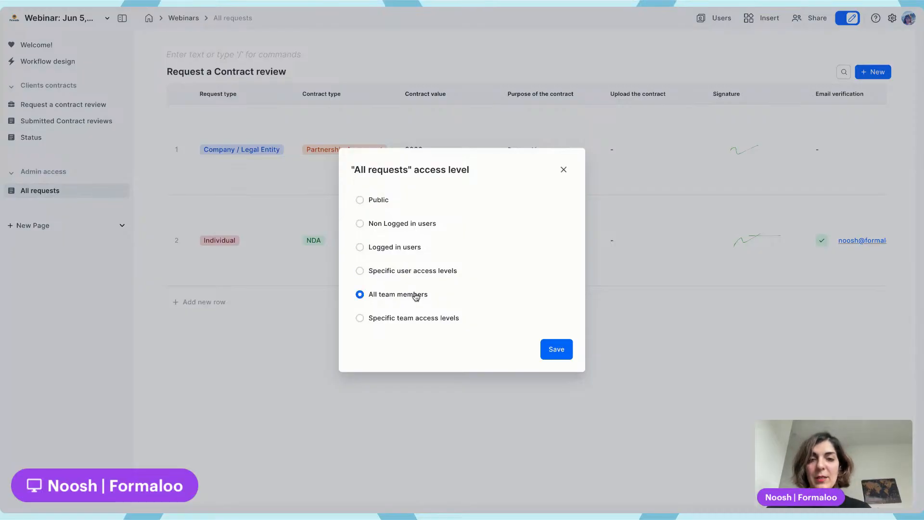
left_click(553, 349)
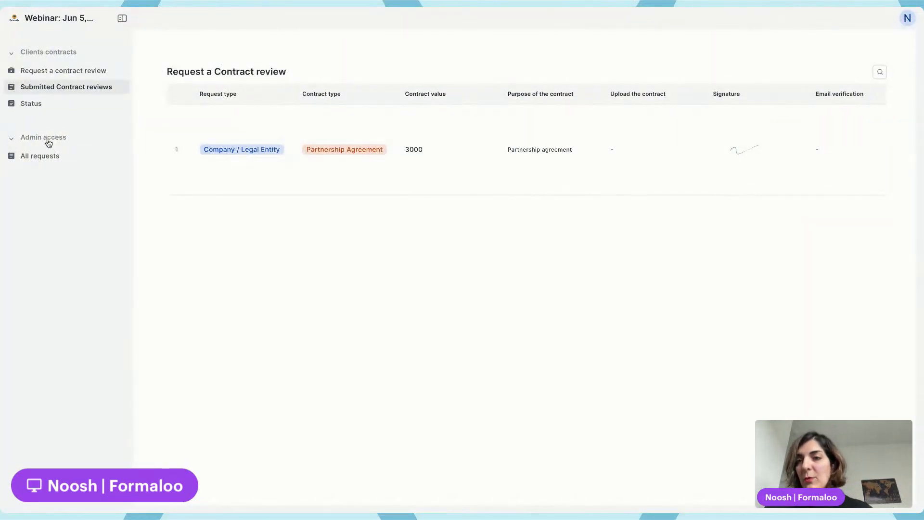
Return to the admin workspace, reopen the Jun 5 contract webinar project and open the Status page
key("super+r")
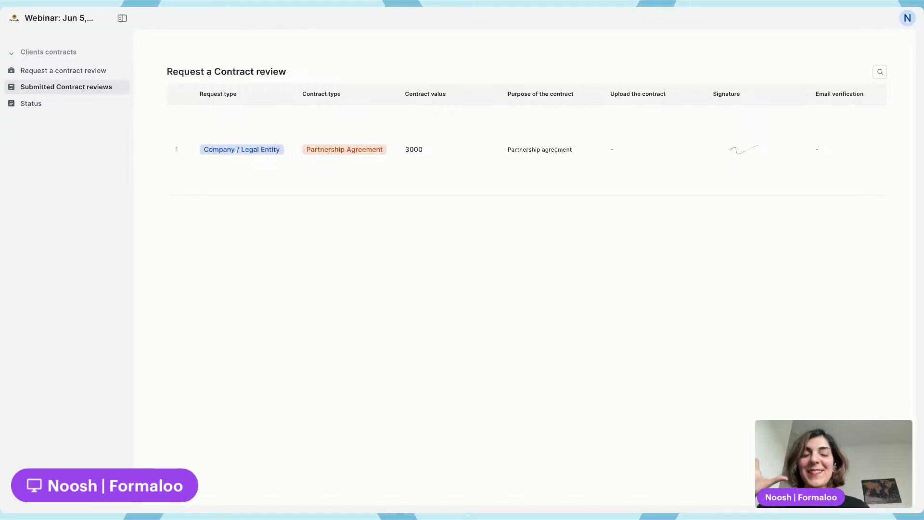
key("alt+Tab")
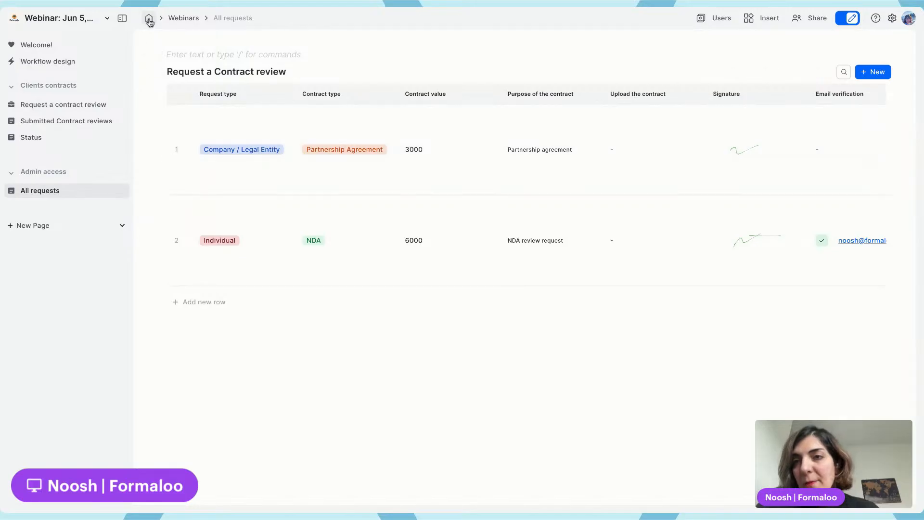
left_click(183, 20)
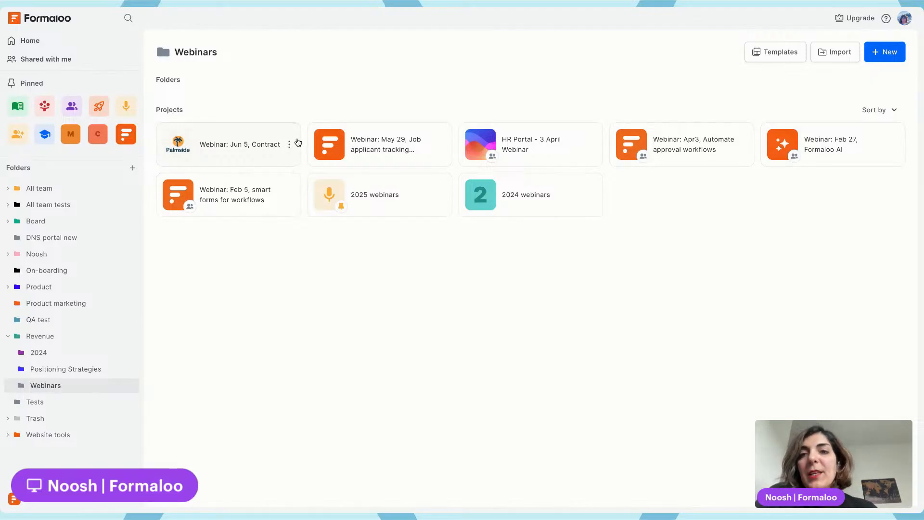
left_click(291, 146)
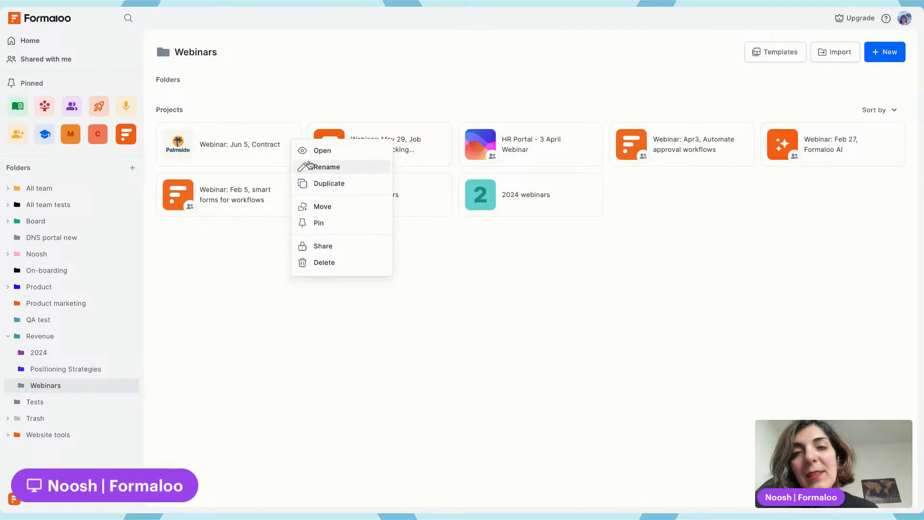
left_click(236, 148)
left_click(236, 148)
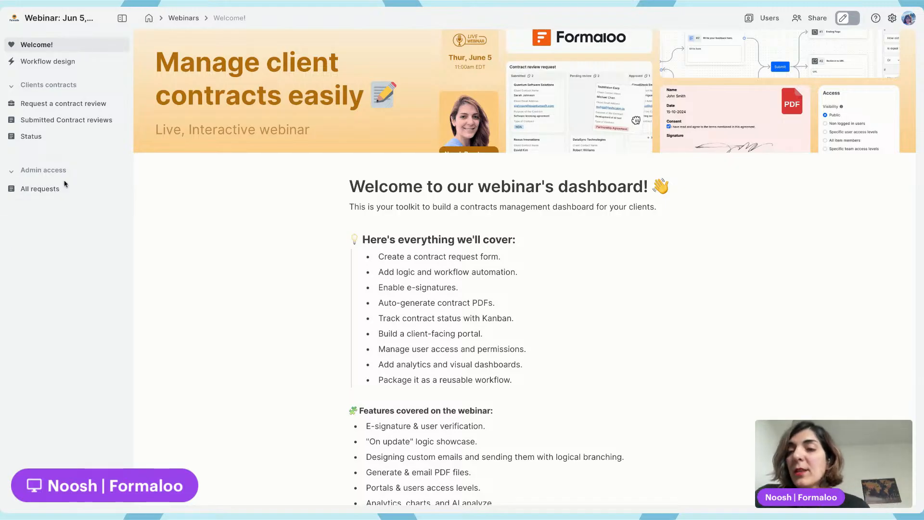
left_click(60, 138)
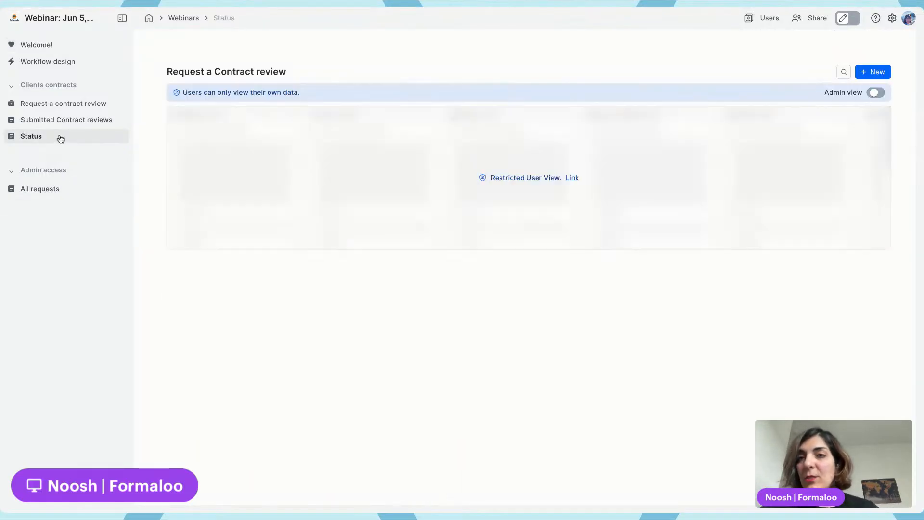
Turn on edit mode and add a new page under the Admin access section
left_click(848, 23)
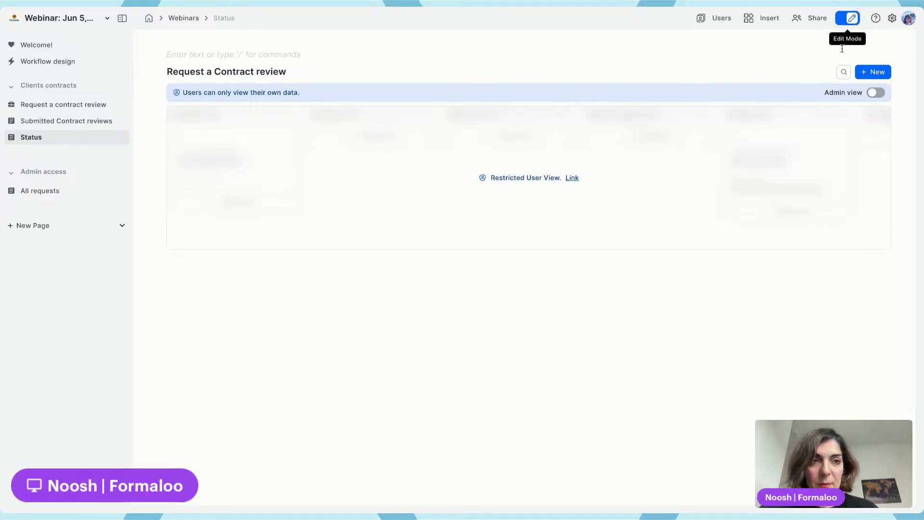
mouse_move(802, 74)
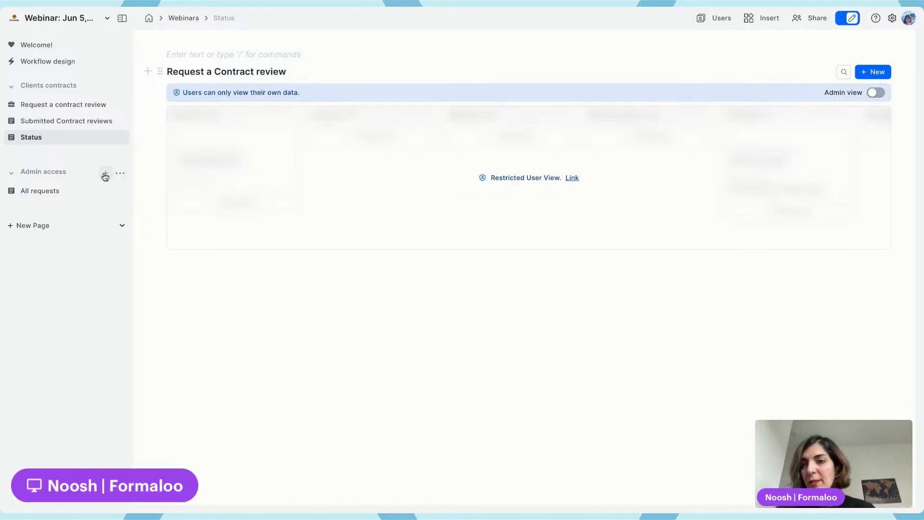
left_click(105, 173)
left_click(40, 208)
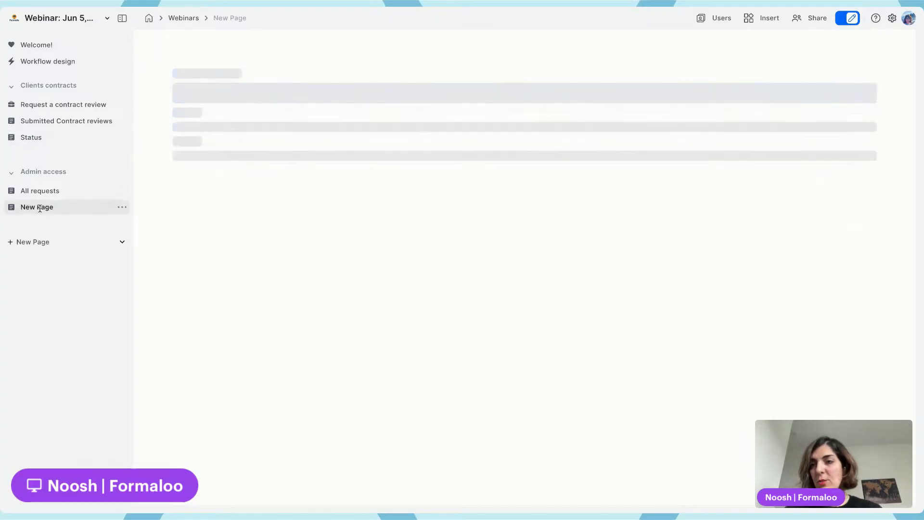
Insert a Charts block on the new page based on the Request a Contract review form
left_click(237, 57)
type("/cha")
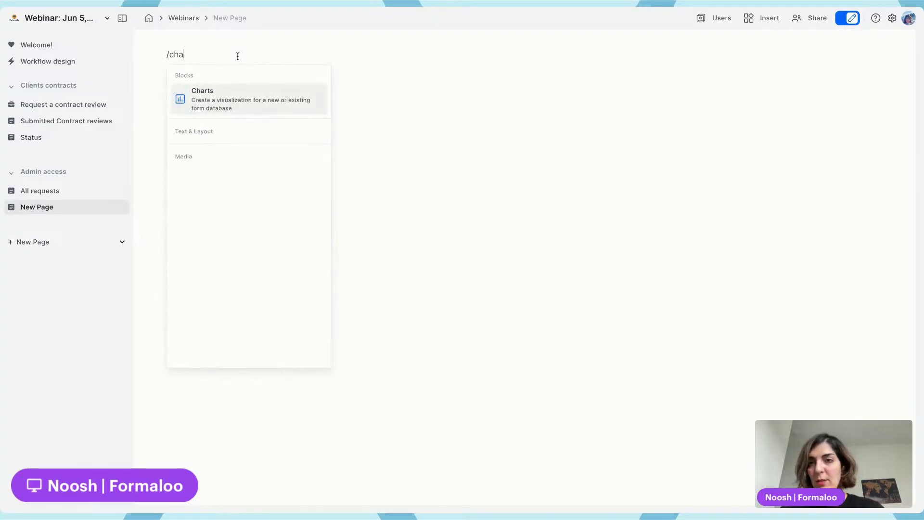
key("Return")
left_click(242, 58)
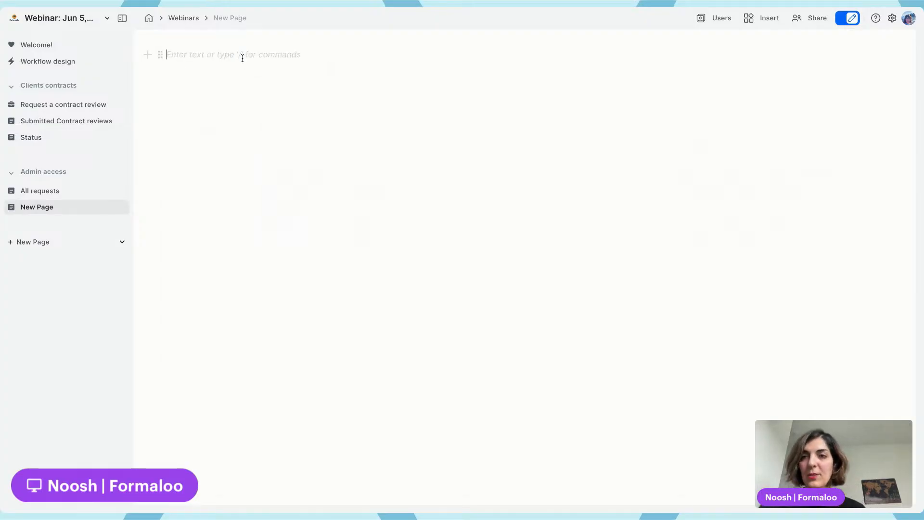
type("/")
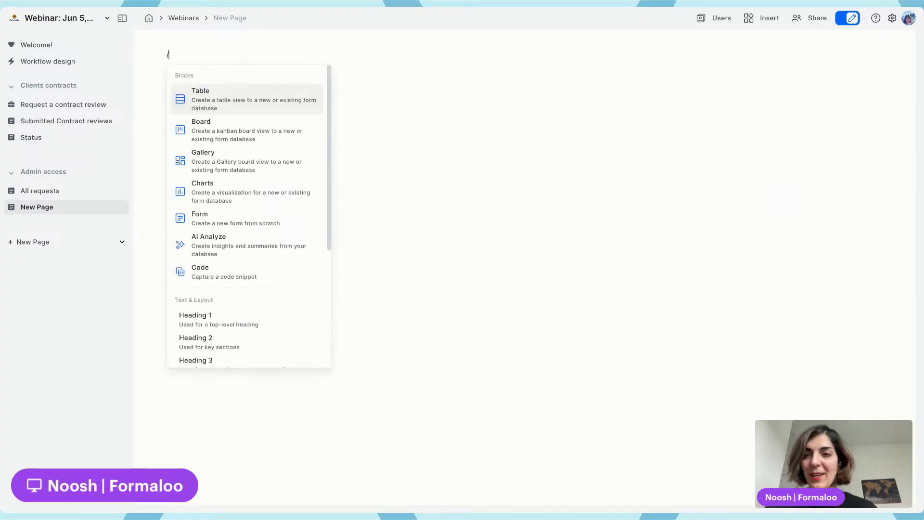
left_click(231, 195)
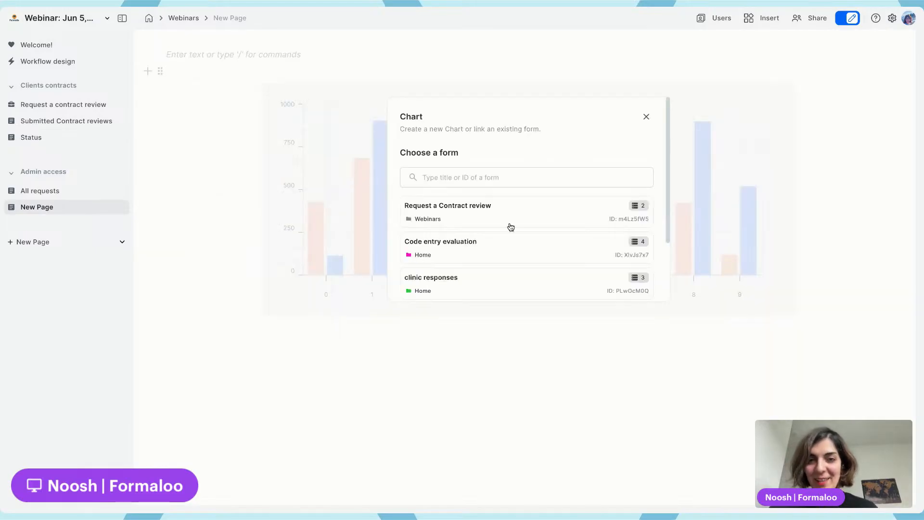
left_click(443, 211)
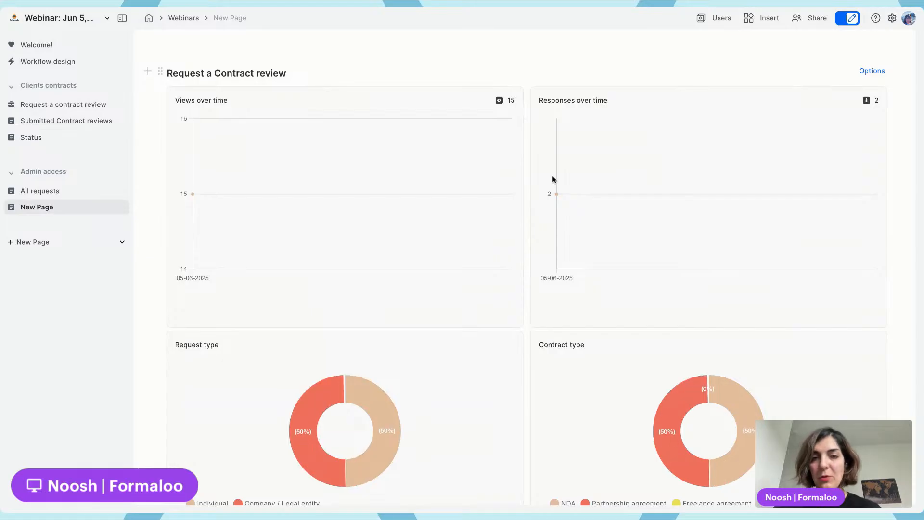
Add an AI Analyze block below the charts using the Request a Contract review form
scroll(619, 221, "down", 6)
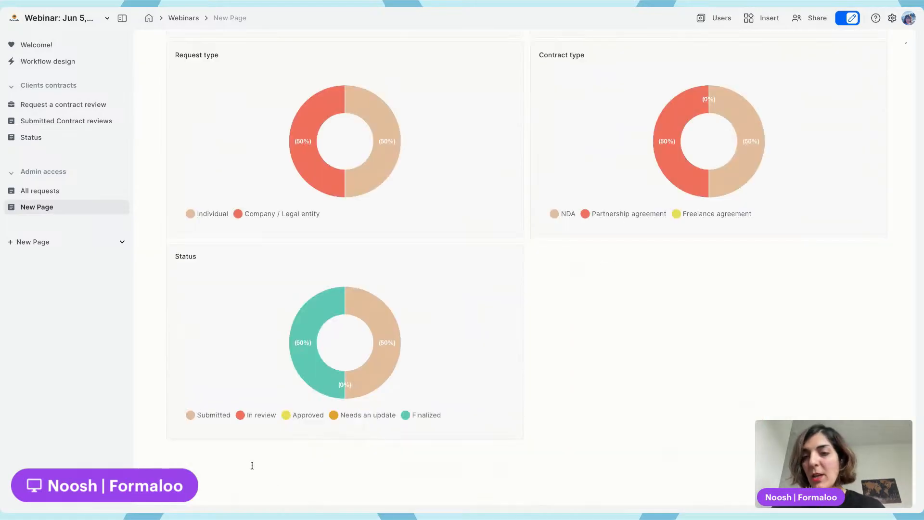
left_click(183, 468)
type("/ai")
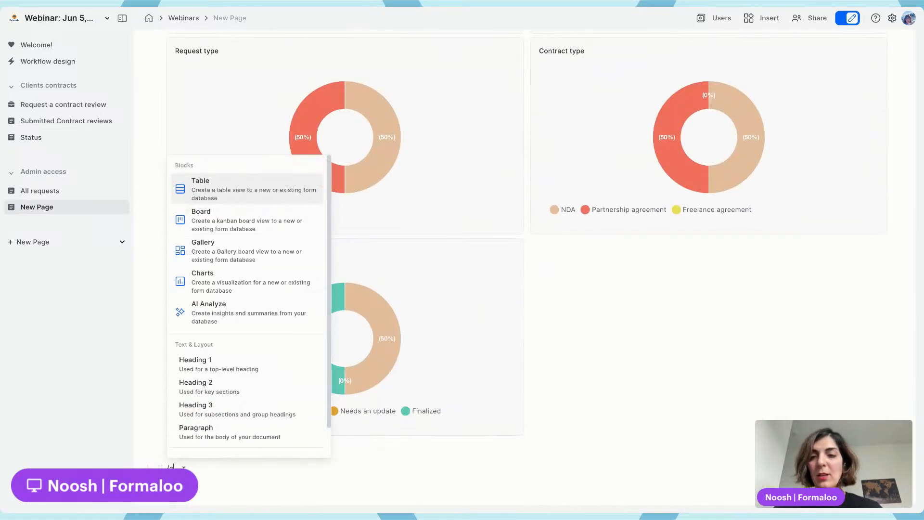
left_click(240, 194)
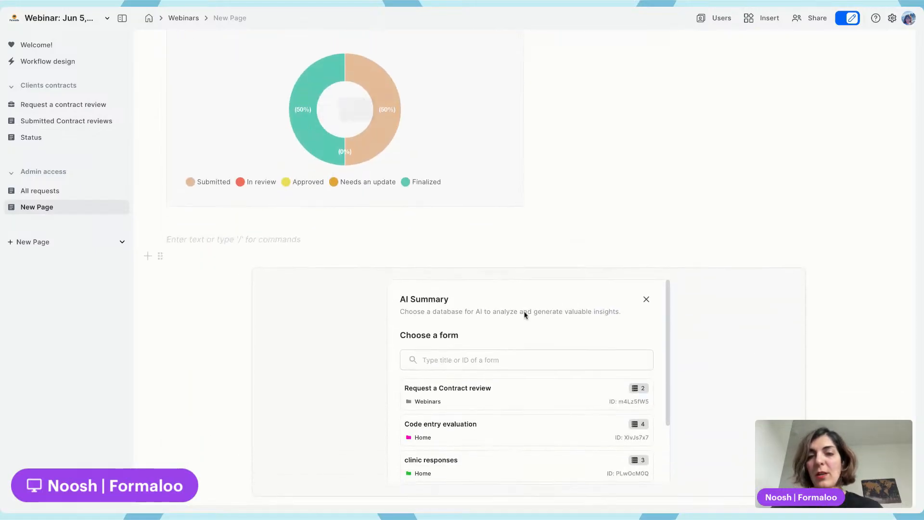
left_click(482, 391)
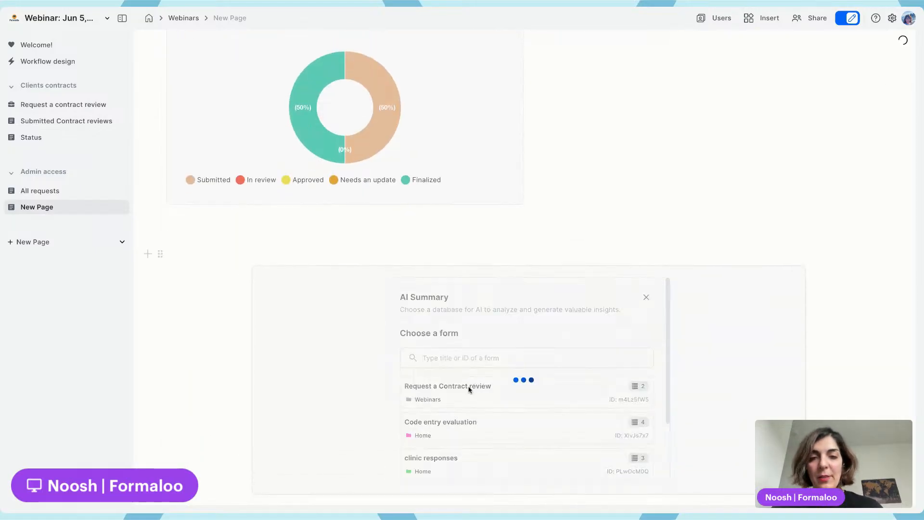
Ask the AI block "Which type of contracts got more requests?" and try to generate the analysis
left_click(808, 297)
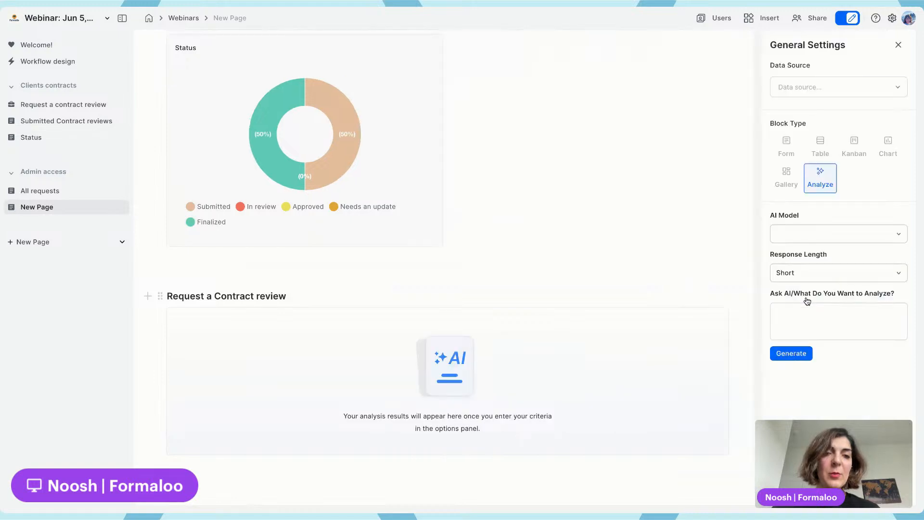
left_click(804, 321)
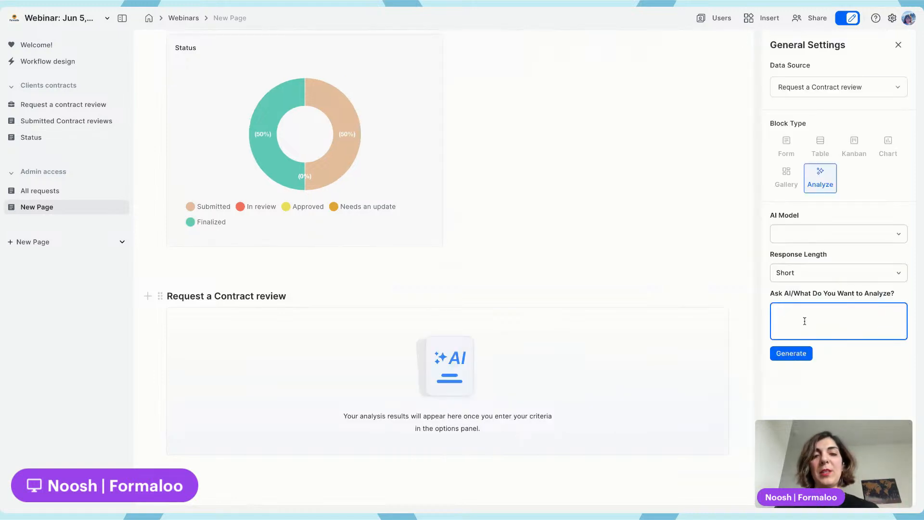
type("W")
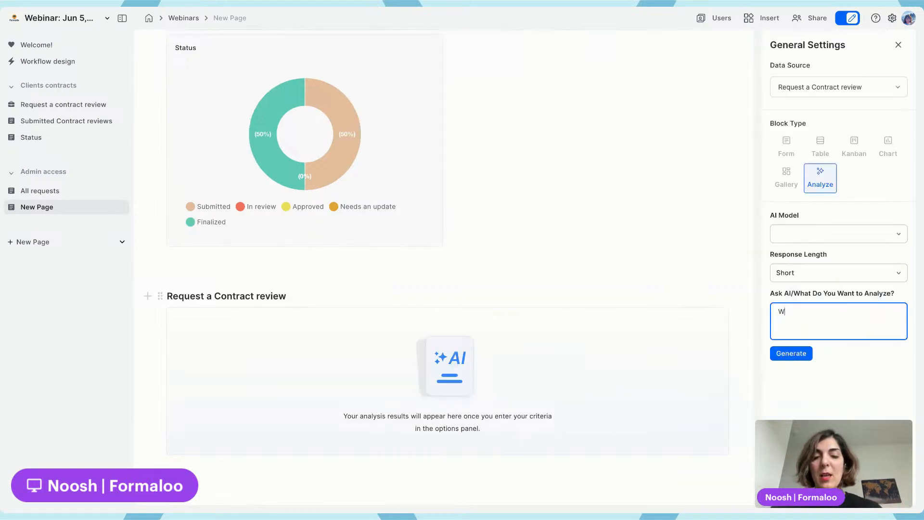
type("hich type of contracts got more")
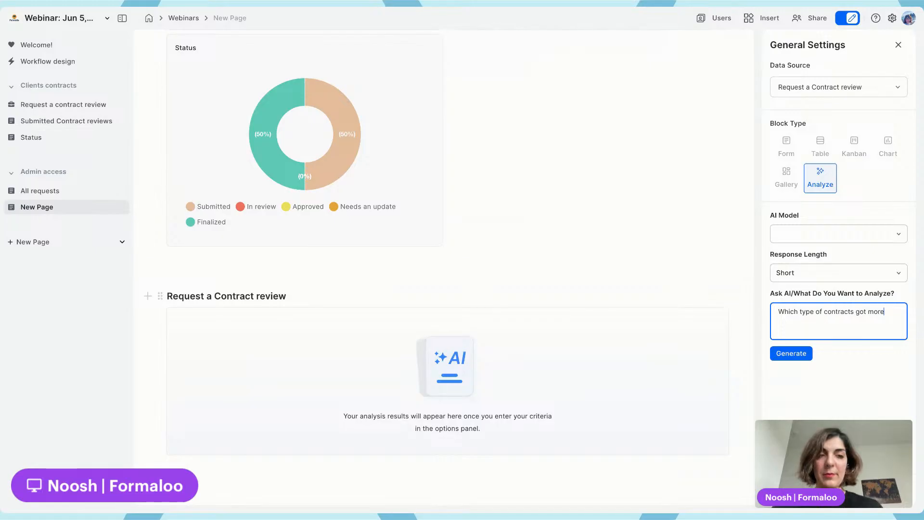
type("quests?")
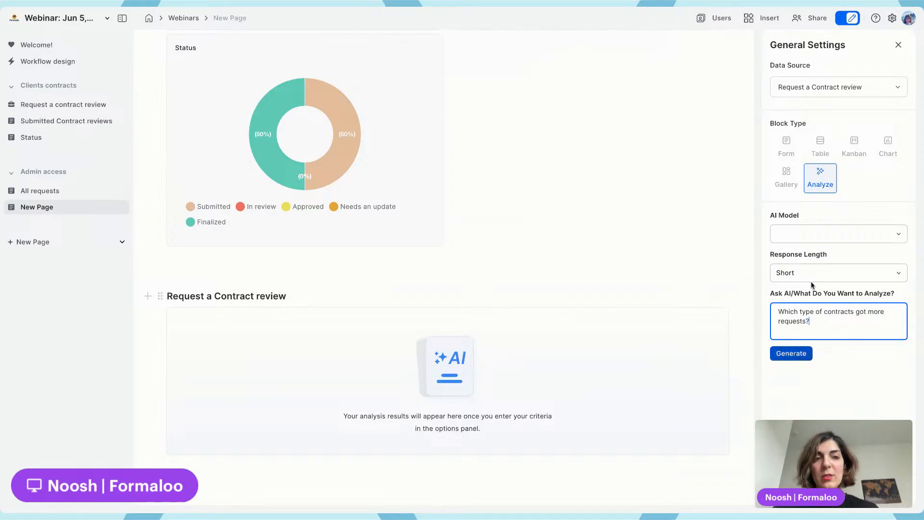
left_click(810, 235)
left_click(803, 236)
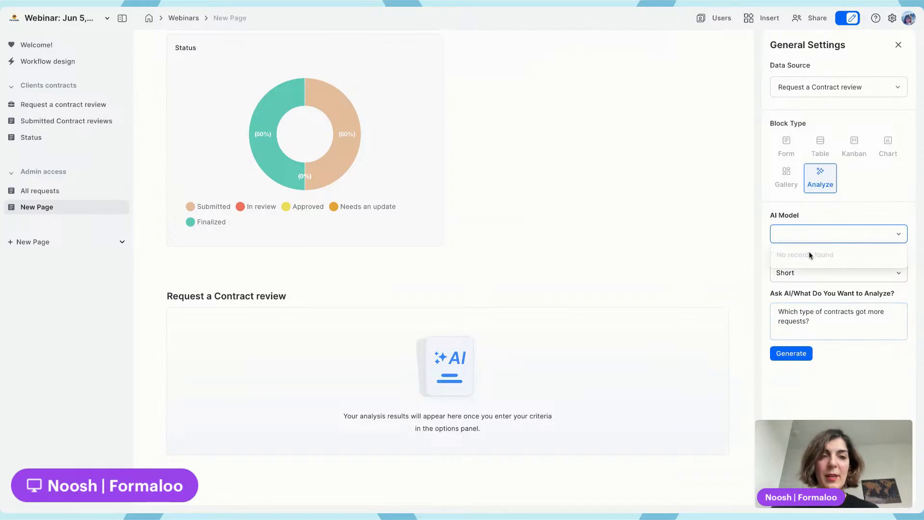
left_click(793, 350)
left_click(792, 352)
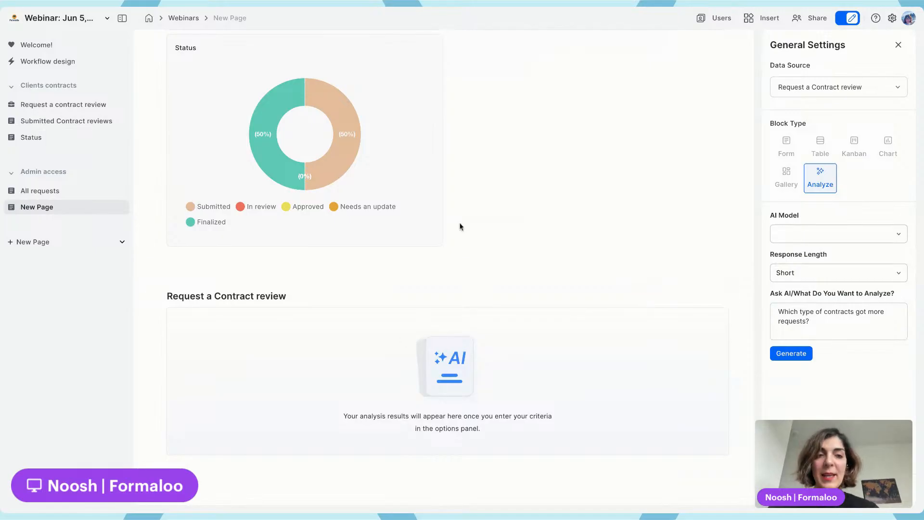
Create a new form block below the table on the Submitted Contract reviews page
scroll(462, 222, "up", 10)
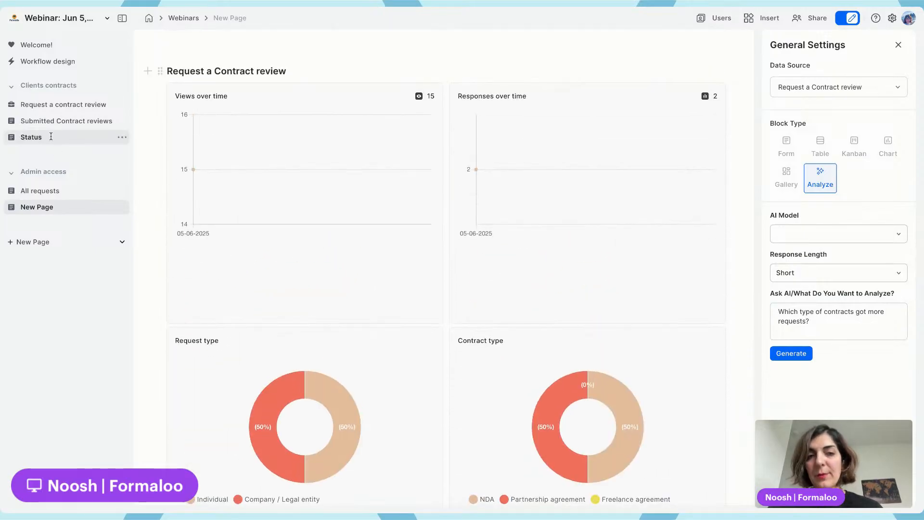
scroll(334, 247, "down", 10)
scroll(334, 247, "up", 10)
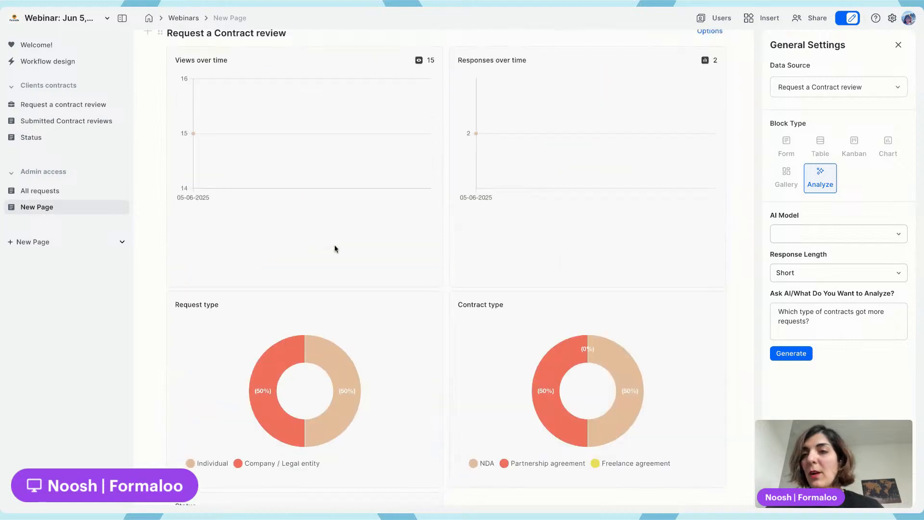
left_click(69, 134)
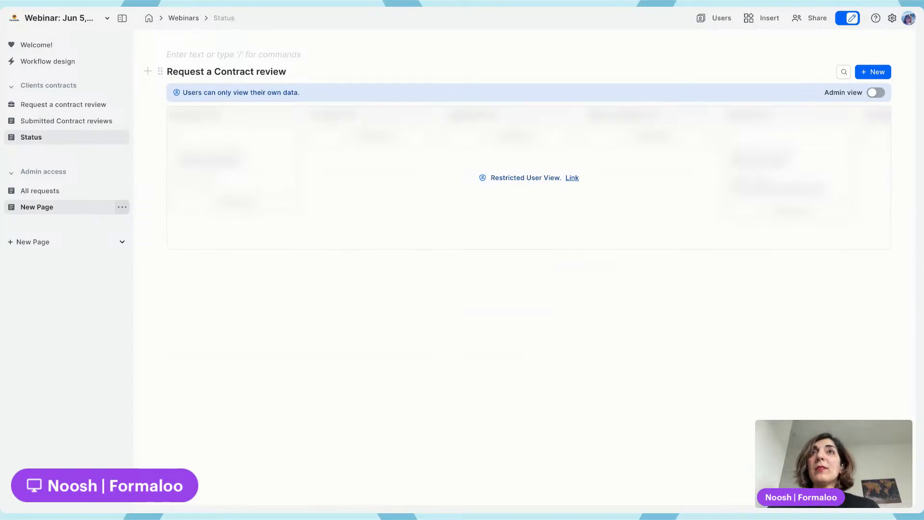
left_click(61, 121)
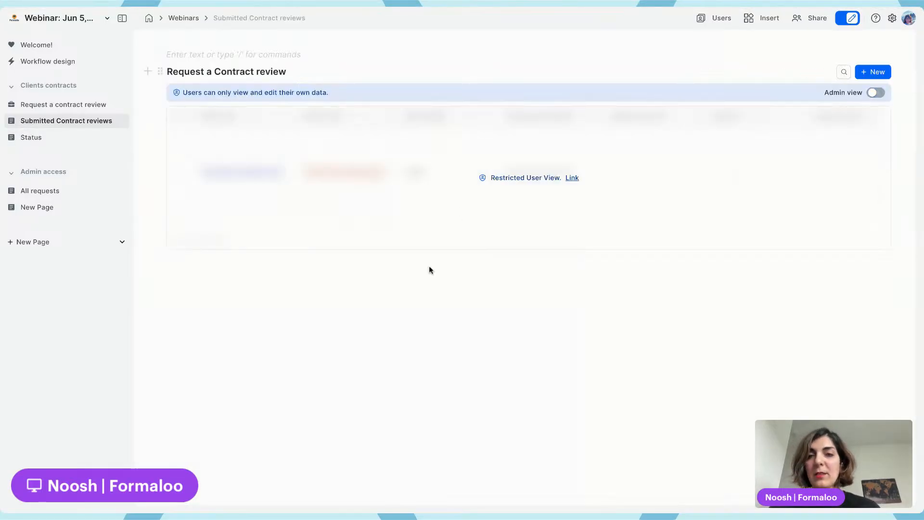
type("/for")
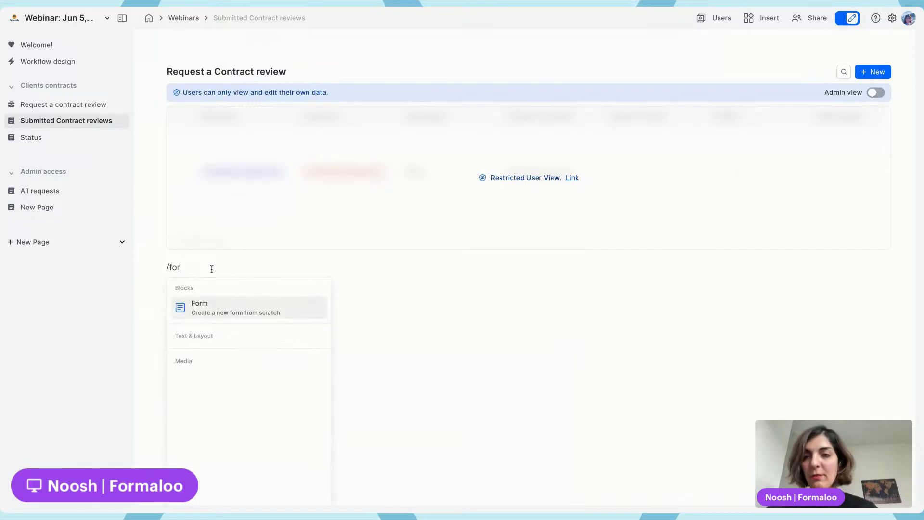
key("Return")
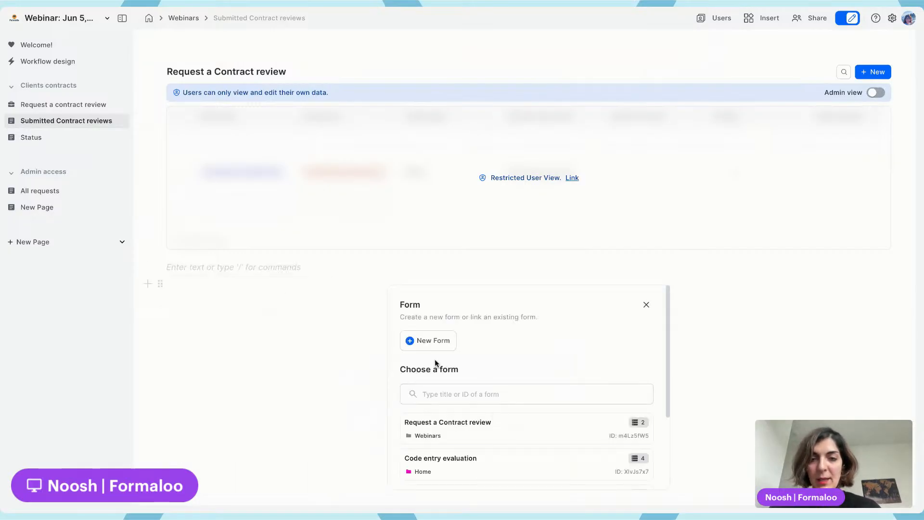
left_click(424, 344)
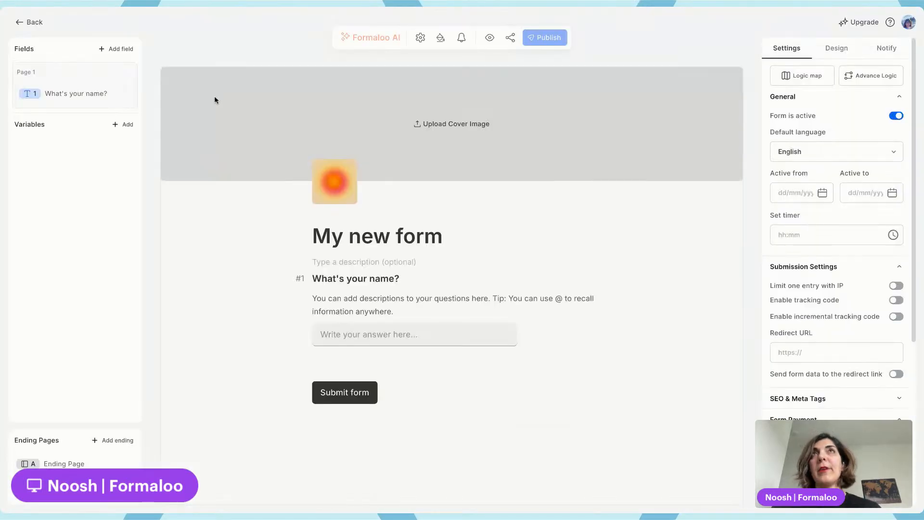
Rename the new form's title to Contract templates
triple_click(371, 231)
type("Contra")
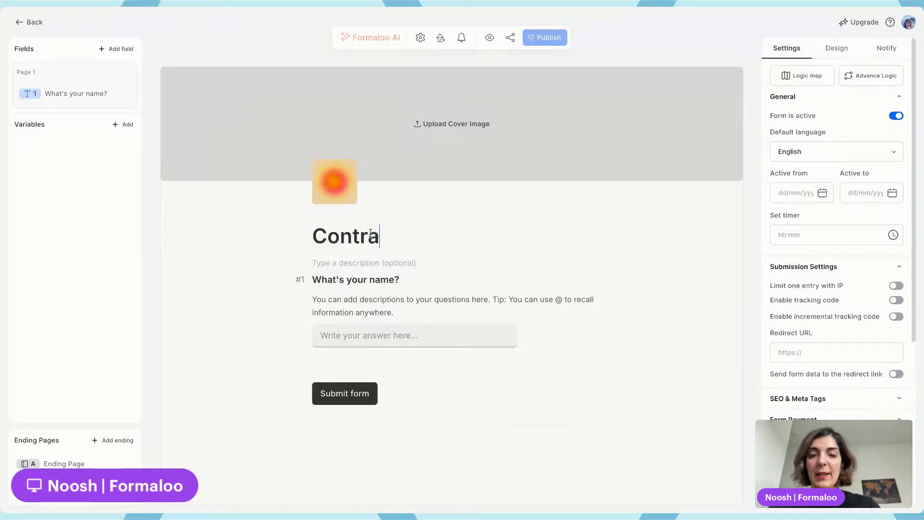
type("ct templates")
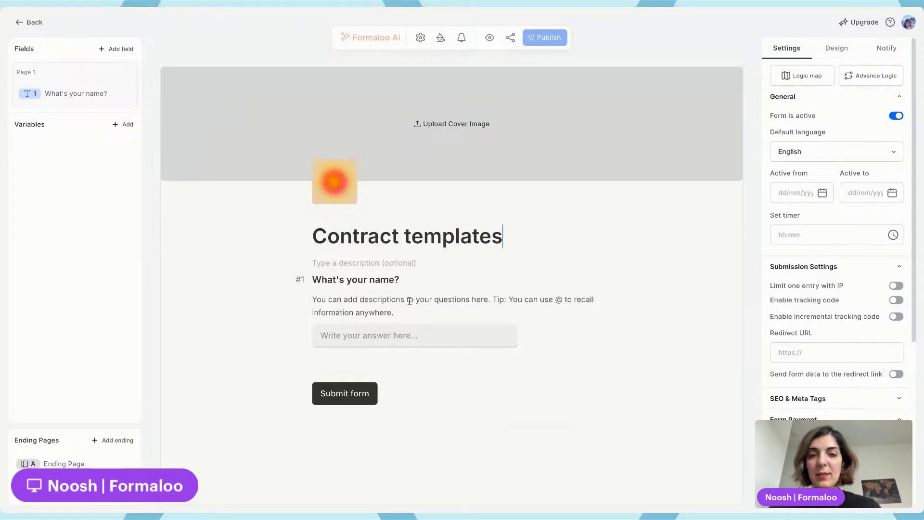
Delete the description text under the first question of the form
double_click(389, 299)
key("ctrl+a")
key("BackSpace")
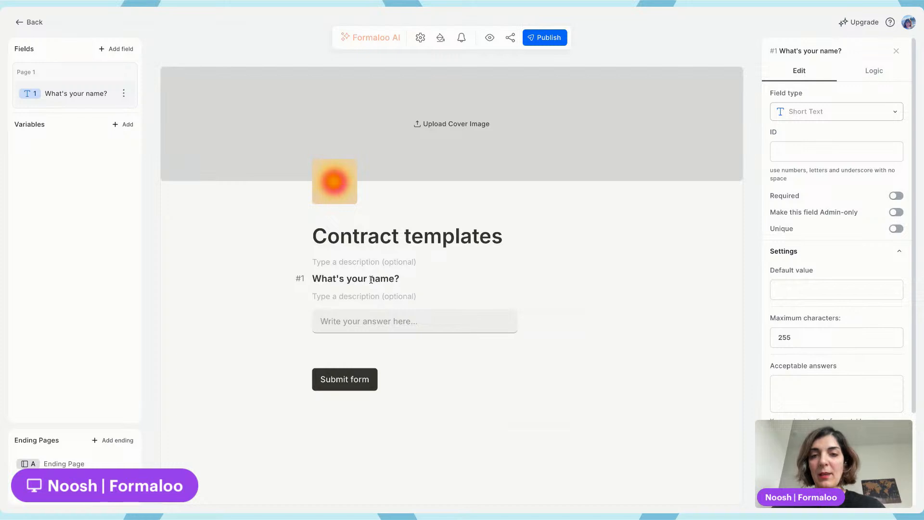
Rename the form's first question to Contract name
key("ctrl+a")
type("Contra")
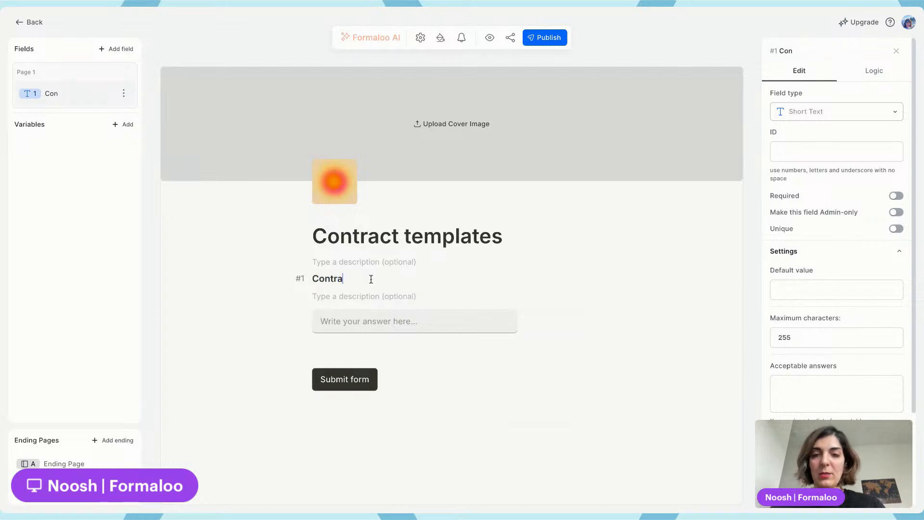
type("ct name")
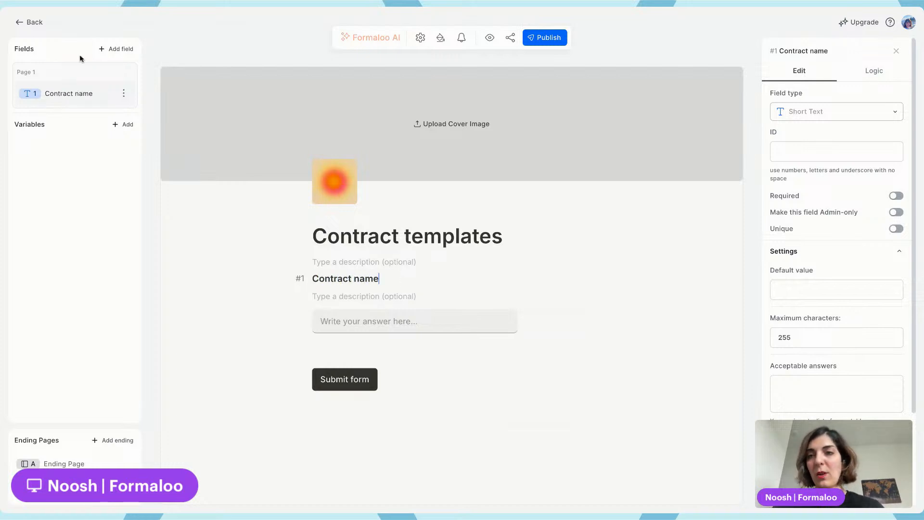
Add a File Upload field titled Download the contract here
left_click(123, 49)
type("file")
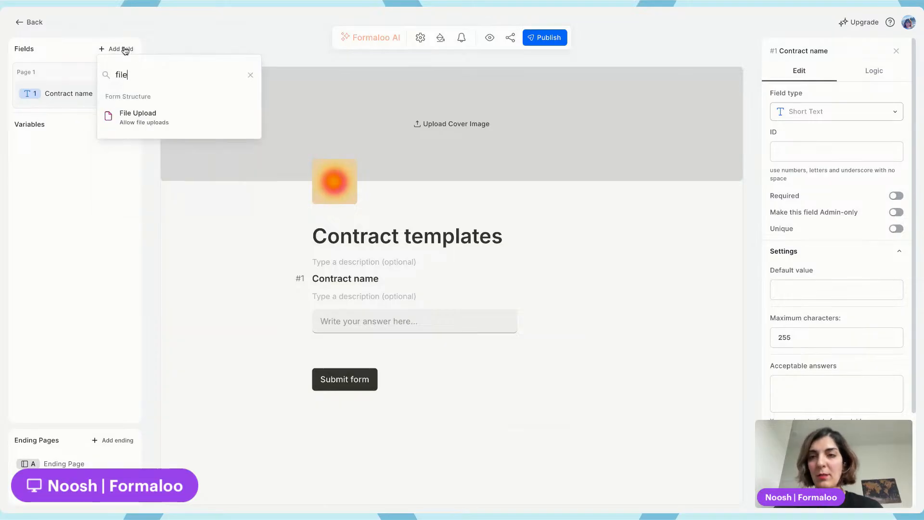
left_click(157, 117)
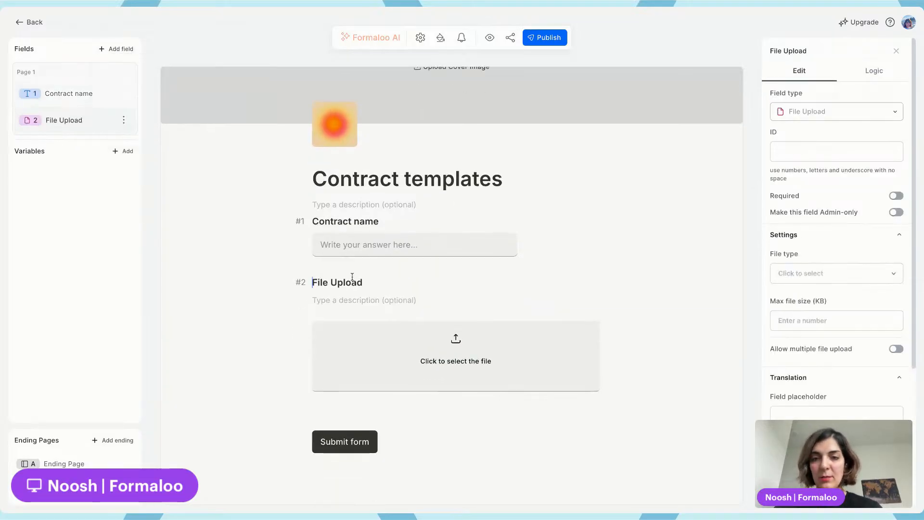
key("ctrl+a")
type("Downlo")
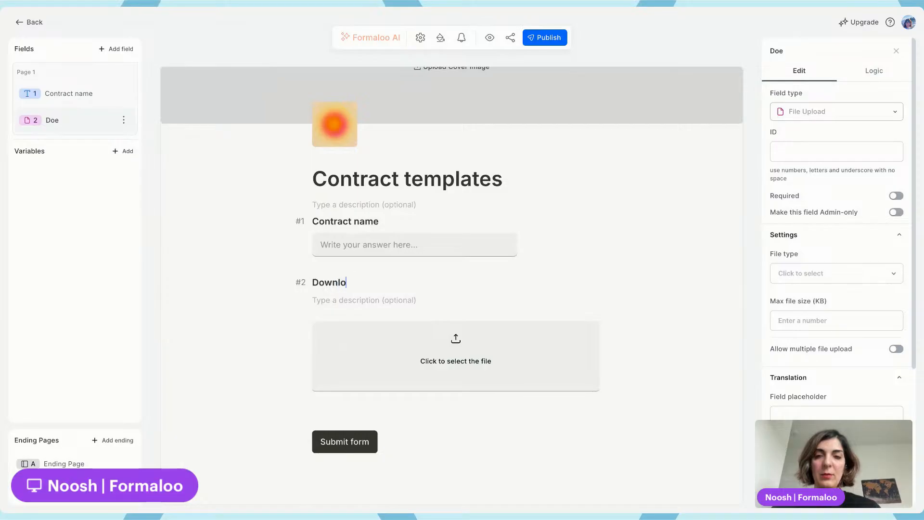
type("ad the contra")
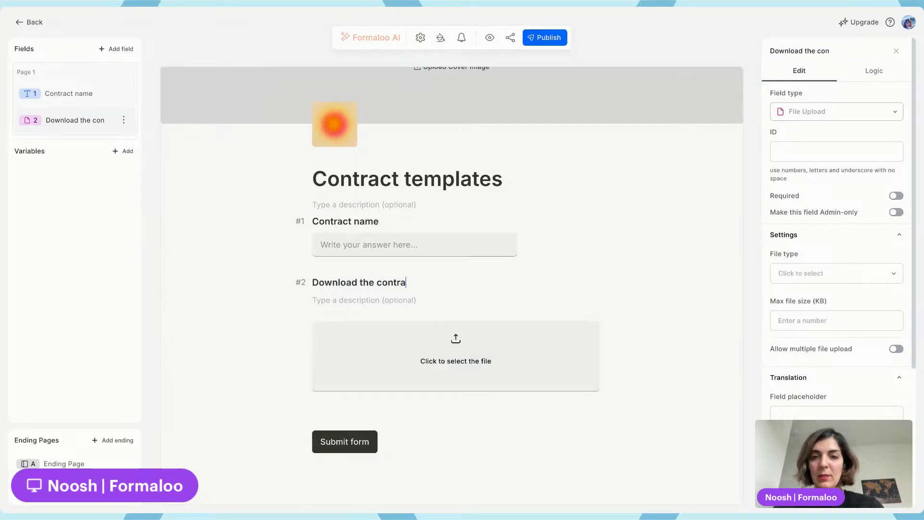
type("ct here")
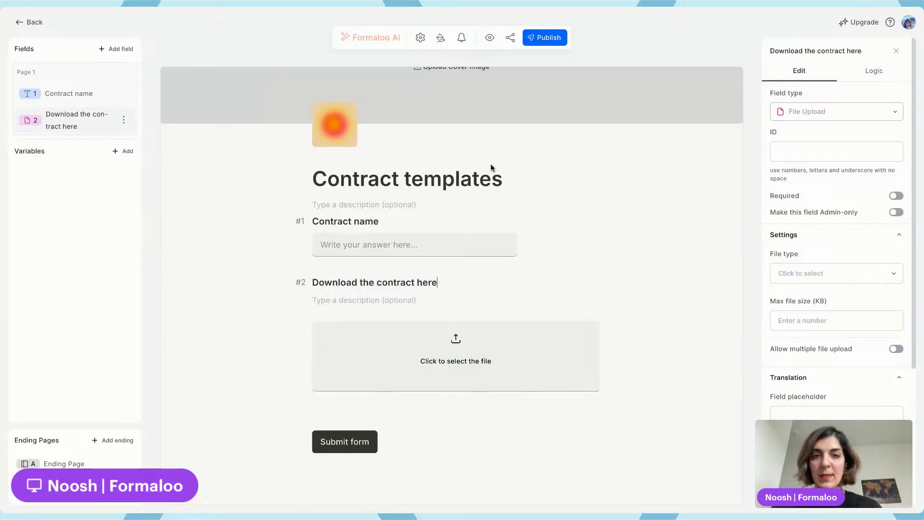
Publish the Contract templates form and go back to the portal page
left_click(548, 38)
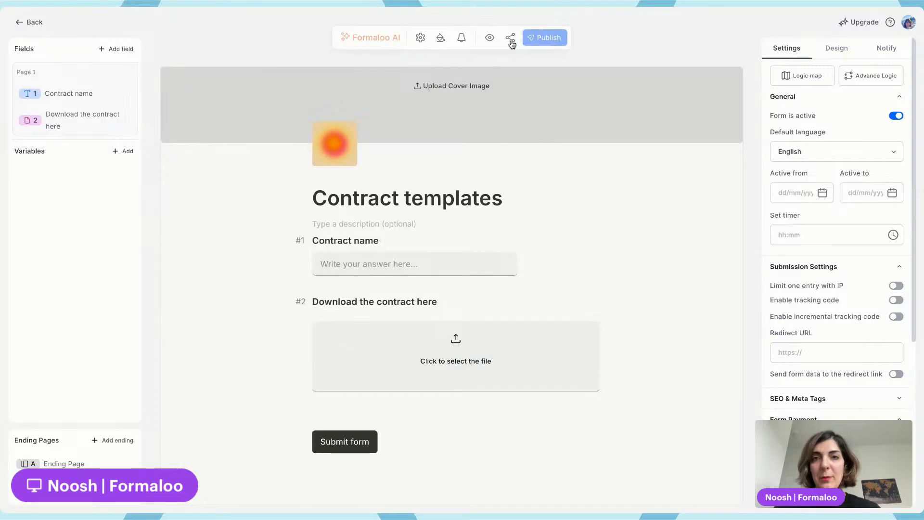
left_click(27, 21)
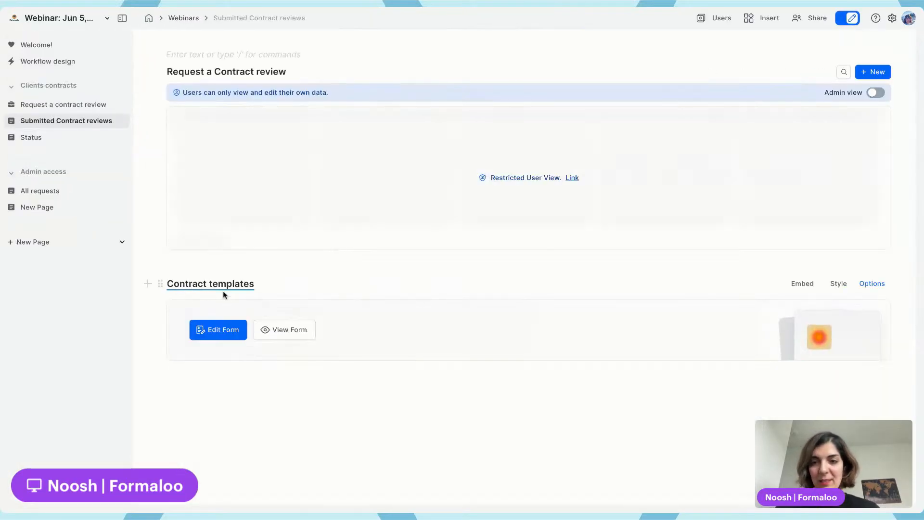
Remove the Contract templates form block from the Submitted Contract reviews page
left_click(892, 19)
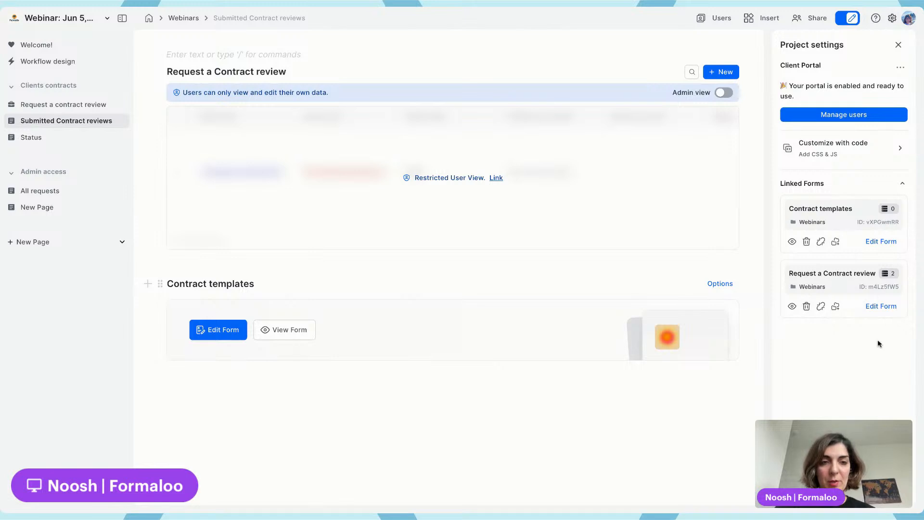
left_click(159, 291)
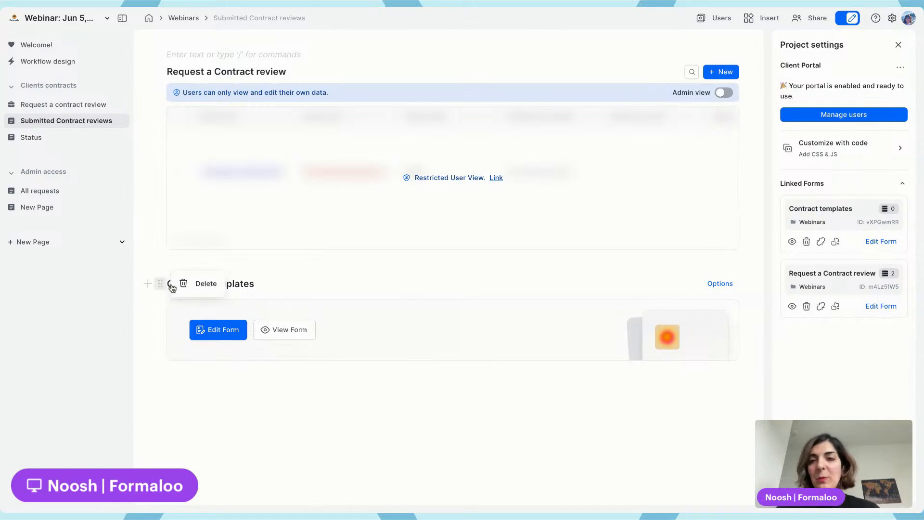
left_click(182, 284)
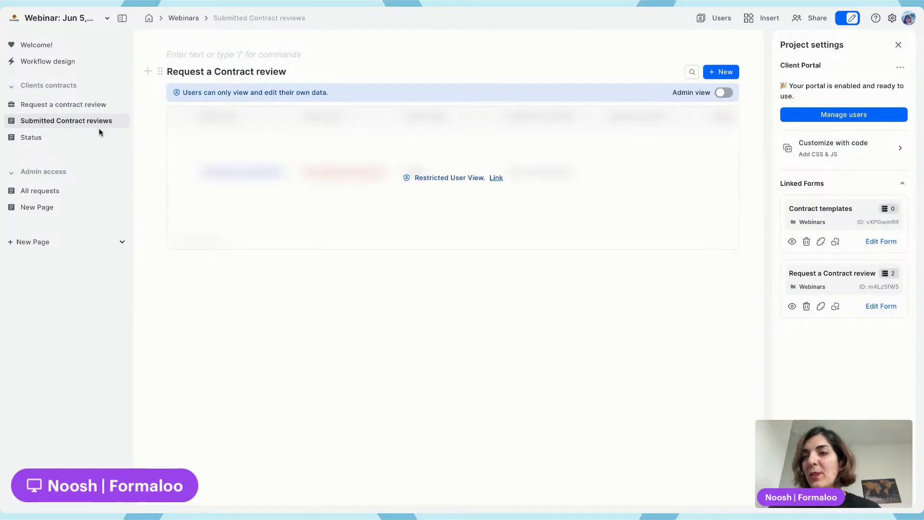
Add a new page under the Admin access section
left_click(91, 245)
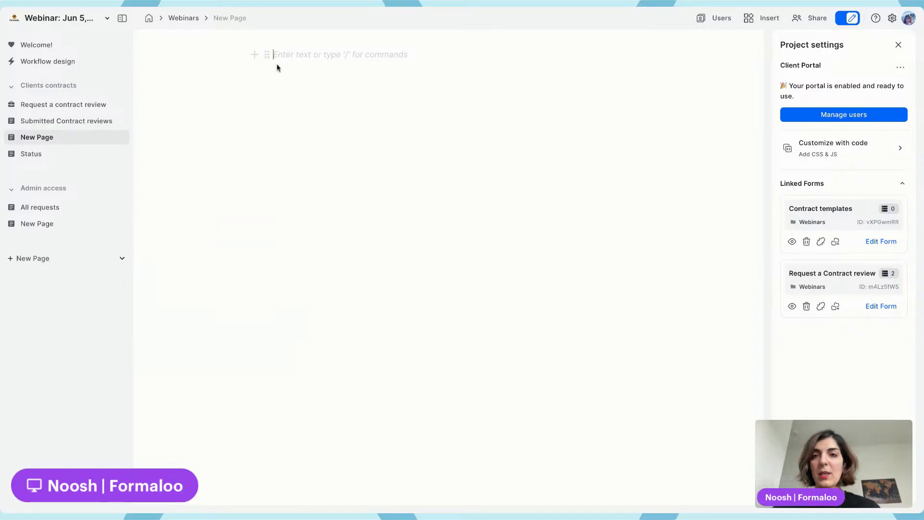
type("/for")
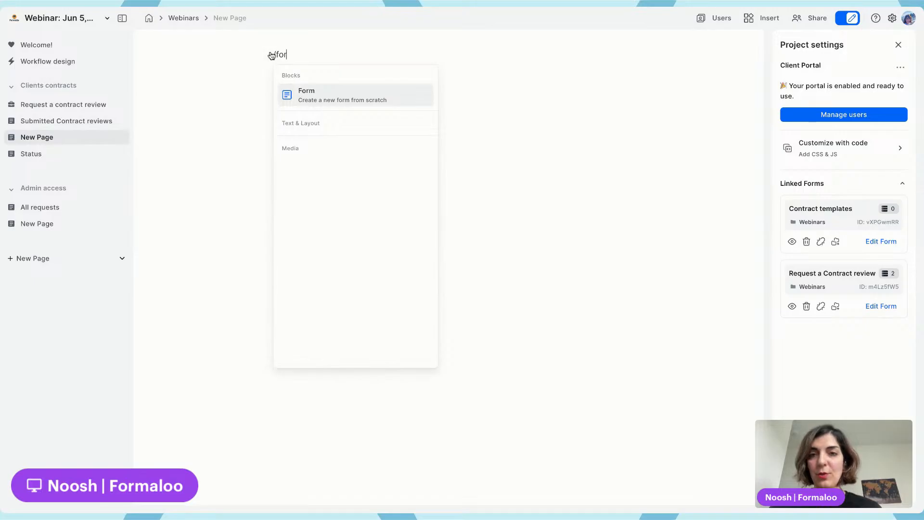
left_click(105, 190)
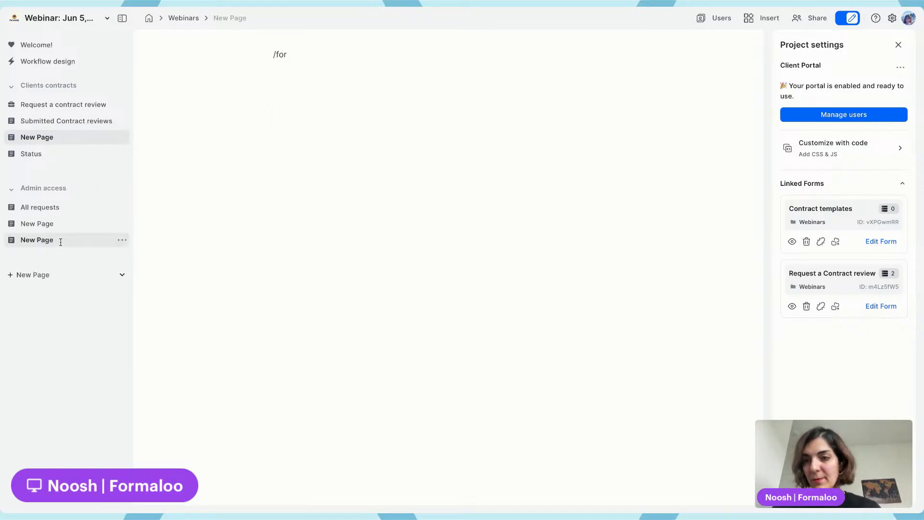
Rename the new Admin access page to New contract template
double_click(59, 239)
type("New ontrac")
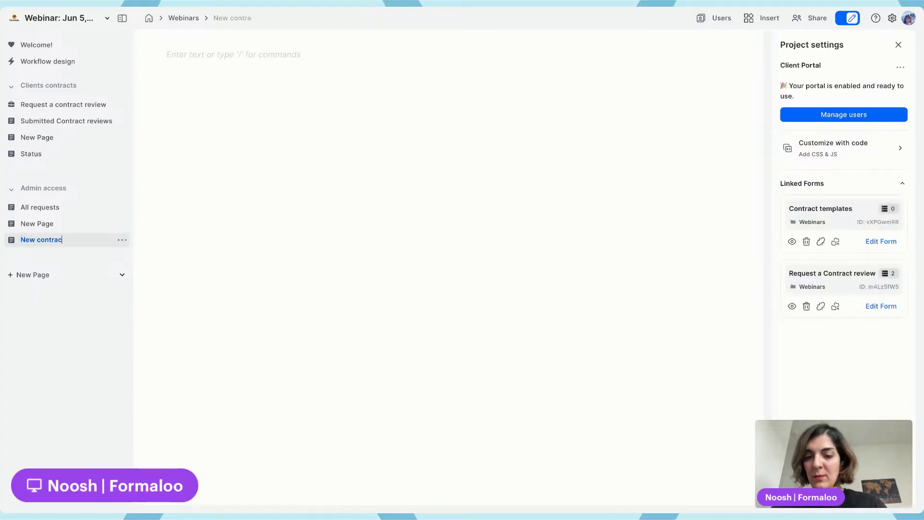
type("ntract template")
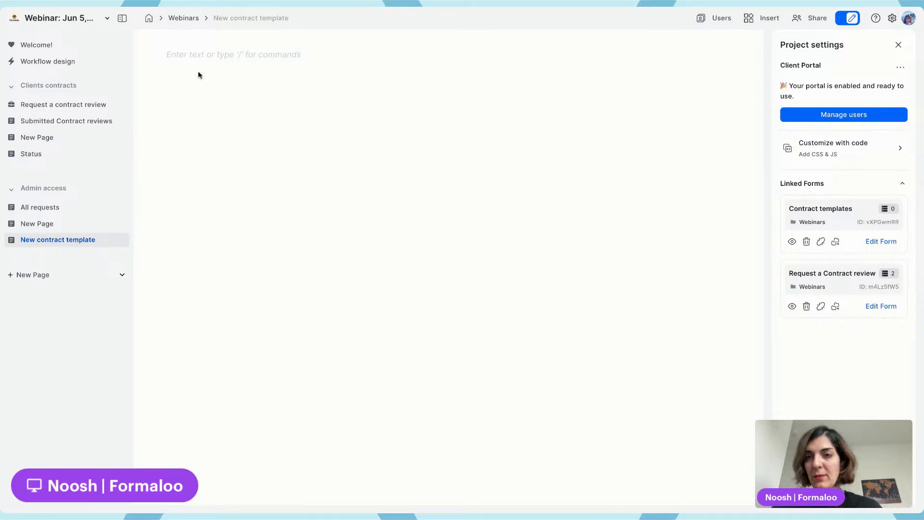
Insert a form block on the new page linking the existing Contract templates form
left_click(188, 51)
type("/for")
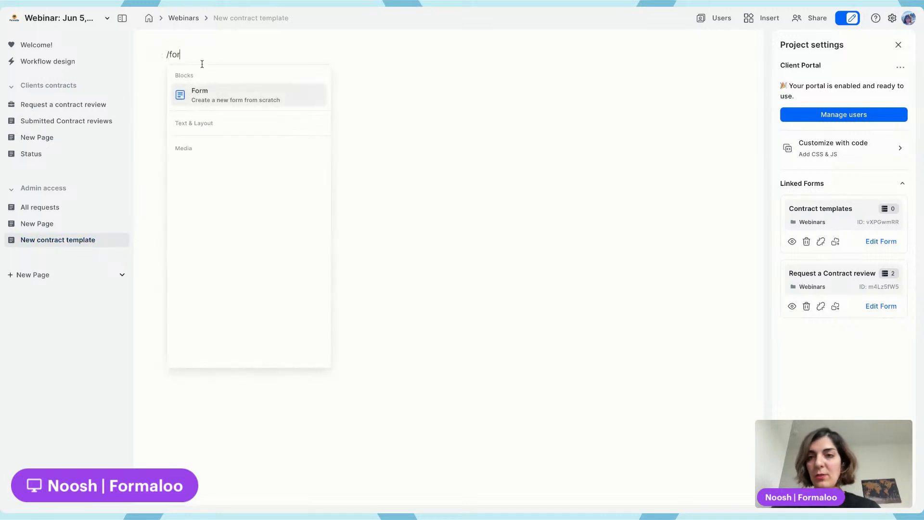
left_click(243, 107)
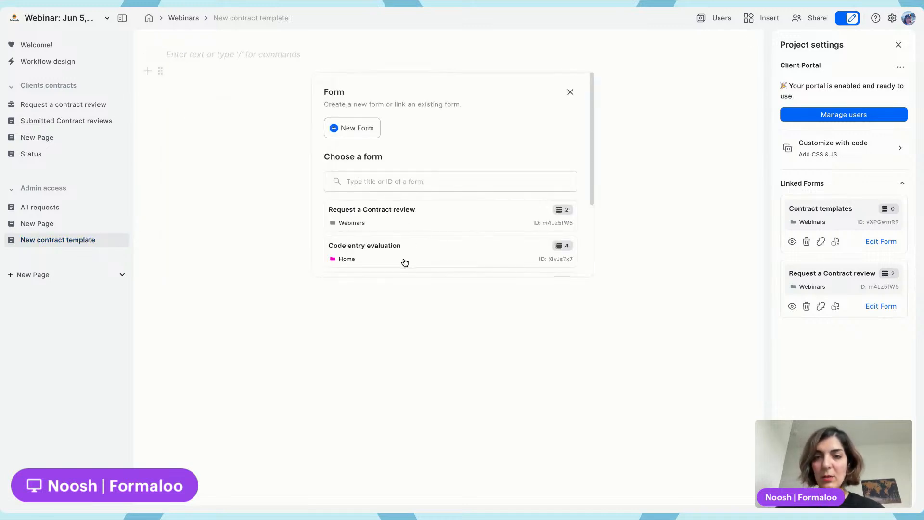
left_click(401, 183)
type("con")
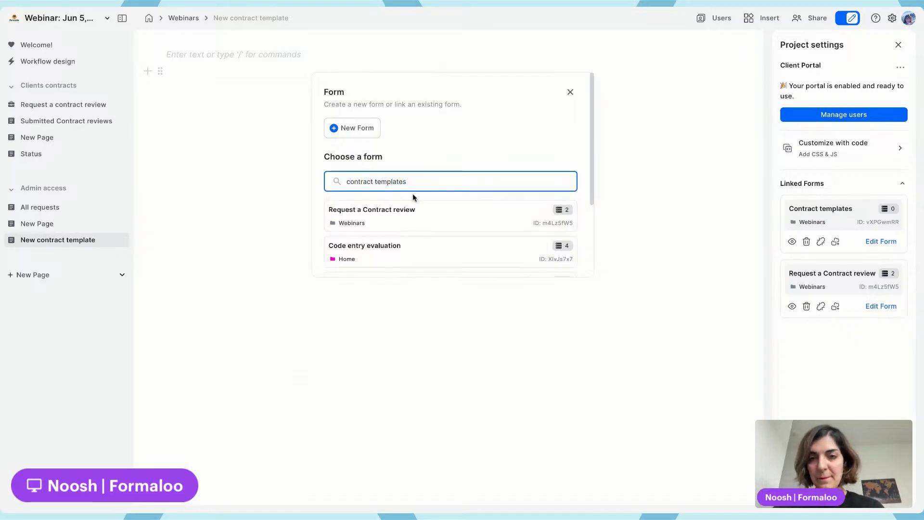
type("tract templates")
left_click(417, 215)
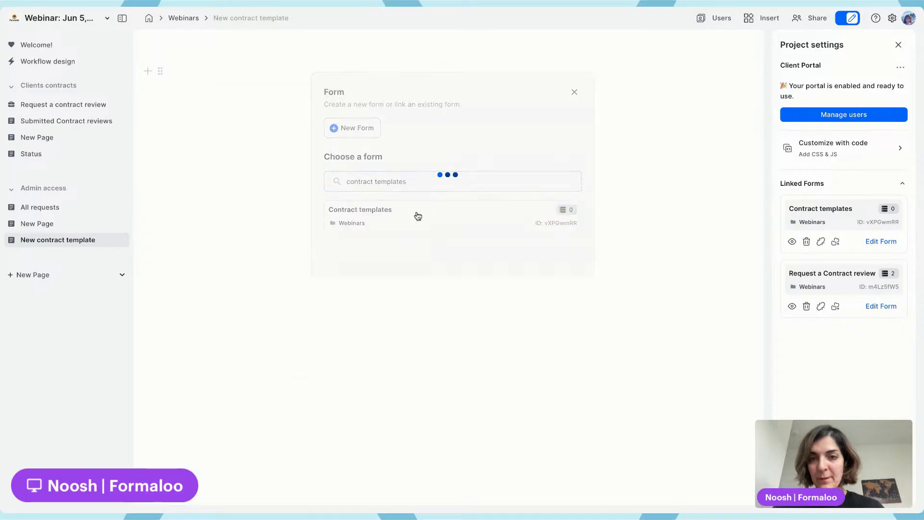
Switch the form block's display option from Card to Embed and close the project settings
left_click(690, 73)
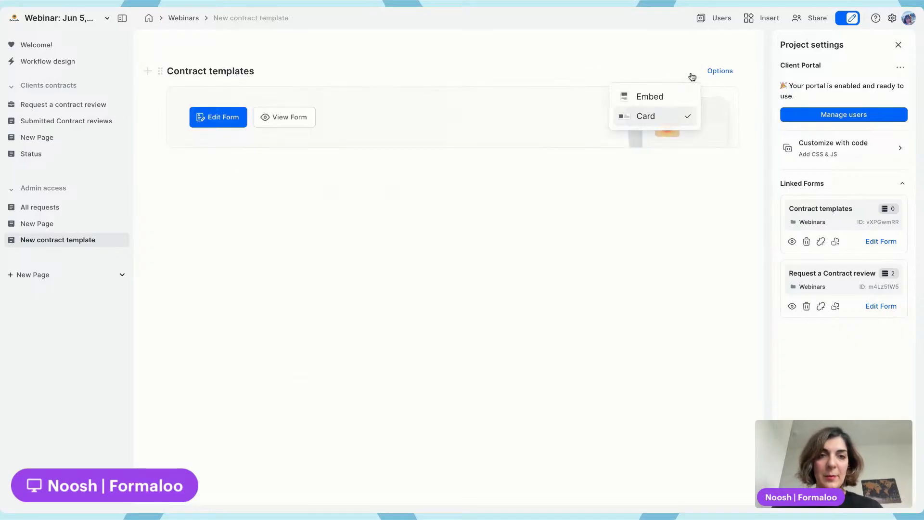
left_click(656, 97)
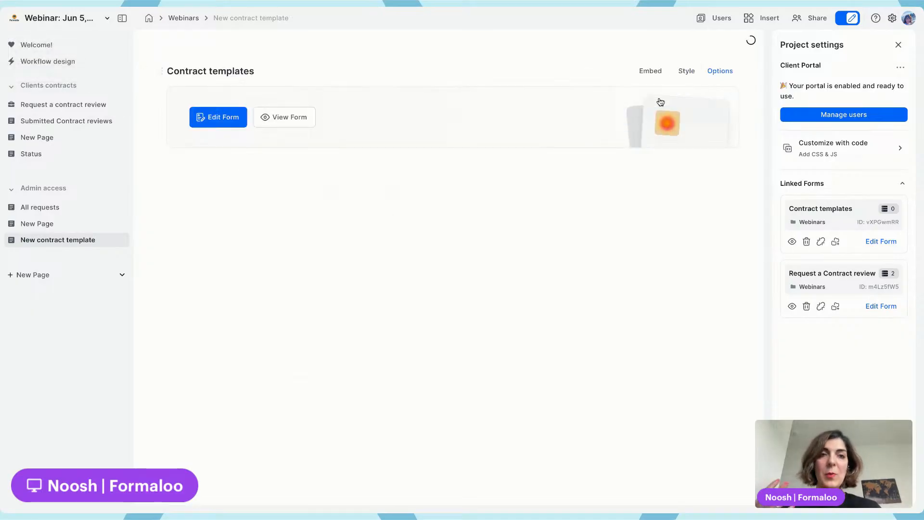
left_click(687, 76)
left_click(687, 78)
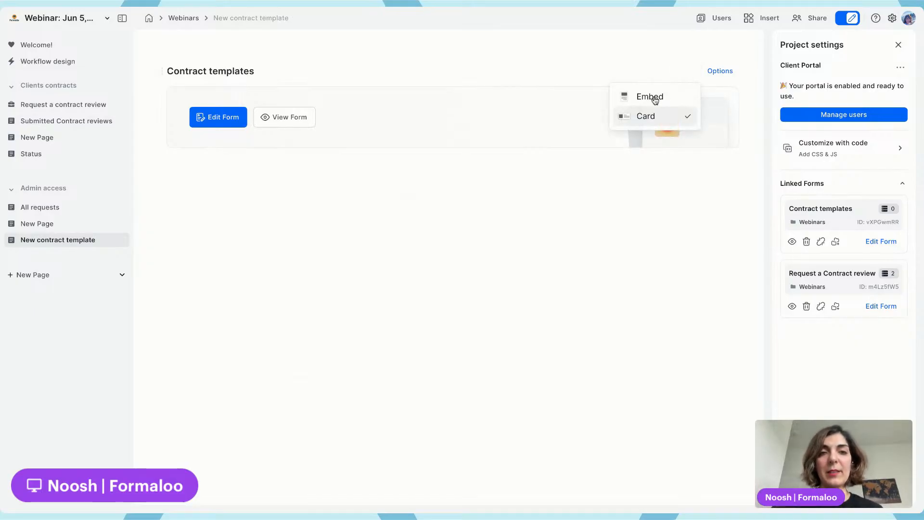
left_click(655, 98)
left_click(898, 46)
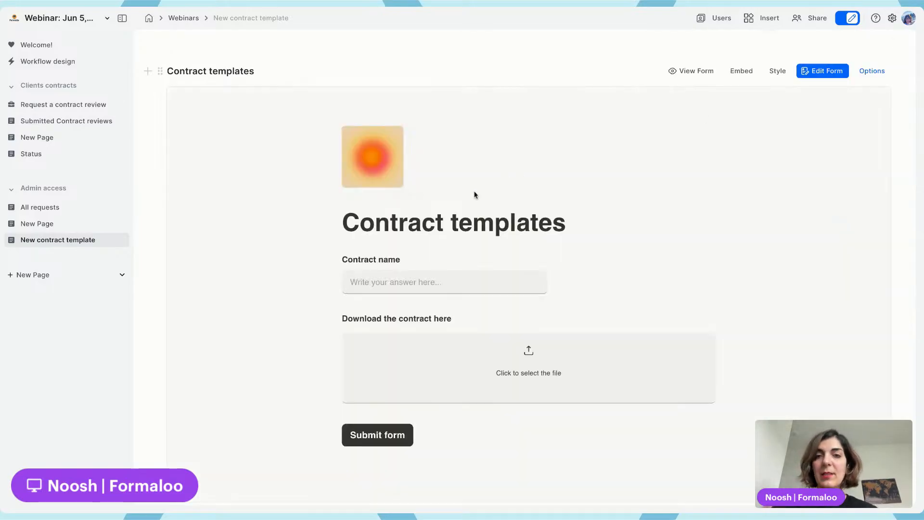
Submit a test entry with contract name NDA and an uploaded contract file
left_click(428, 282)
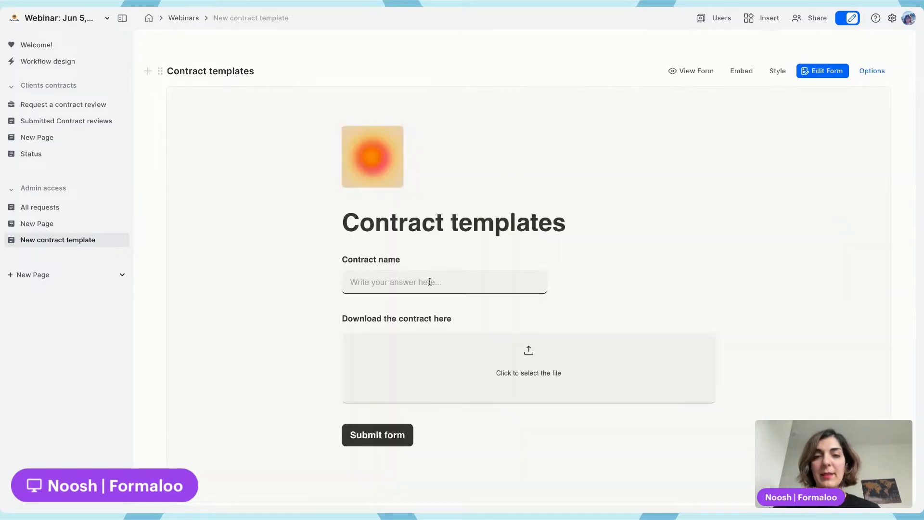
type("NDA")
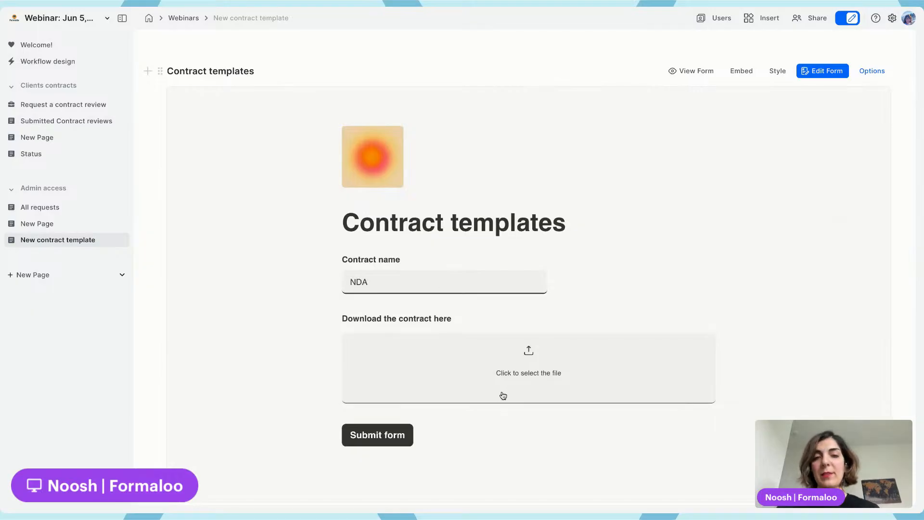
left_click(536, 371)
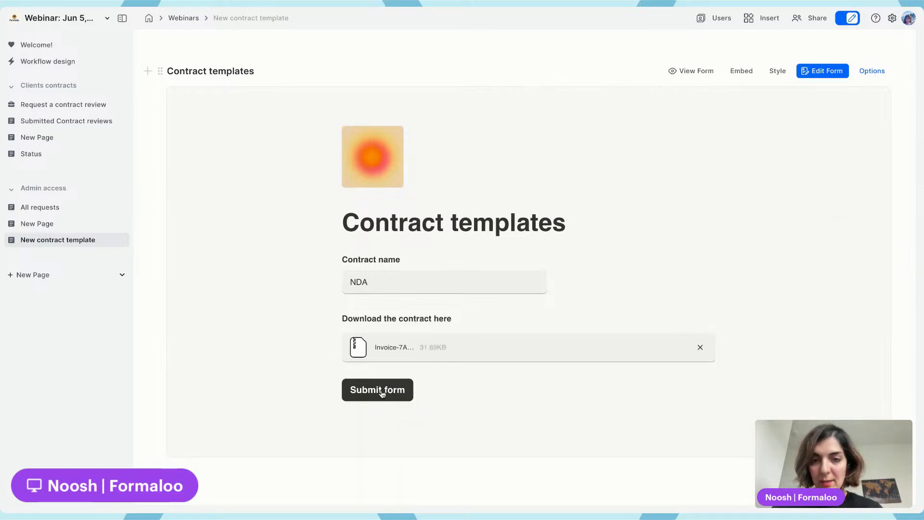
left_click(382, 393)
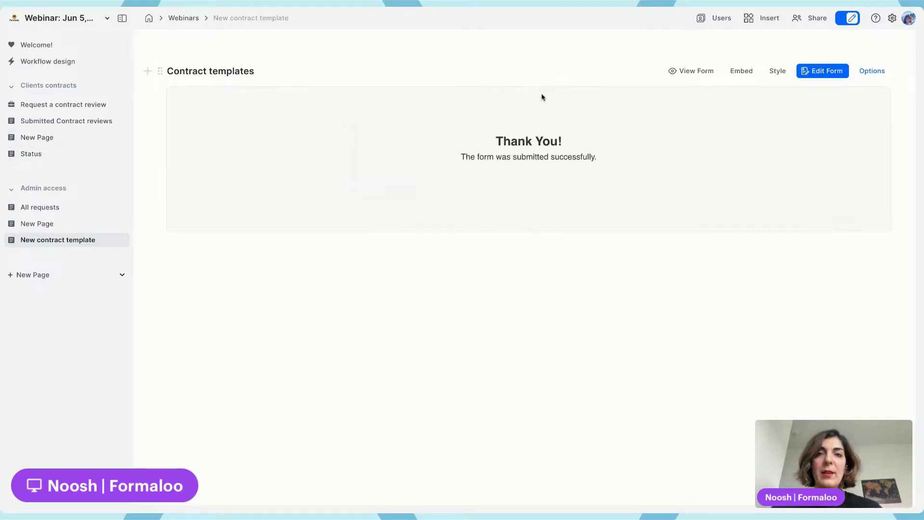
Reload the page and submit another entry named Employee with an uploaded file
key("super+r")
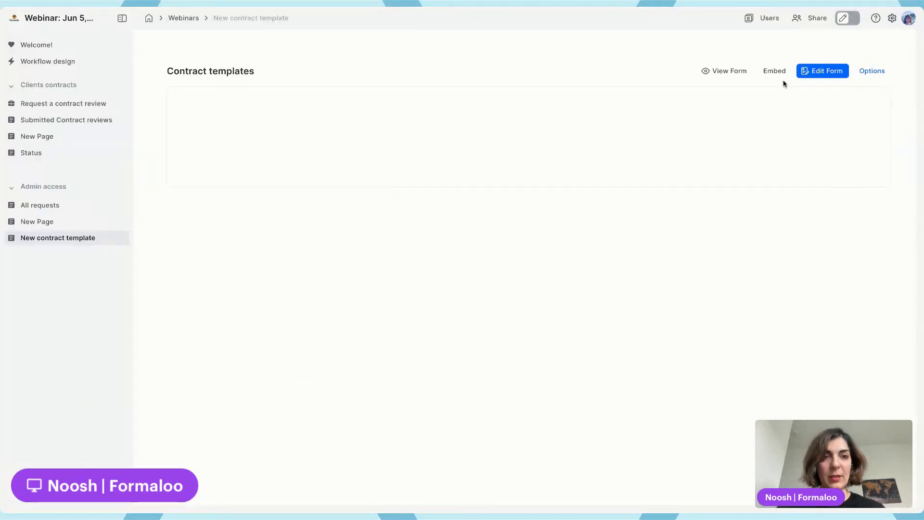
left_click(419, 282)
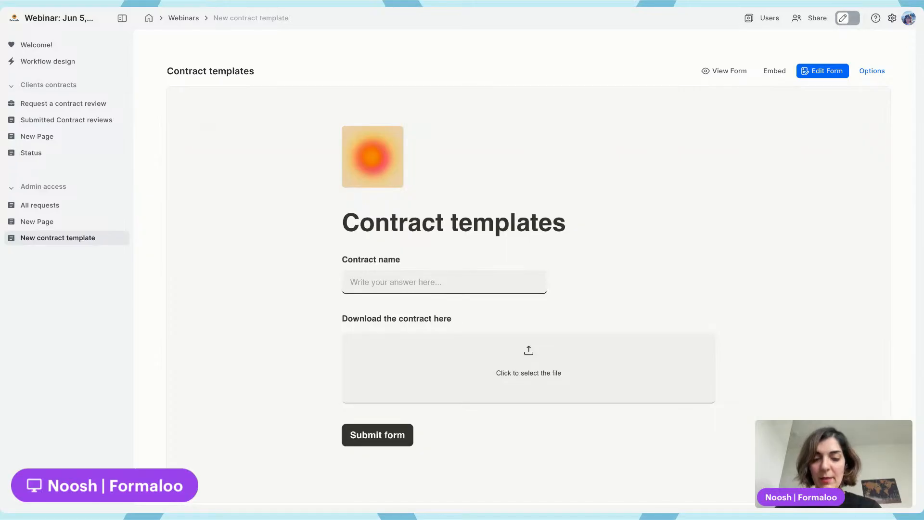
type("Employee")
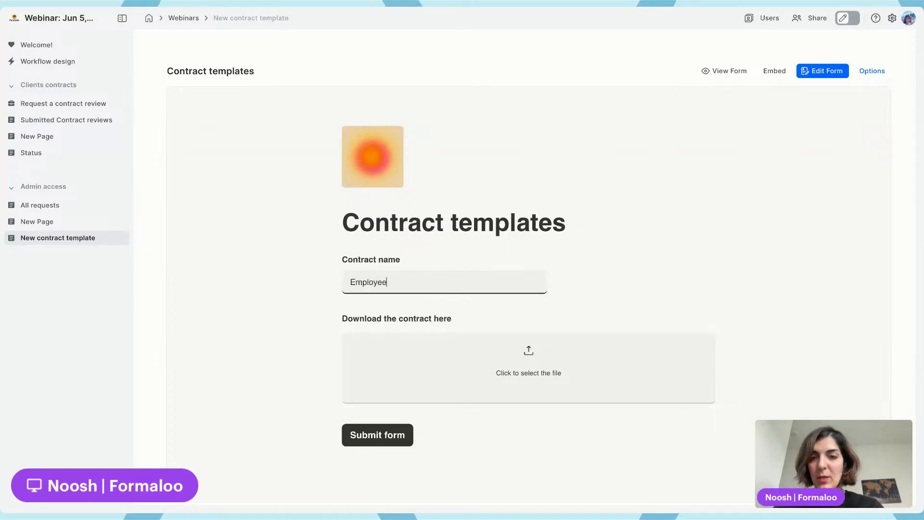
left_click(491, 364)
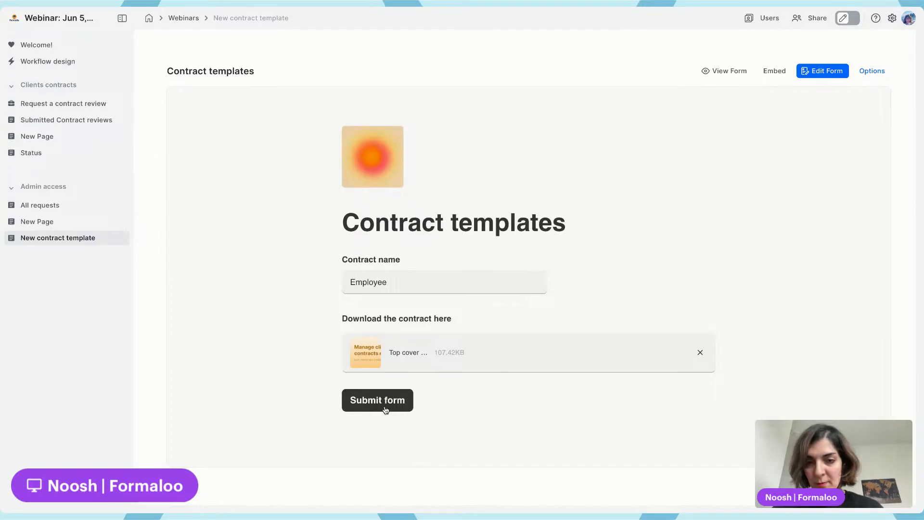
left_click(385, 409)
Open the Status page and then the New Page under Clients contracts
left_click(43, 155)
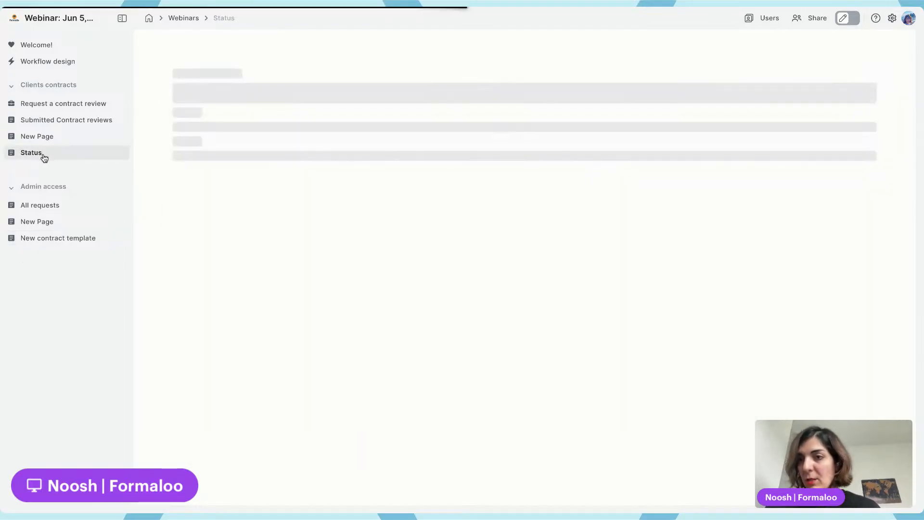
left_click(42, 138)
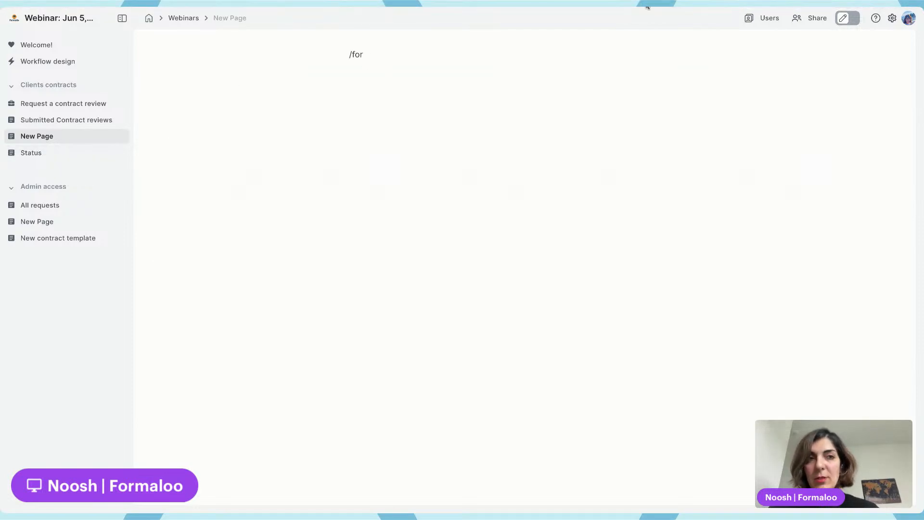
Enter edit mode and set the client New Page's page width to Wide in its page options
left_click(857, 19)
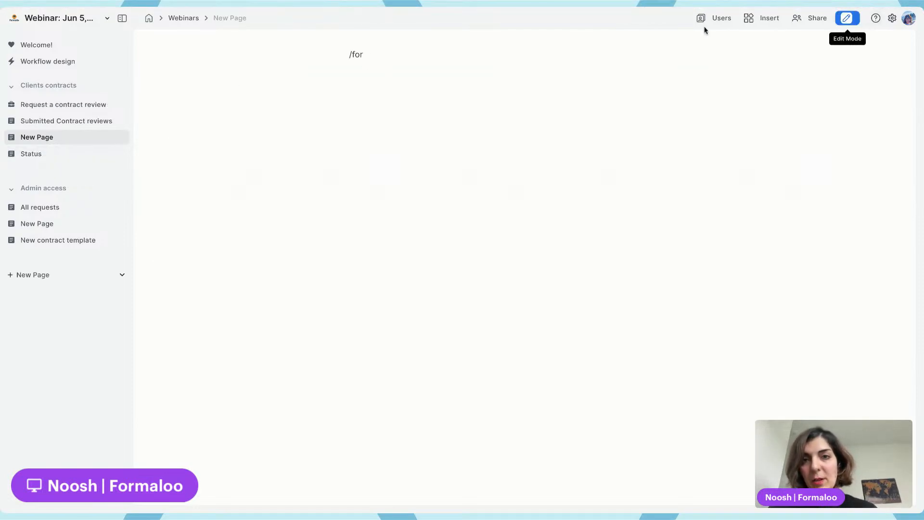
left_click(373, 51)
left_click(118, 138)
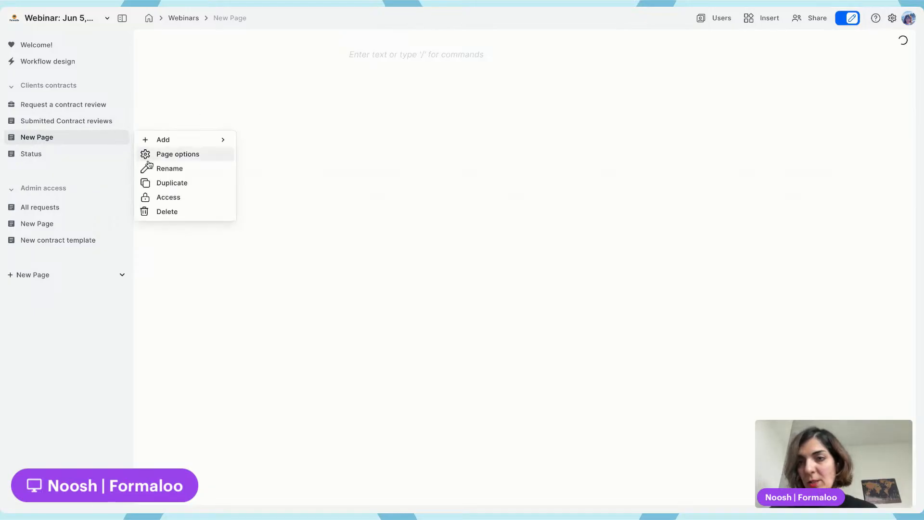
left_click(164, 155)
left_click(843, 178)
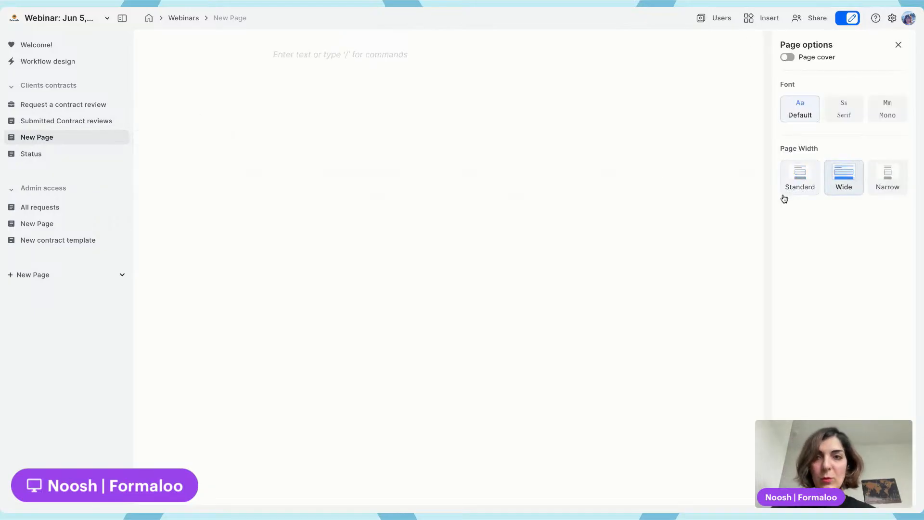
left_click(898, 45)
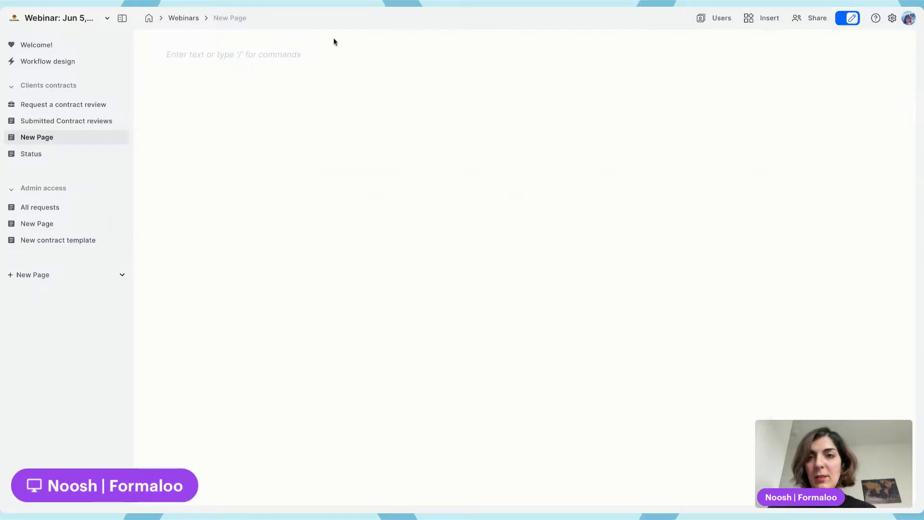
Insert a Gallery block linked to the Contract templates form, with Contract name as card title and the contract file as cover image
left_click(282, 48)
type("/")
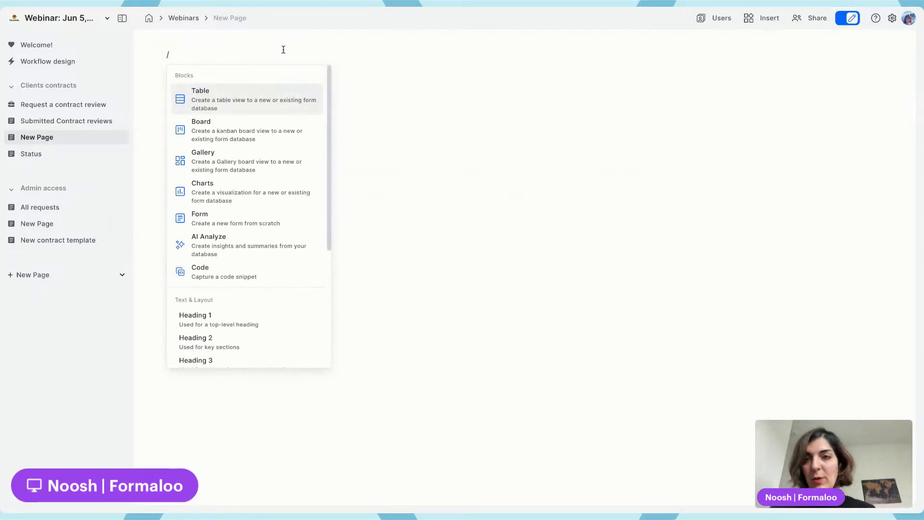
left_click(235, 163)
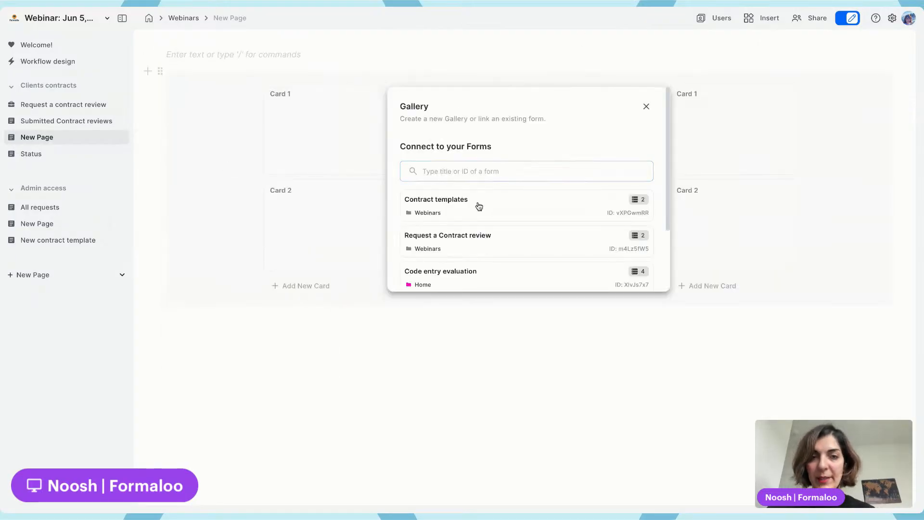
left_click(450, 206)
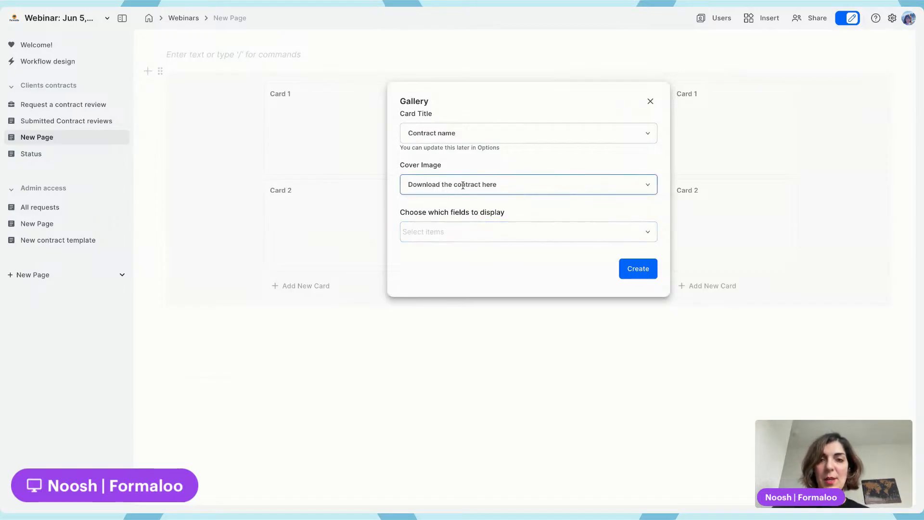
left_click(642, 271)
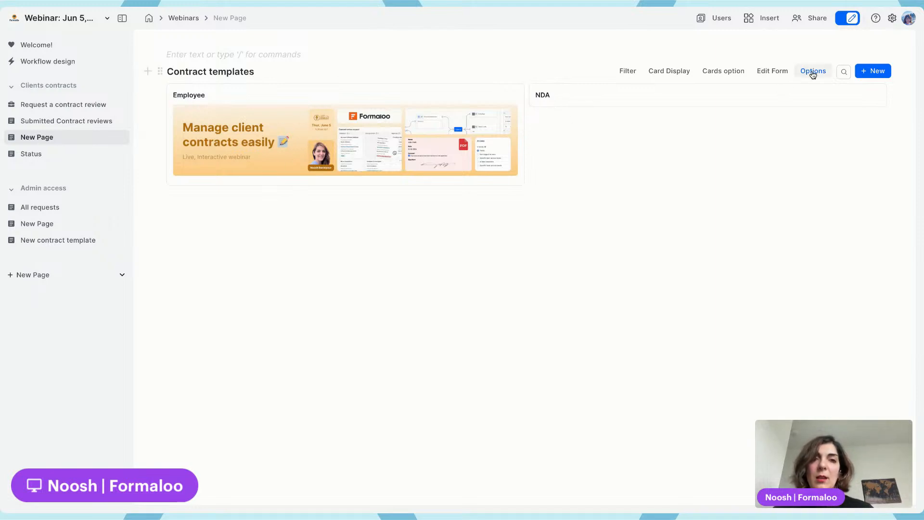
Edit the Contract templates form to add a Long Text field named Contract details after Contract name, then publish it
left_click(778, 75)
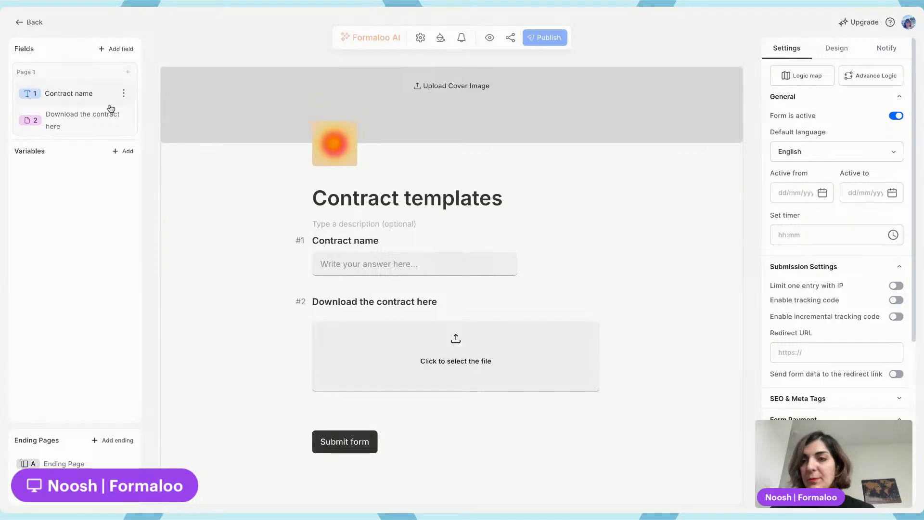
left_click(123, 93)
left_click(155, 77)
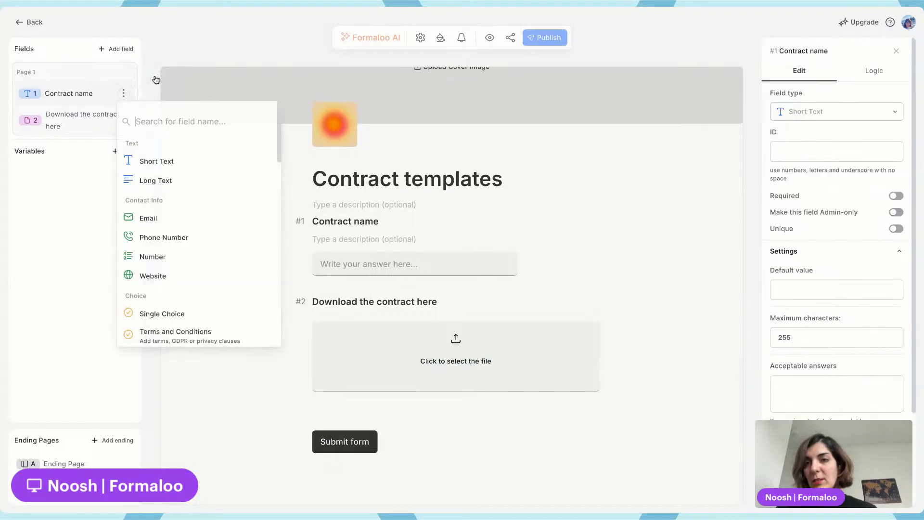
left_click(168, 181)
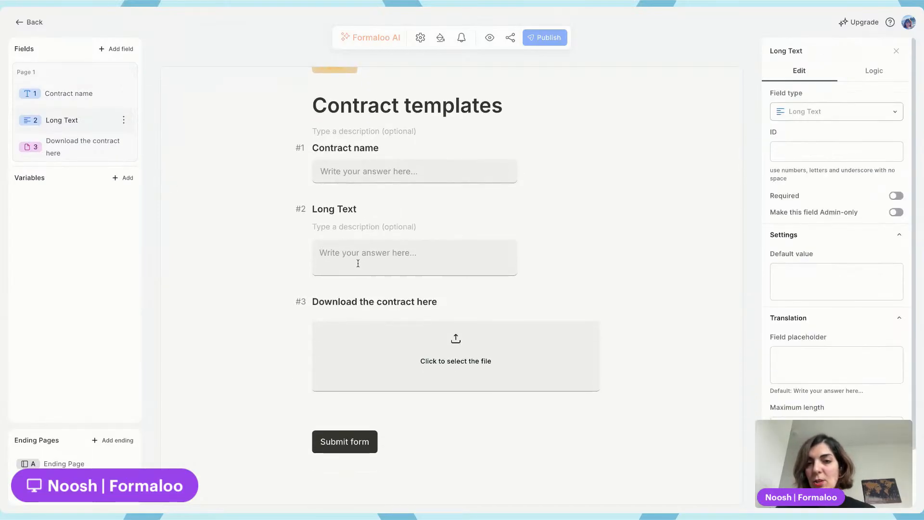
triple_click(340, 209)
type("Contract d")
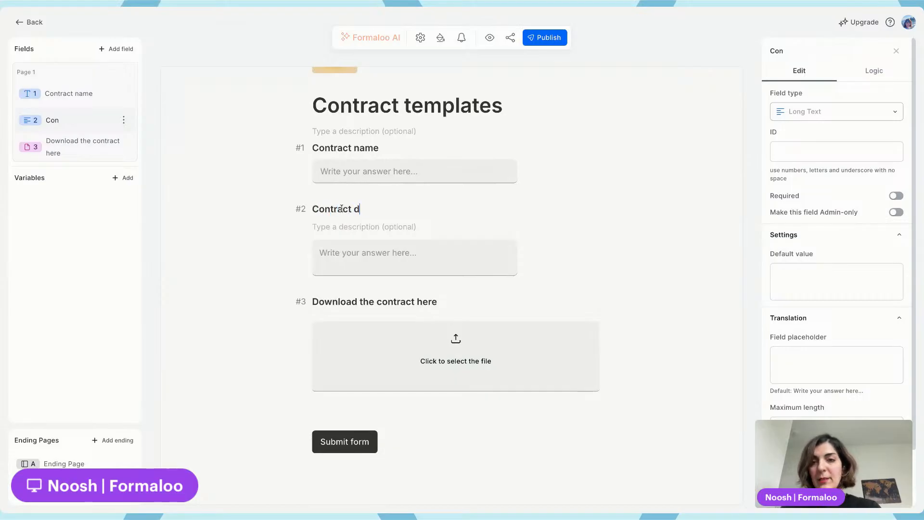
type("etails")
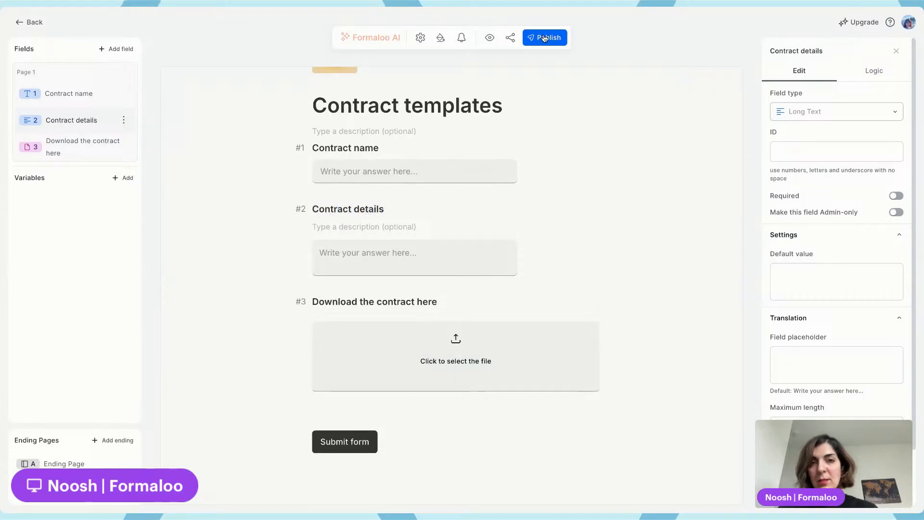
left_click(545, 38)
left_click(30, 23)
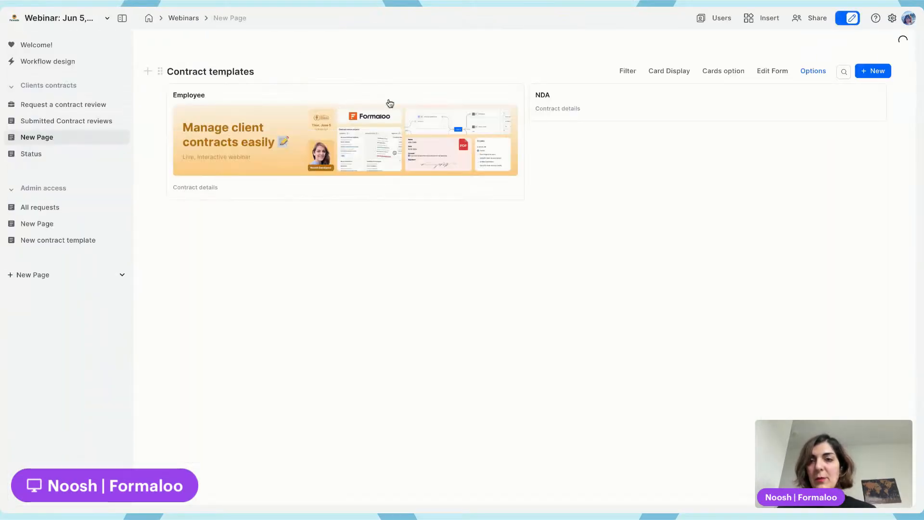
Open the Employee card and enter "share it with any employee" as its contract details
left_click(388, 102)
left_click(690, 196)
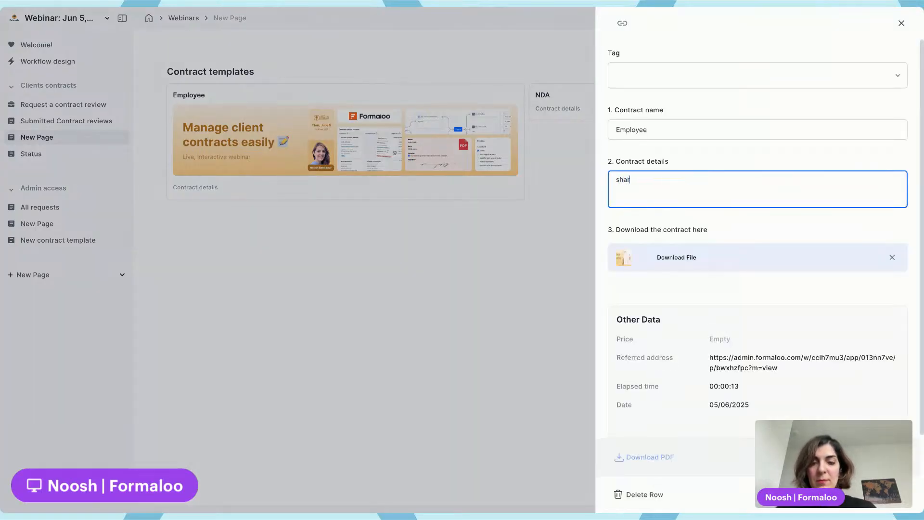
type("share it with any employee")
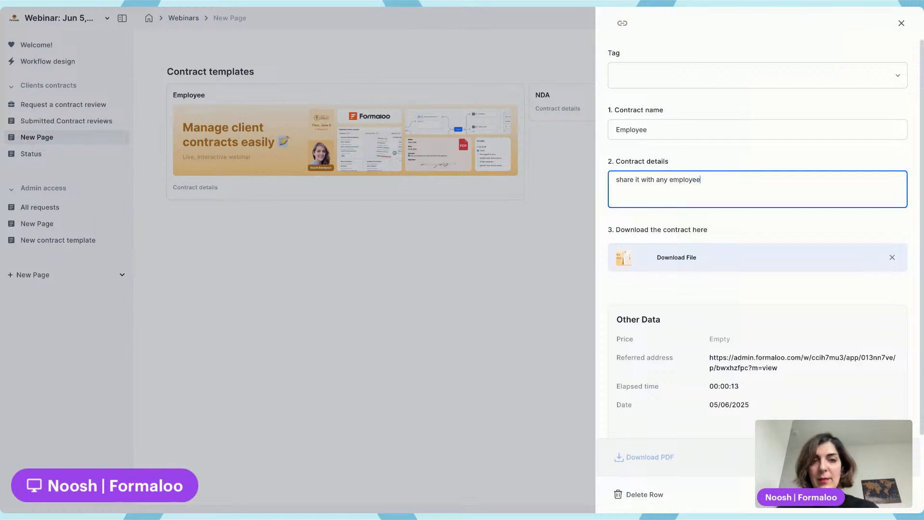
left_click(266, 212)
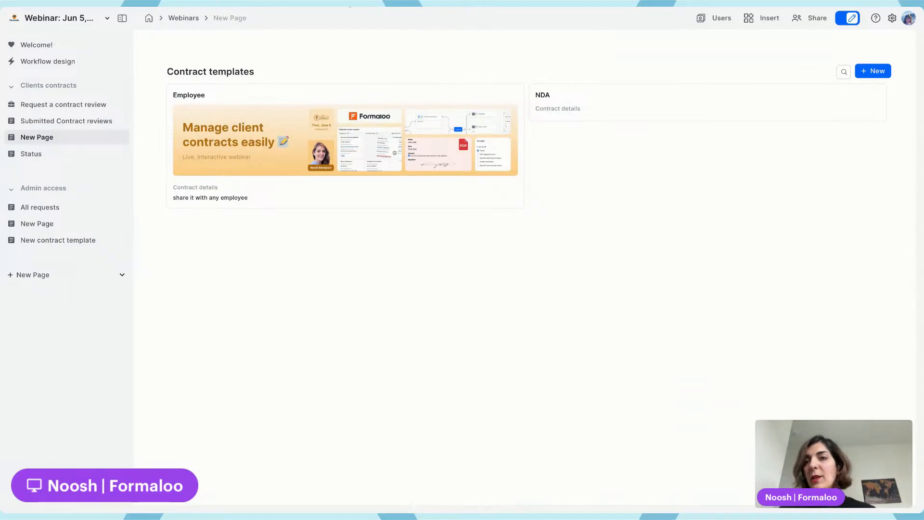
Switch to the client portal tab, reload it and open its New Page
key("ctrl+Tab")
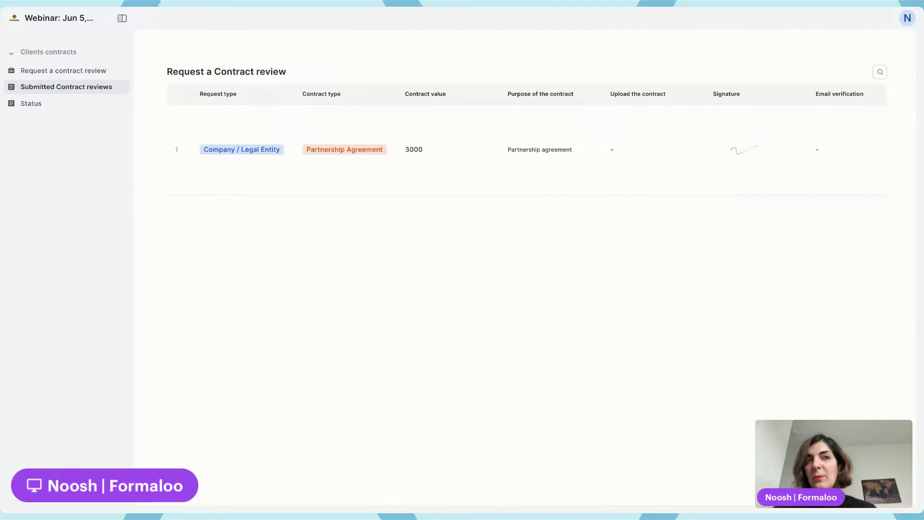
key("ctrl+r")
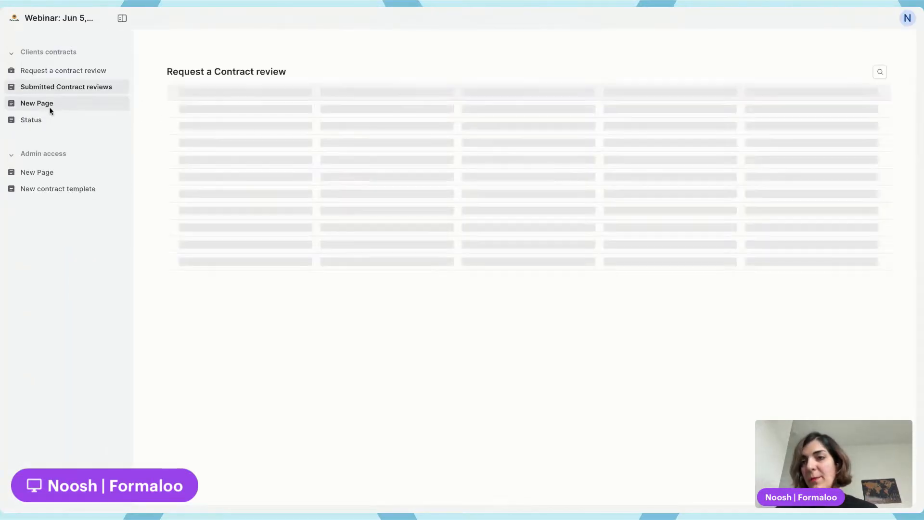
left_click(50, 106)
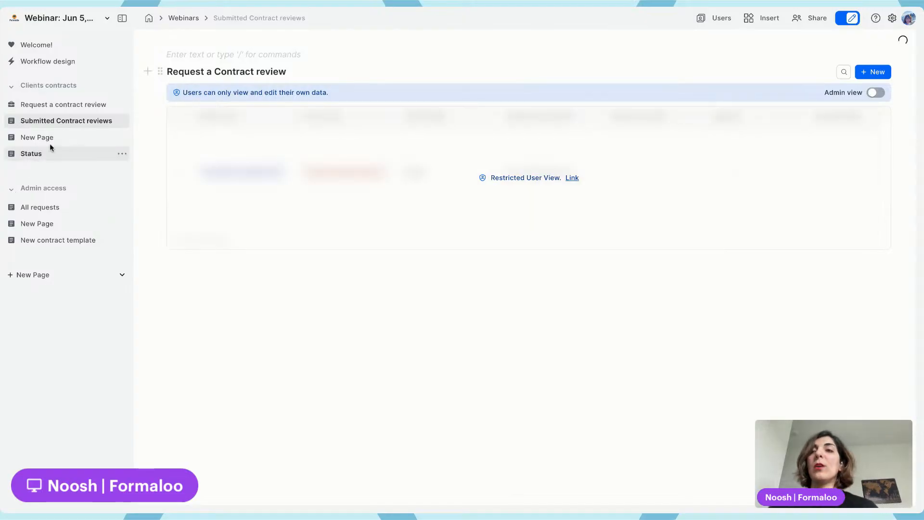
Open the Welcome page
left_click(12, 138)
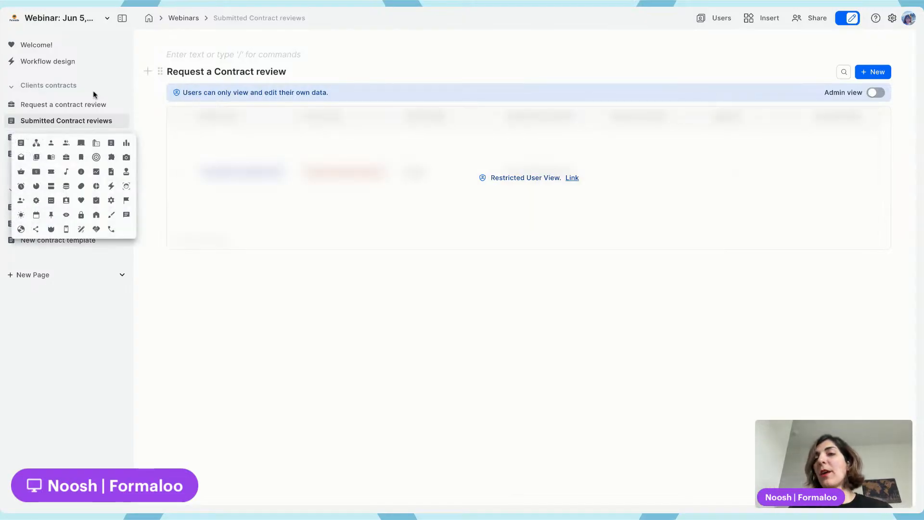
left_click(234, 47)
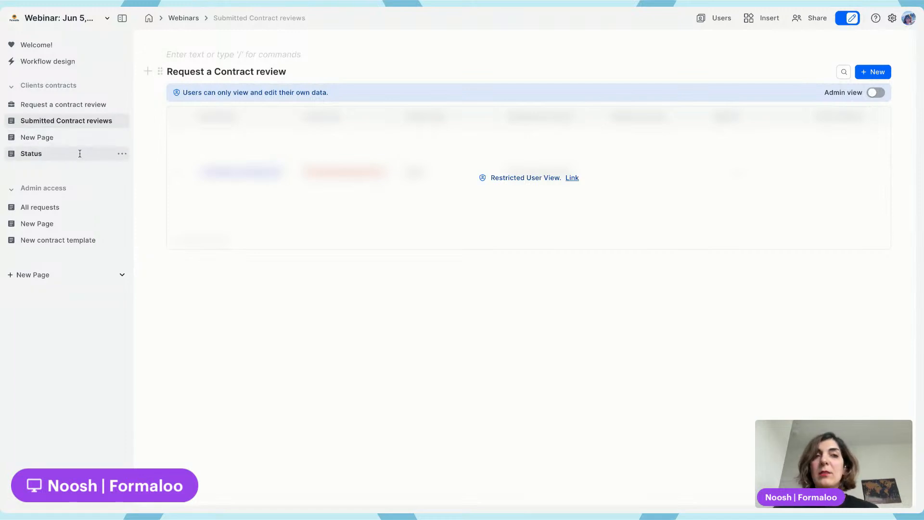
left_click(76, 44)
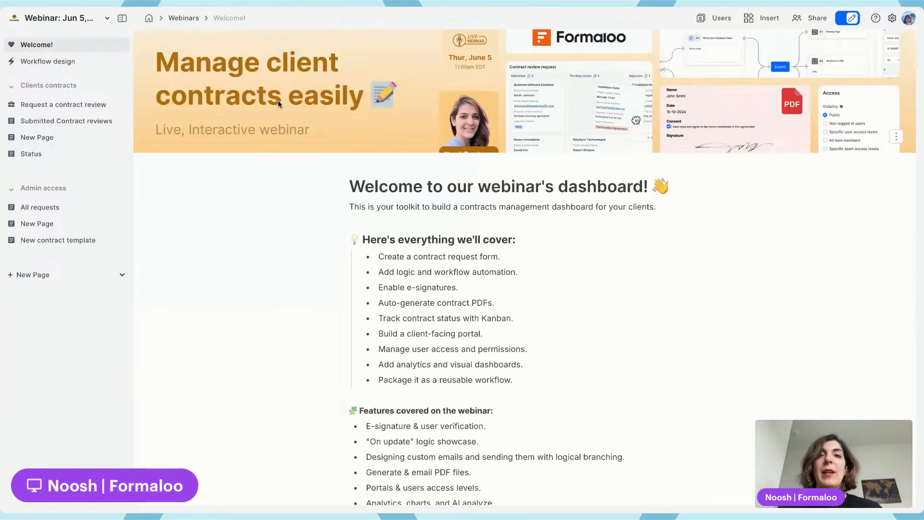
Set the Welcome page's font to Mono and its page width to Narrow in the page options
left_click(894, 138)
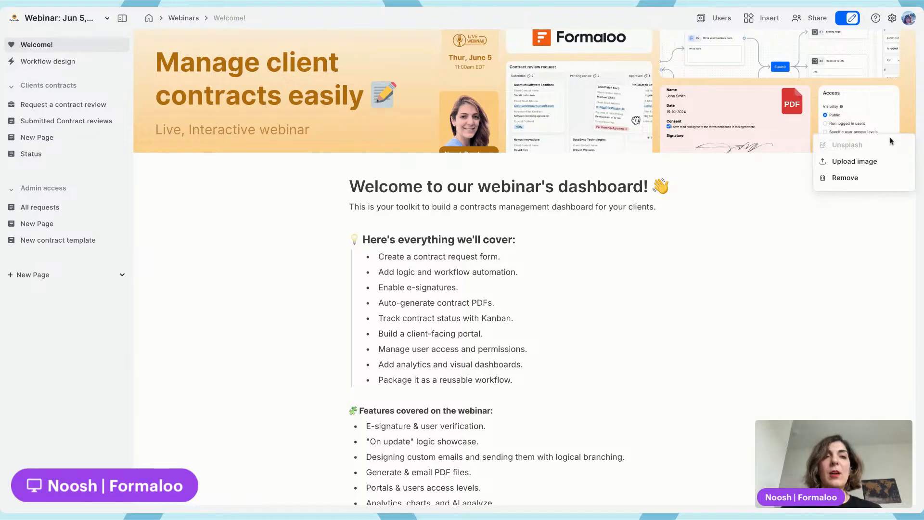
left_click(122, 44)
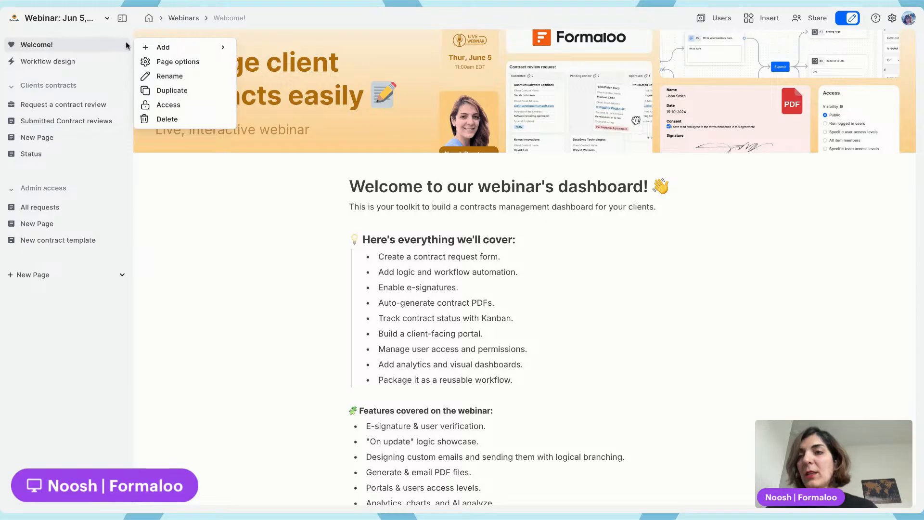
left_click(123, 45)
left_click(122, 46)
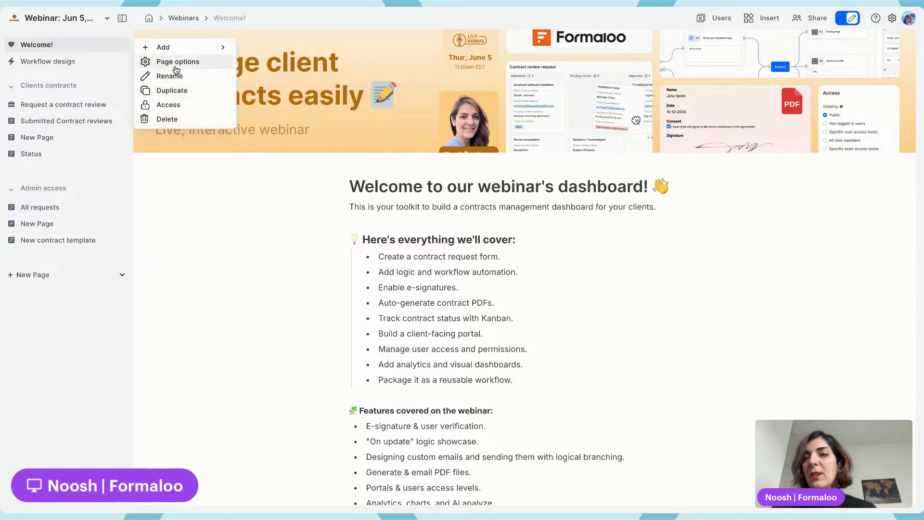
left_click(176, 63)
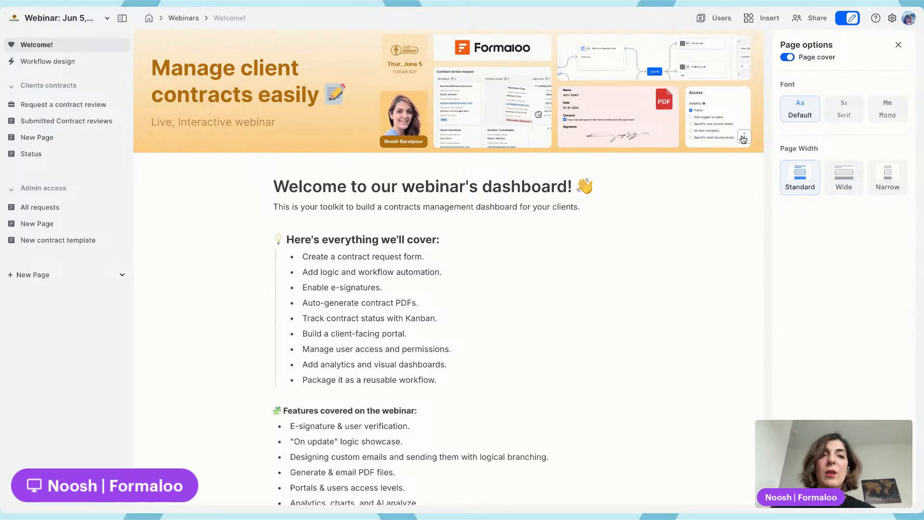
left_click(743, 138)
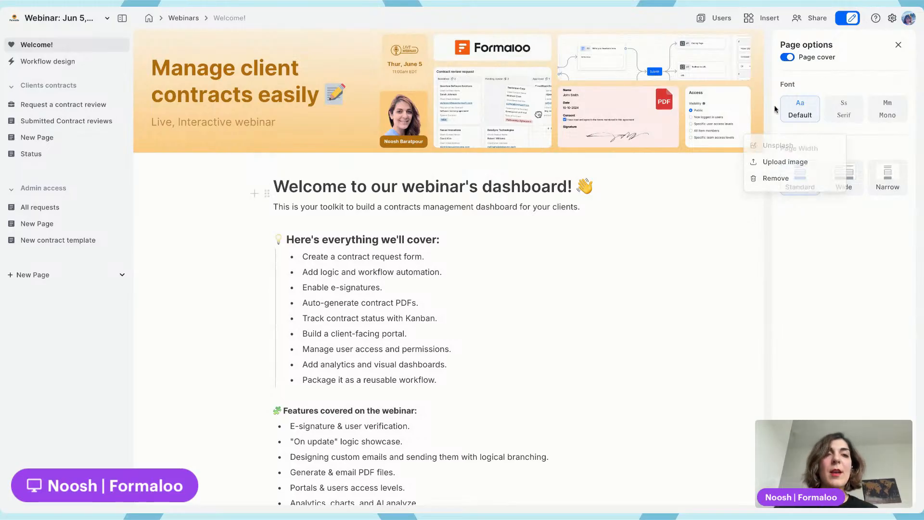
left_click(852, 107)
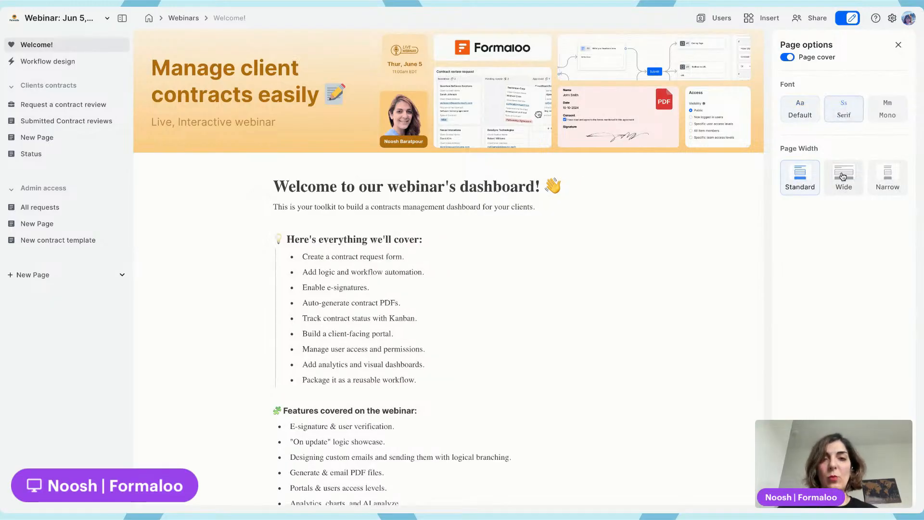
left_click(886, 176)
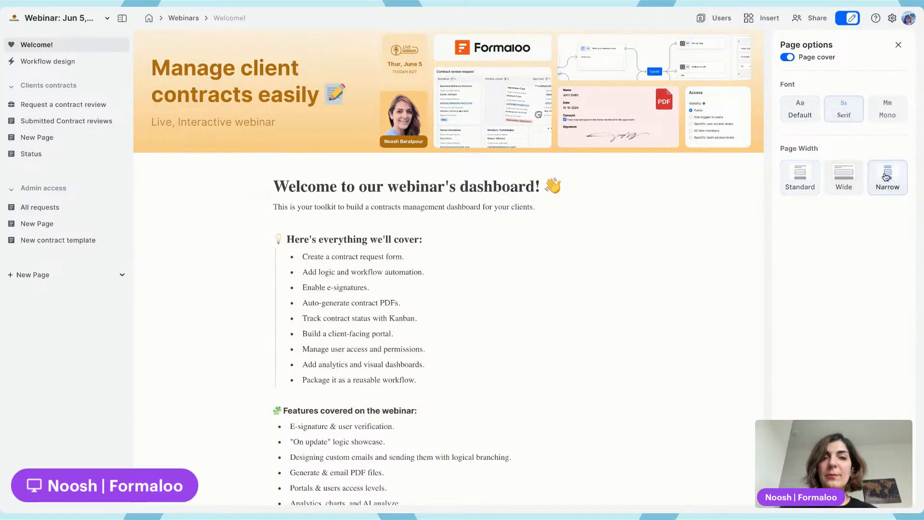
left_click(887, 110)
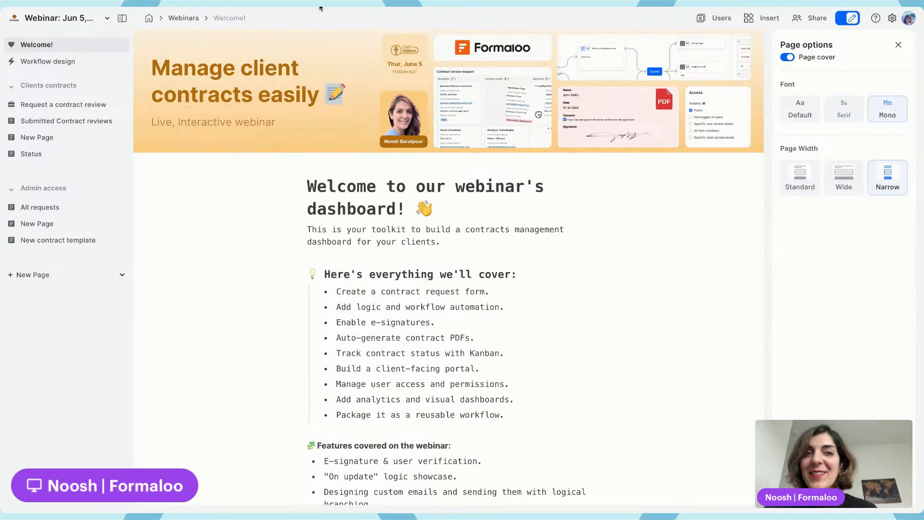
Open the project settings' custom code section and examine the custom CSS and JS fields
left_click(895, 20)
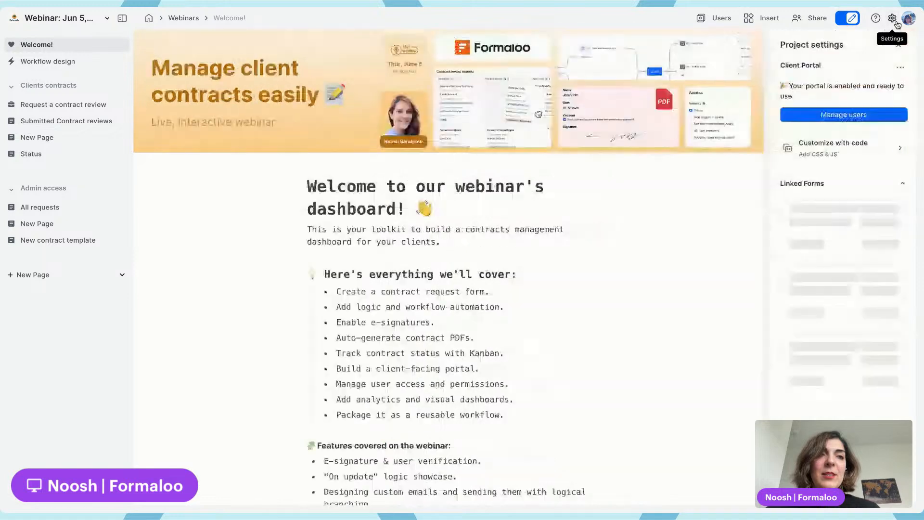
left_click(866, 153)
left_click(796, 279)
left_click(817, 166)
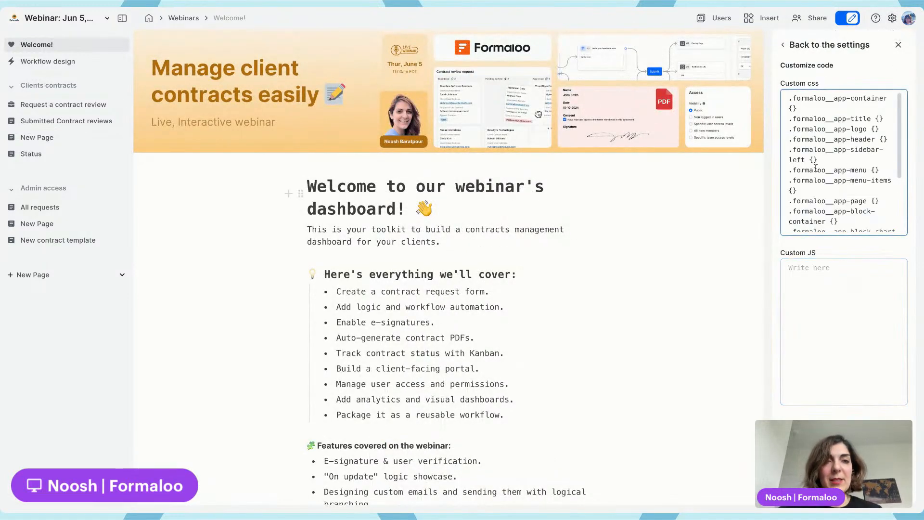
left_click(818, 288)
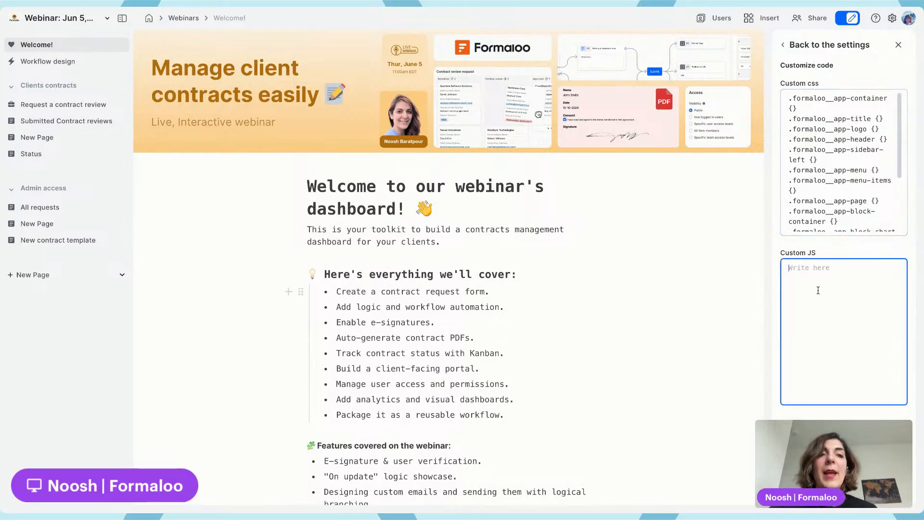
left_click(364, 9)
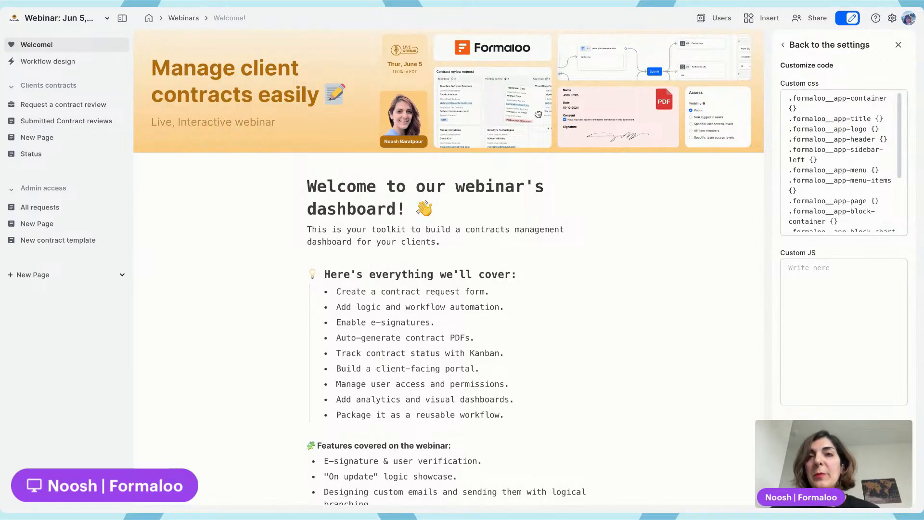
left_click(843, 317)
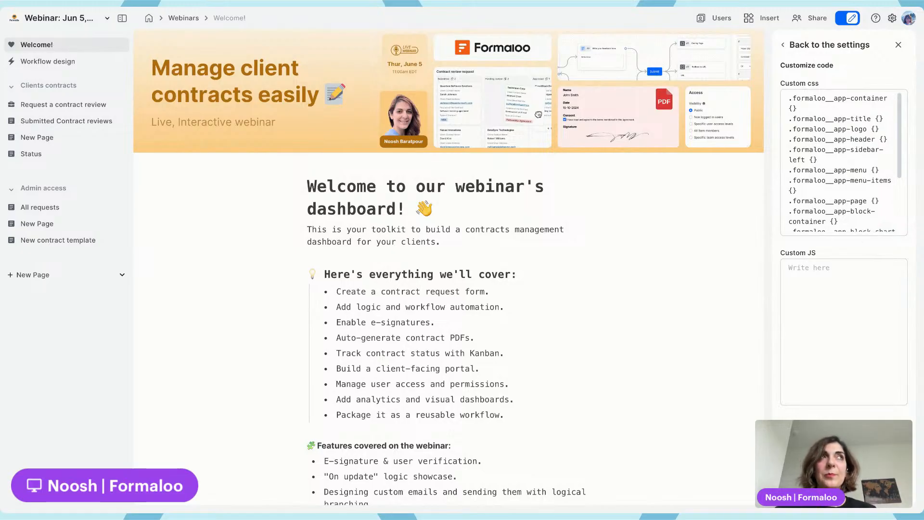
key("super+Tab")
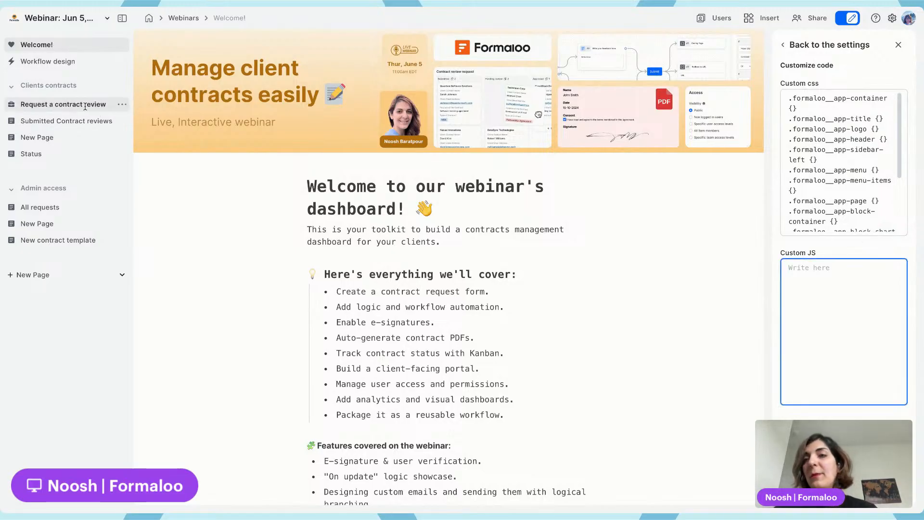
On the Status page, enable admin view and move the Partnership agreement card from Submitted to In review
left_click(86, 106)
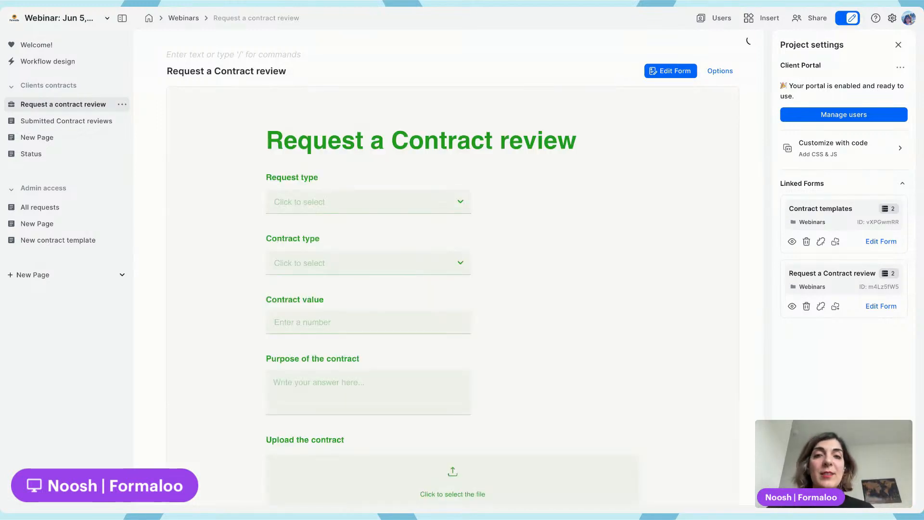
left_click(79, 121)
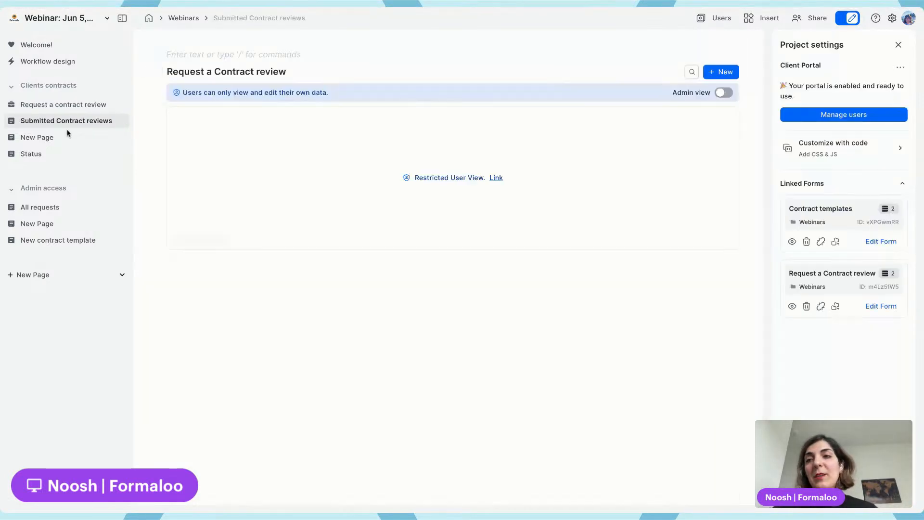
left_click(58, 154)
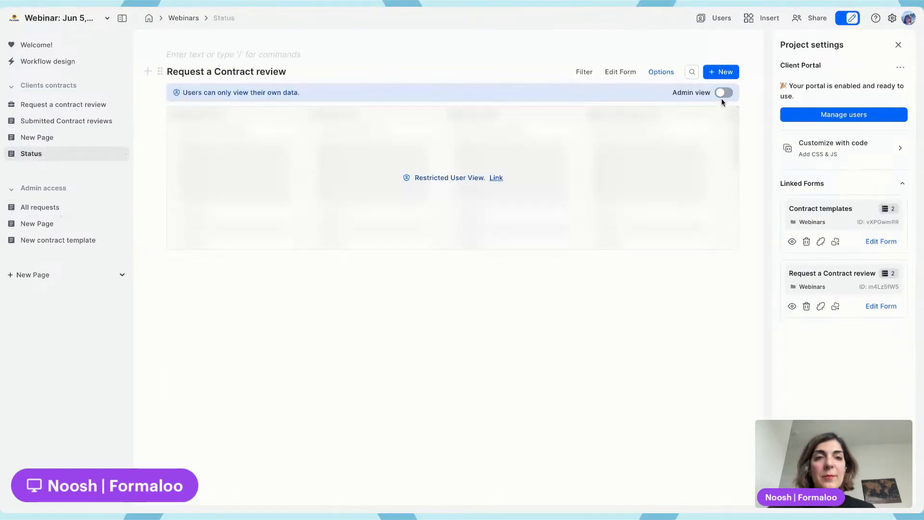
left_click(723, 93)
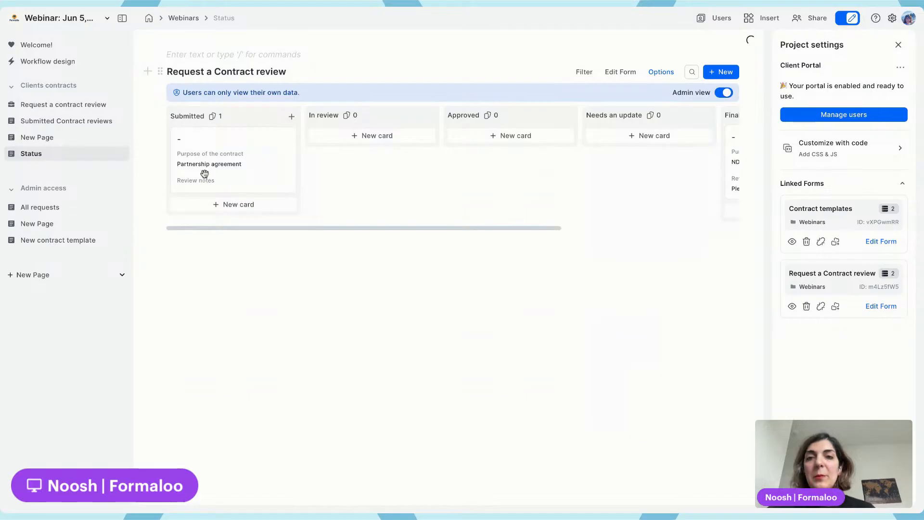
left_click_drag(256, 166, 330, 165)
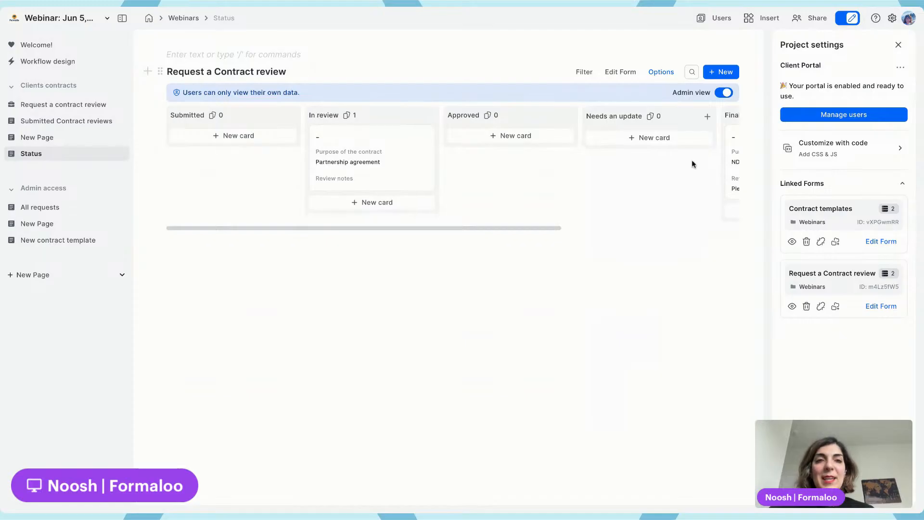
In the form's logic, add an On Update rule with the condition Status is Option 2. In review
left_click(617, 75)
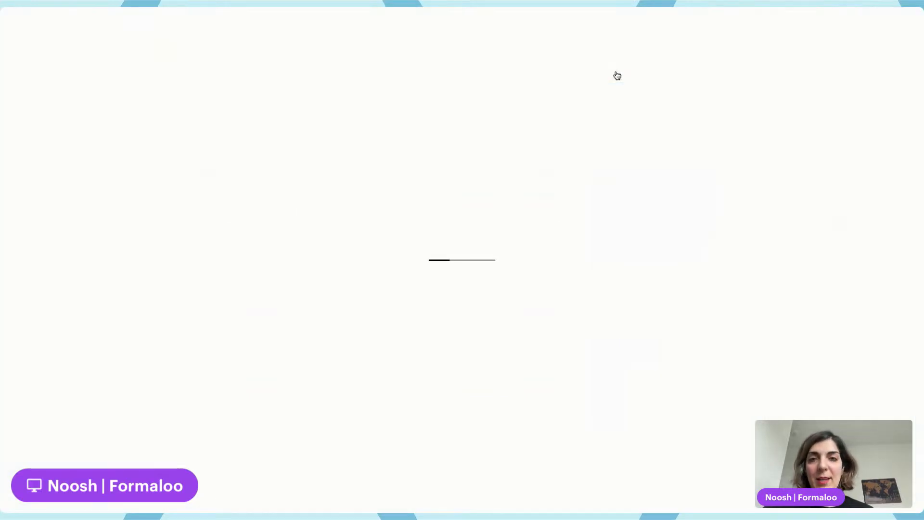
left_click(886, 80)
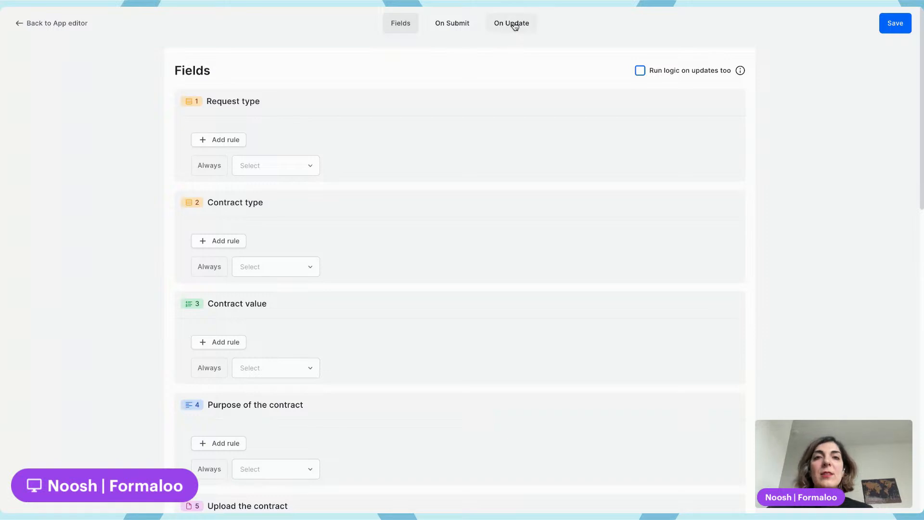
left_click(514, 26)
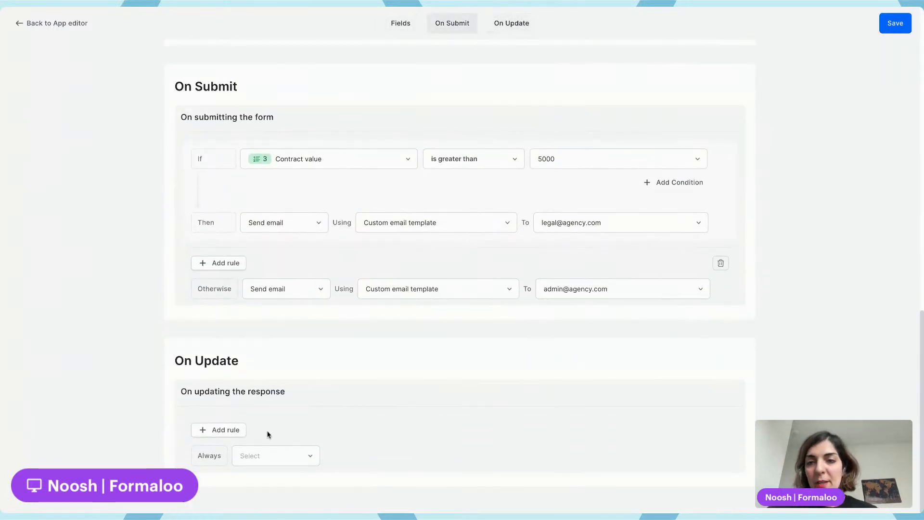
left_click(231, 430)
scroll(278, 337, "down", 3)
left_click(318, 301)
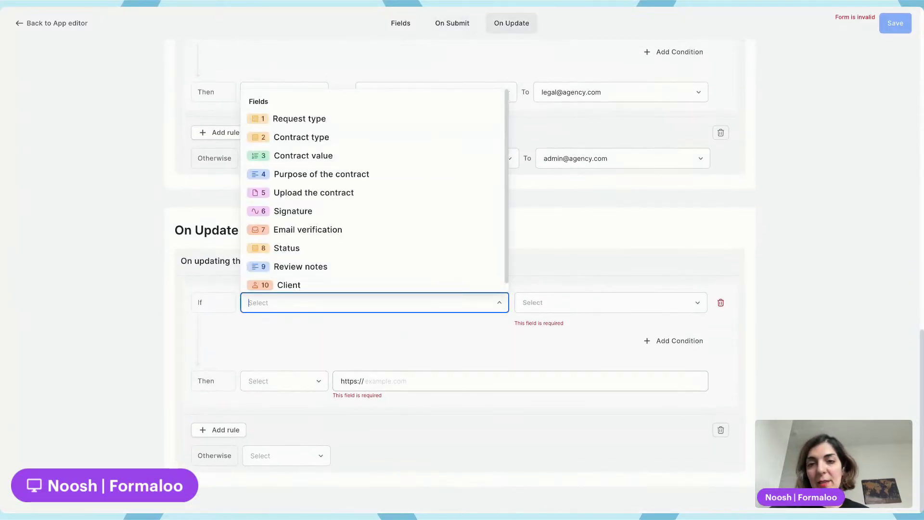
left_click(321, 248)
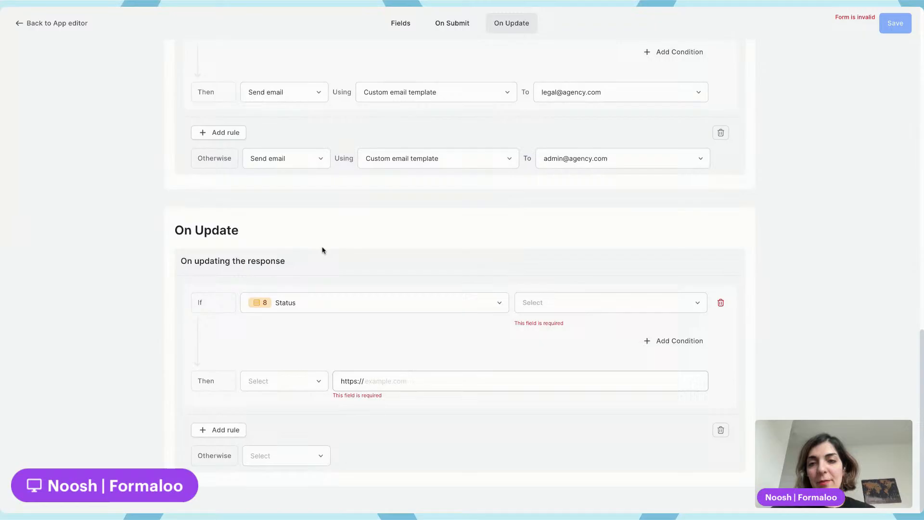
left_click(541, 308)
left_click(529, 330)
left_click(553, 311)
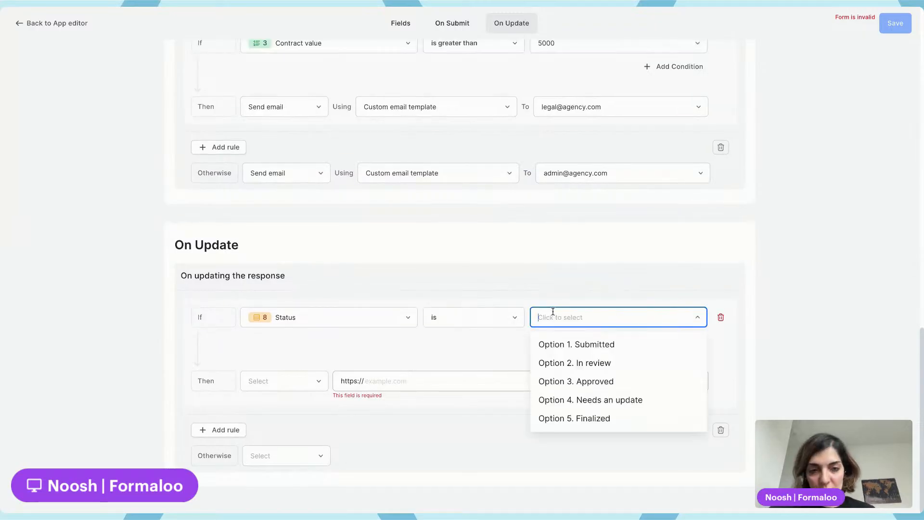
left_click(598, 363)
Set the rule's action to Send email and start creating a new email template for it
left_click(282, 385)
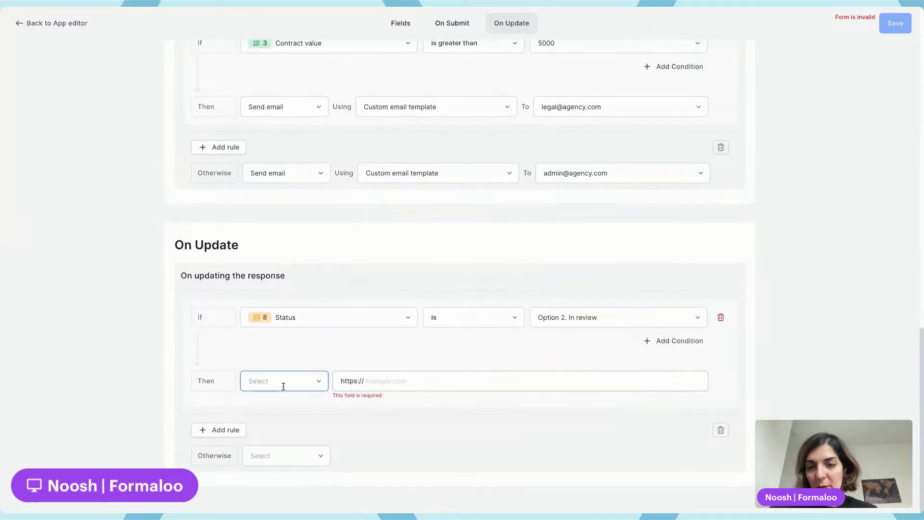
left_click(285, 223)
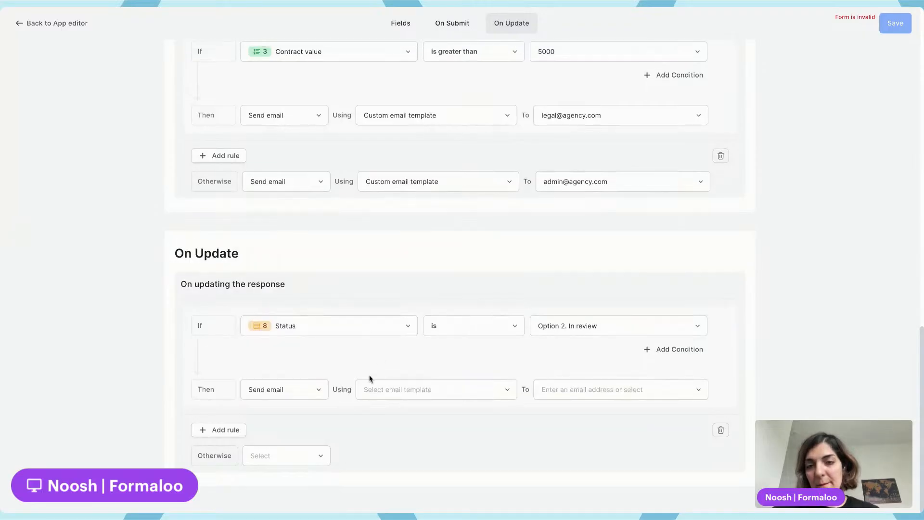
left_click(381, 388)
scroll(409, 366, "down", 5)
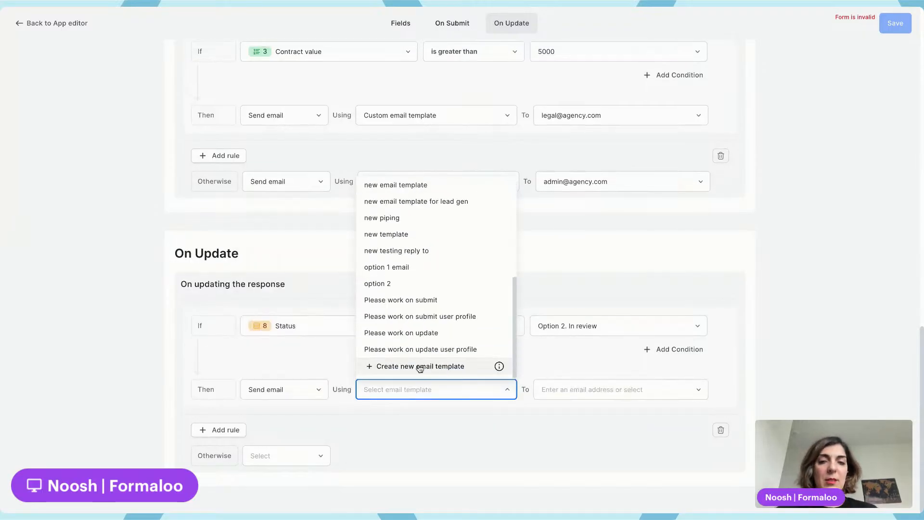
left_click(420, 366)
Name the new email template 'Your contract request is in review'
left_click(807, 138)
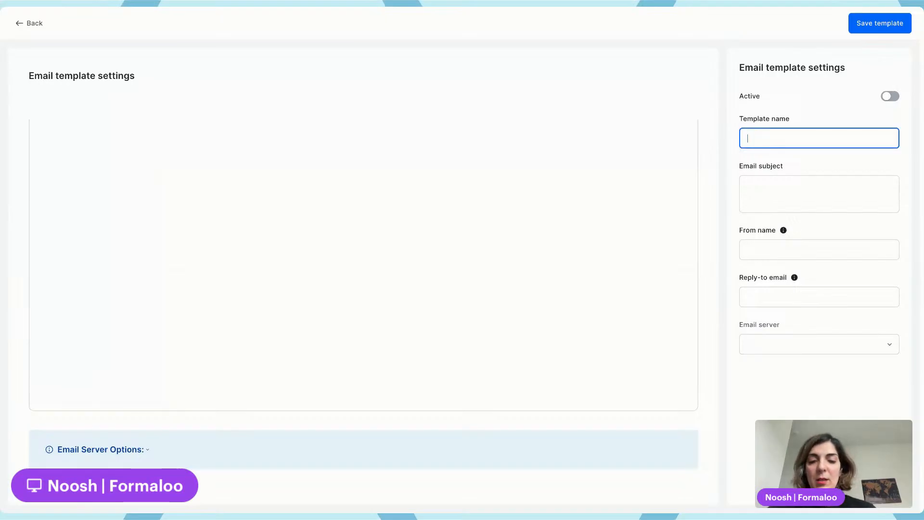
type("Your c")
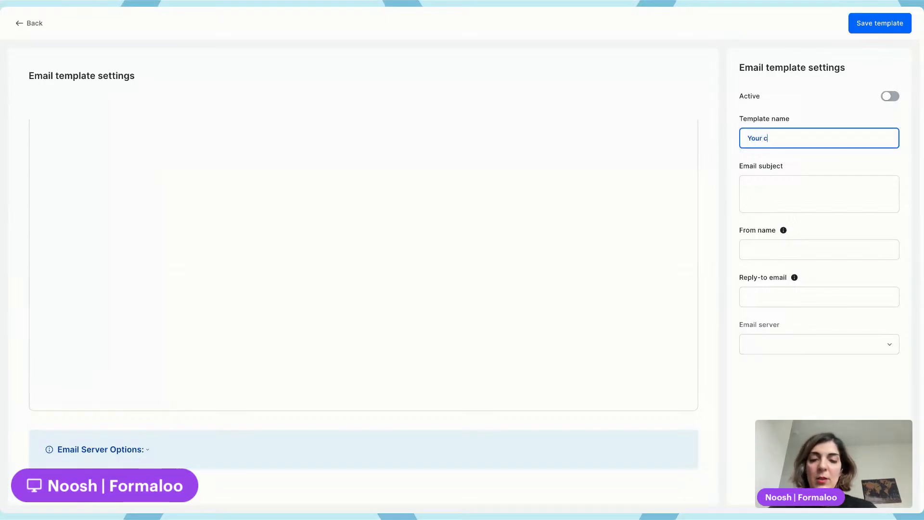
type("ontract request is in review")
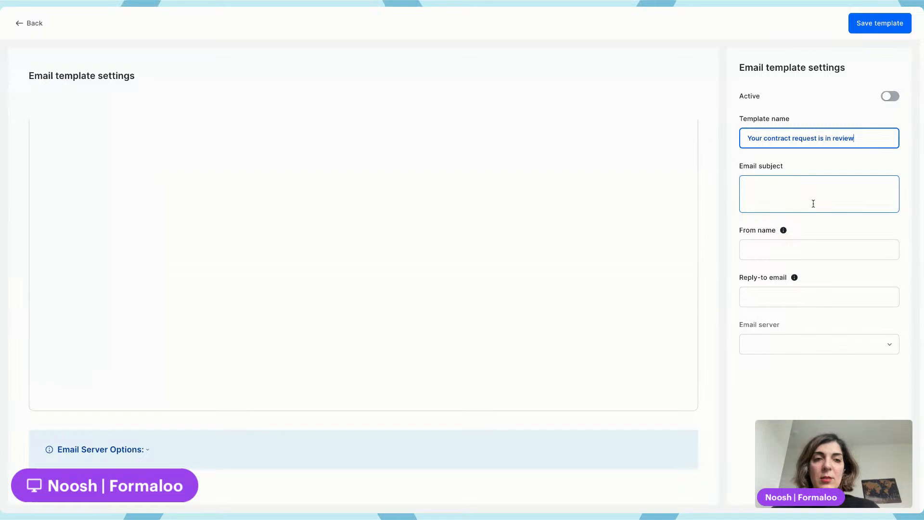
left_click(809, 202)
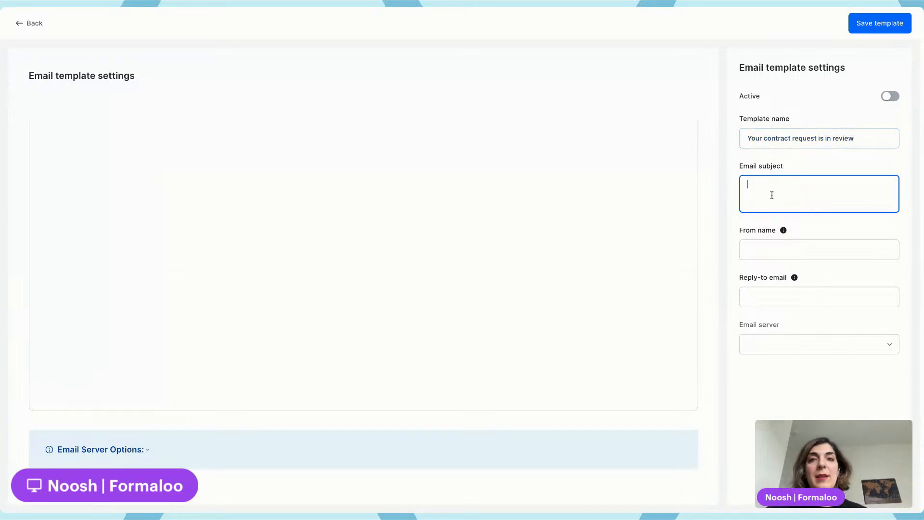
left_click(872, 140)
left_click(799, 188)
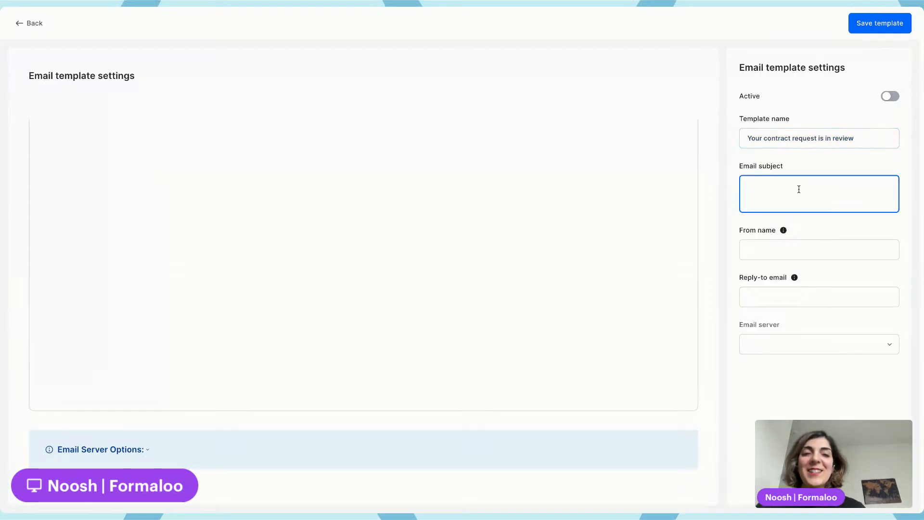
type("Hi @na")
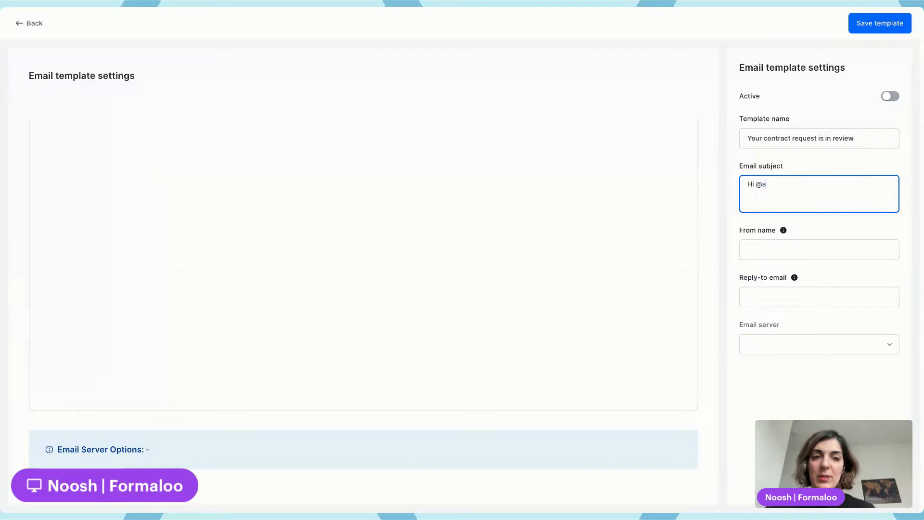
type("me")
key("ctrl+a")
key("BackSpace")
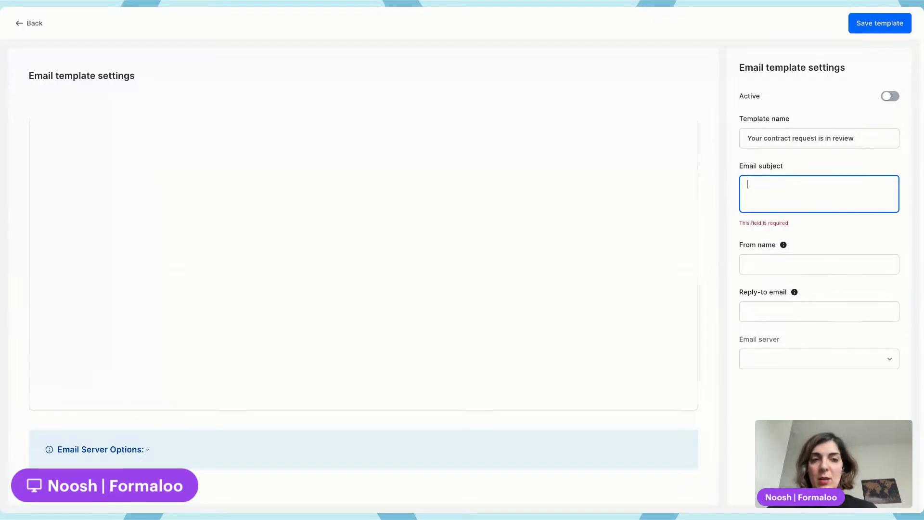
type("@na")
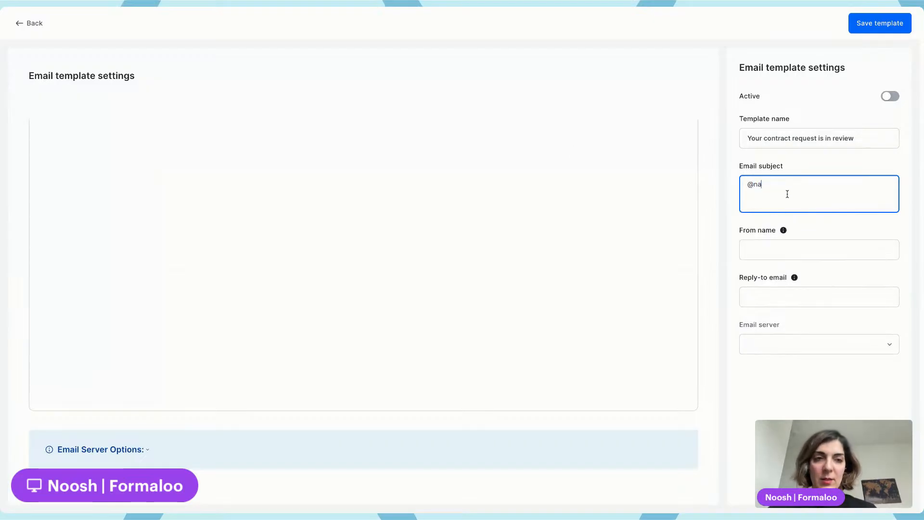
type("me, your ")
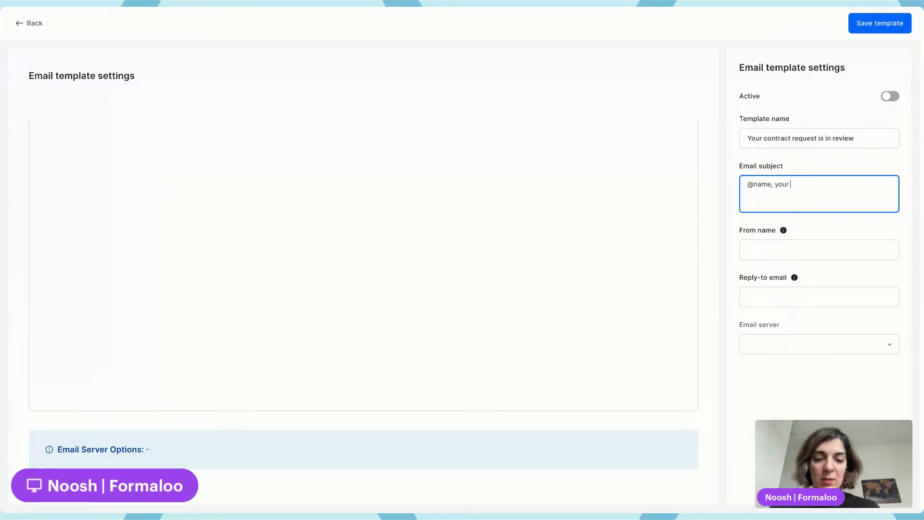
type("contract re")
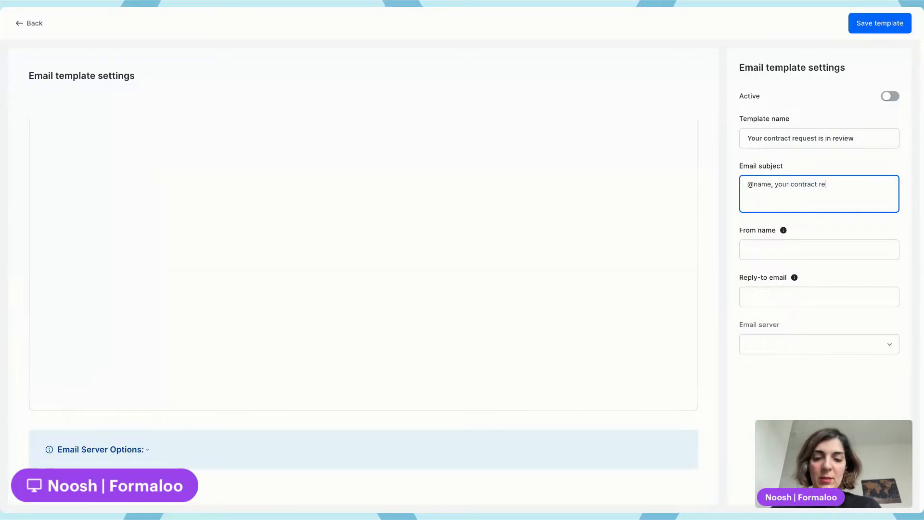
type("q is under ")
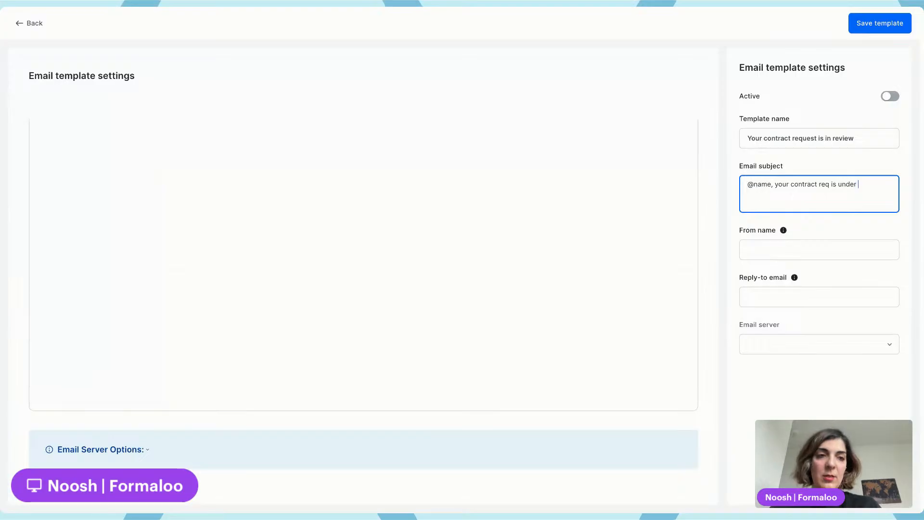
type("reviw")
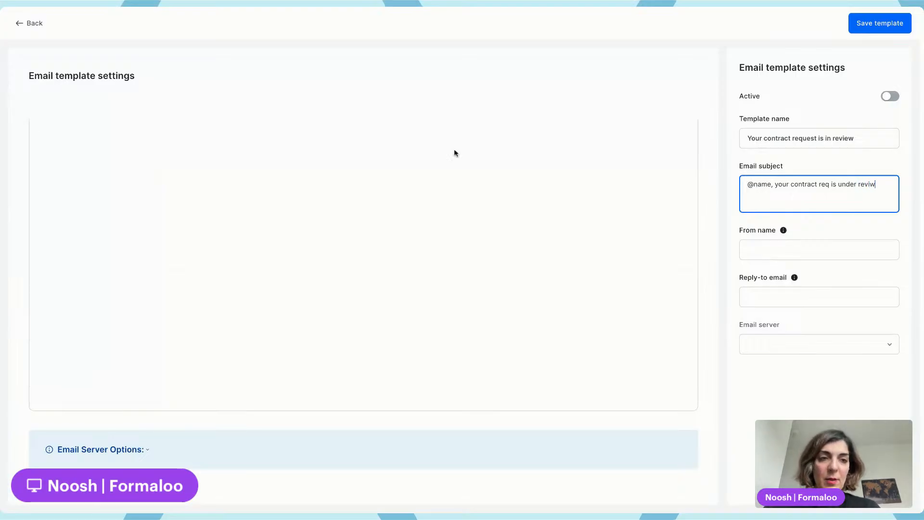
left_click(423, 131)
type("Hi @name ")
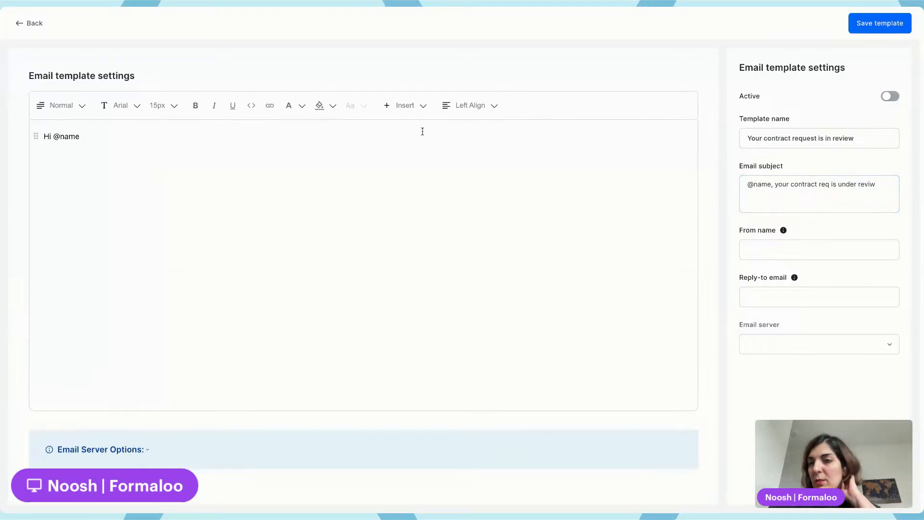
type(",")
key("Return")
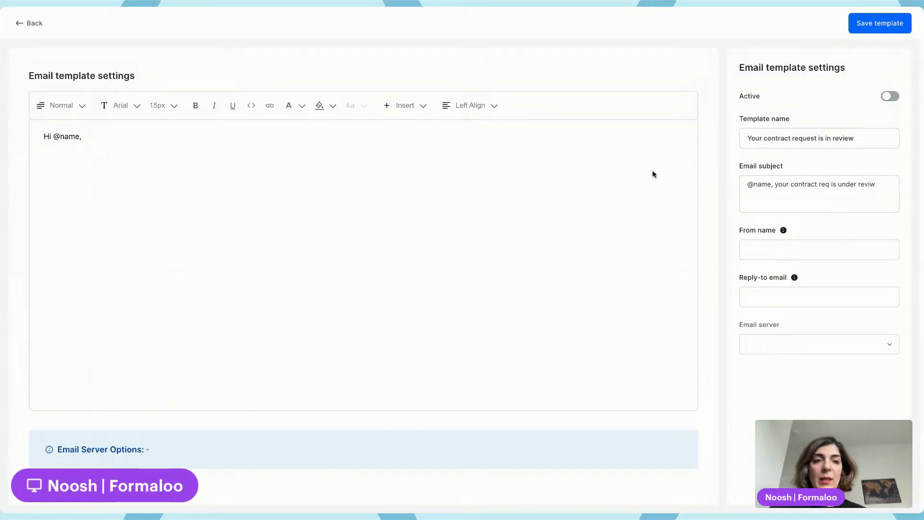
Copy the 'your contract req is under reviw' text from the subject into the email body's second line
left_click(773, 186)
left_click_drag(776, 184, 754, 202)
key("ctrl+c")
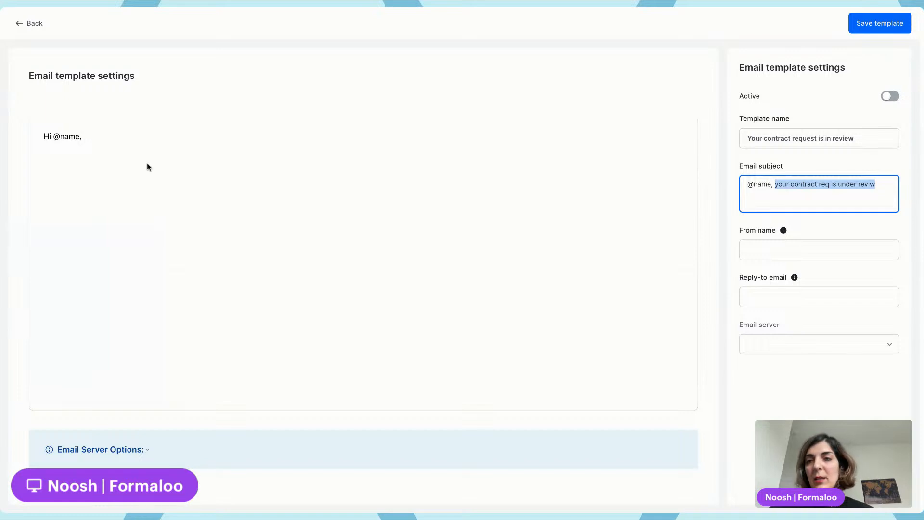
left_click(148, 167)
key("ctrl+v")
Set the From name to the sender's first name followed by 'from agency'
left_click(769, 250)
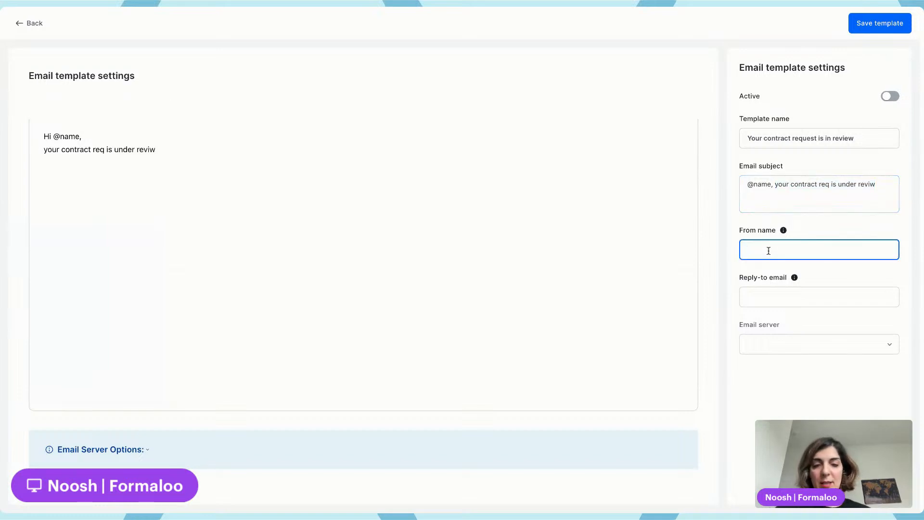
type("Noosh f")
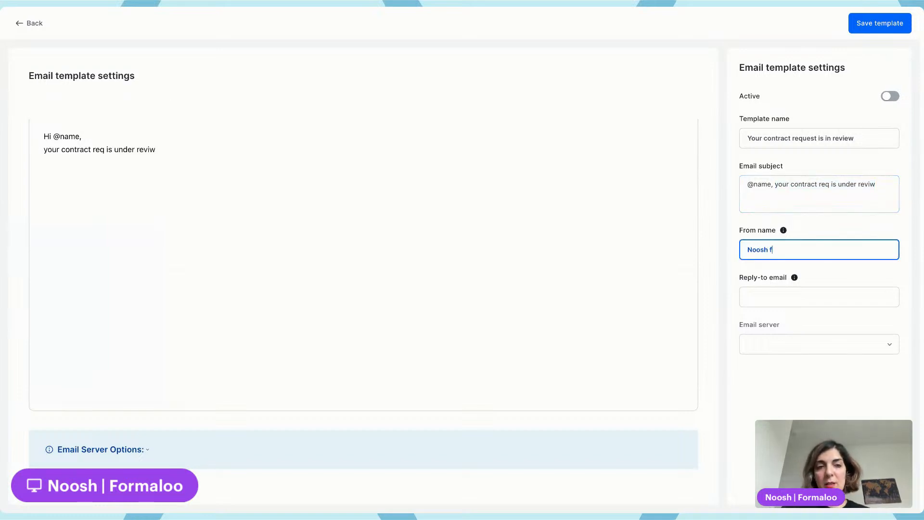
type("rom agency")
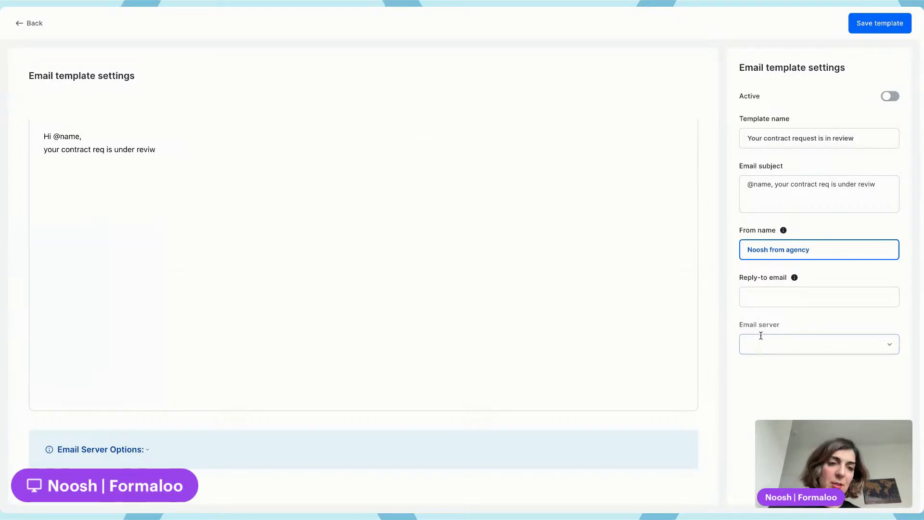
Fill in the reply-to email with the sender's e-mail address
left_click(762, 298)
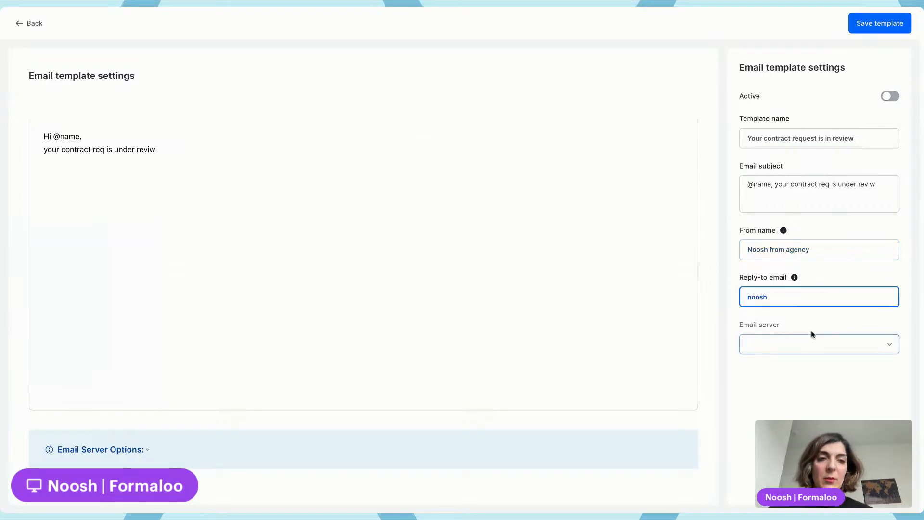
left_click(810, 330)
Choose Formaloo as the email server and save the email template
left_click(789, 344)
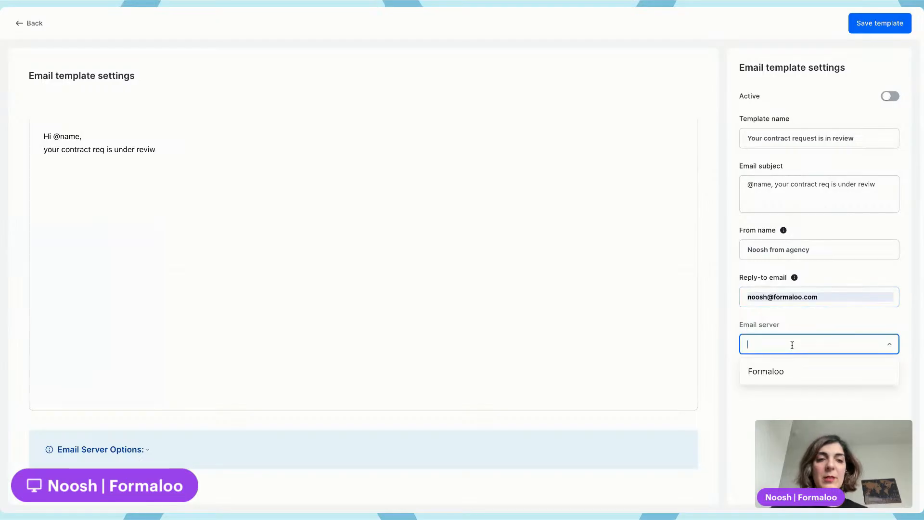
left_click(816, 377)
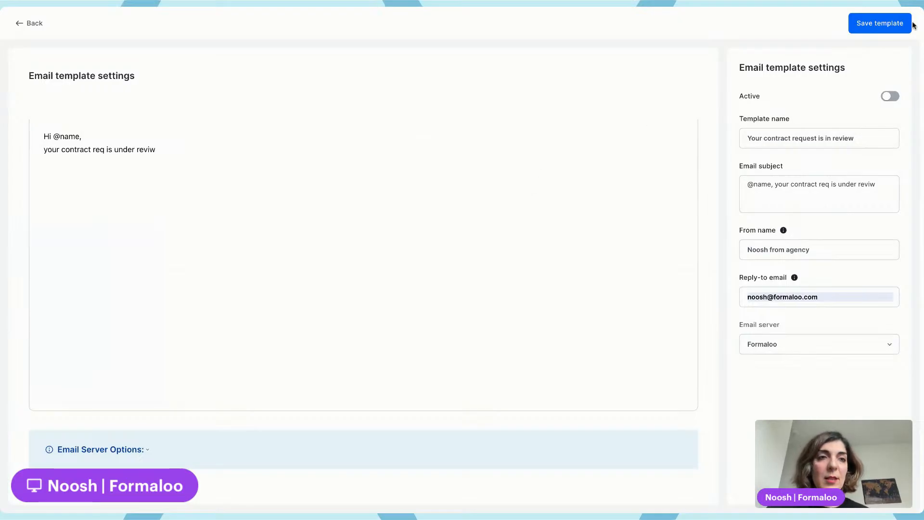
left_click(884, 24)
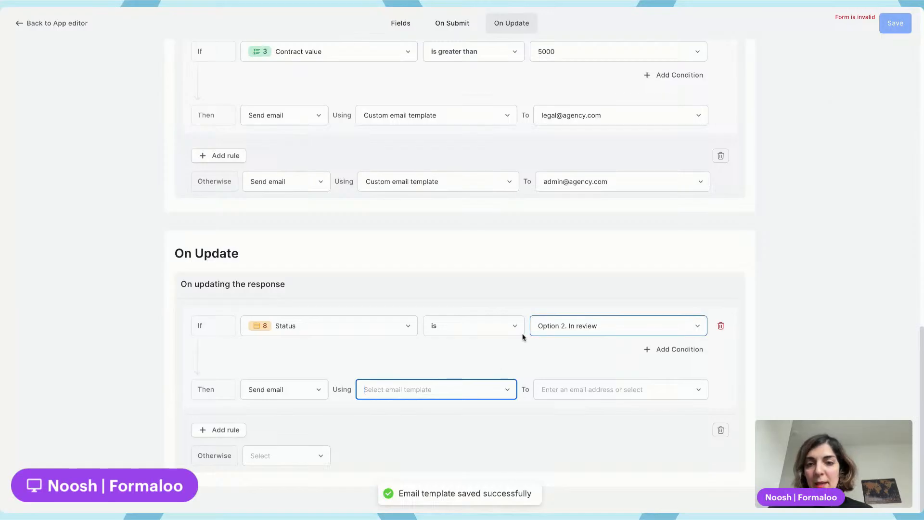
Make the In review rule send the 'Your contract request is in review' template to the Client field
left_click(424, 392)
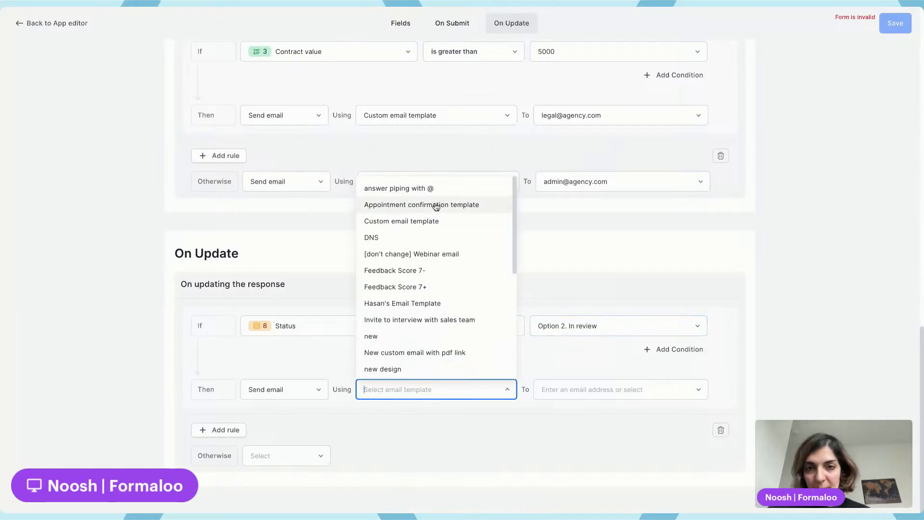
type("revi")
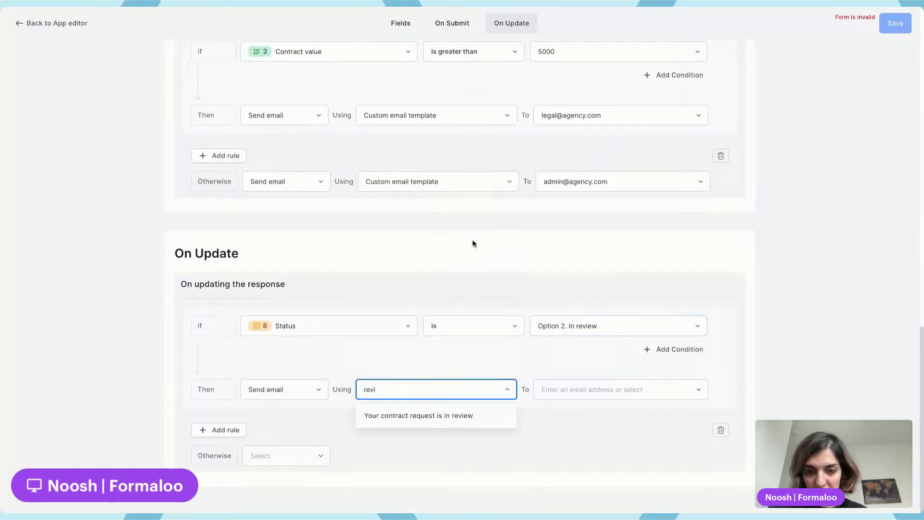
left_click(439, 416)
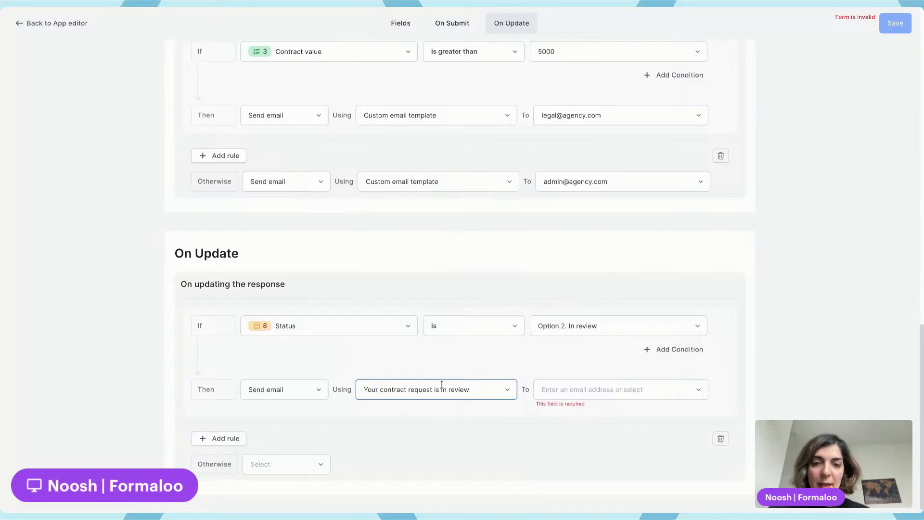
left_click(585, 385)
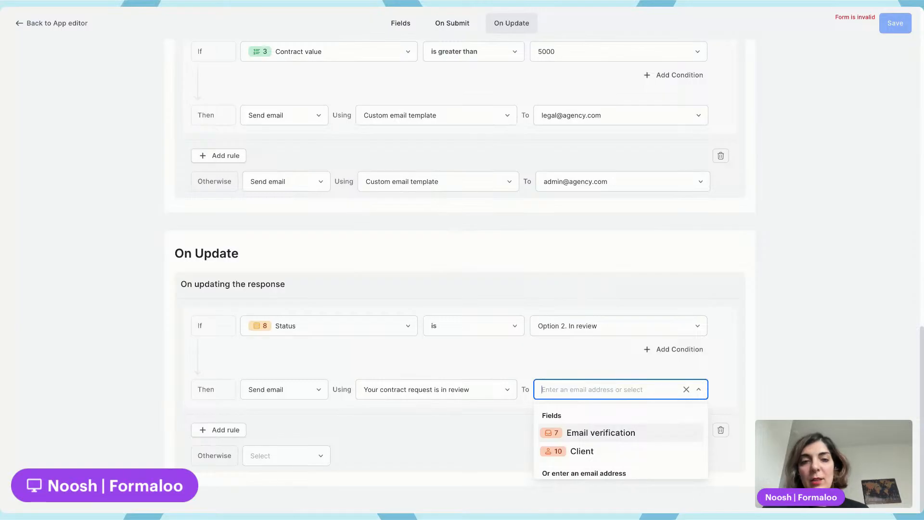
left_click(596, 453)
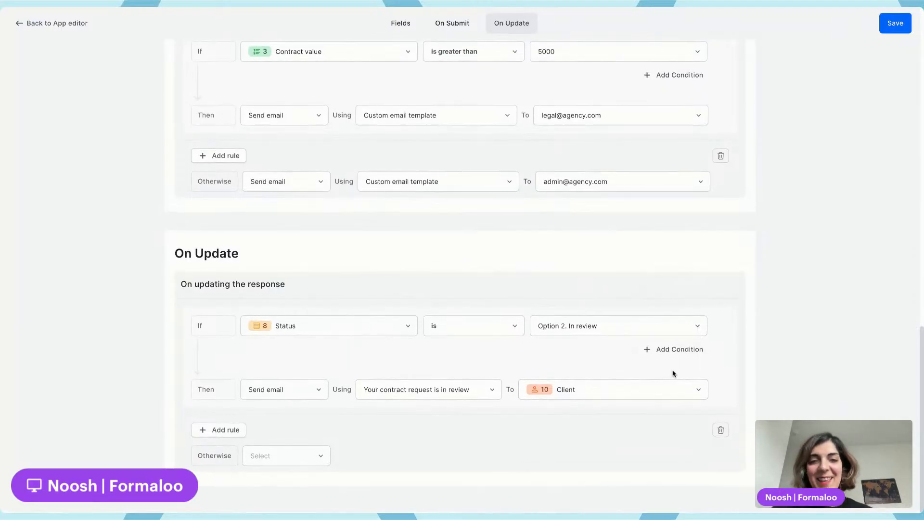
Add a second On Update rule with the condition Status is Option 3. Approved
left_click(220, 430)
scroll(220, 435, "down", 3)
left_click(360, 298)
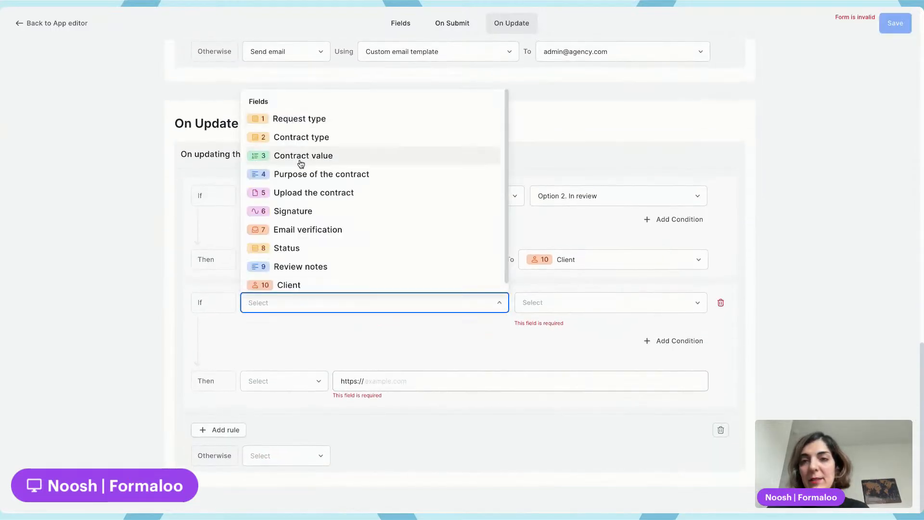
left_click(311, 249)
left_click(554, 302)
left_click(553, 328)
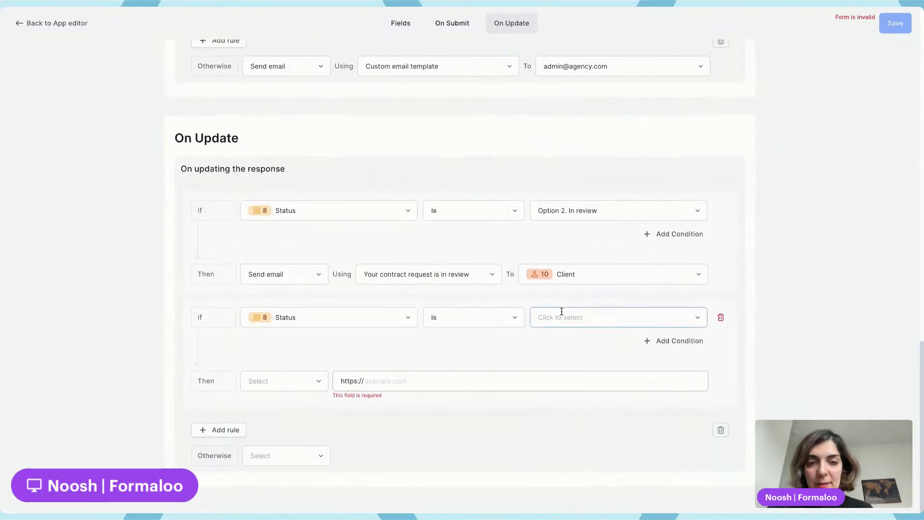
left_click(568, 319)
left_click(593, 380)
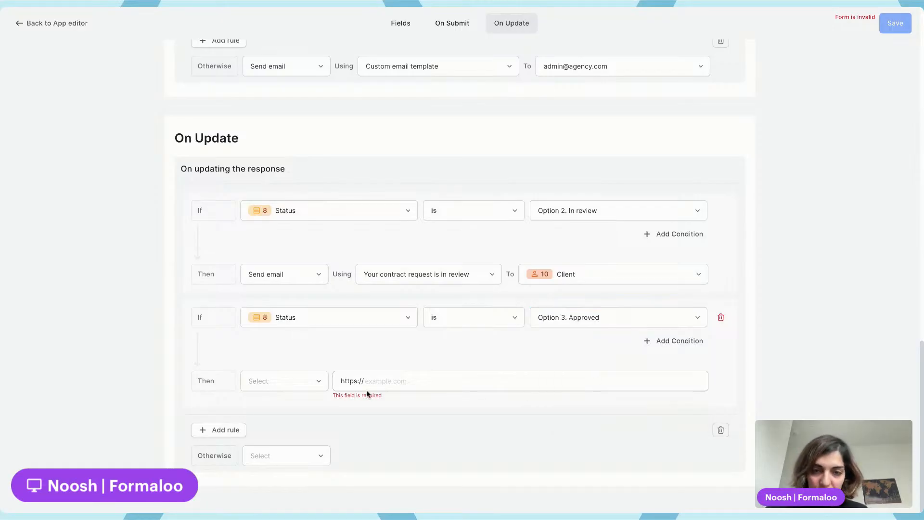
Make the Approved rule send the 'new design' email template to the Client field, then save the logic
left_click(277, 384)
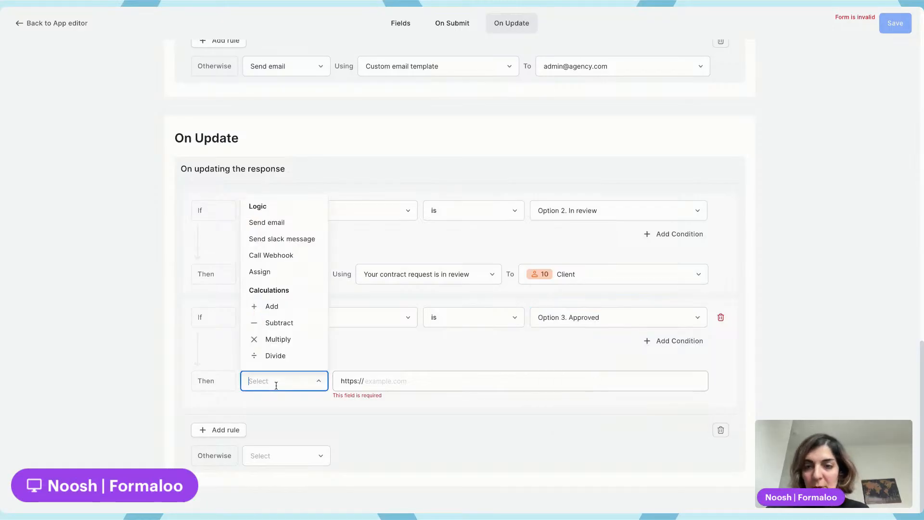
left_click(286, 222)
left_click(366, 395)
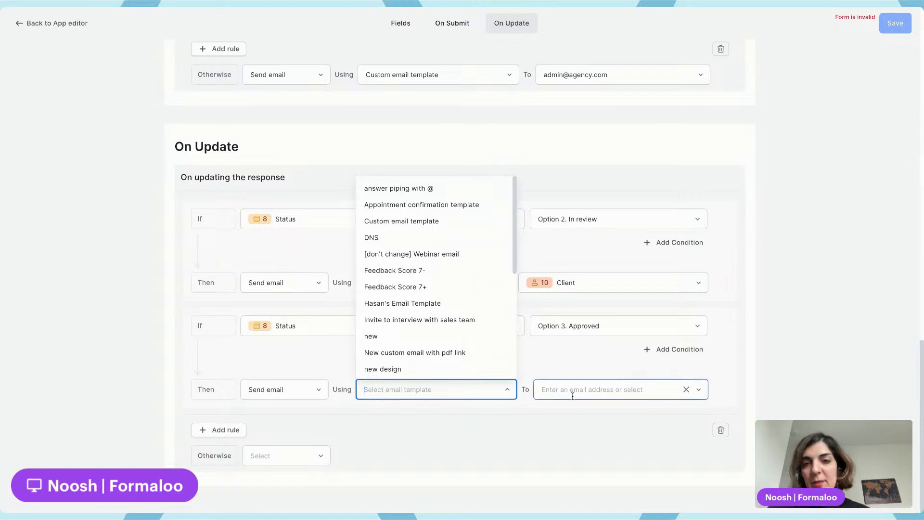
left_click(431, 369)
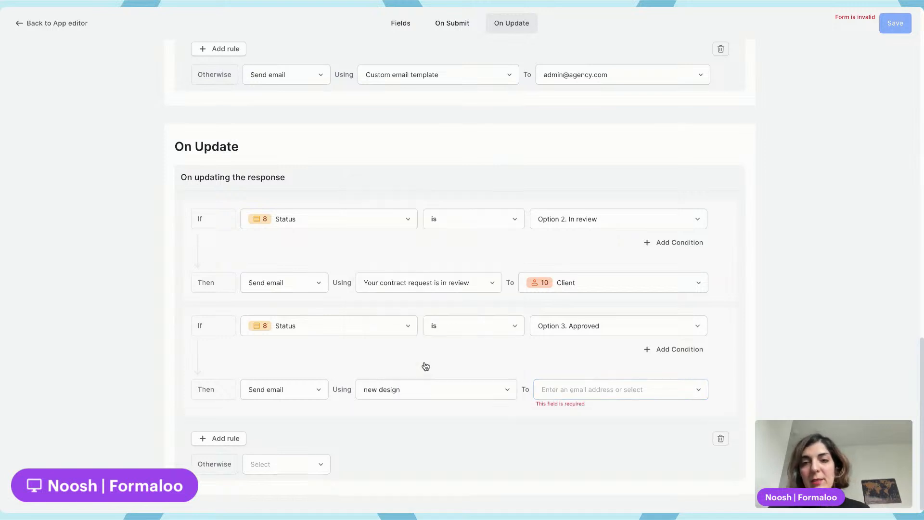
left_click(563, 390)
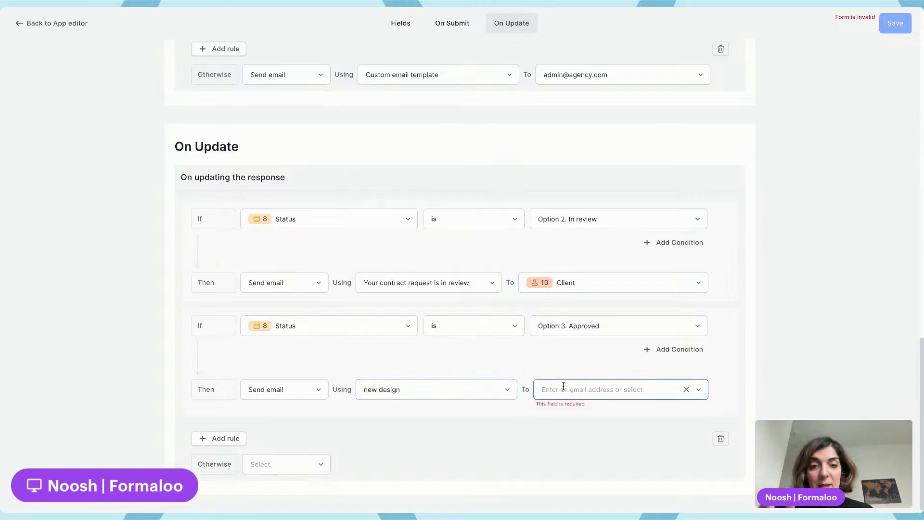
left_click(590, 452)
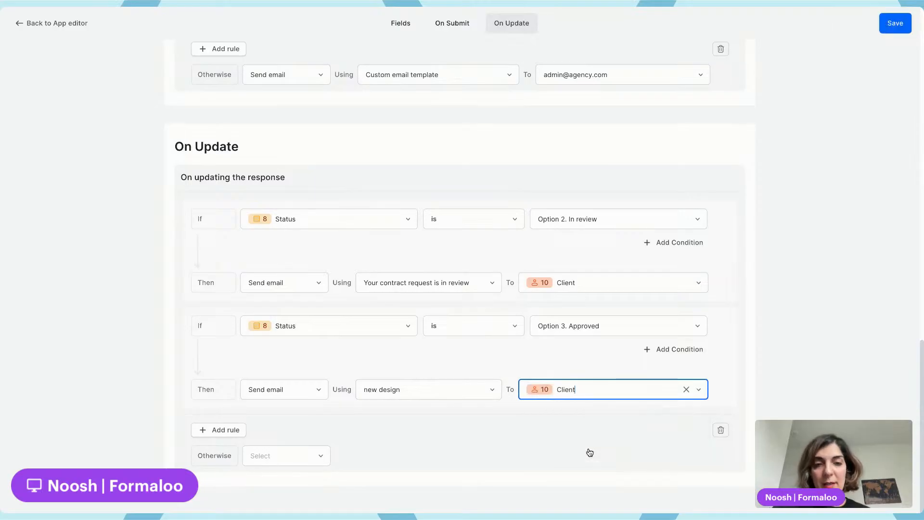
left_click(894, 29)
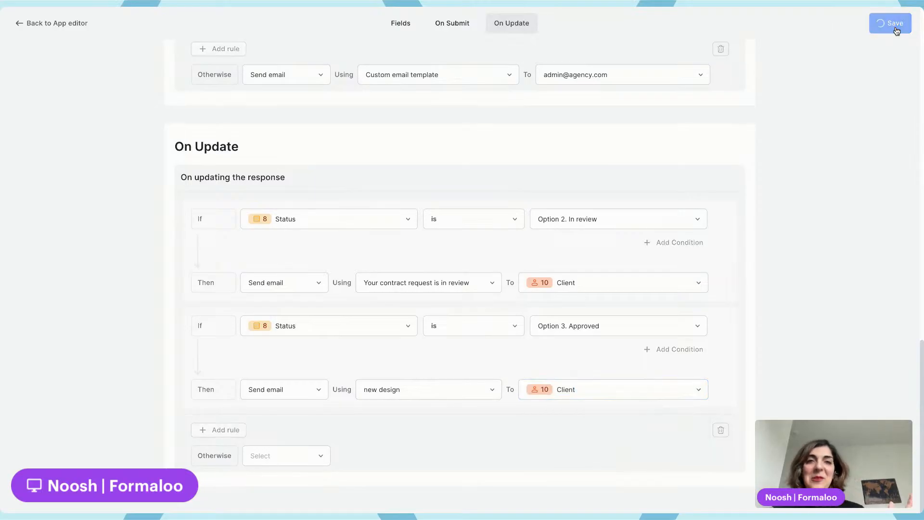